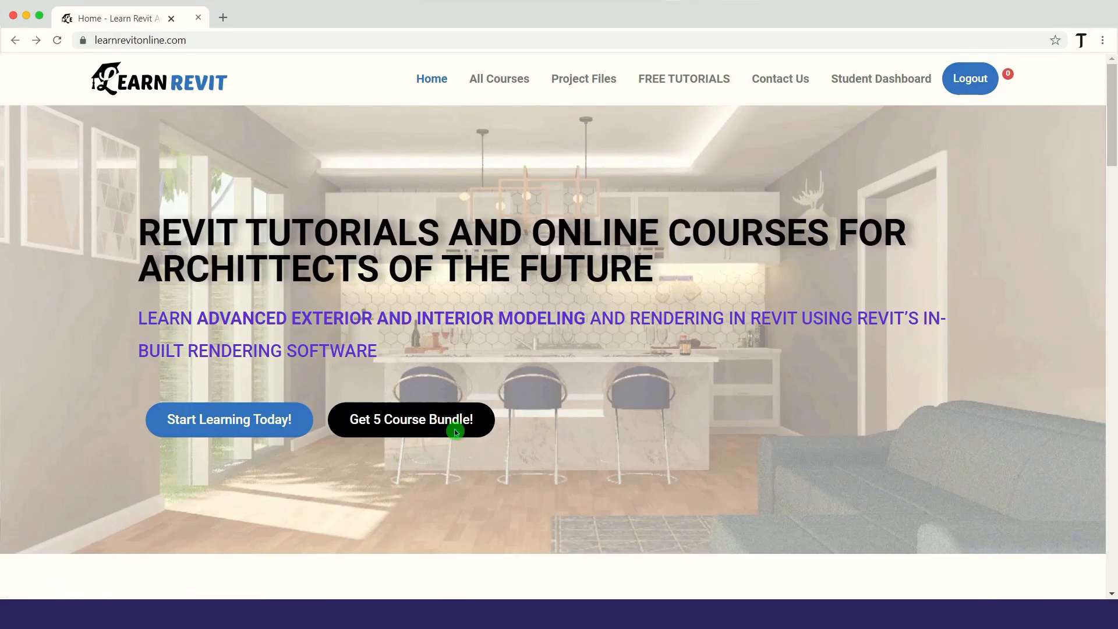
click(454, 430)
click(810, 397)
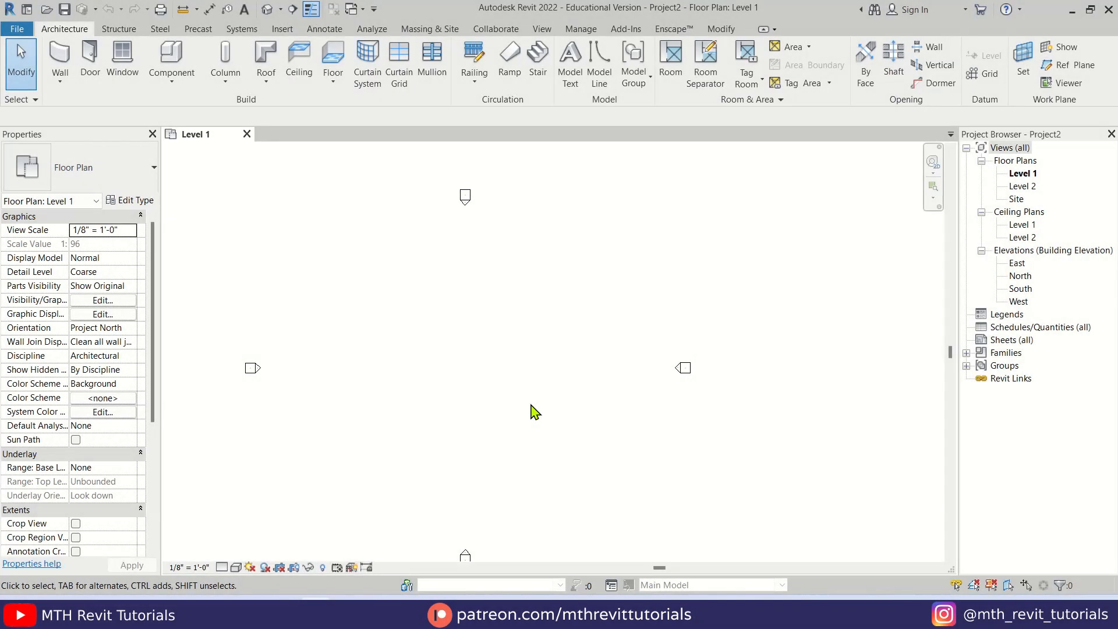
Open the South building elevation view
middle_drag(527, 400, 576, 371)
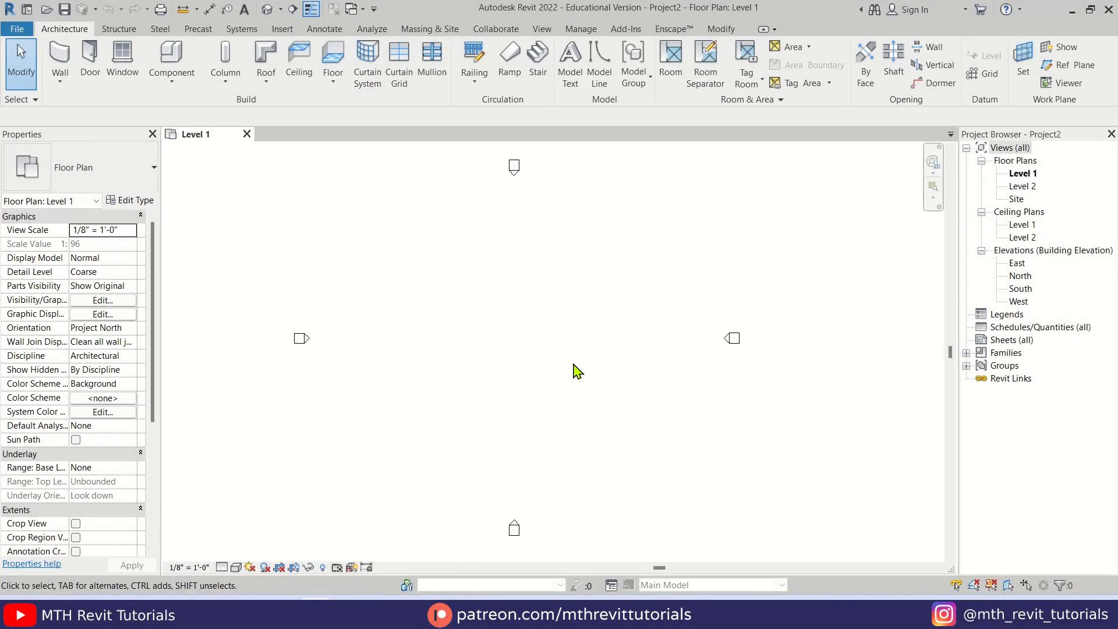
double_click(1020, 289)
middle_drag(556, 280, 574, 312)
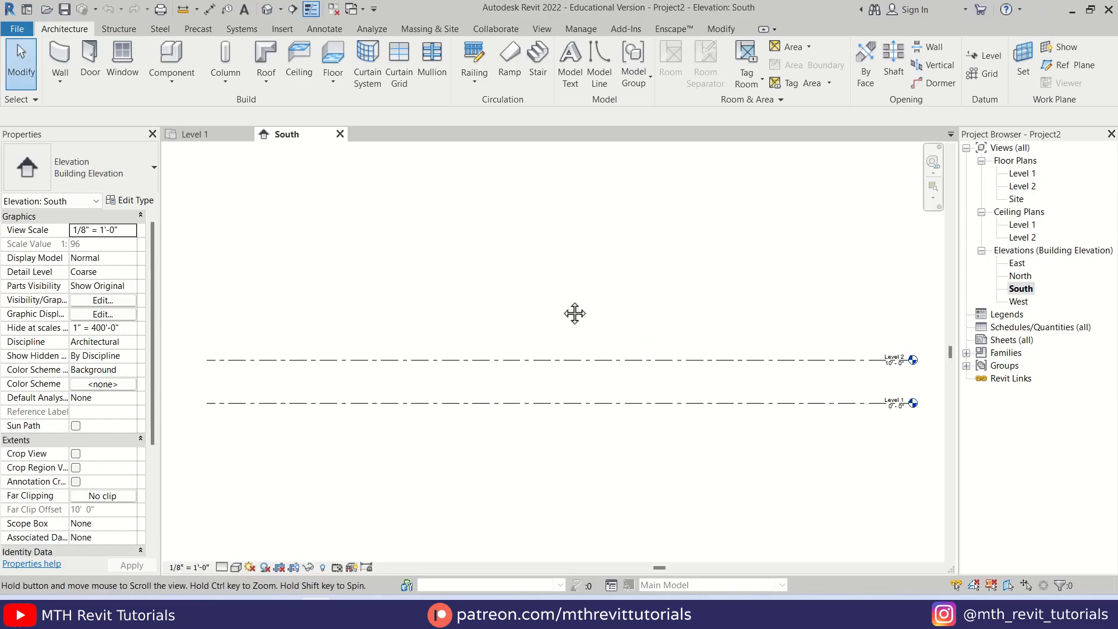
Array Level 2 upward as a linear, grouped array of 7 levels spaced 10'-0" apart
drag(549, 307, 500, 382)
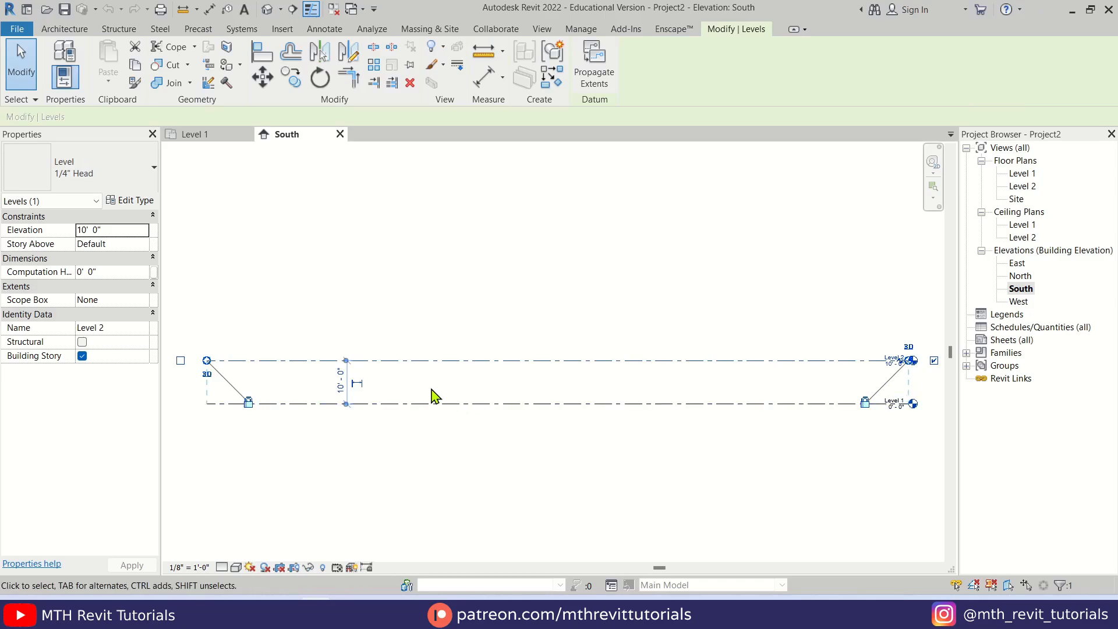
scroll(433, 369, down, 1)
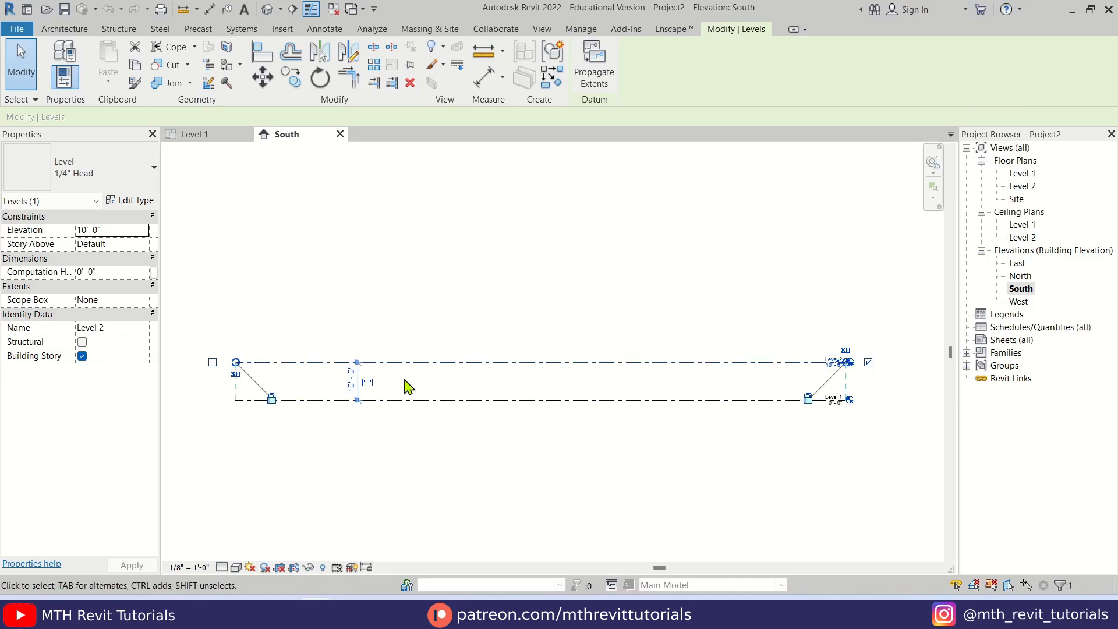
key(a)
key(r)
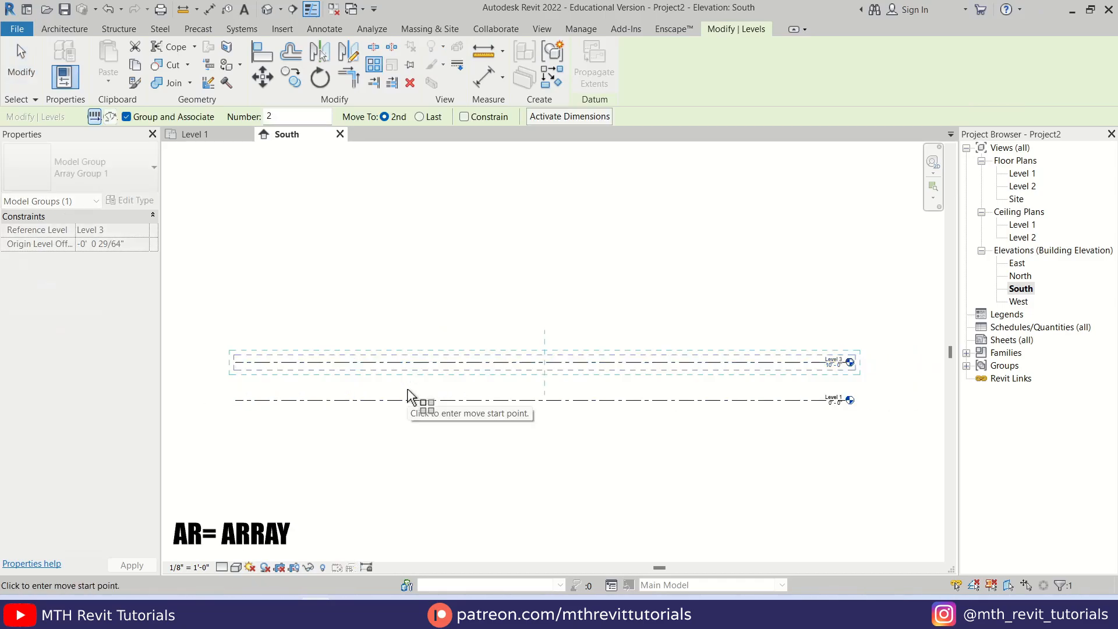
scroll(411, 393, up, 2)
click(409, 405)
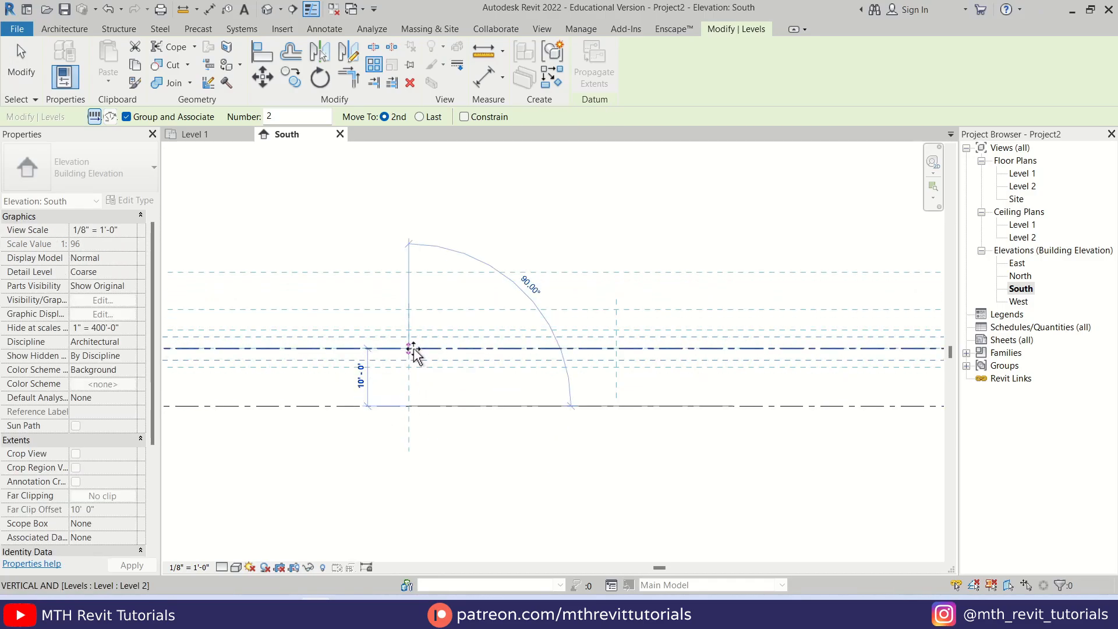
click(414, 350)
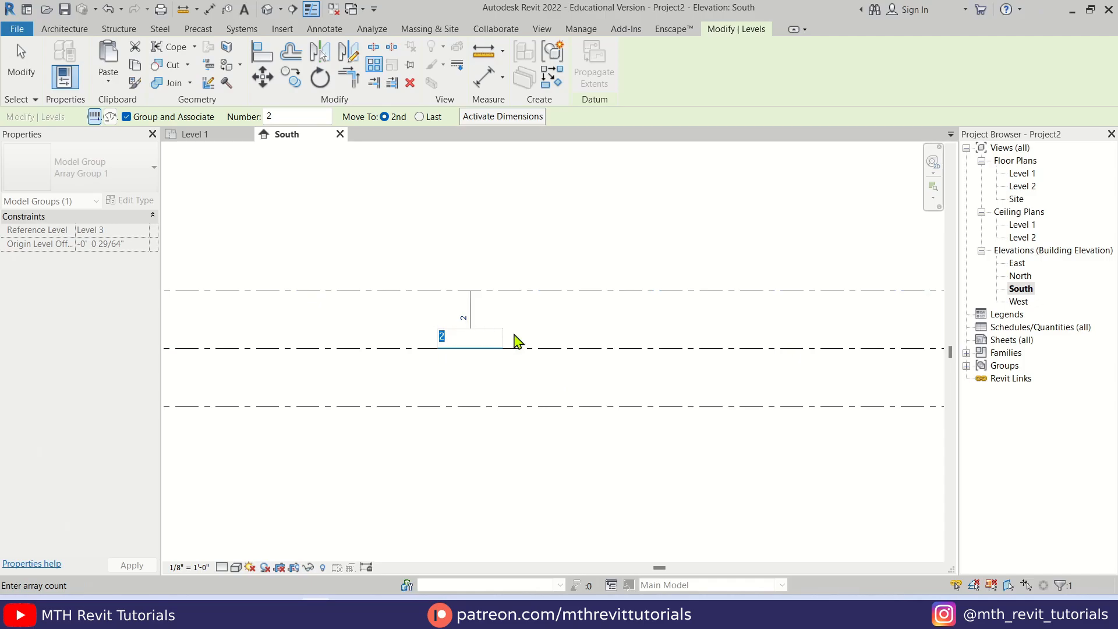
key(Return)
scroll(532, 337, down, 4)
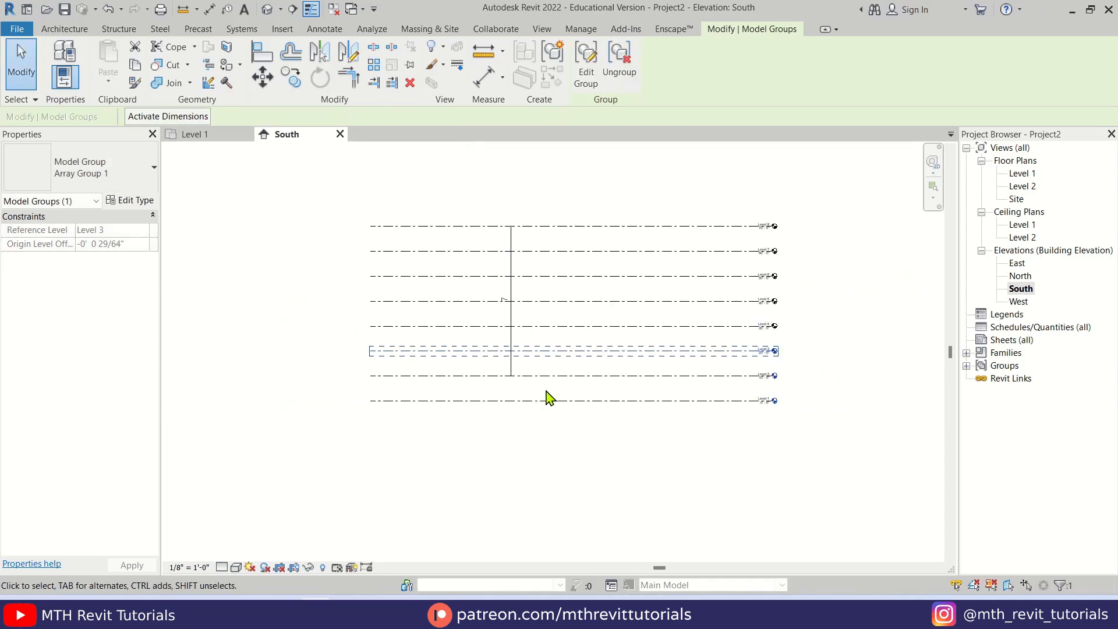
key(Escape)
Create floor plan views for Level 3 through Level 8
scroll(761, 334, up, 4)
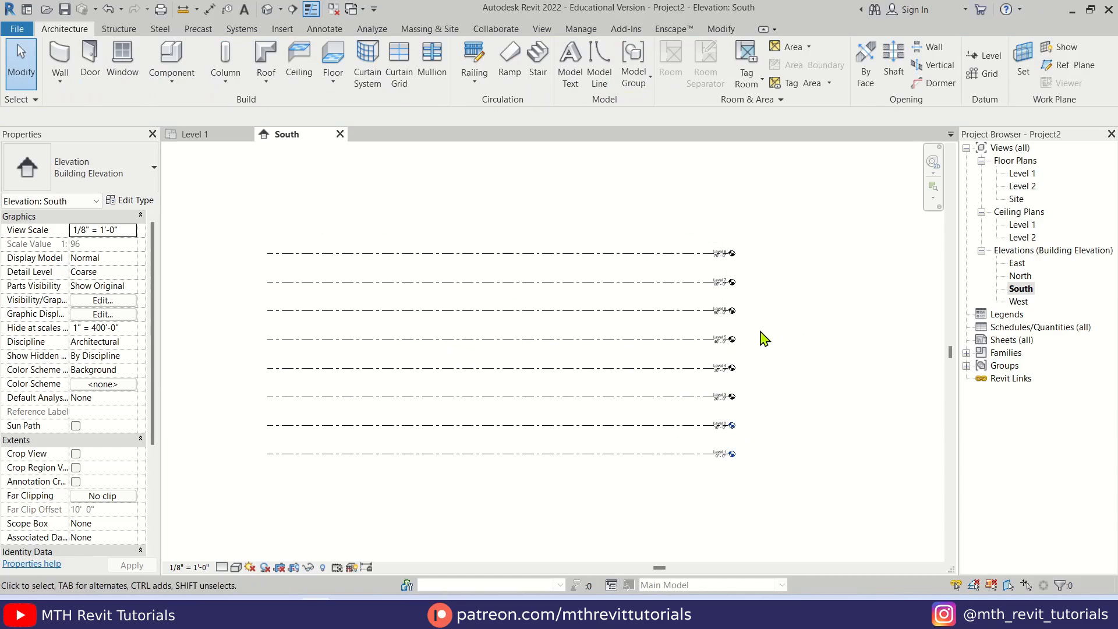
scroll(797, 279, up, 1)
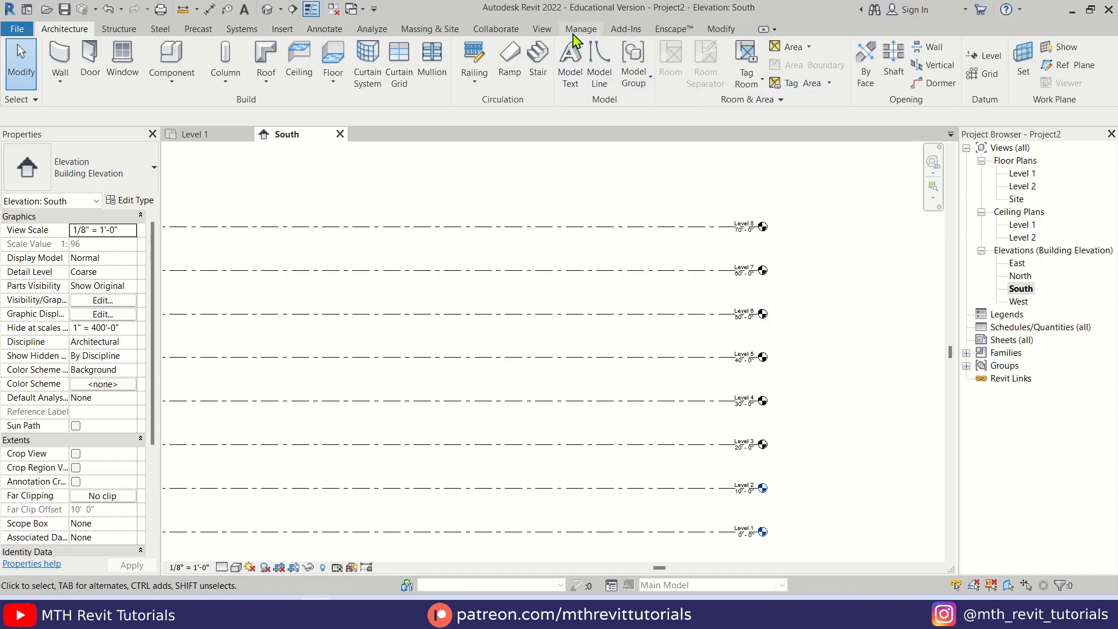
click(554, 30)
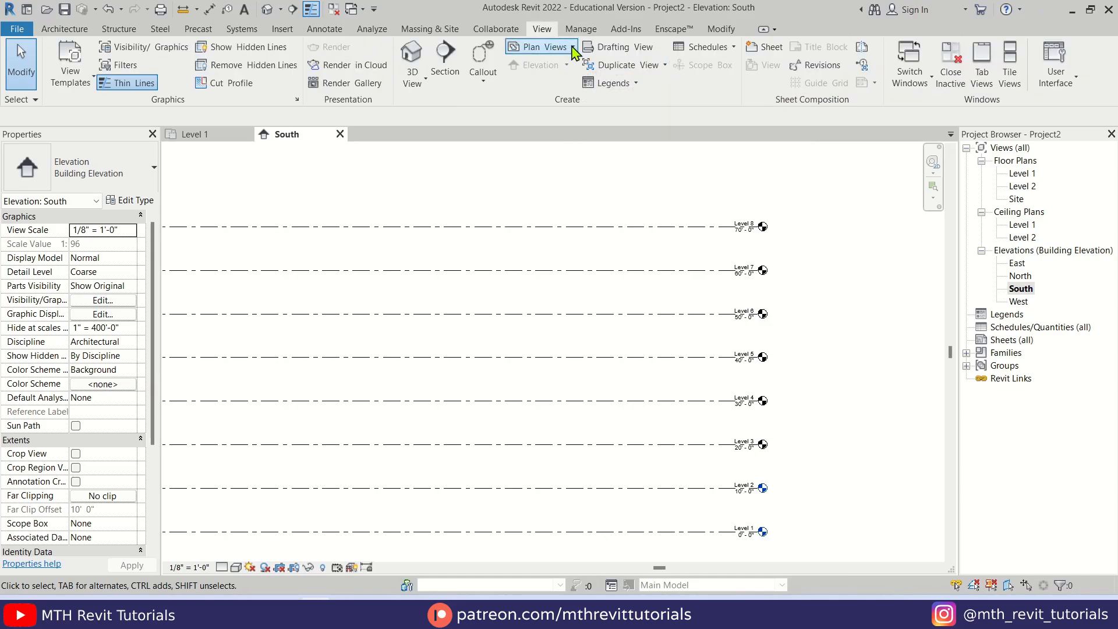
click(562, 48)
click(586, 75)
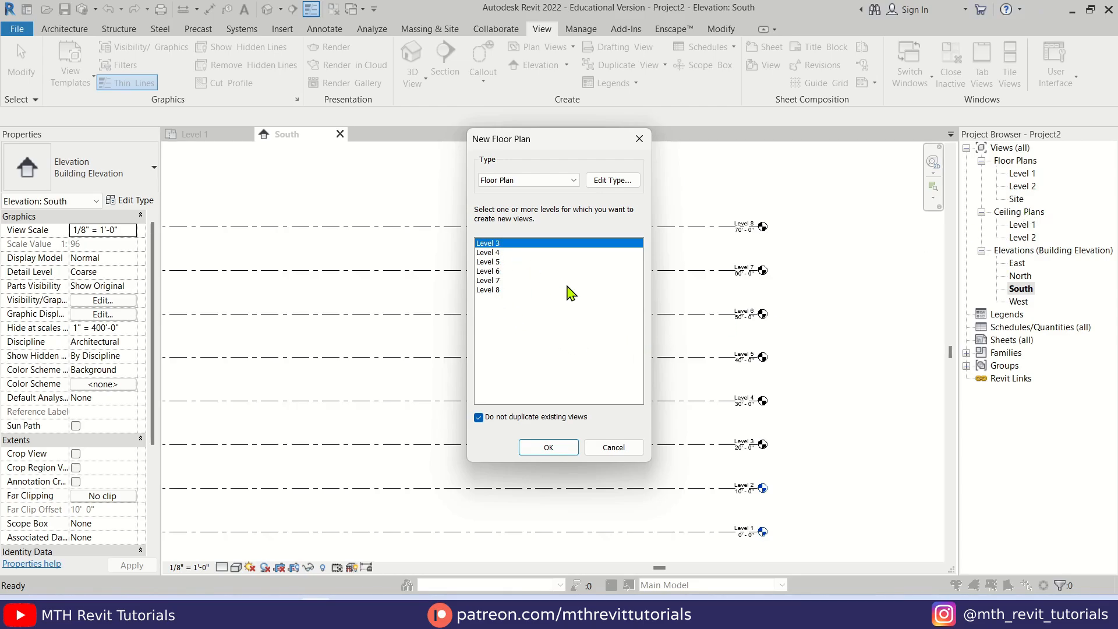
shift+click(486, 290)
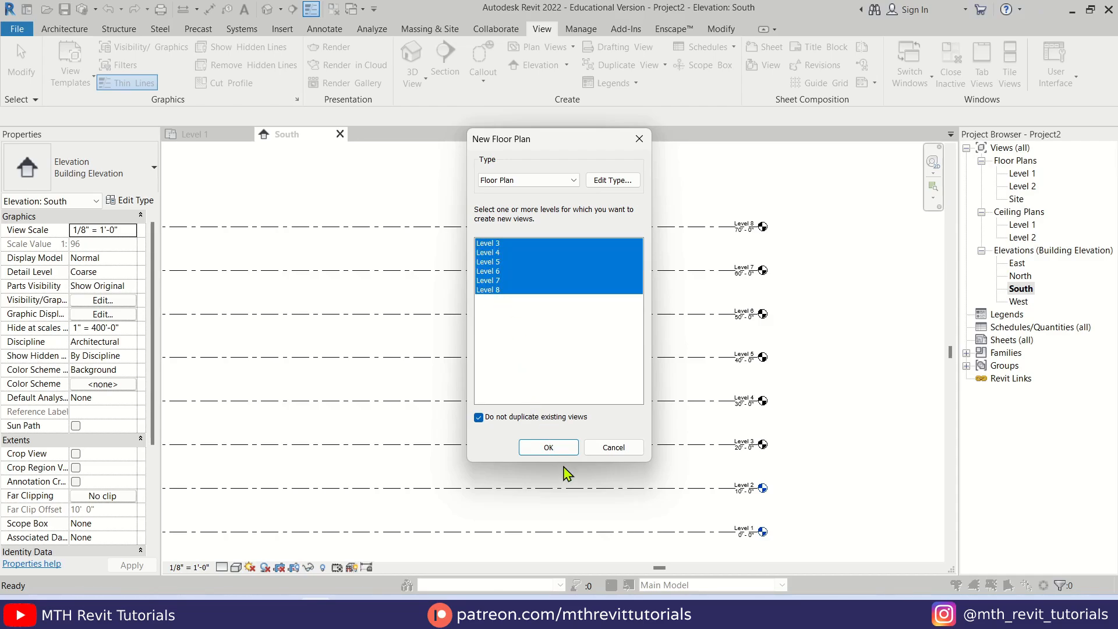
click(550, 446)
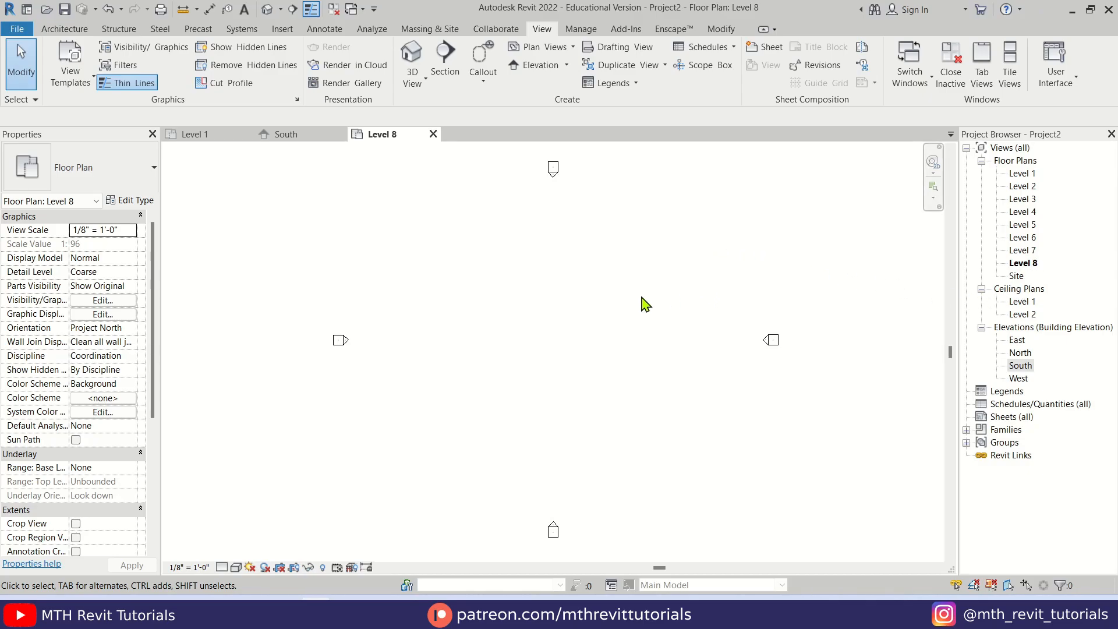
Open the Level 7 floor plan and check the reference picture of the tower
middle_drag(641, 297, 620, 319)
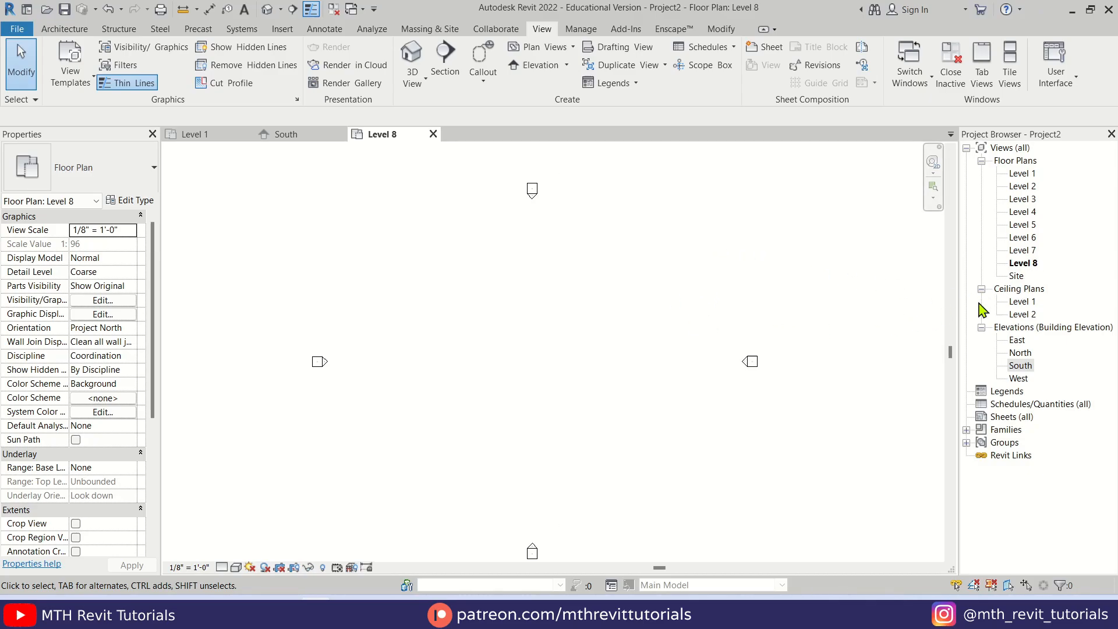
double_click(1021, 251)
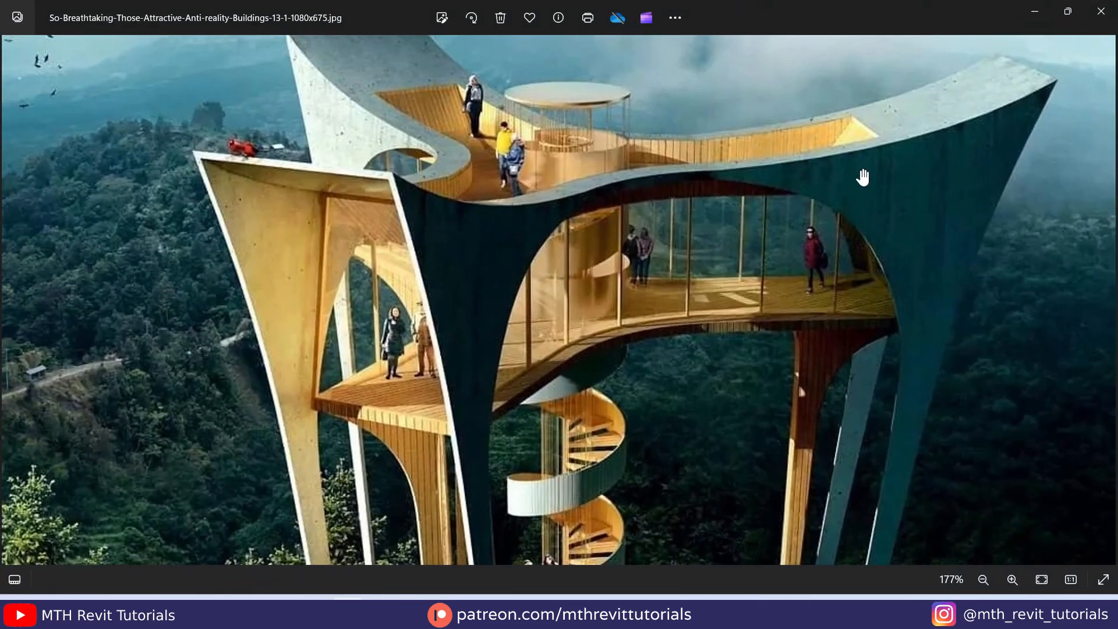
scroll(572, 161, down, 5)
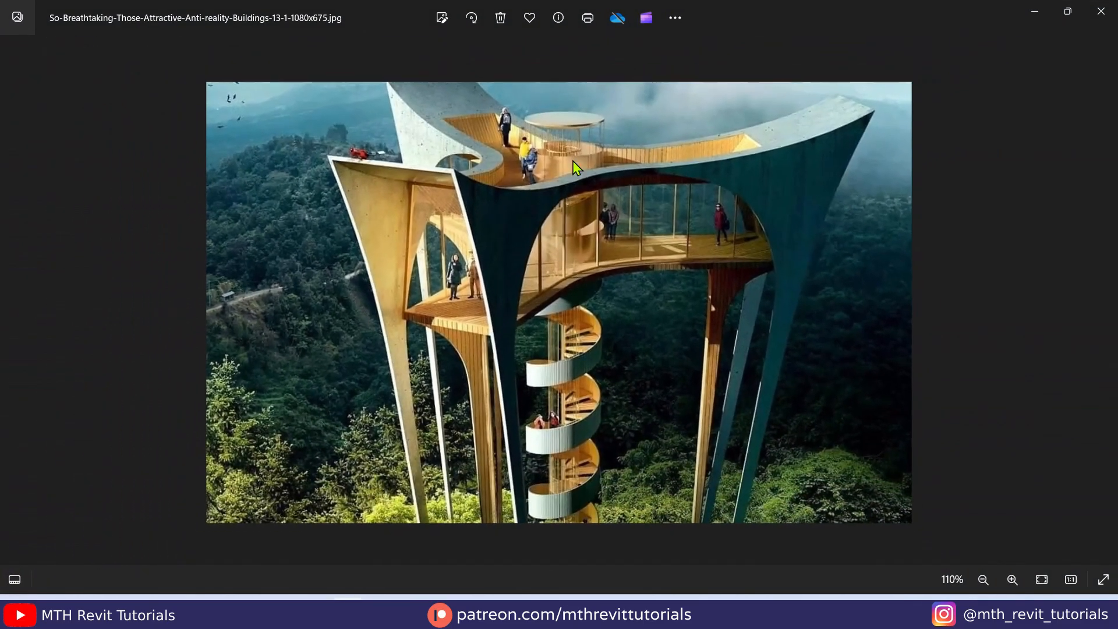
click(1043, 13)
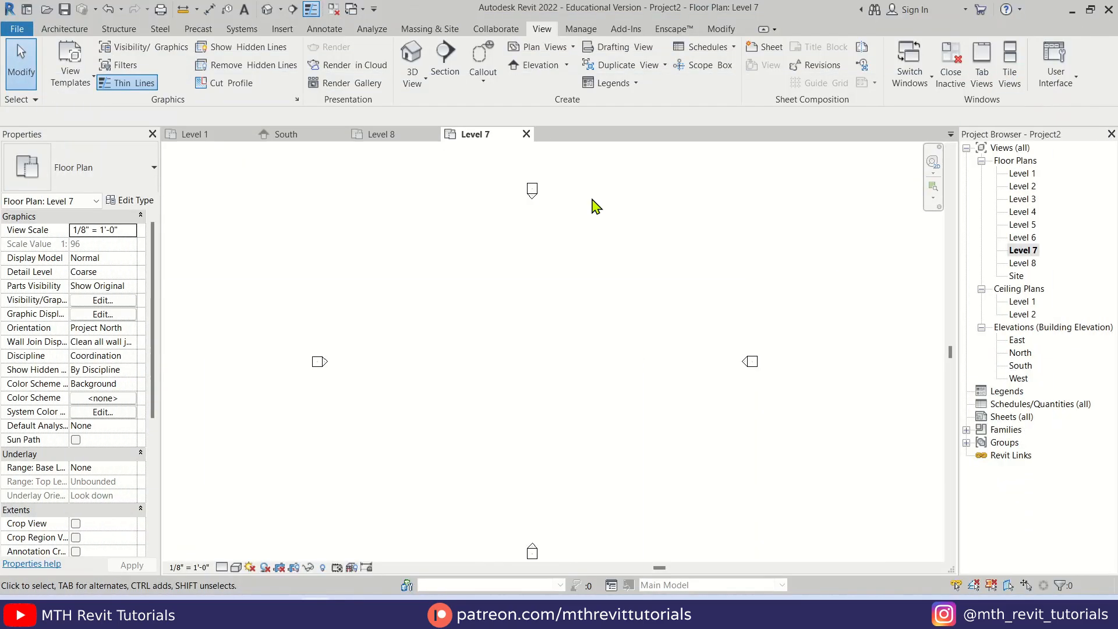
Turn on Show Mass Form and Floors and start an in-place mass named Mass 1
click(430, 29)
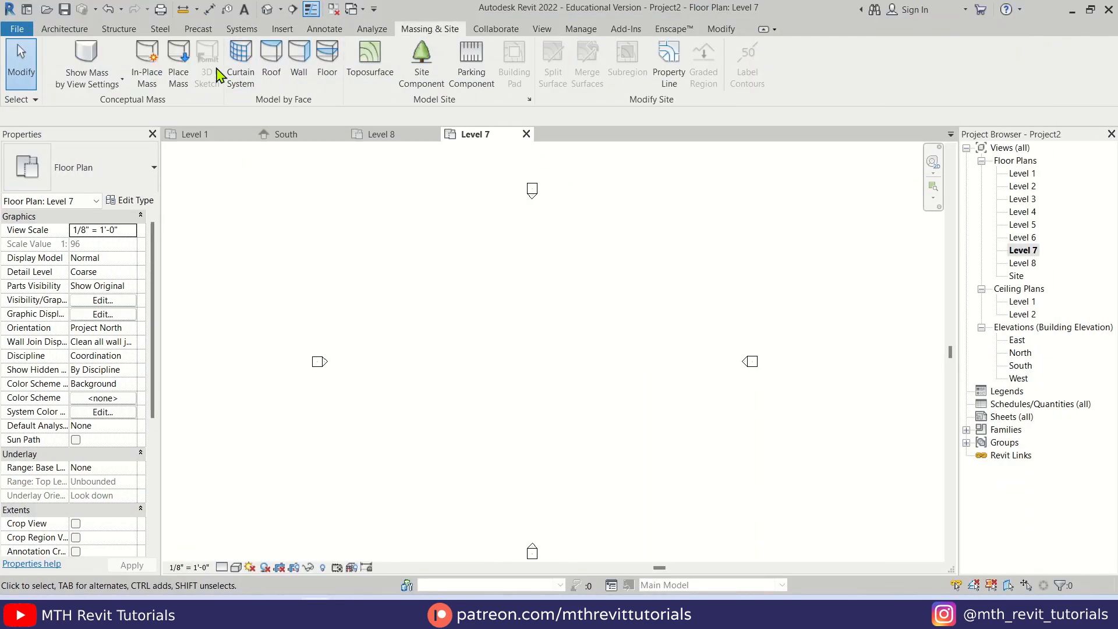
click(88, 58)
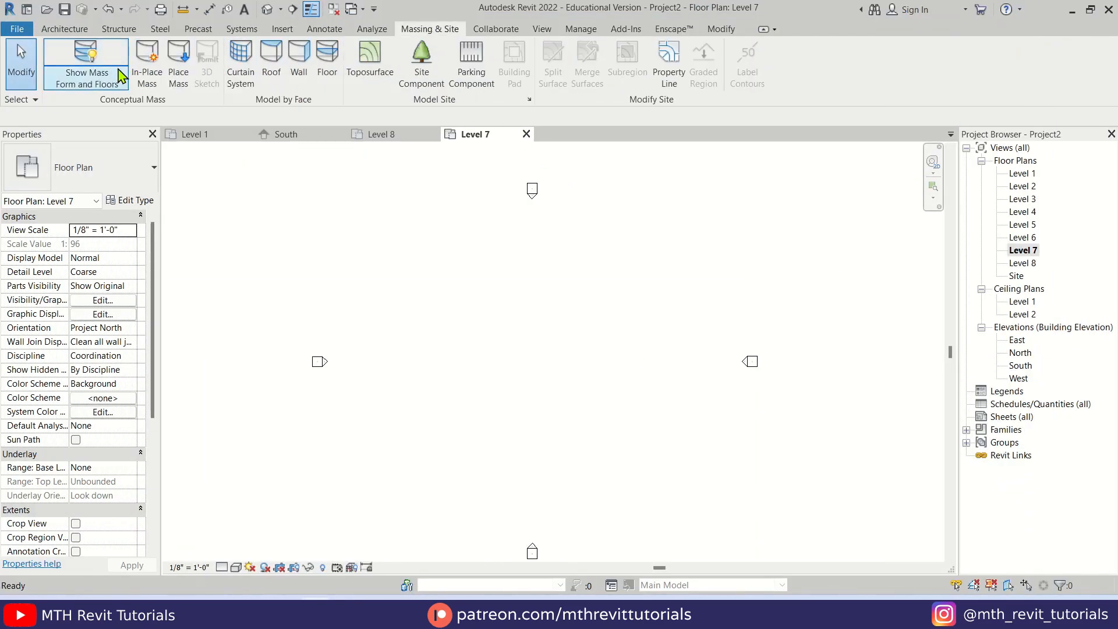
click(147, 76)
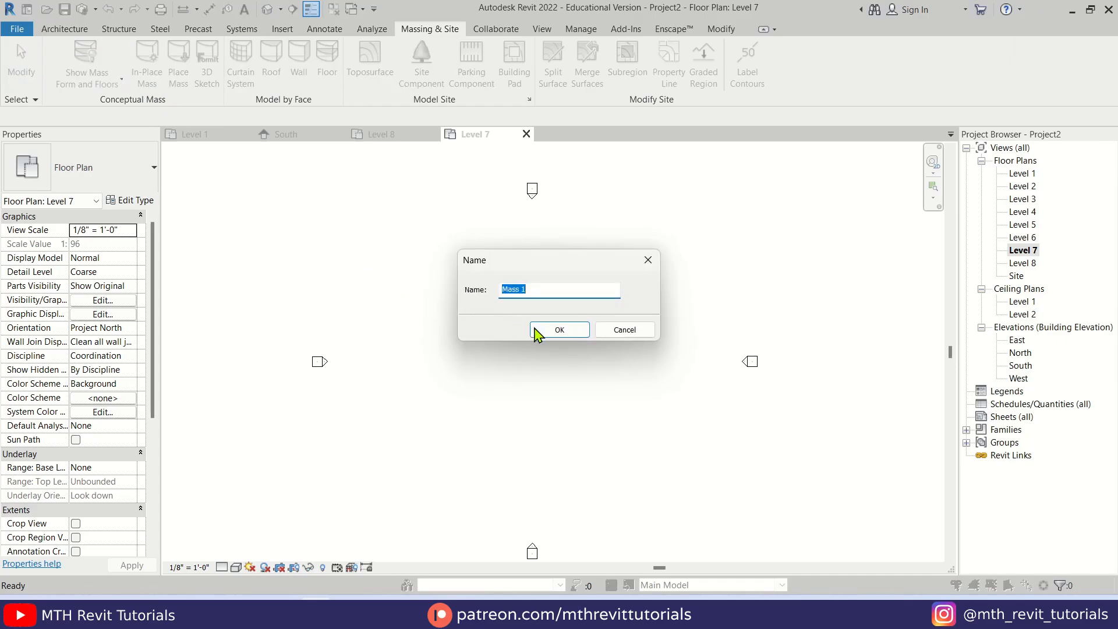
click(535, 333)
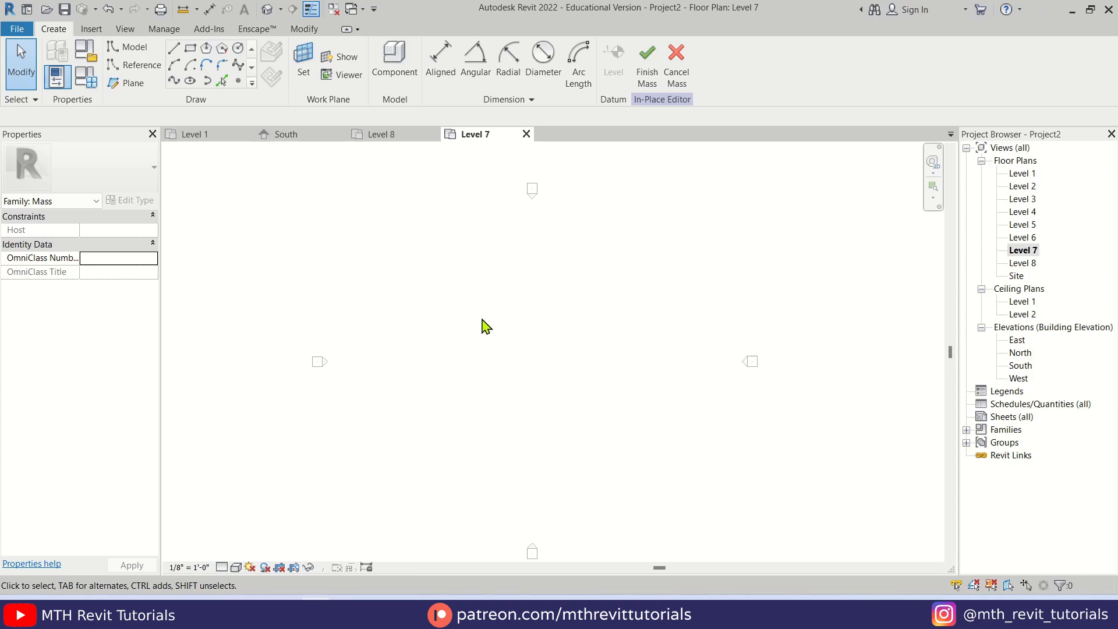
Draw a 12-sided circumscribed polygon with a 20'-0" radius on Level 7, centred between the elevation markers
click(222, 49)
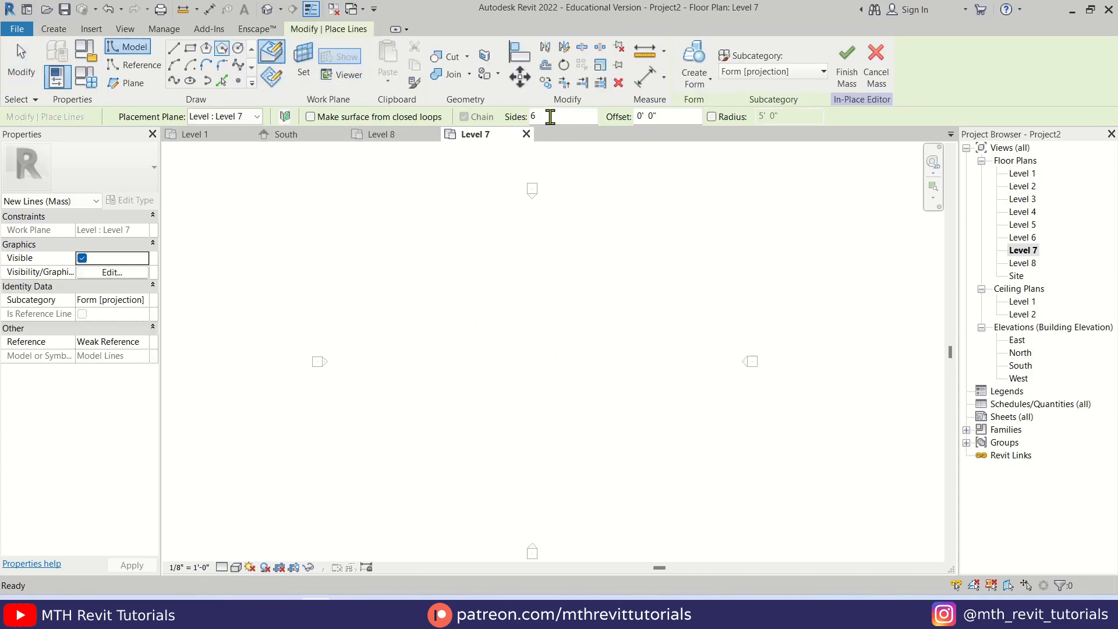
drag(550, 116, 525, 121)
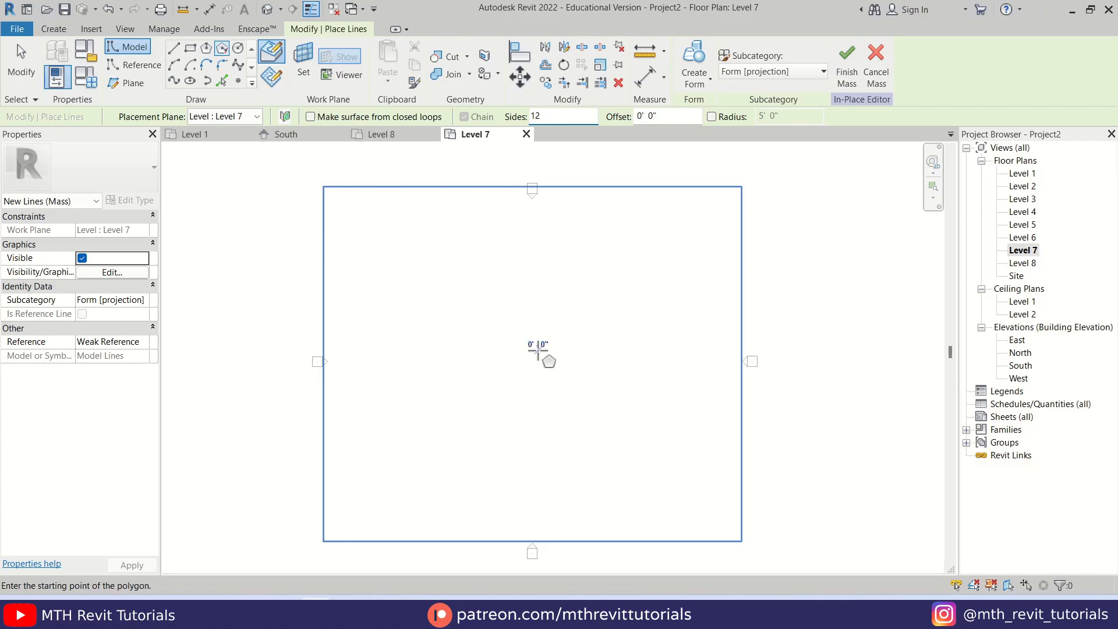
click(538, 350)
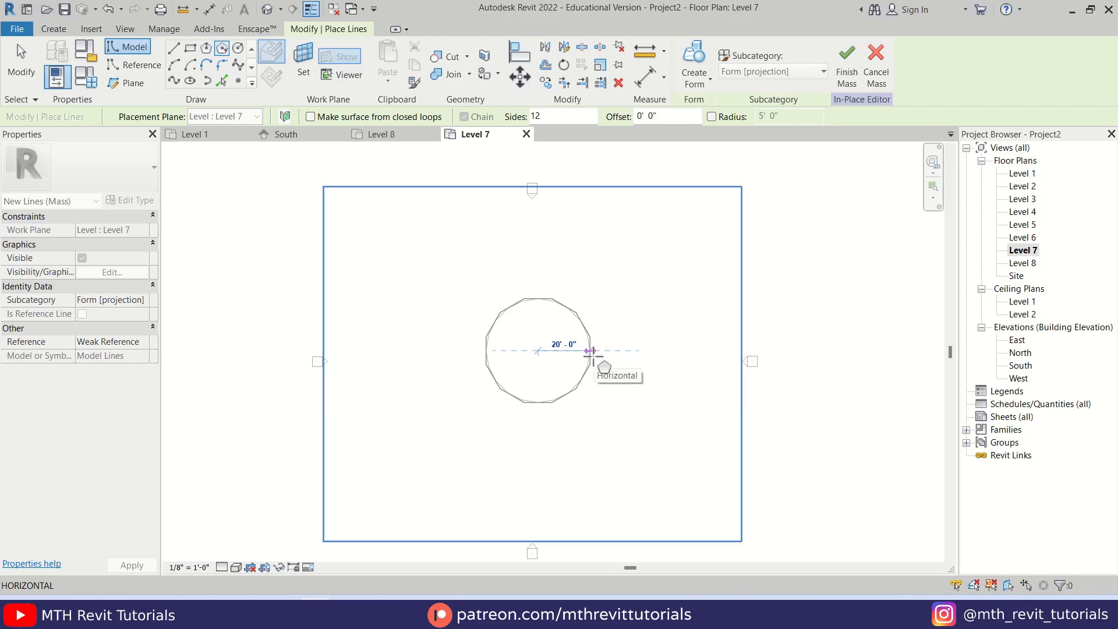
click(593, 356)
key(Escape)
Draw a three-point spline bowing inward from the polygon's top edge, left vertex, to its left edge, lower vertex
scroll(641, 365, up, 5)
scroll(404, 319, up, 2)
middle_drag(413, 303, 444, 333)
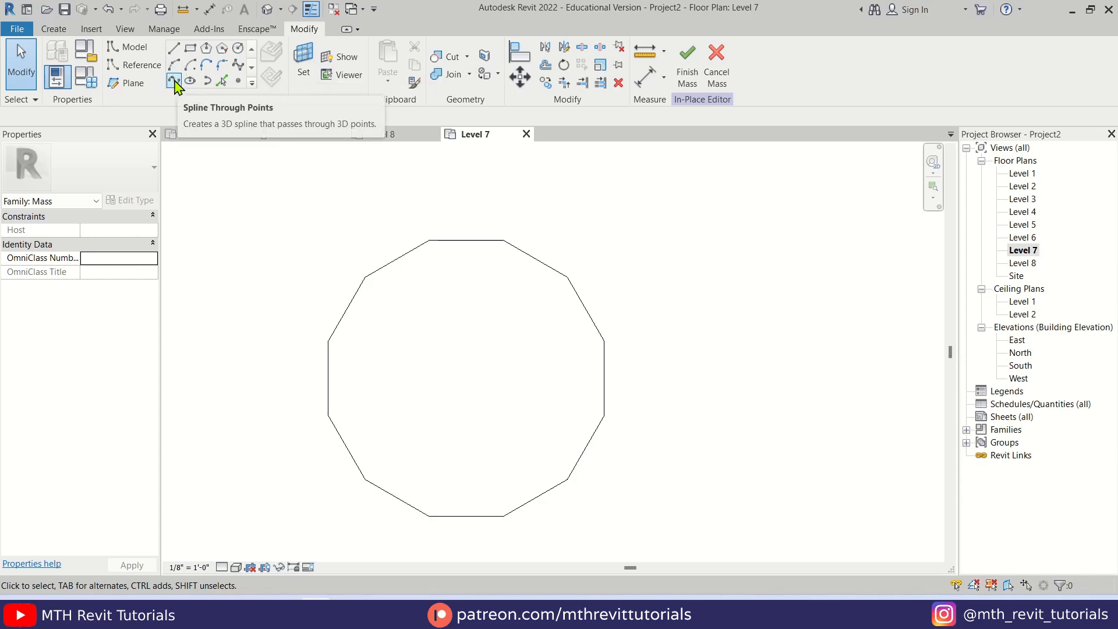
click(174, 81)
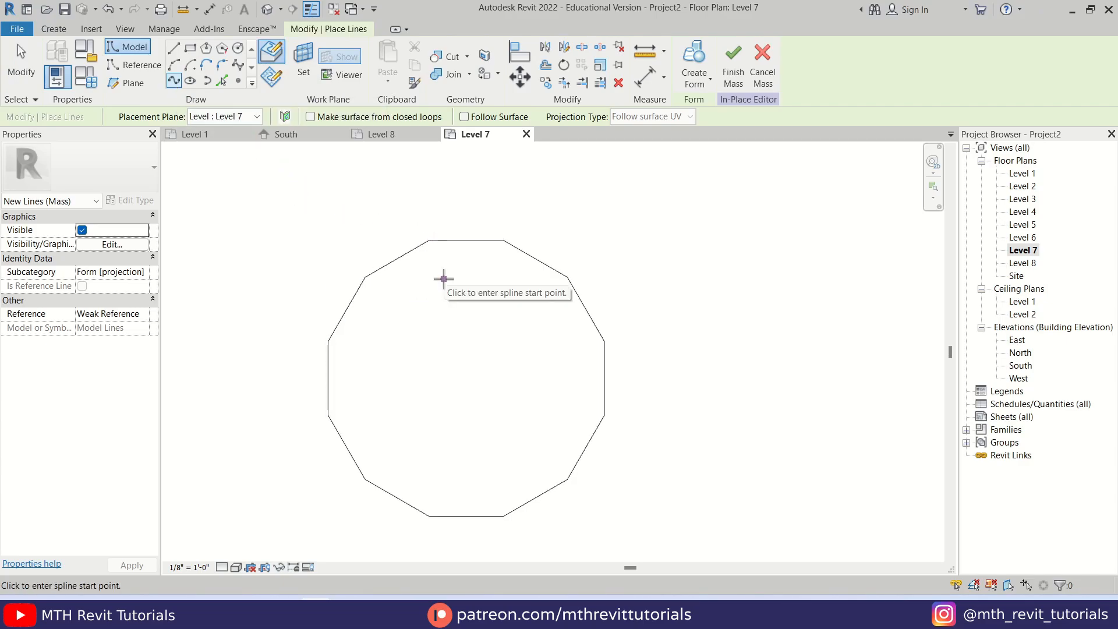
middle_drag(441, 280, 450, 240)
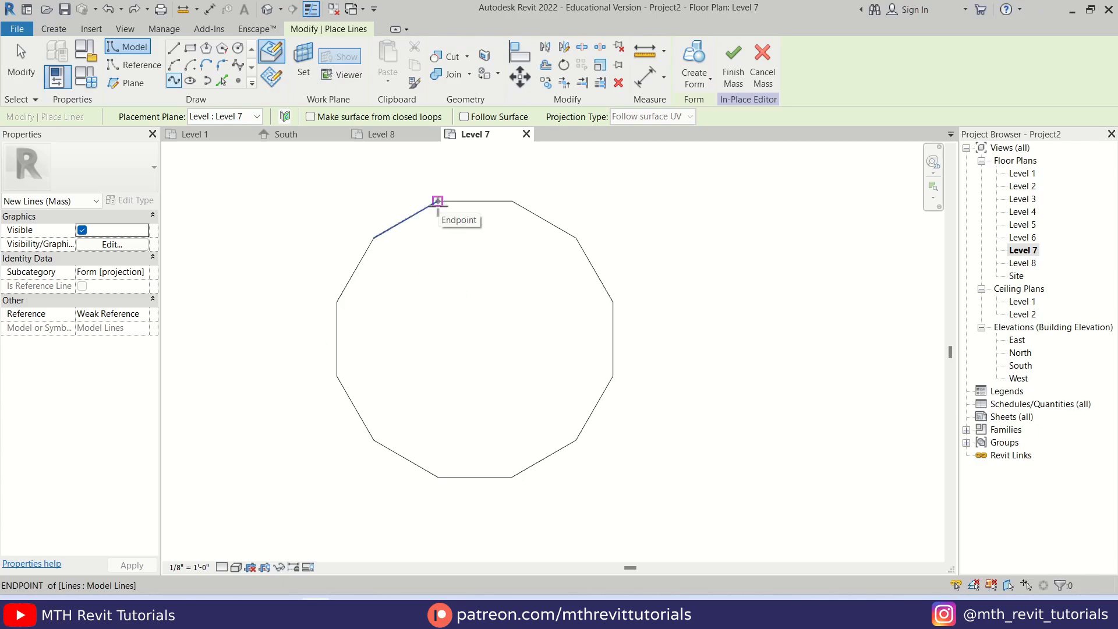
click(438, 201)
click(413, 305)
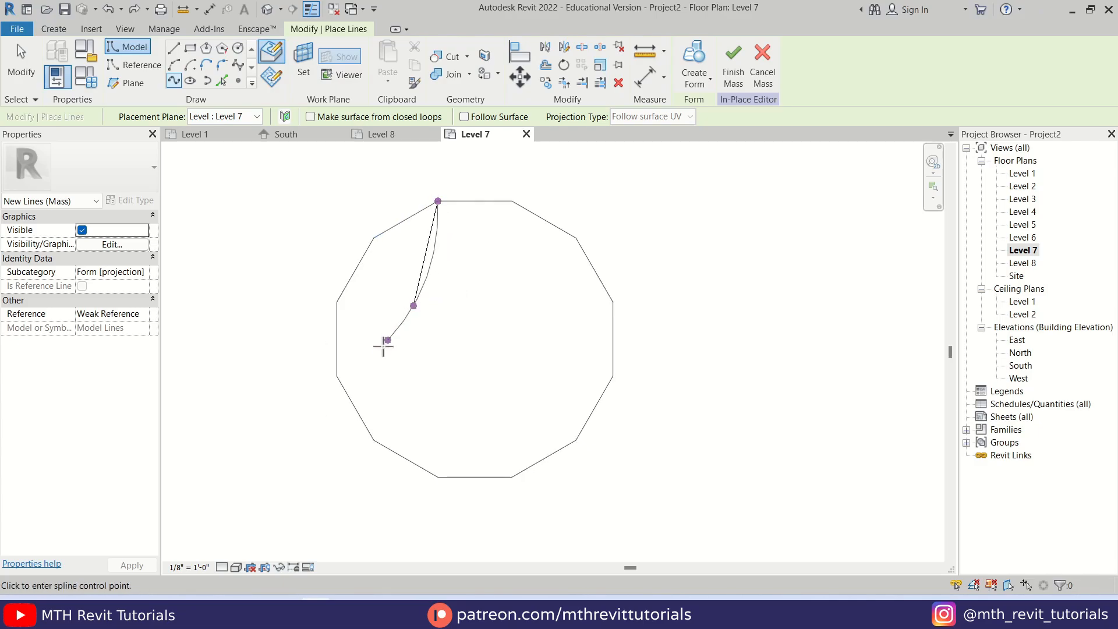
click(337, 376)
key(Escape)
key(Escape)
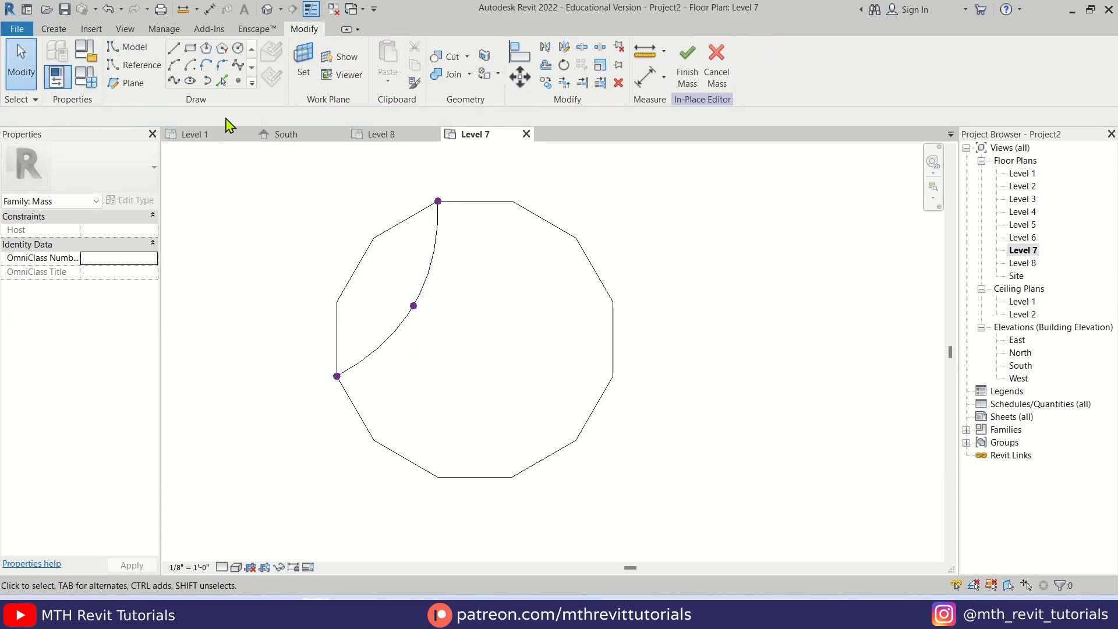
Draw a second three-point spline bowing inward between the polygon's lower-left and lower-right vertices, spanning its bottom three sides
click(174, 81)
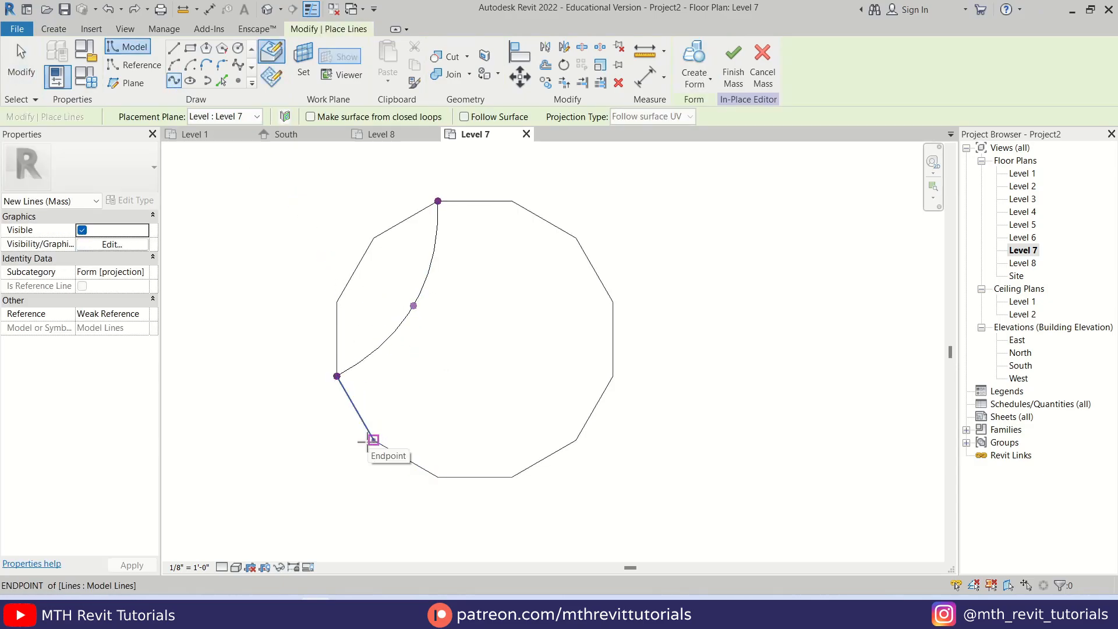
click(374, 440)
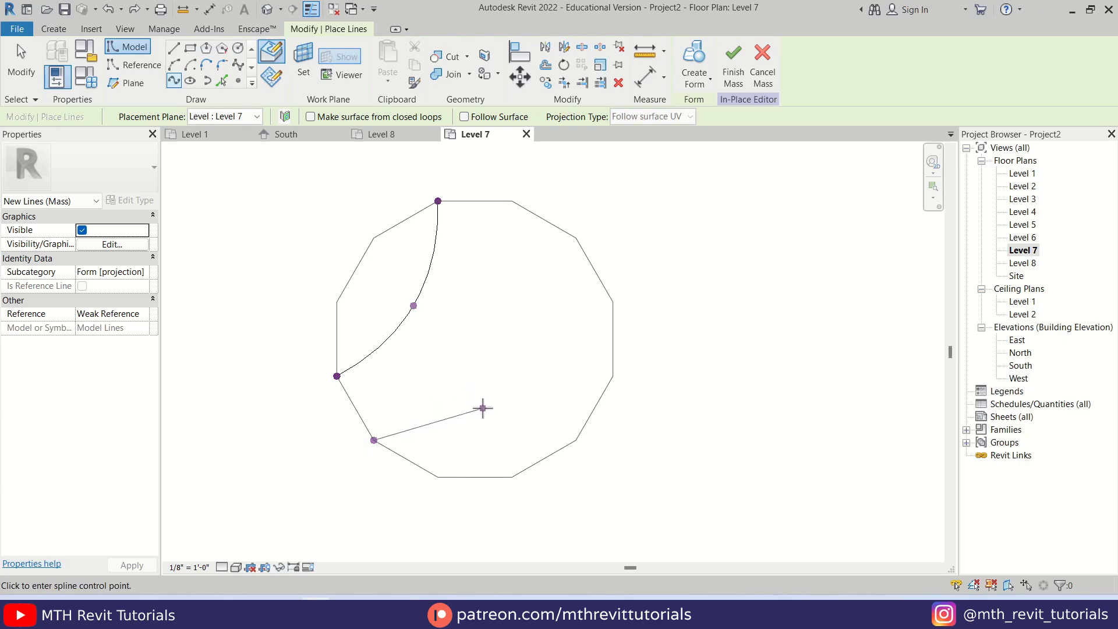
click(480, 406)
click(576, 440)
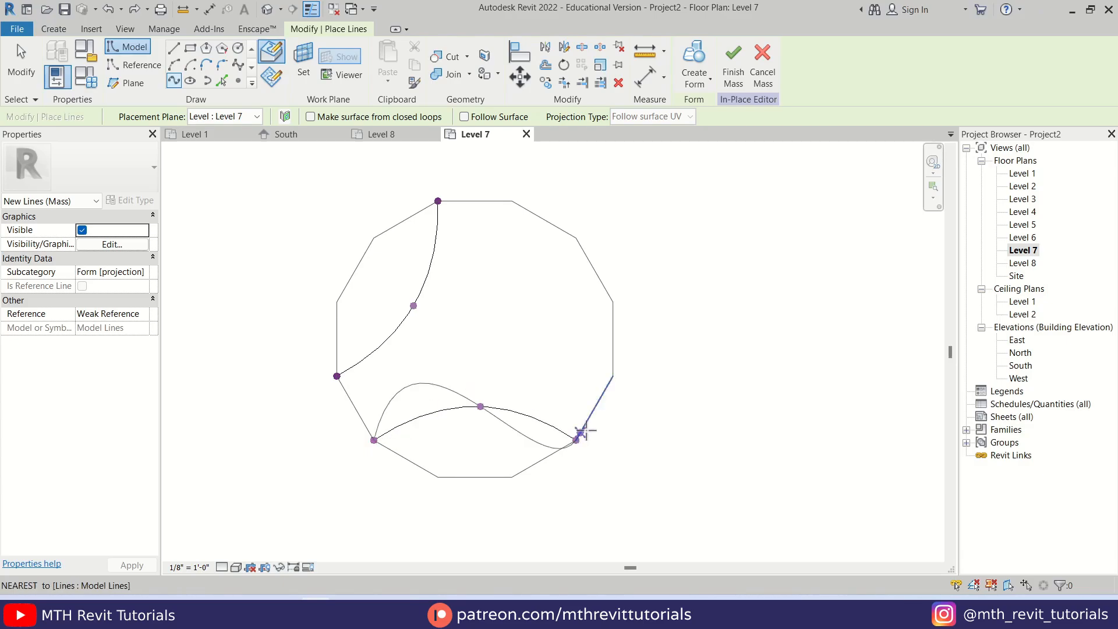
key(Escape)
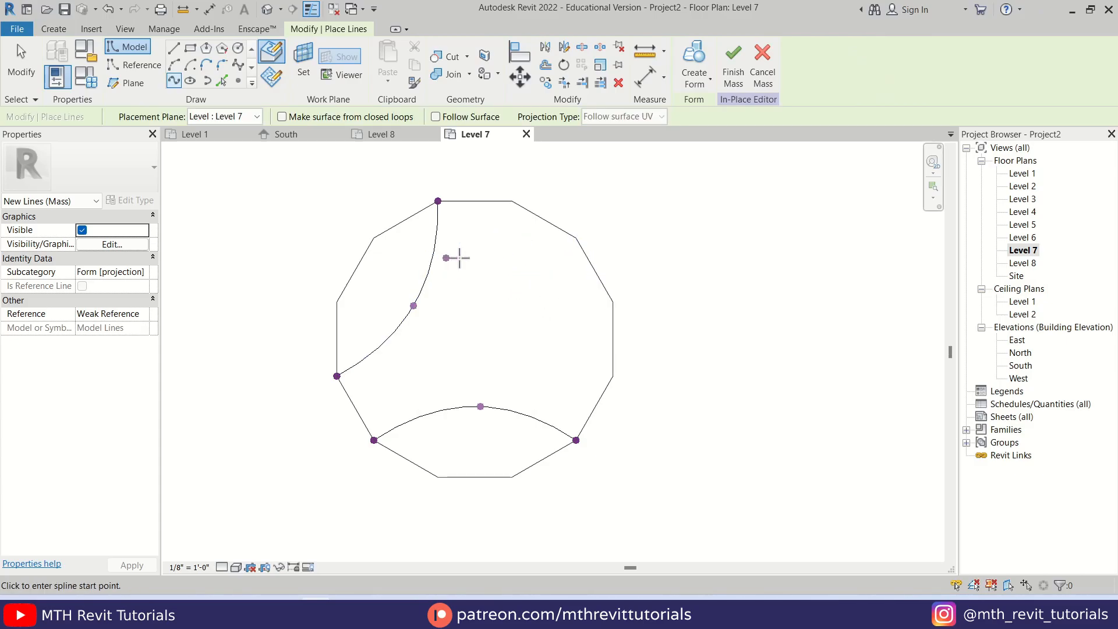
Set the left spline's middle point to 15'-0" below the polygon's top edge
key(Escape)
middle_drag(421, 320, 497, 391)
scroll(432, 352, up, 3)
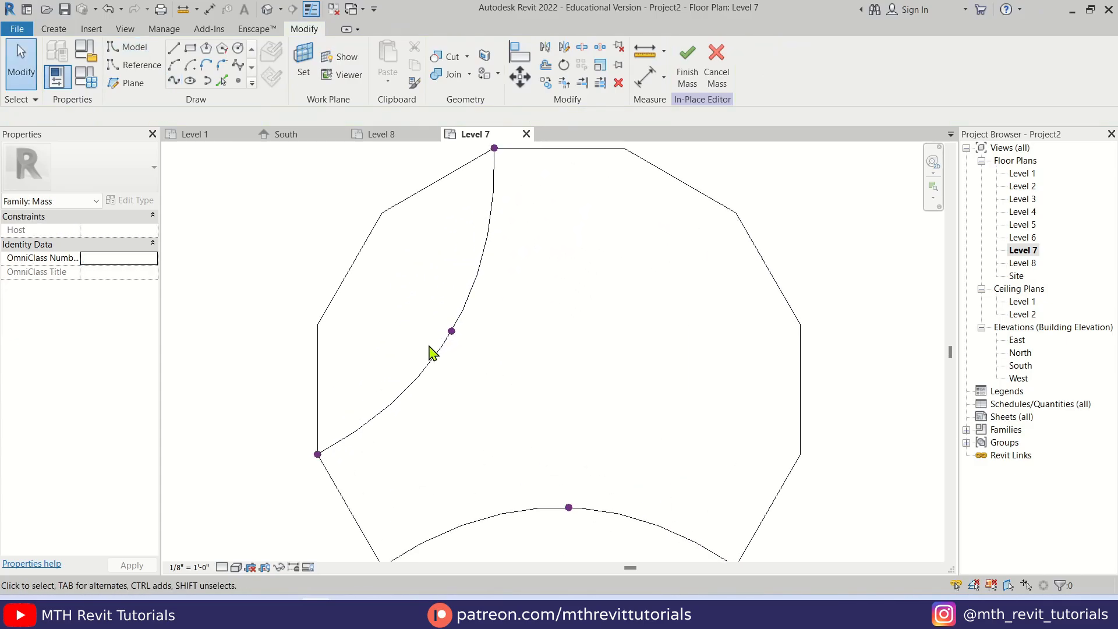
drag(419, 307, 516, 379)
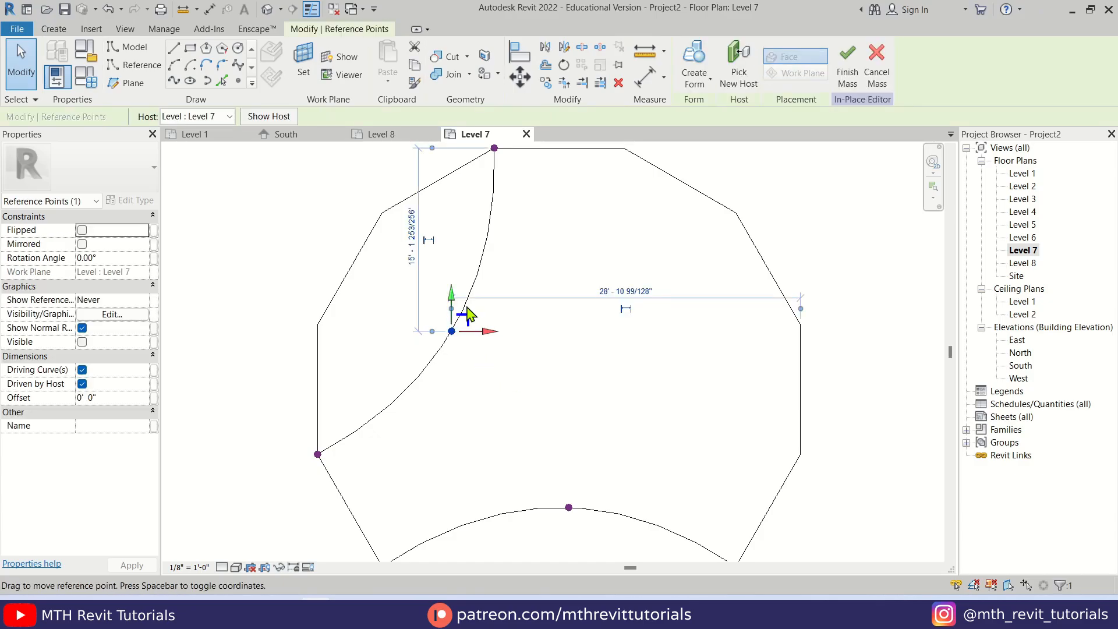
scroll(444, 379, up, 2)
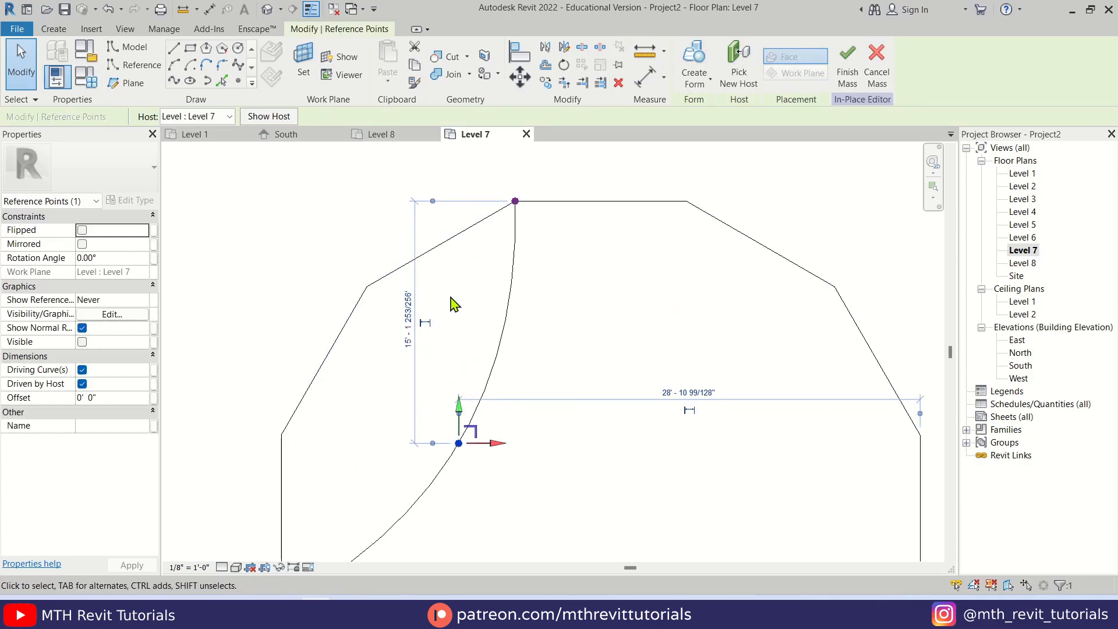
scroll(419, 294, down, 3)
scroll(452, 416, up, 1)
text(4.5m)
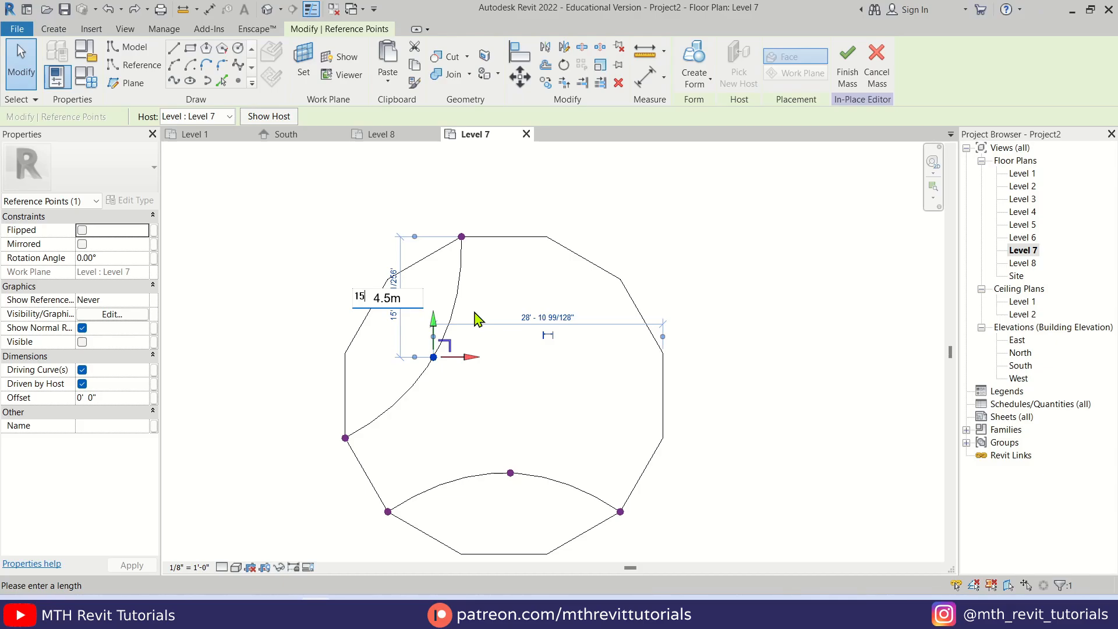
key(Return)
click(492, 402)
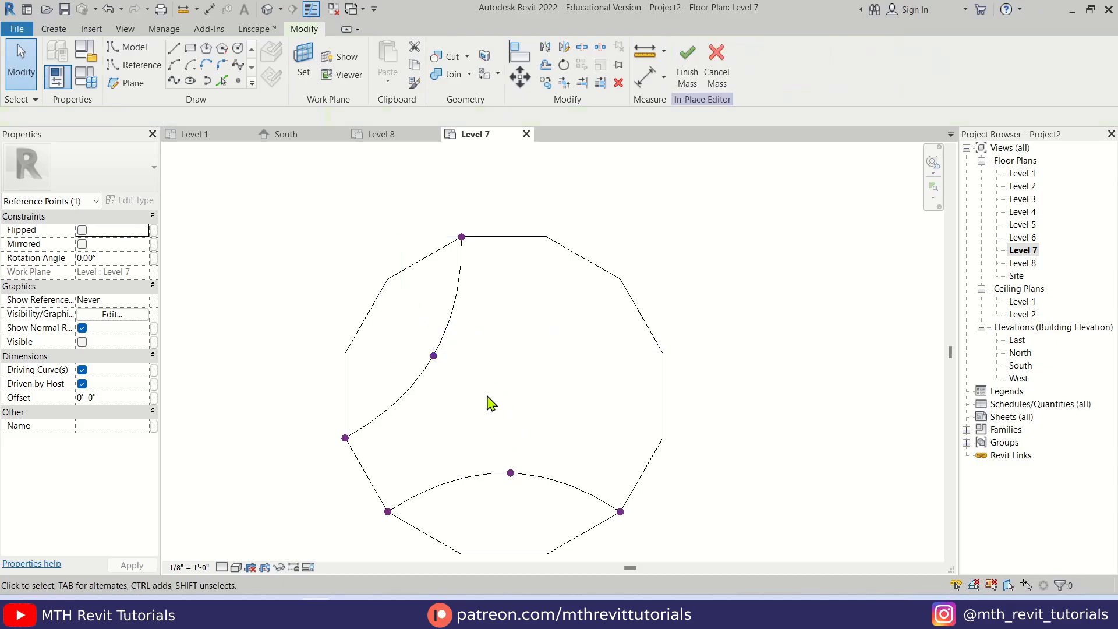
Set the left spline's middle point to 30'-0" from the polygon's right edge
click(434, 354)
click(546, 316)
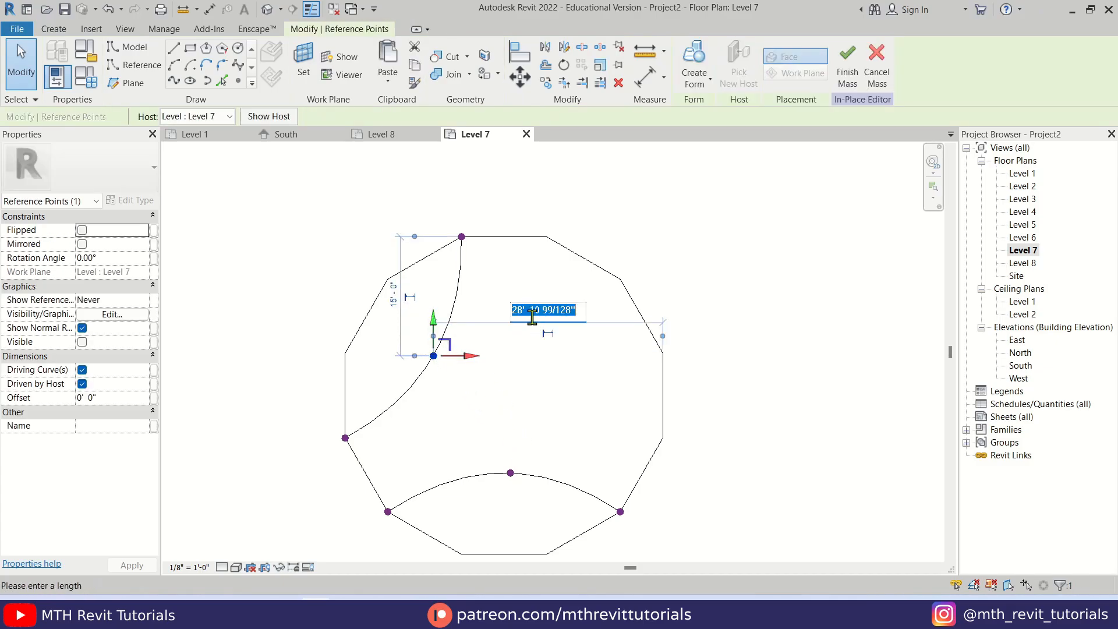
text(3.9m)
key(Return)
click(529, 386)
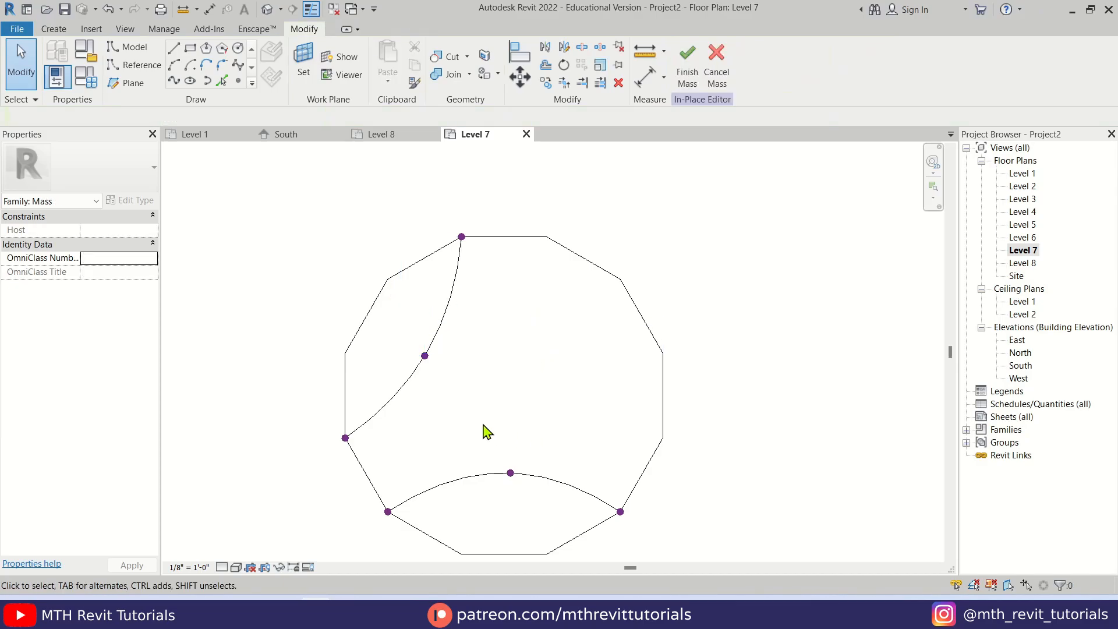
Set the bottom spline's middle point to 30'-0" below the polygon's top edge
middle_drag(487, 429, 447, 368)
drag(392, 353, 519, 453)
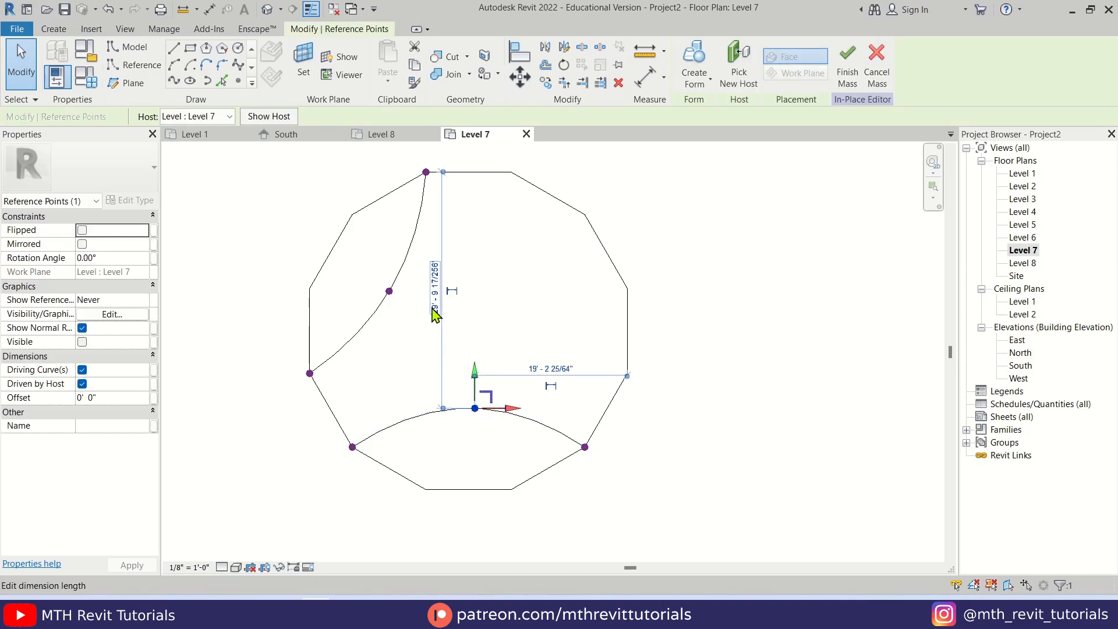
click(434, 288)
text(30)
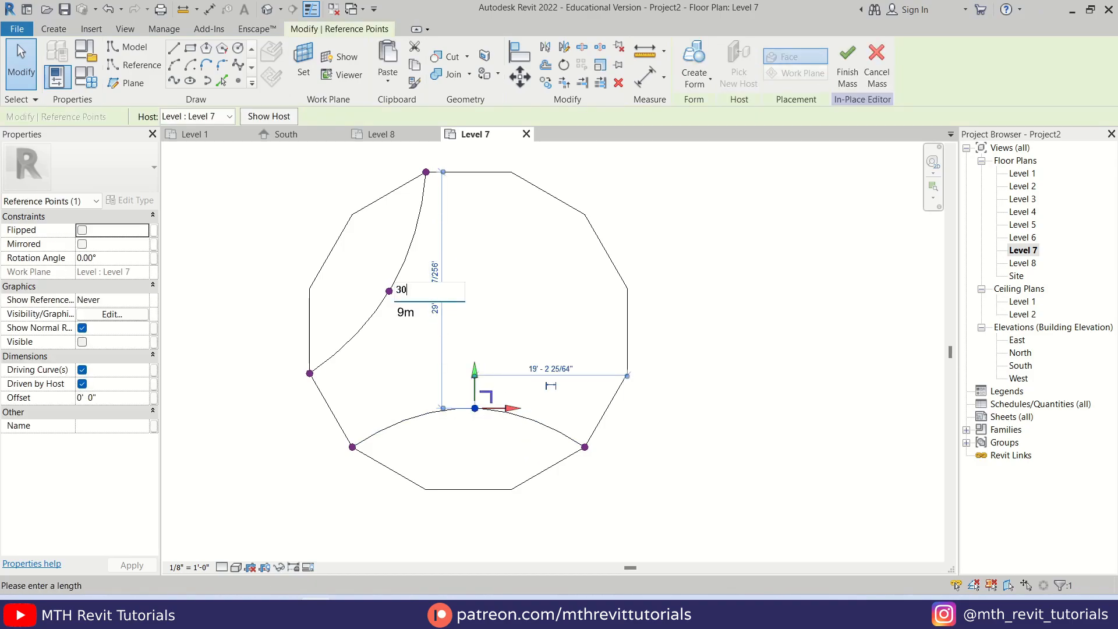
text(')
key(Return)
Set the bottom spline's middle point to 20'-0" from the polygon's right edge
click(550, 368)
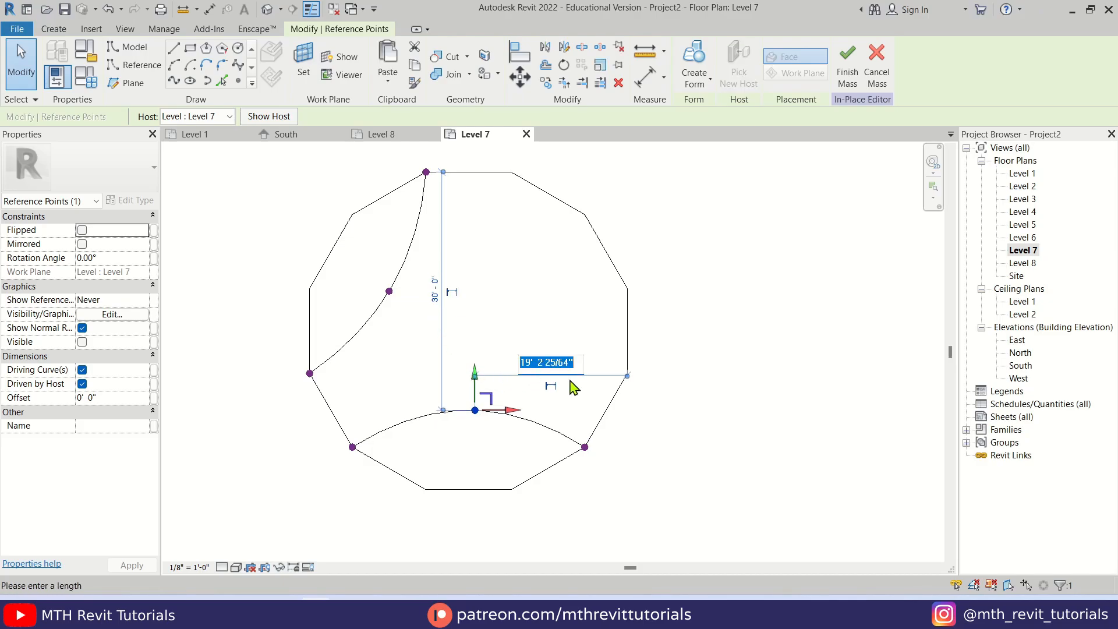
text(2)
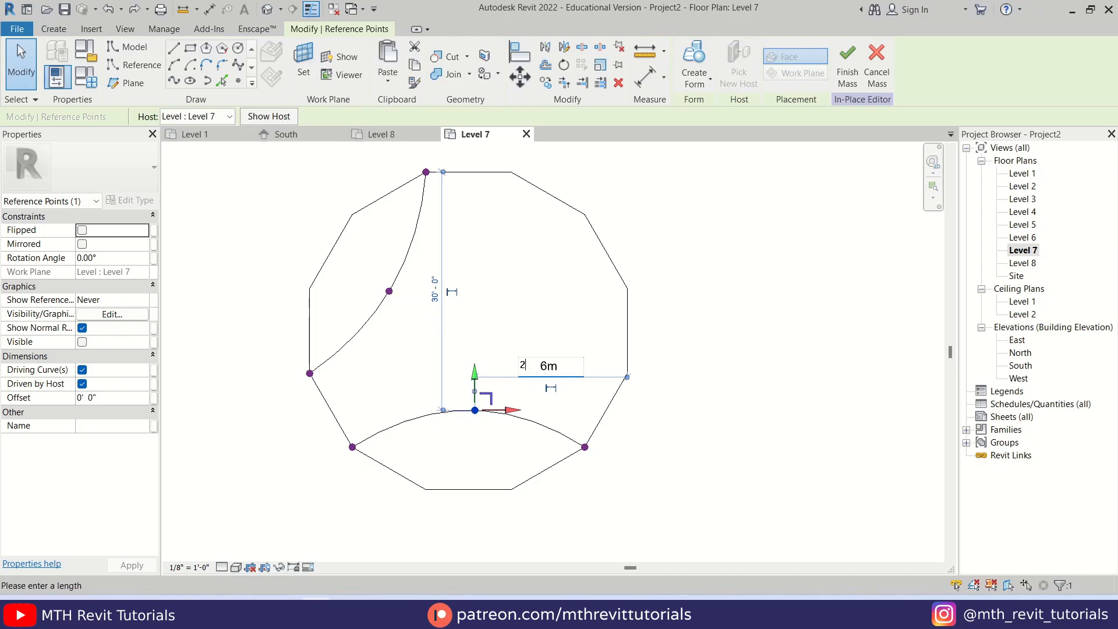
text(0')
key(Return)
click(490, 328)
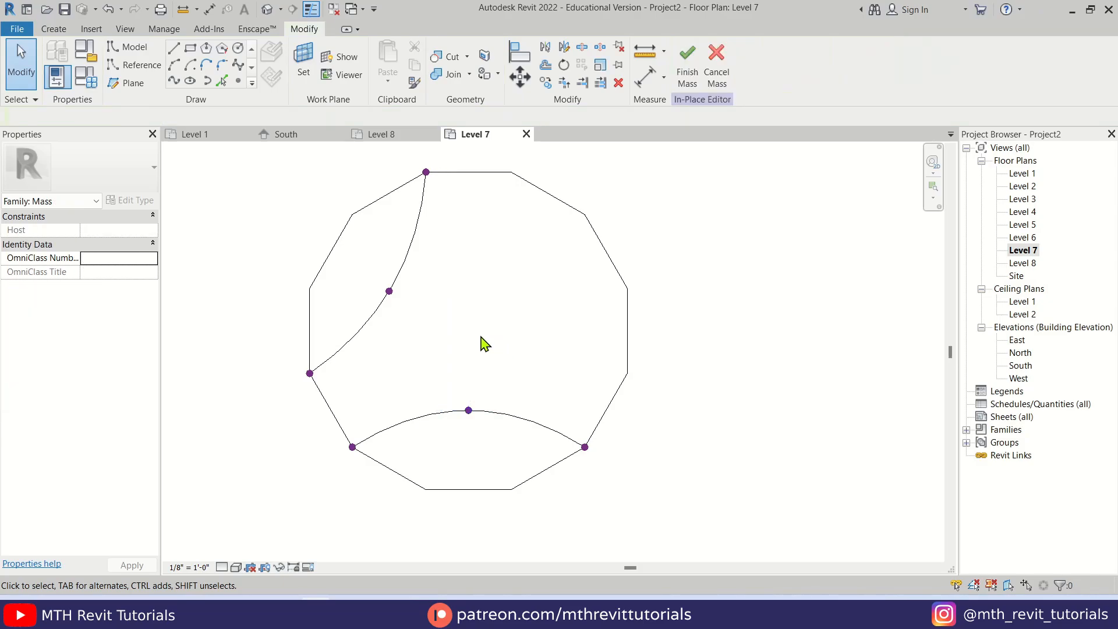
Mirror a copy of the left spline about a vertical axis drawn through the midpoint of the polygon's top edge
middle_drag(469, 330, 444, 366)
click(386, 284)
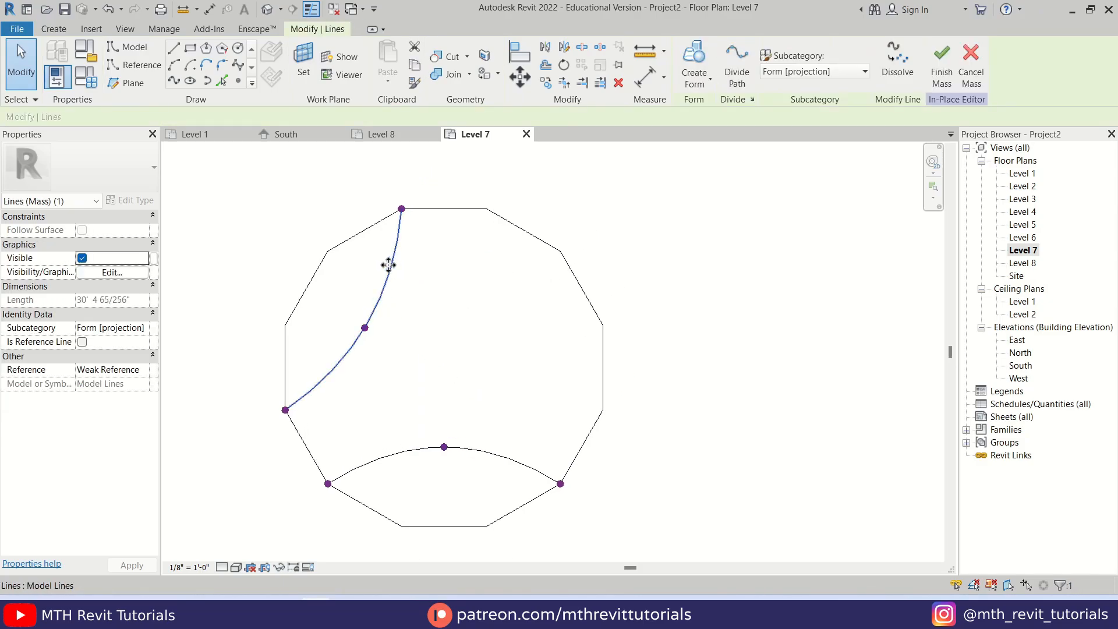
key(d)
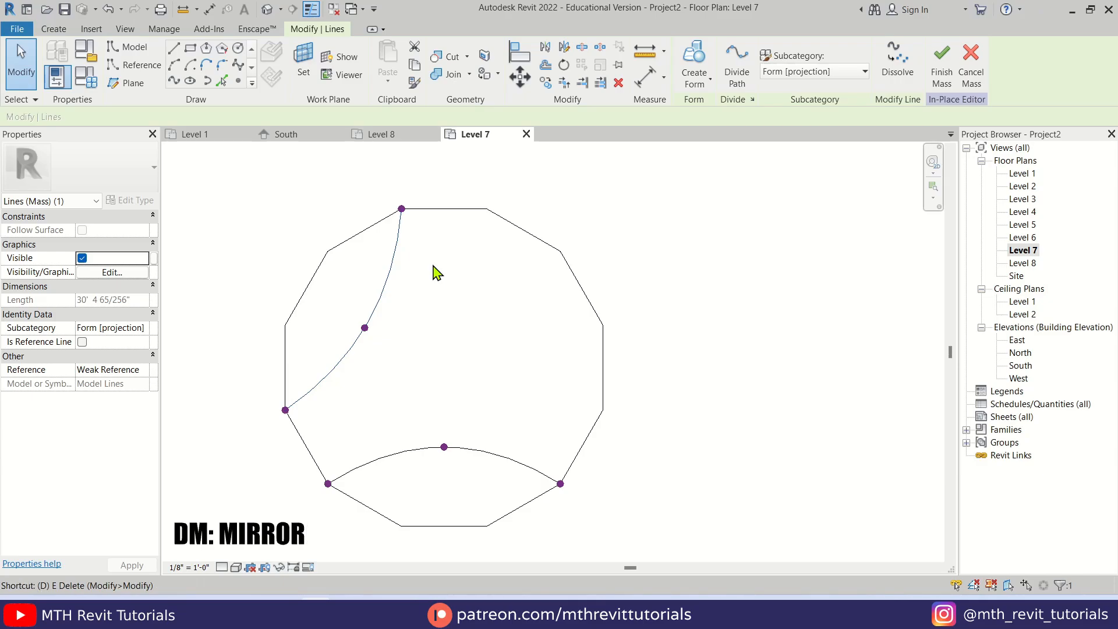
key(m)
click(444, 210)
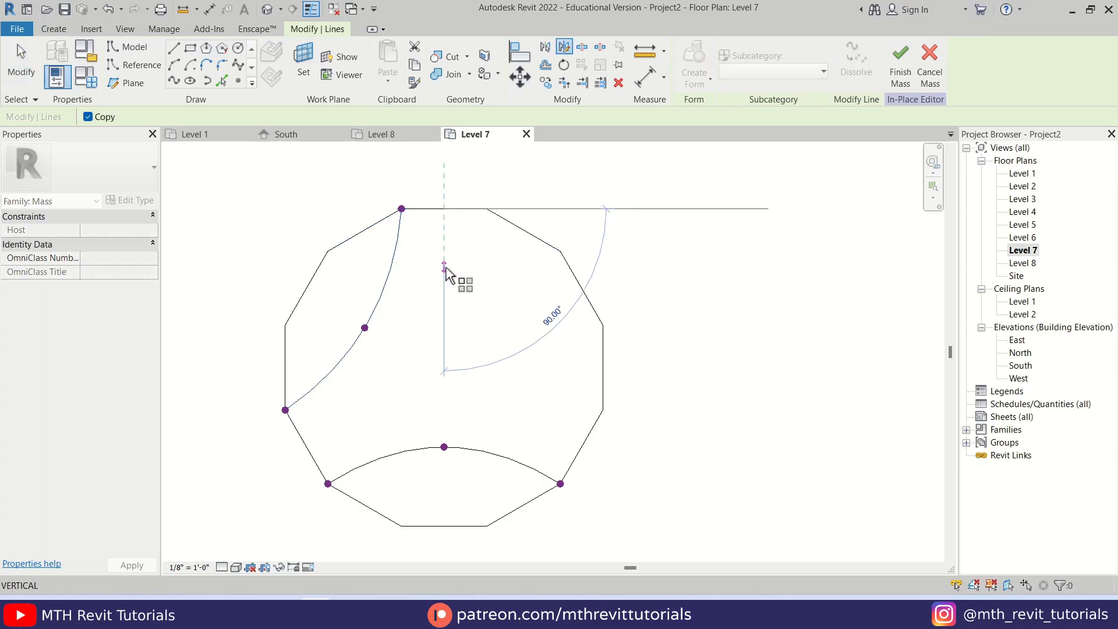
click(444, 282)
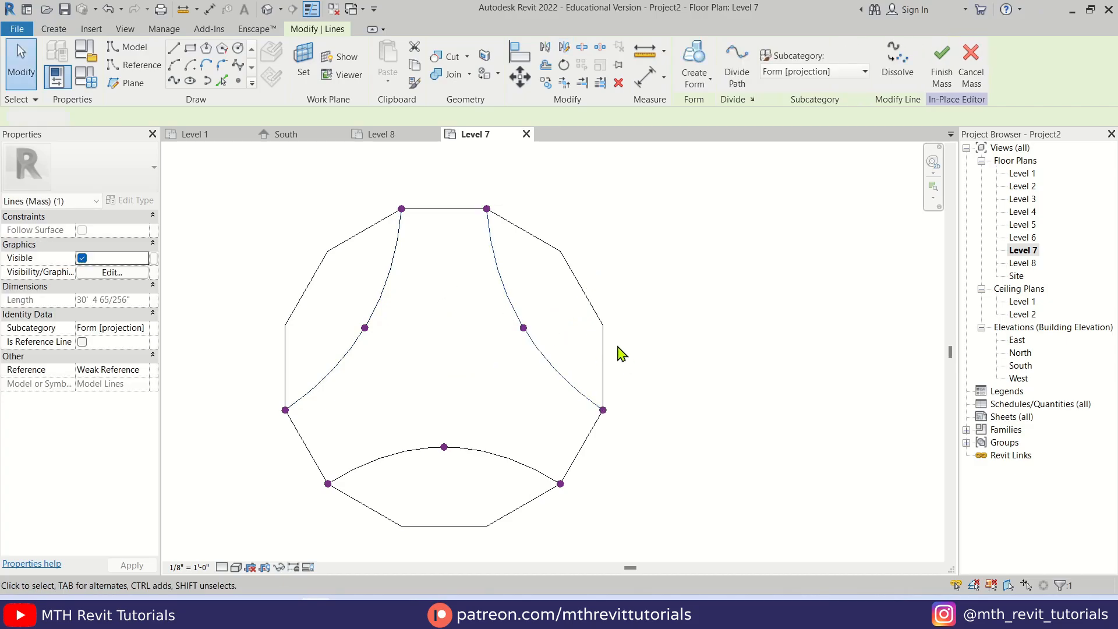
click(452, 362)
Delete the nine polygon edges outside the three splines, keeping the three short sides that connect the curves
middle_drag(437, 363, 464, 375)
scroll(462, 391, down, 2)
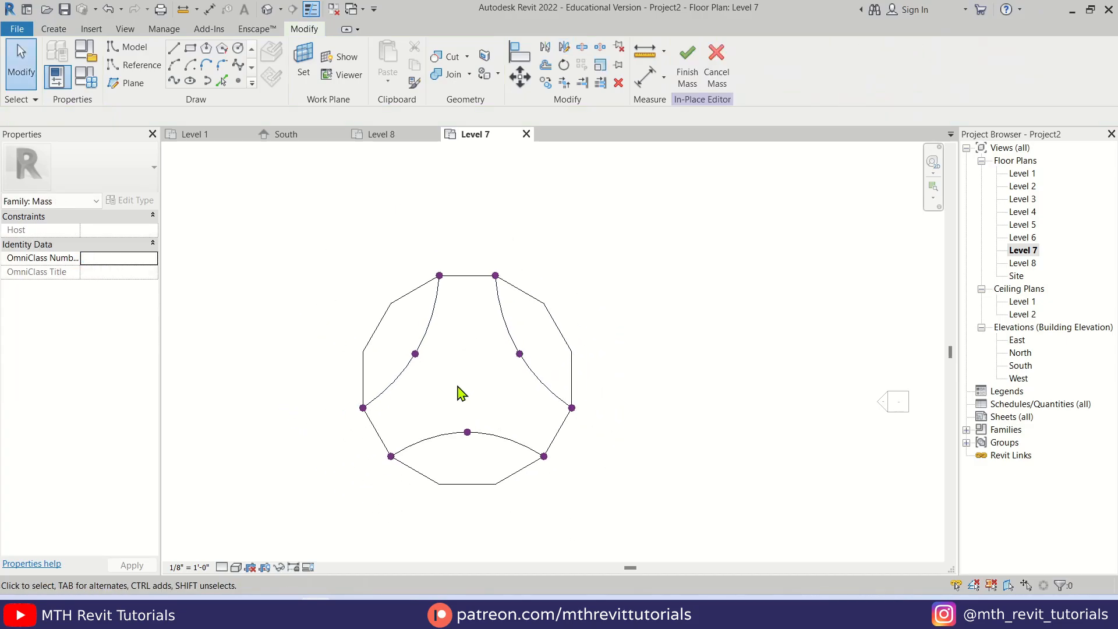
scroll(521, 382, up, 1)
scroll(569, 308, up, 1)
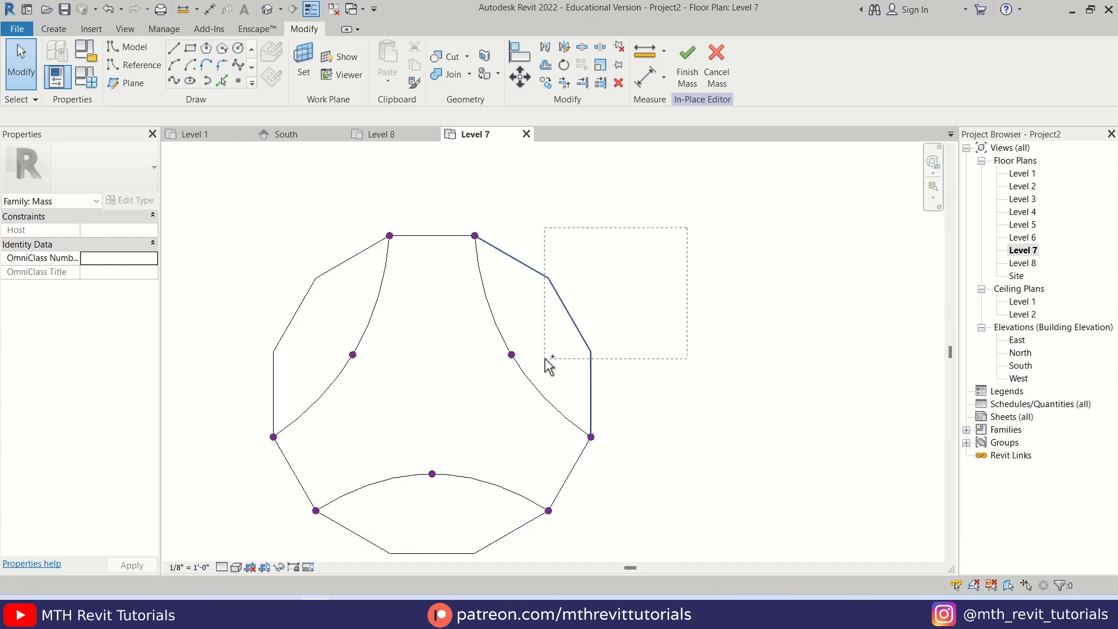
ctrl+drag(320, 351, 233, 252)
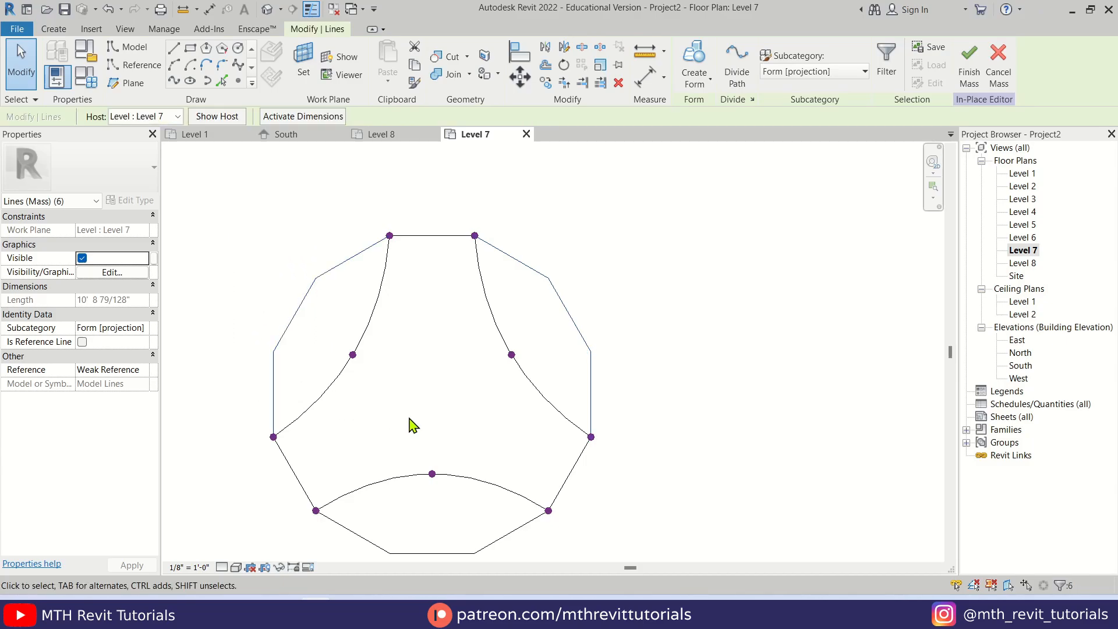
middle_drag(456, 502, 428, 381)
ctrl+drag(480, 445, 353, 415)
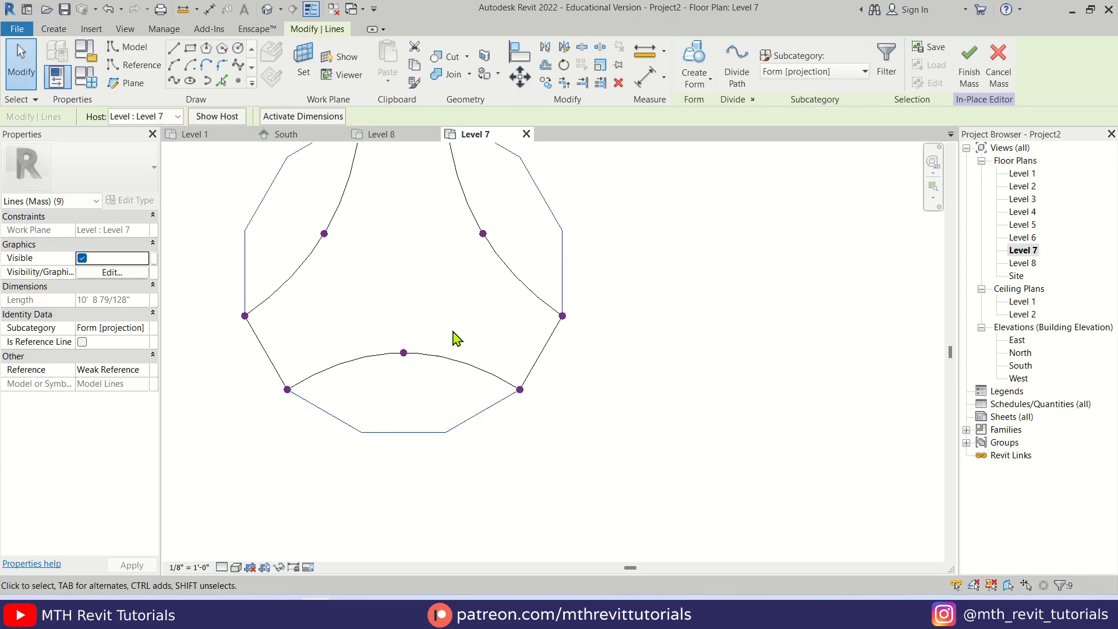
click(618, 83)
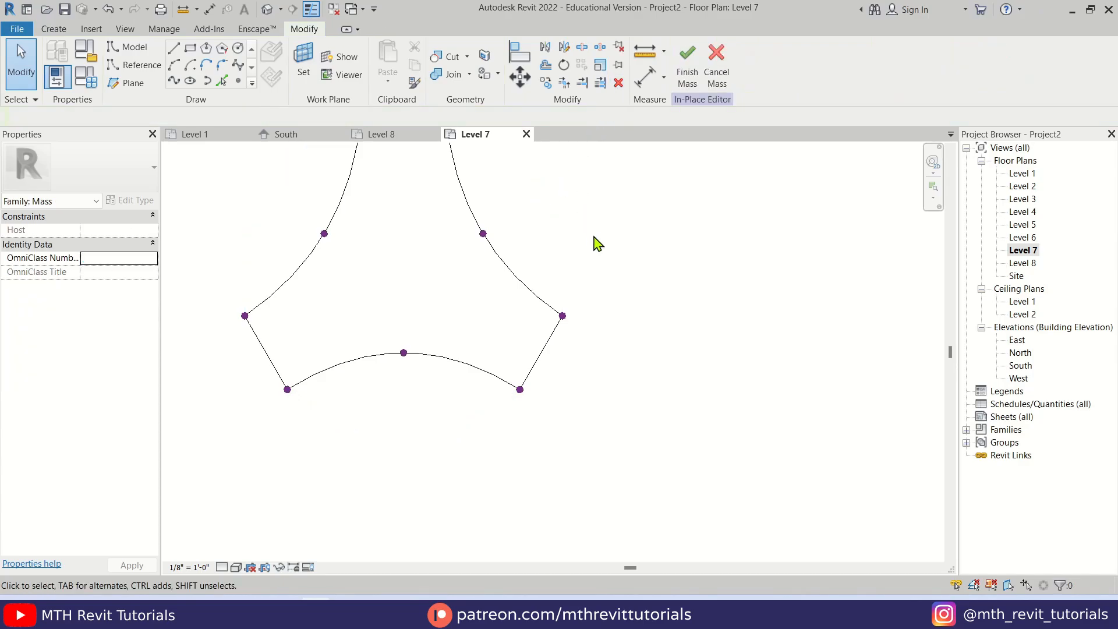
Open the default 3D view with the closed three-armed profile in sight
middle_drag(594, 242, 579, 327)
scroll(520, 456, down, 1)
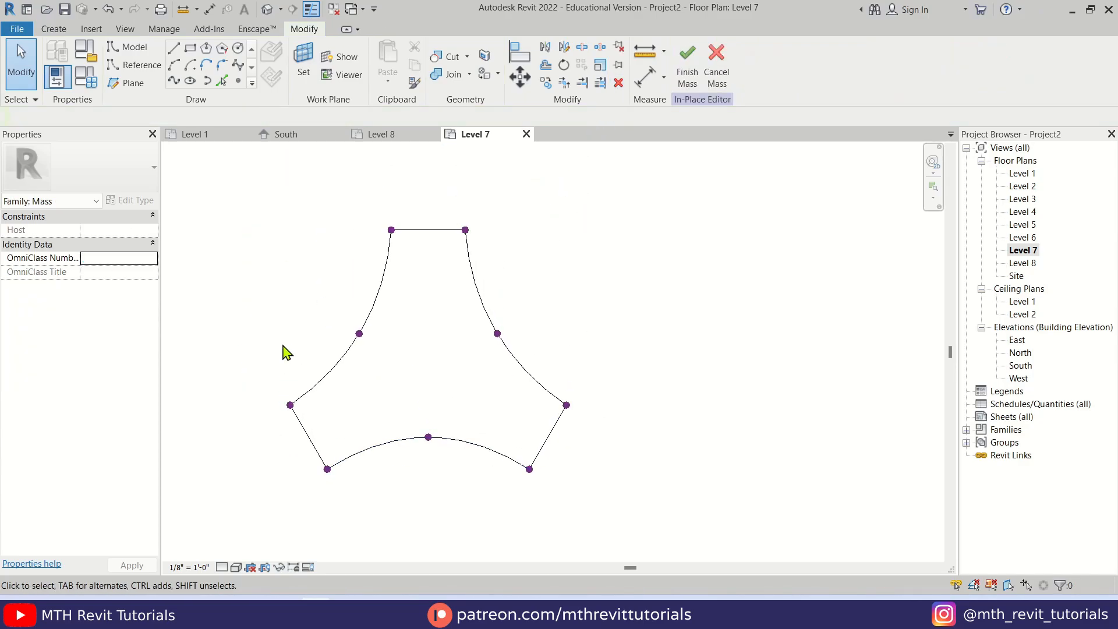
middle_drag(290, 350, 308, 356)
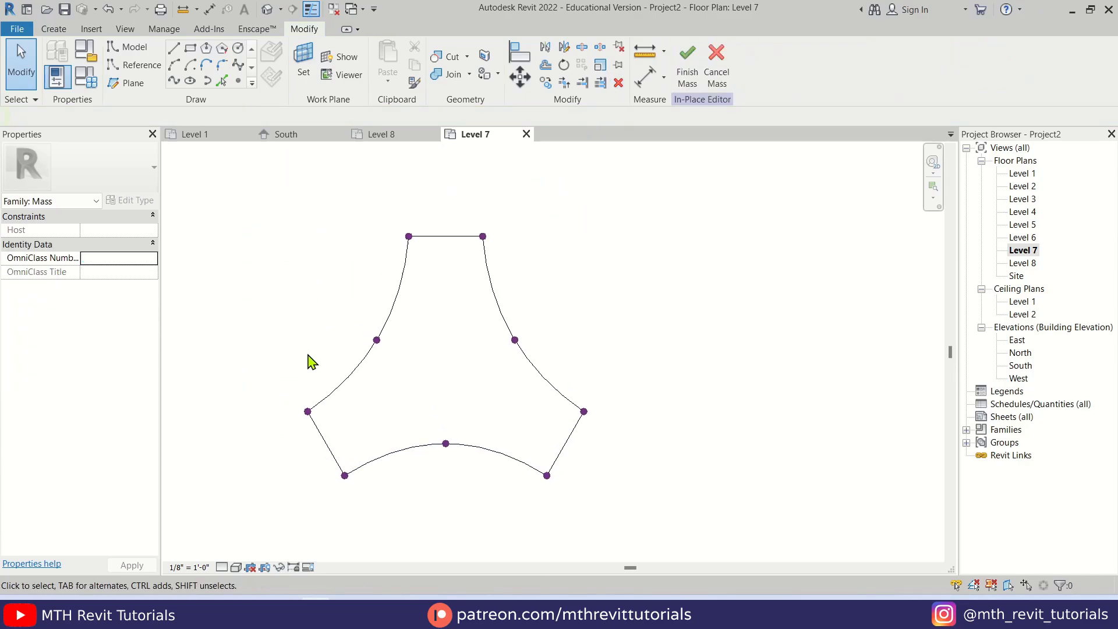
click(266, 11)
scroll(611, 369, up, 4)
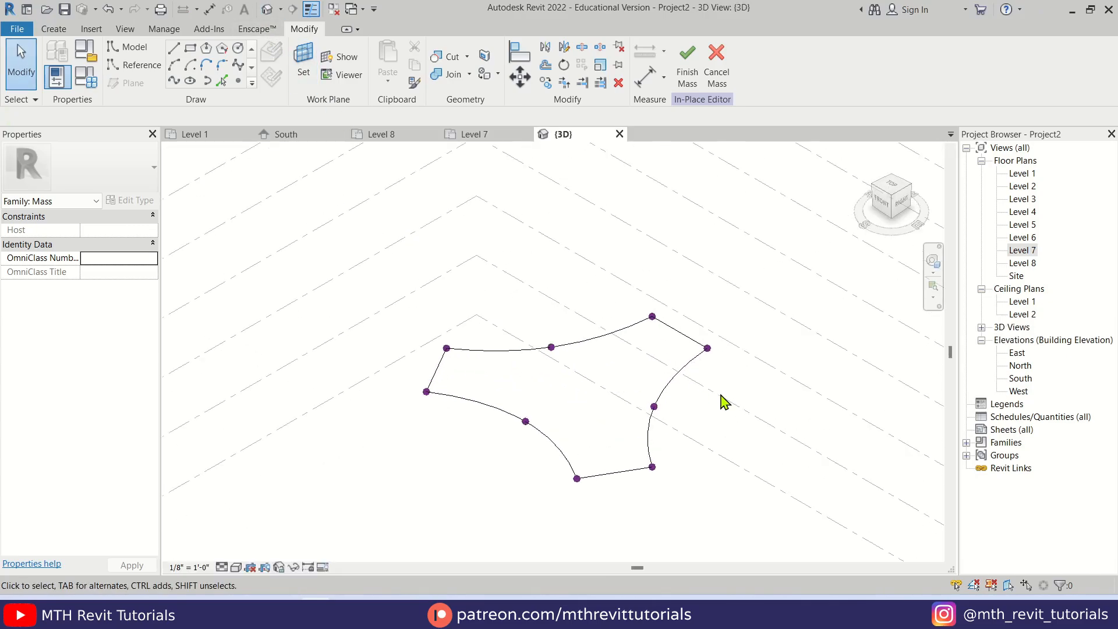
middle_drag(720, 396, 579, 401)
scroll(450, 375, down, 2)
mouse_move(460, 382)
shift+middle_down()
mouse_move(426, 362)
mouse_move(447, 392)
shift+middle_up()
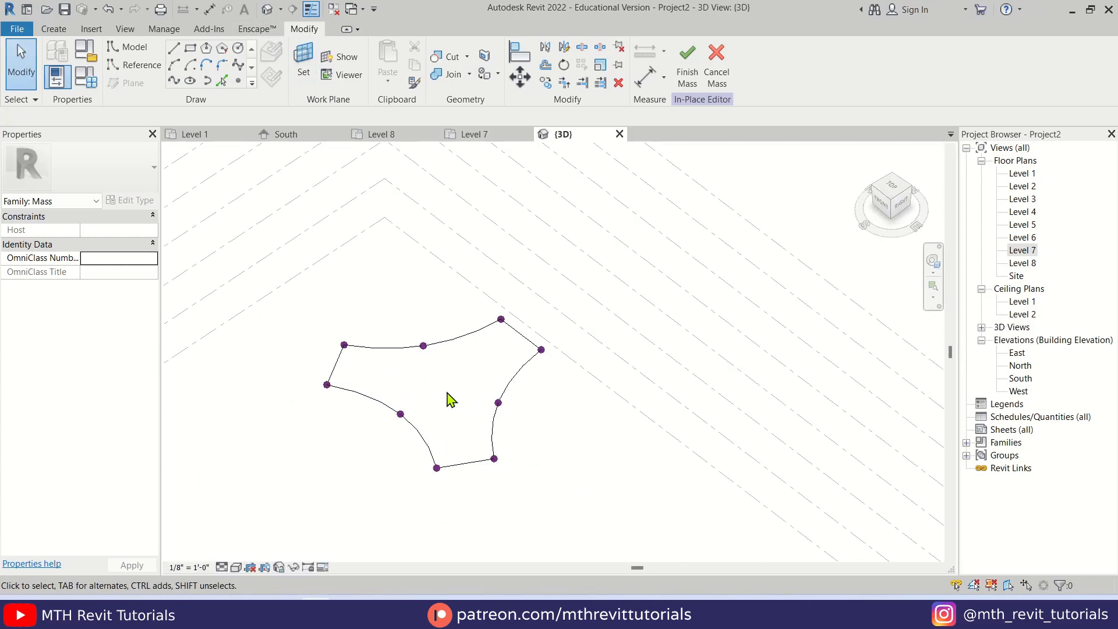
scroll(478, 393, up, 2)
Copy the whole three-armed profile with its points and paste it aligned to Level 8
click(452, 328)
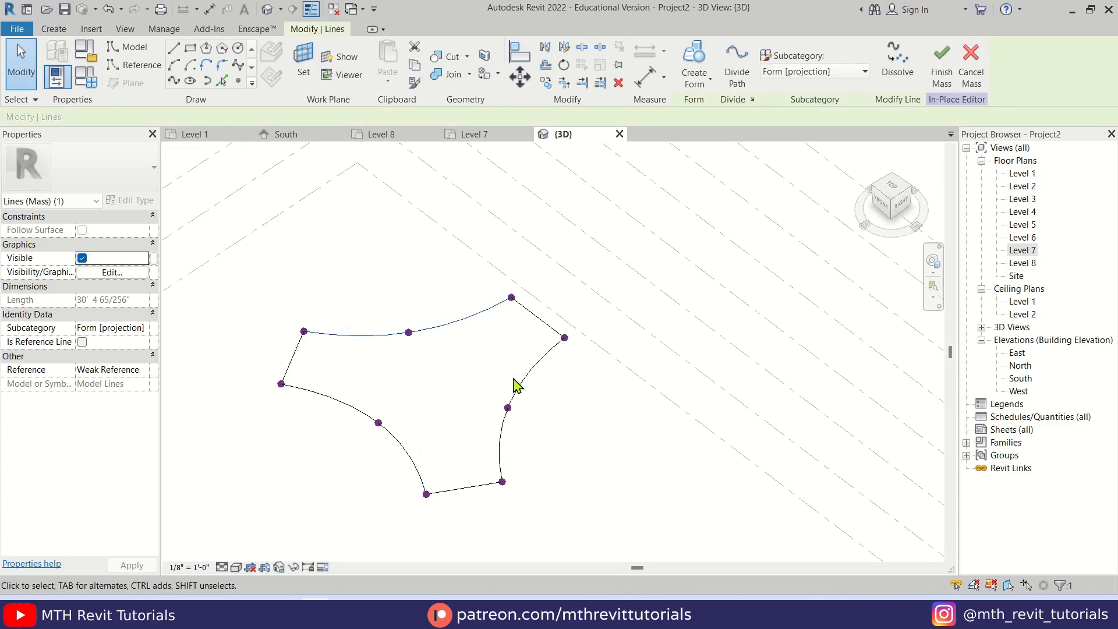
click(565, 394)
mouse_move(281, 212)
mouse_down()
mouse_move(737, 469)
mouse_move(733, 500)
mouse_up()
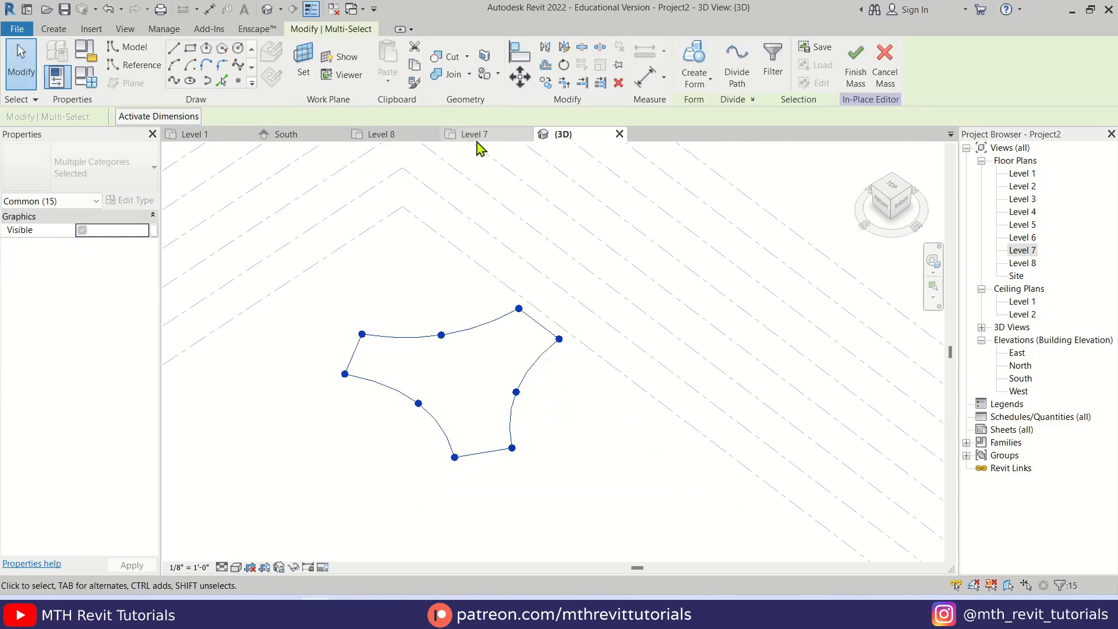
click(415, 65)
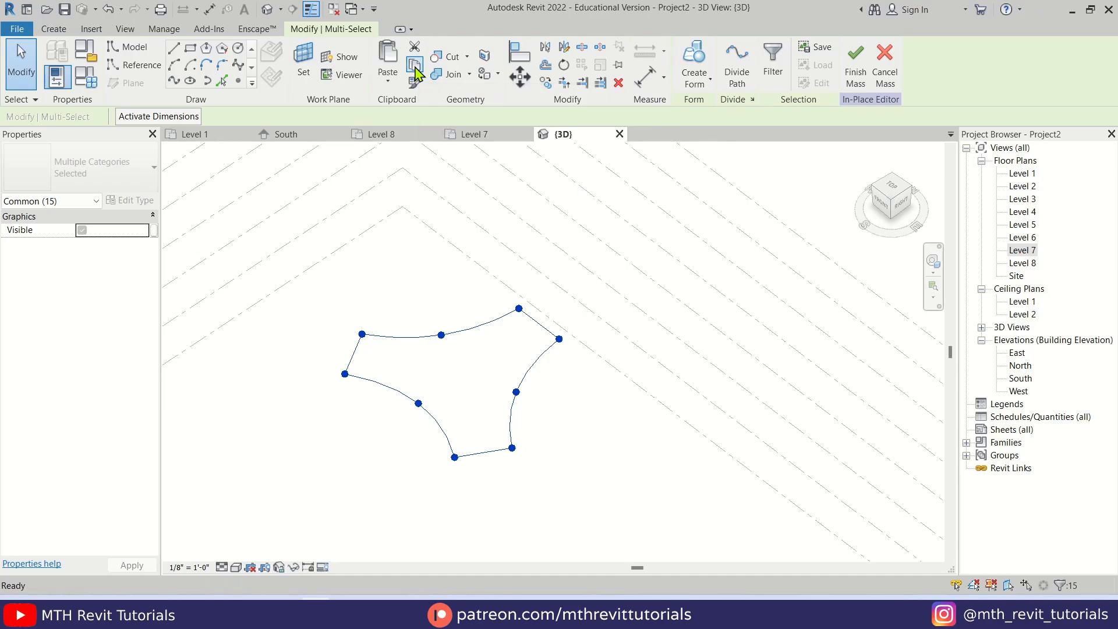
click(389, 80)
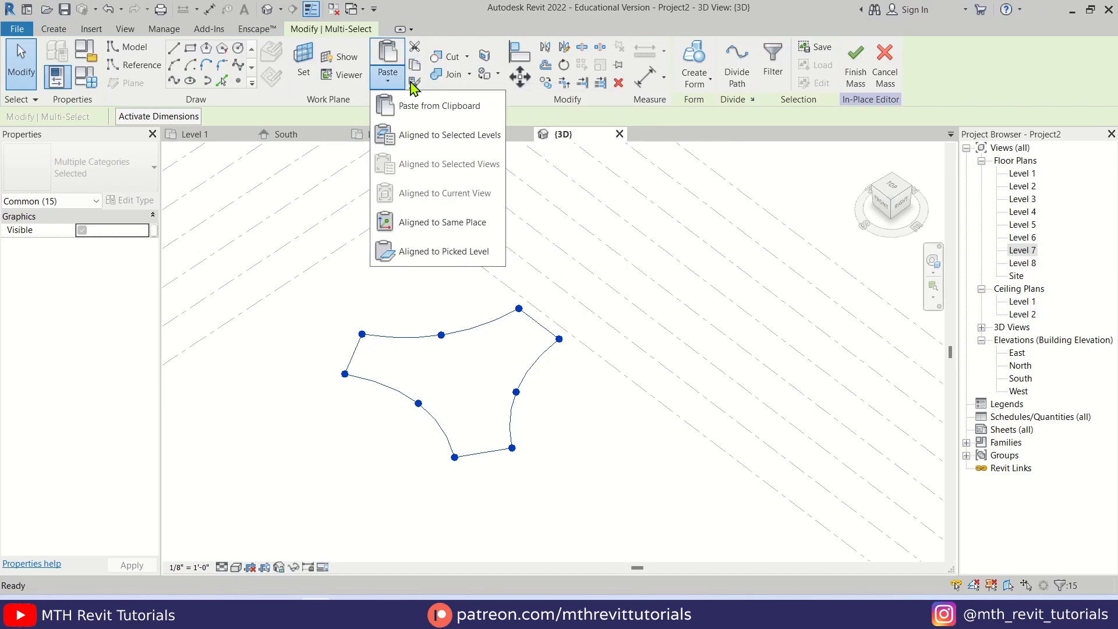
click(482, 139)
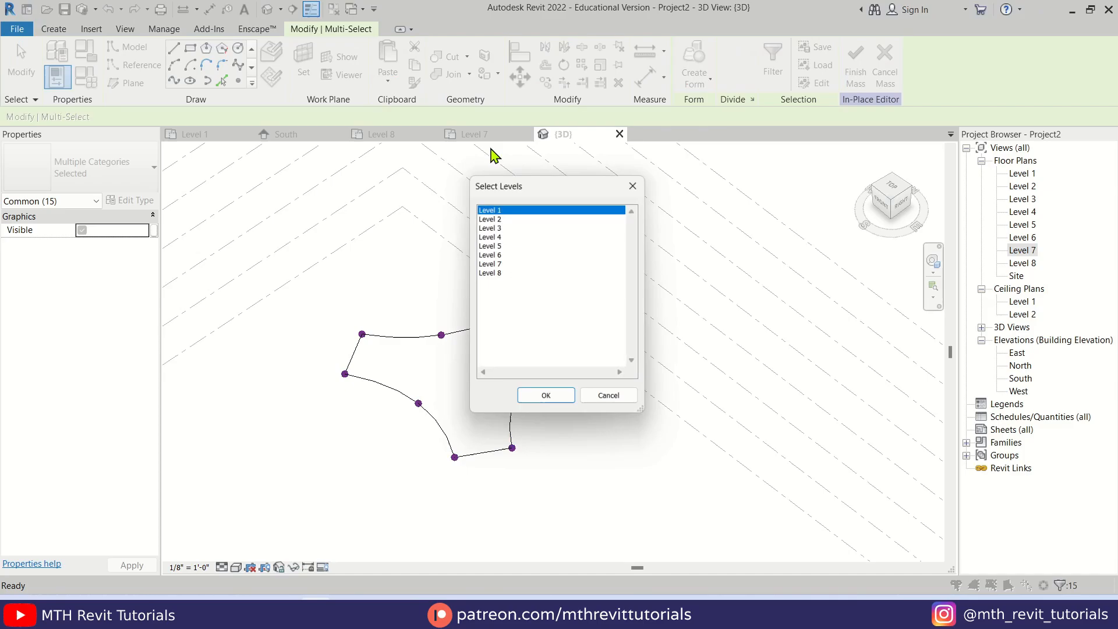
click(499, 273)
click(546, 400)
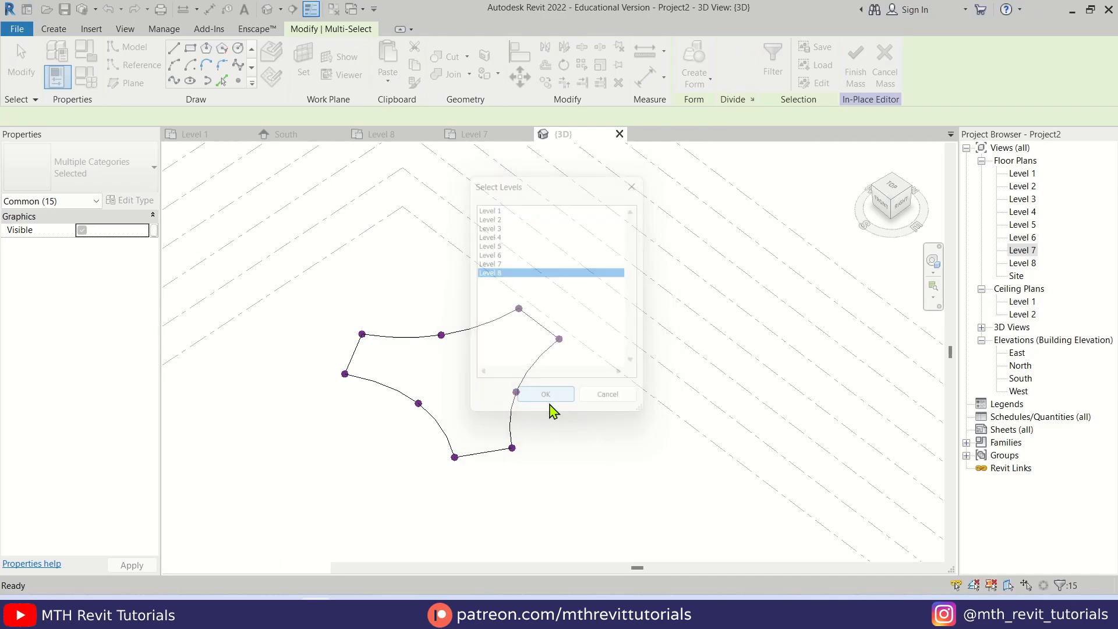
click(591, 417)
View the two profiles straight from the right side and consult the tower's reference image for its outline
shift+middle_drag(512, 356, 576, 329)
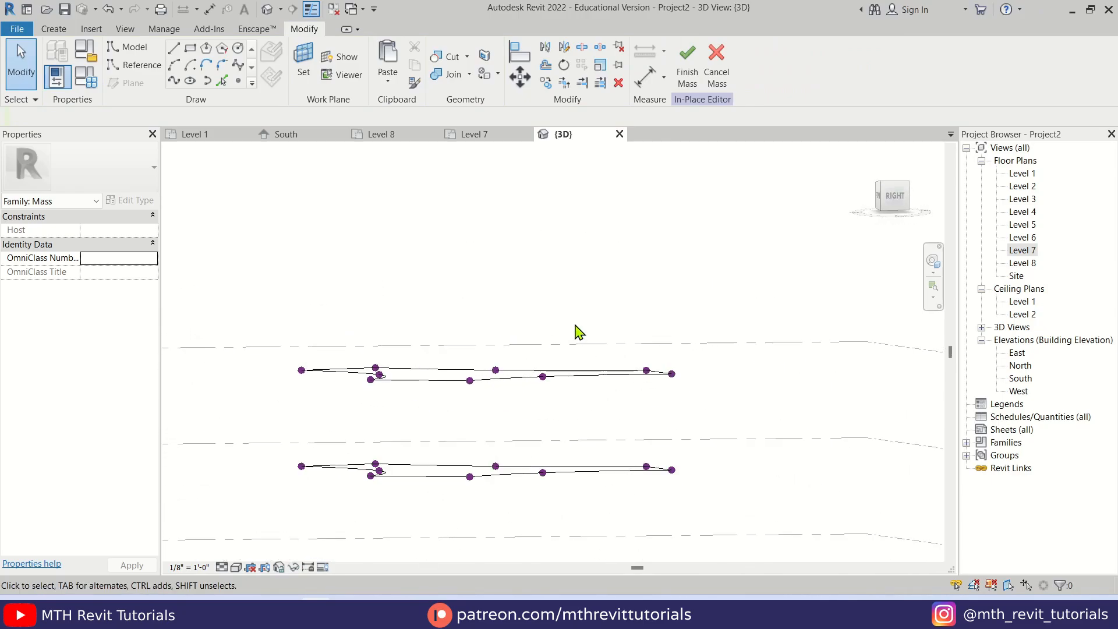
click(894, 201)
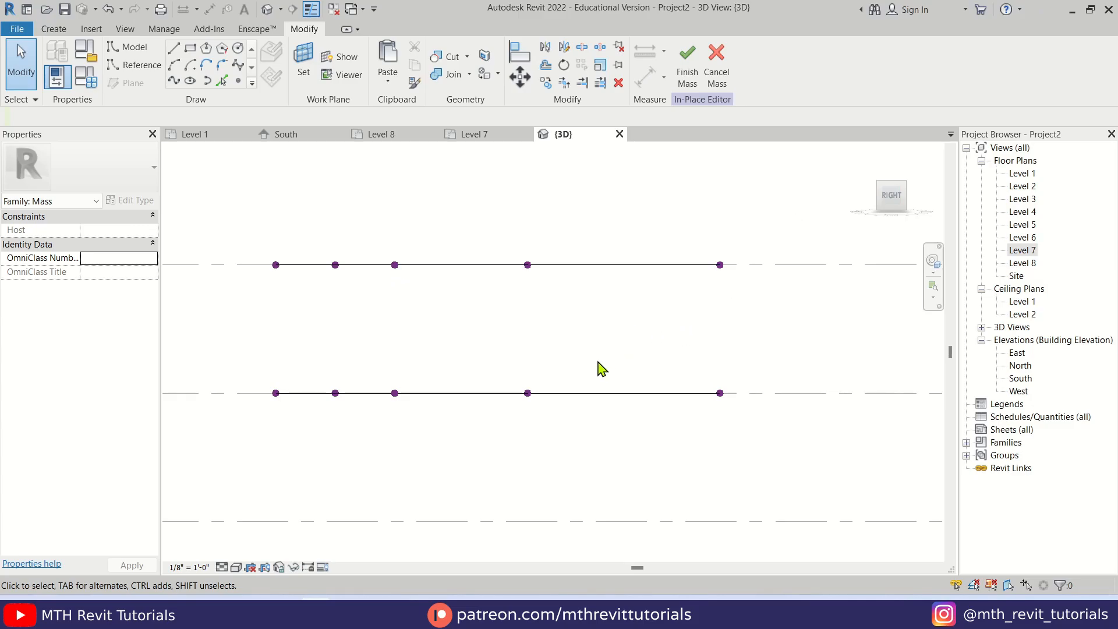
click(347, 612)
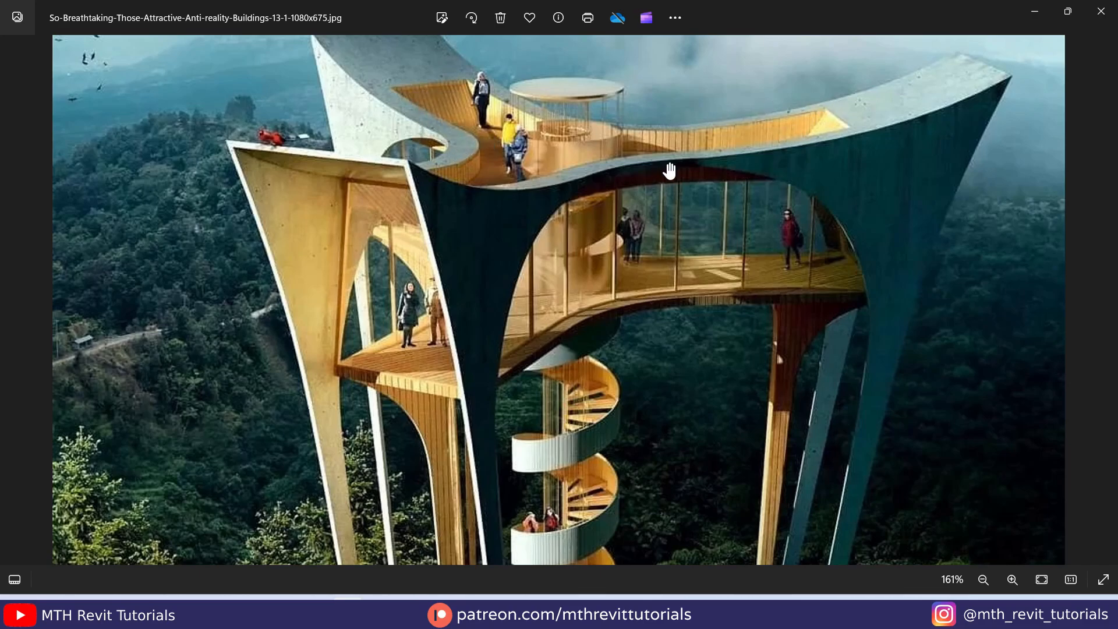
click(1040, 9)
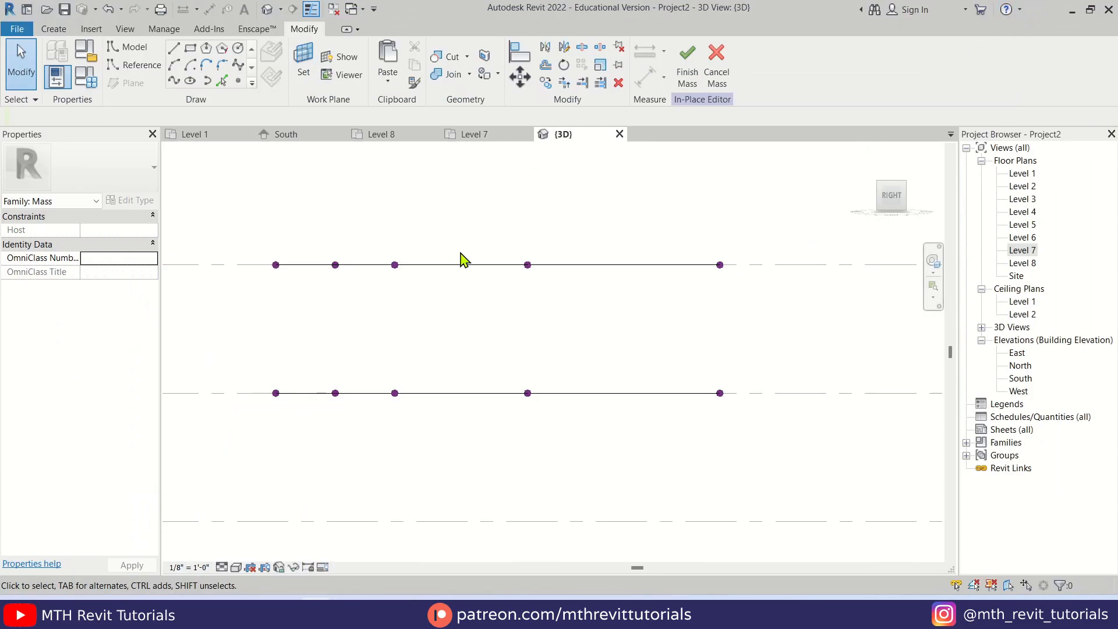
Move the three middle spline points of the upper profile on Level 8 straight down by 2' 0"
shift+middle_drag(461, 256, 419, 369)
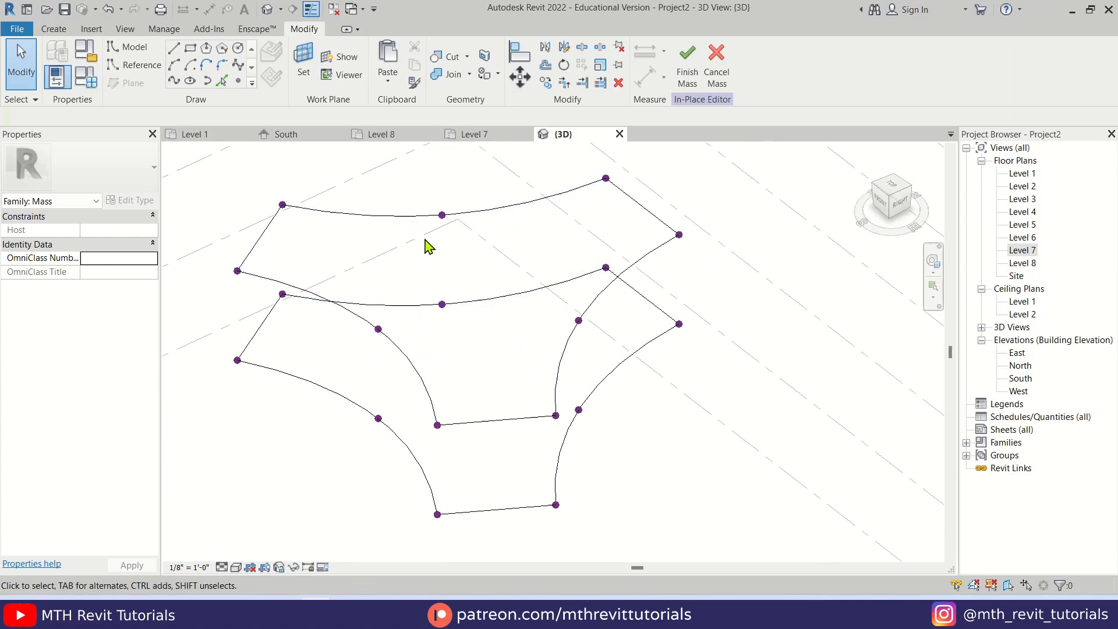
shift+middle_drag(406, 192, 452, 225)
click(479, 251)
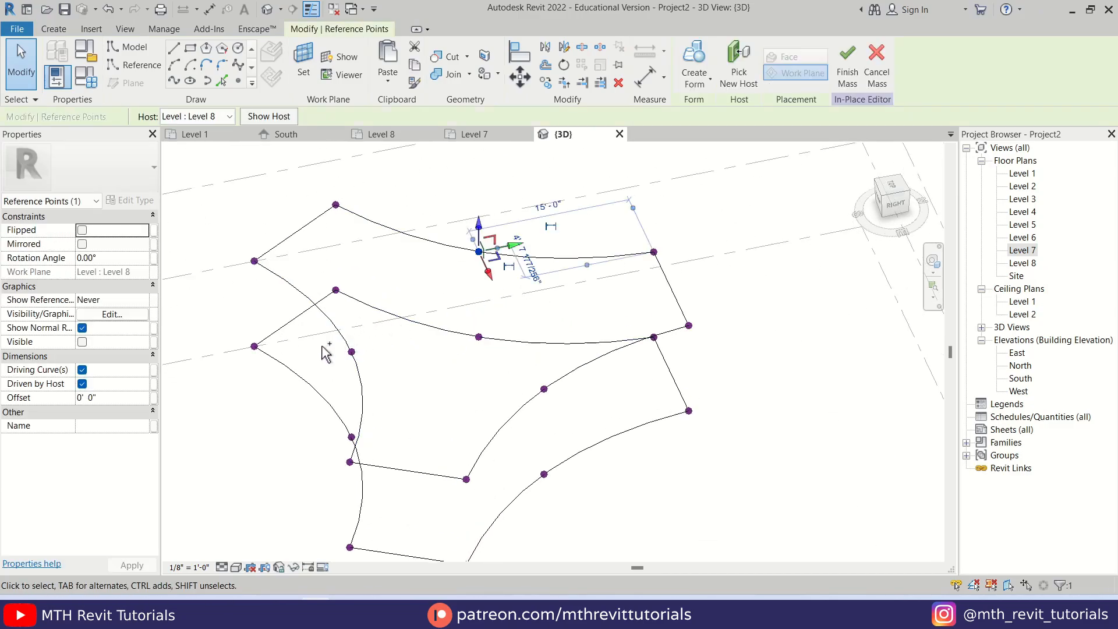
ctrl+click(351, 352)
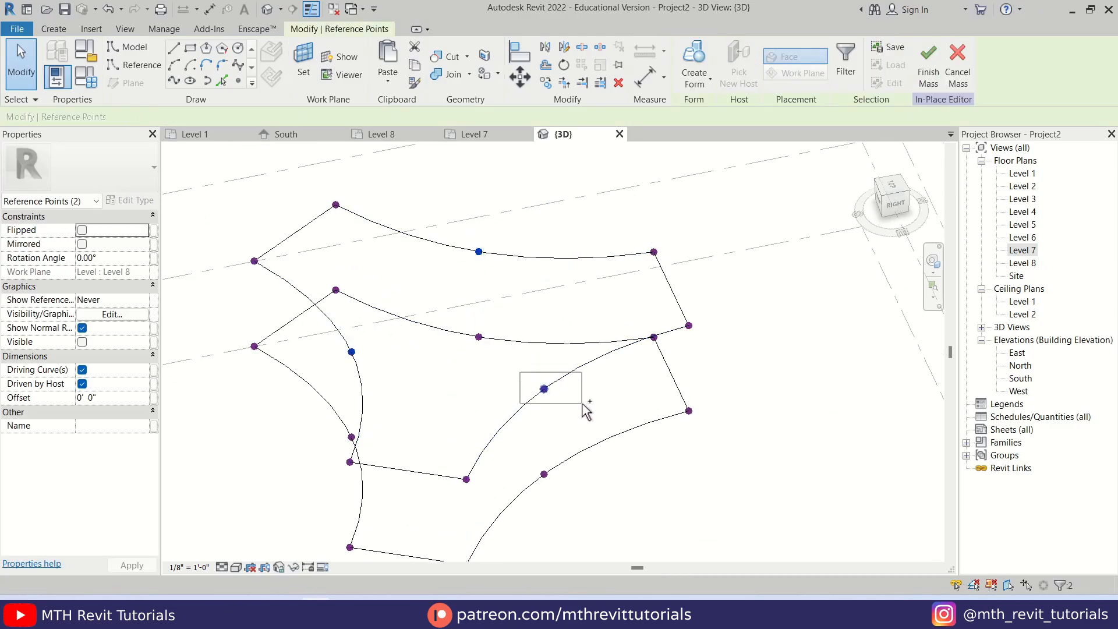
ctrl+click(544, 389)
click(892, 209)
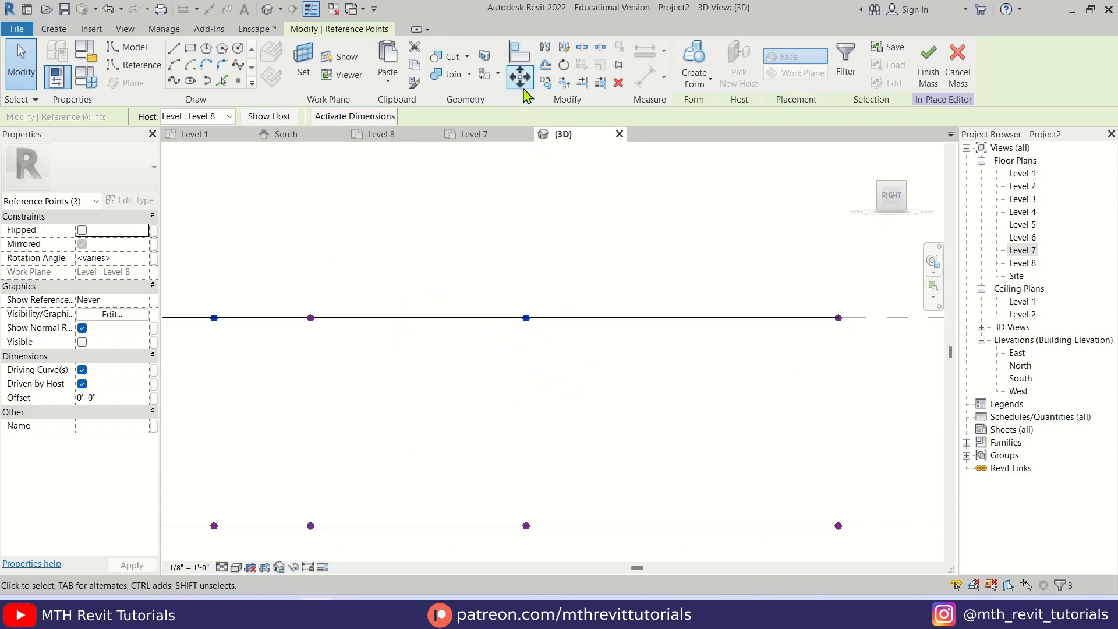
click(521, 86)
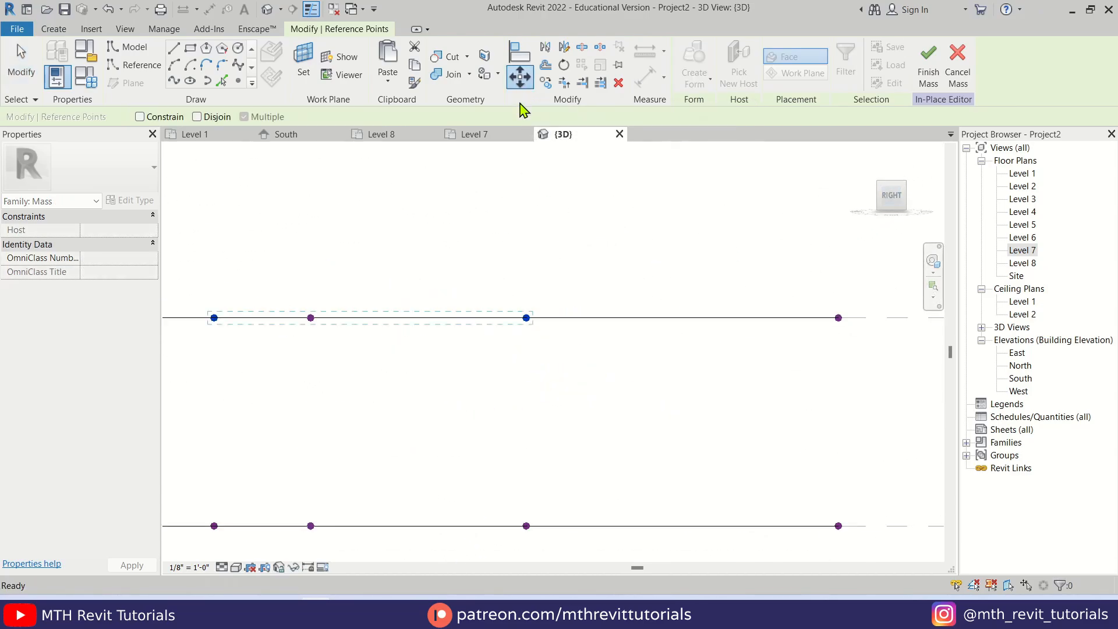
click(525, 317)
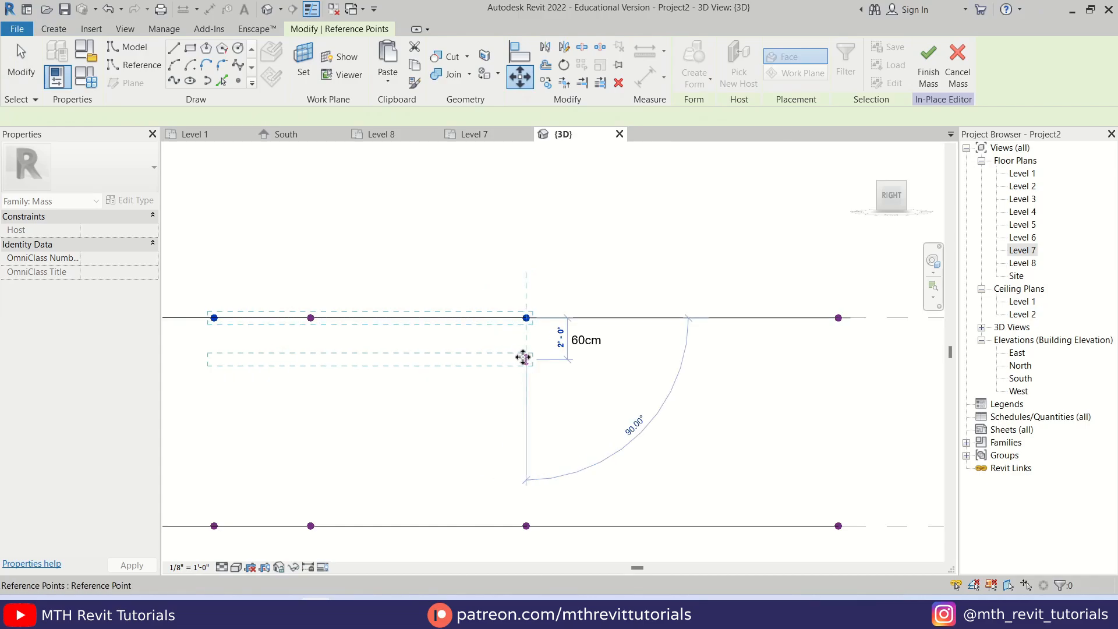
key(Return)
key(Escape)
Create a form from only the lines of the two three-armed profiles, filtering the reference points out of the selection
shift+middle_drag(513, 304, 543, 294)
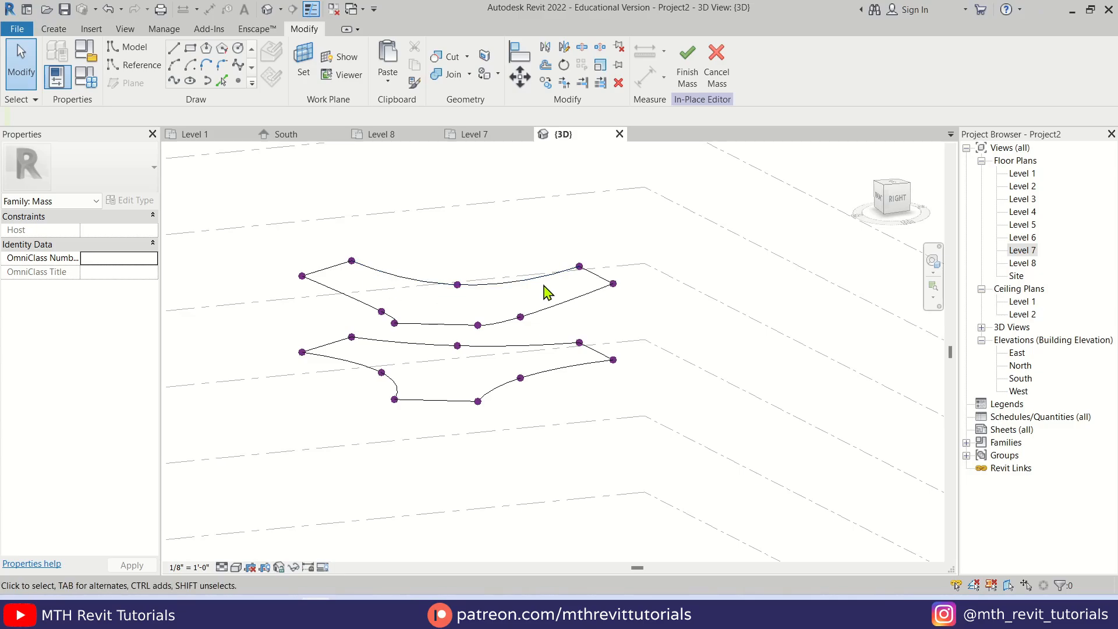
shift+middle_drag(466, 350, 329, 306)
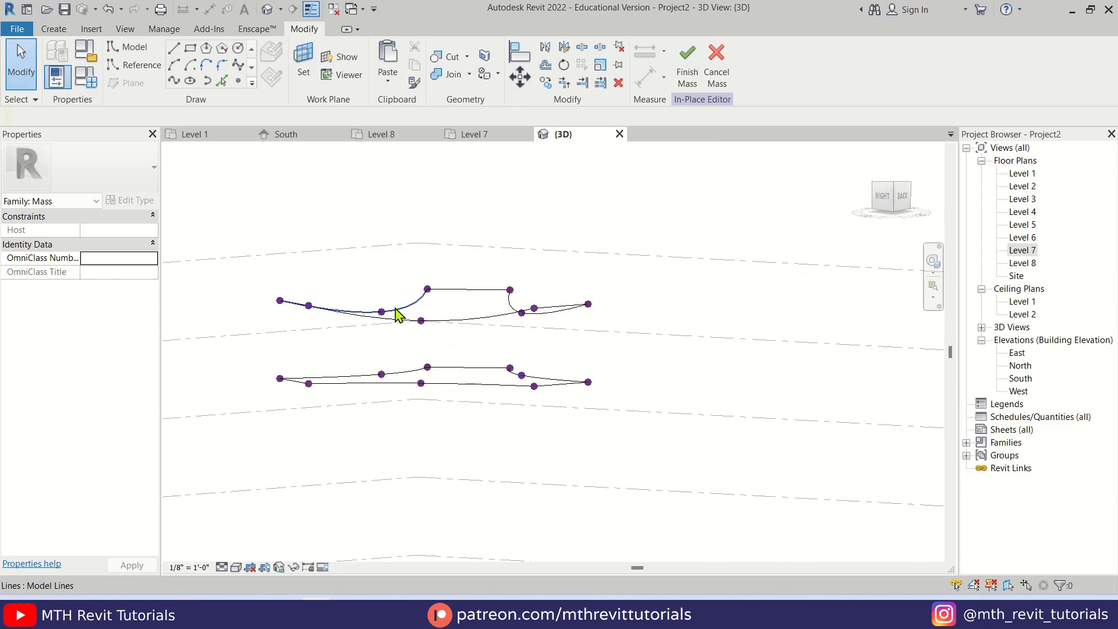
shift+middle_drag(400, 314, 429, 496)
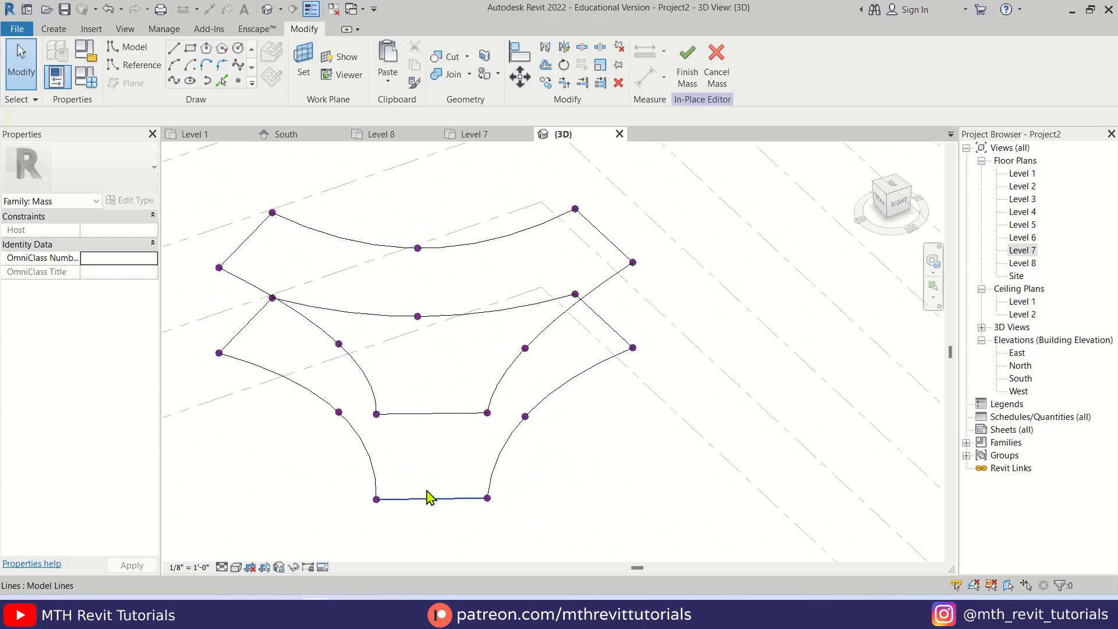
scroll(429, 434, down, 2)
drag(478, 359, 269, 506)
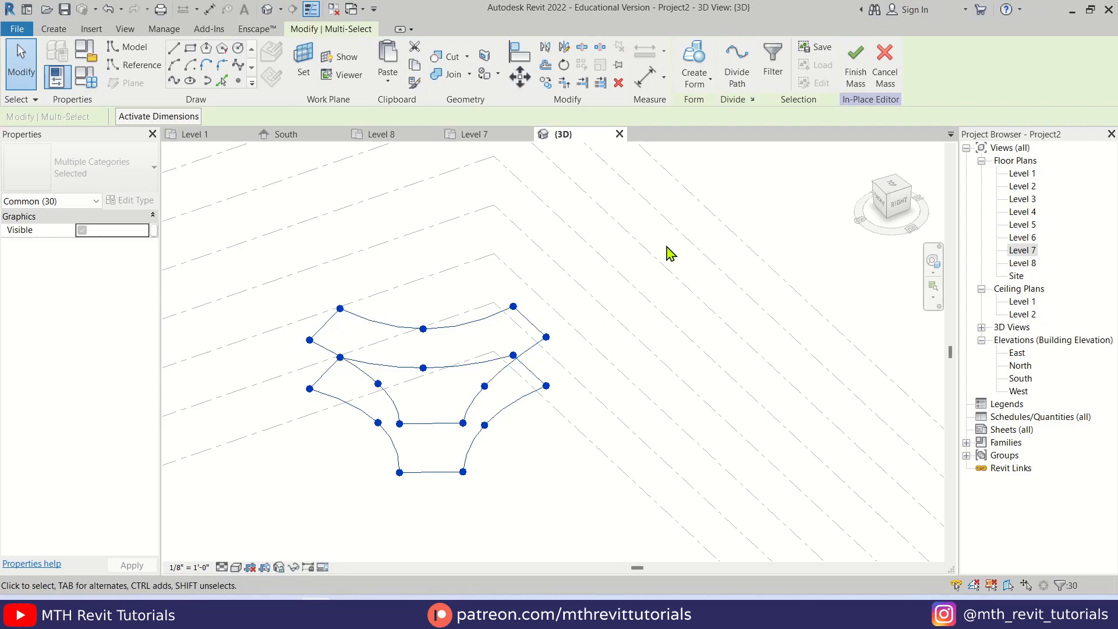
click(772, 81)
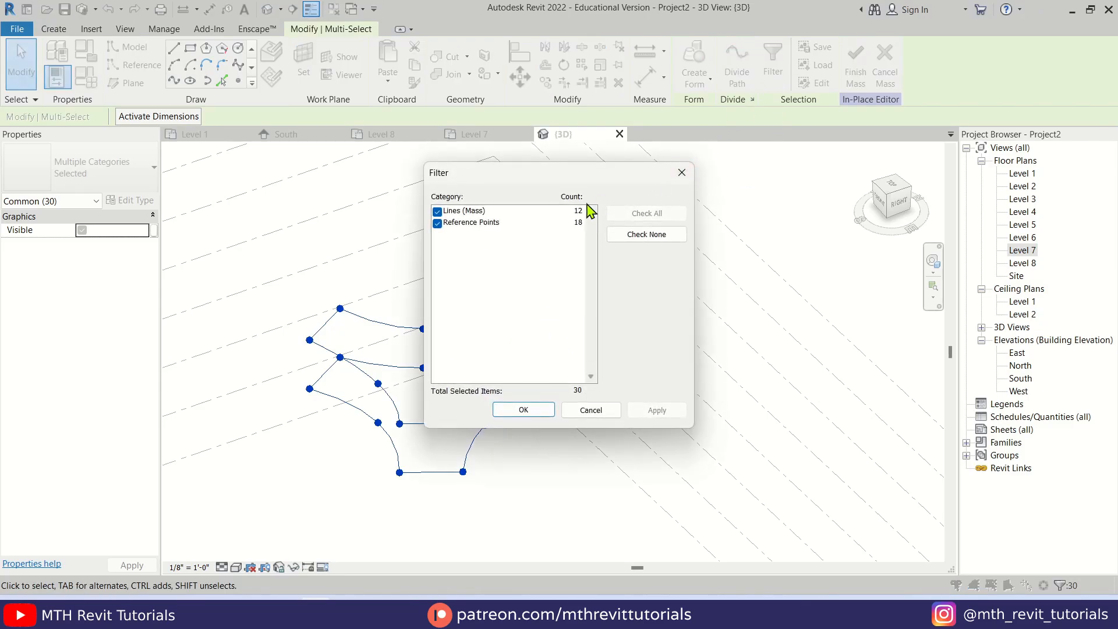
click(437, 223)
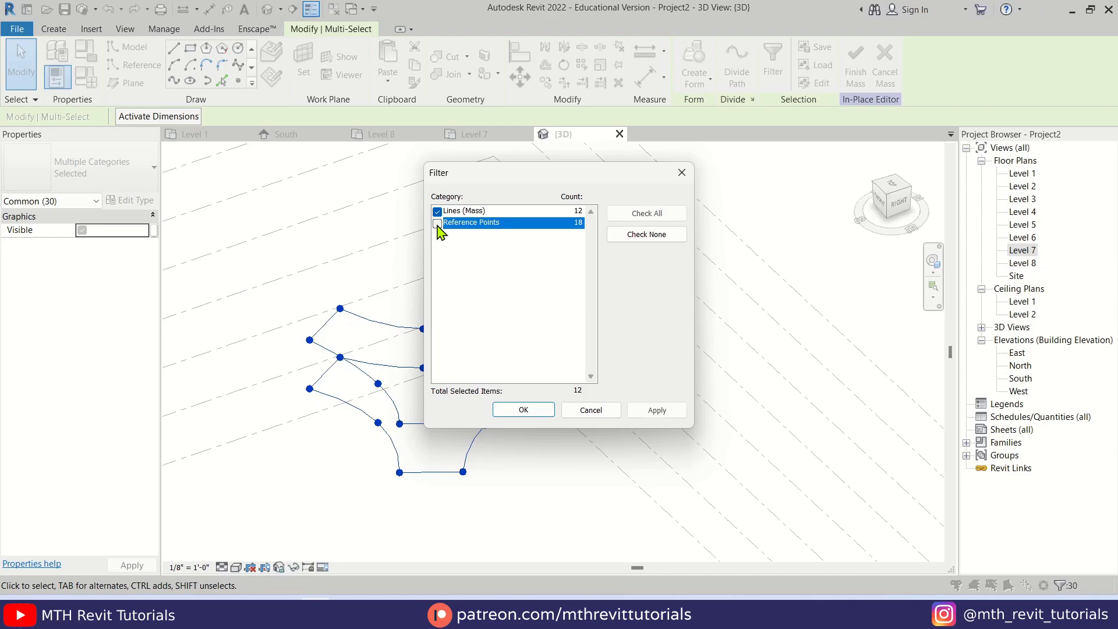
click(524, 409)
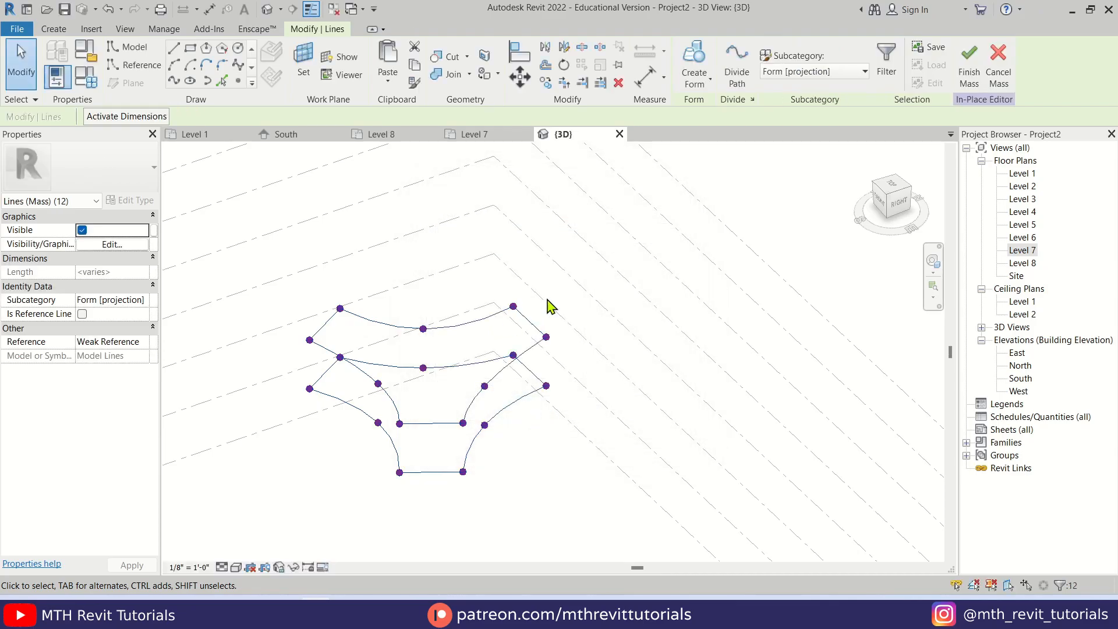
click(693, 60)
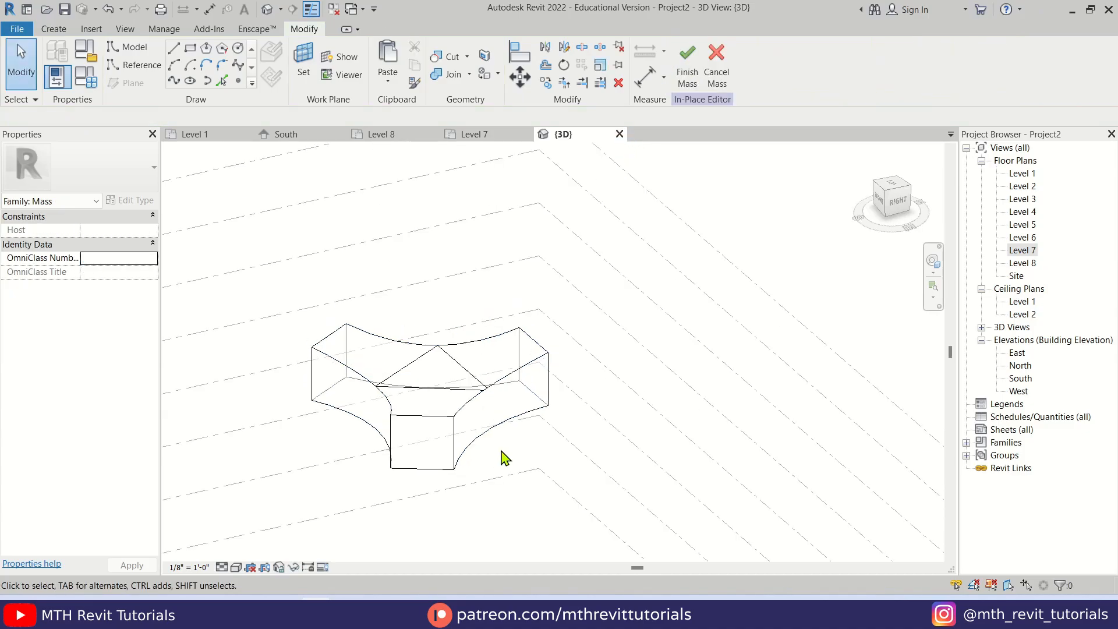
Display the 3D view with shading and finish the in-place mass
click(235, 566)
click(250, 522)
click(454, 438)
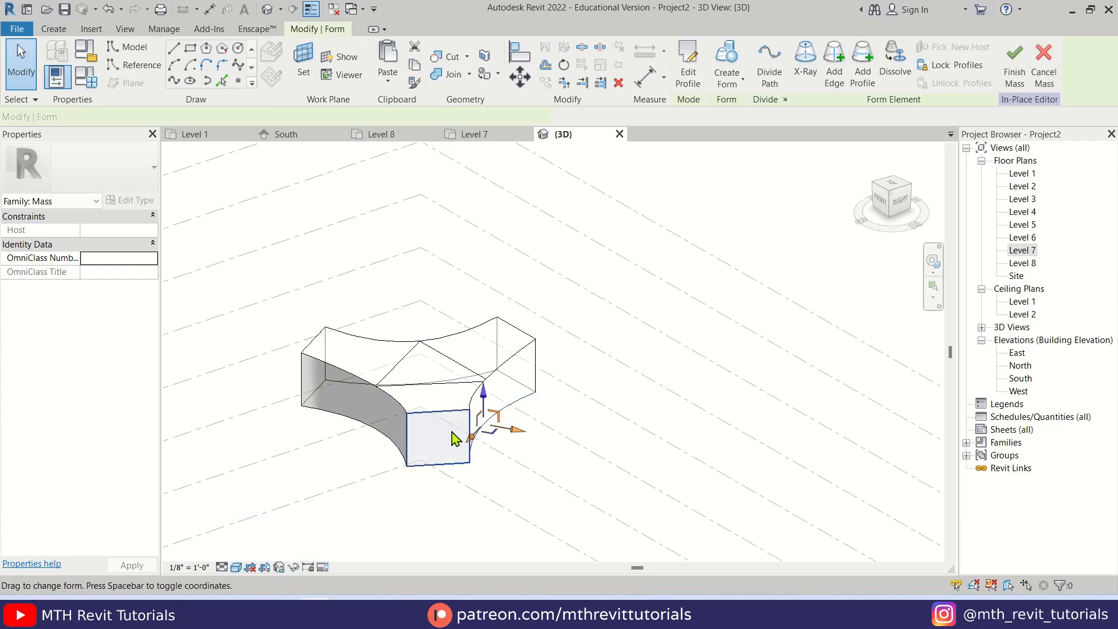
shift+middle_drag(454, 438, 477, 372)
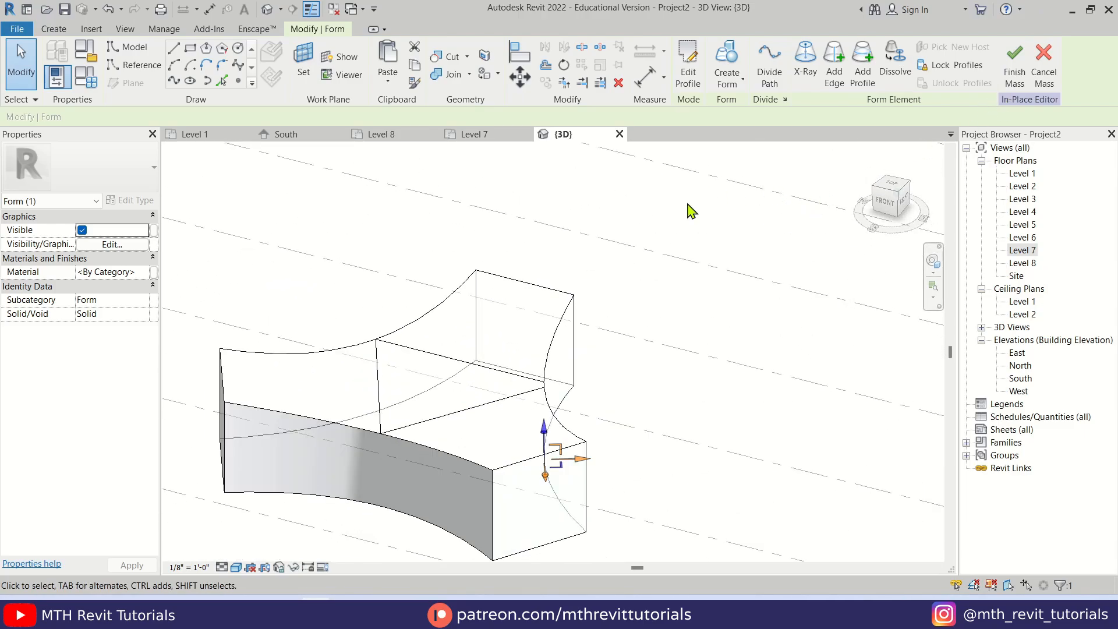
click(1015, 84)
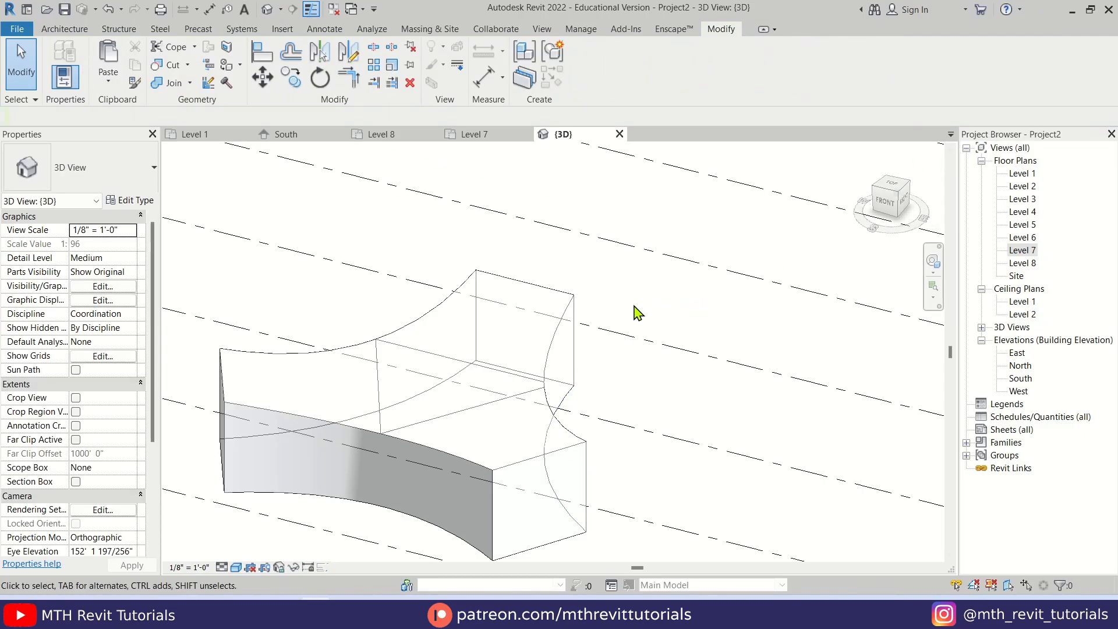
Create a 5' x 10' curtain system on all six side faces of the three-armed mass
click(83, 29)
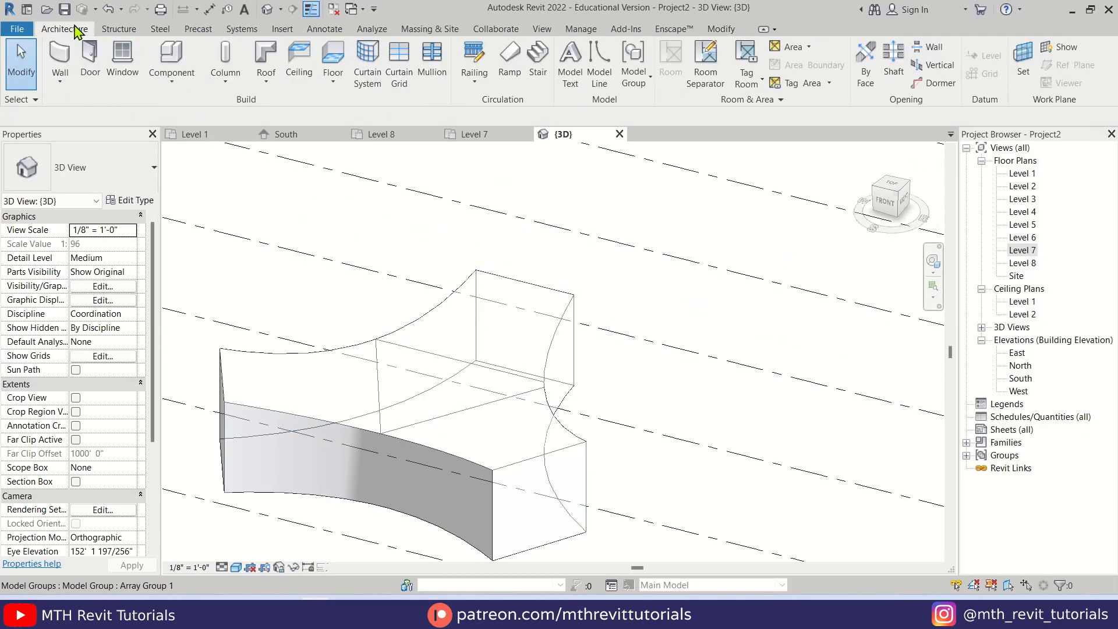
click(368, 75)
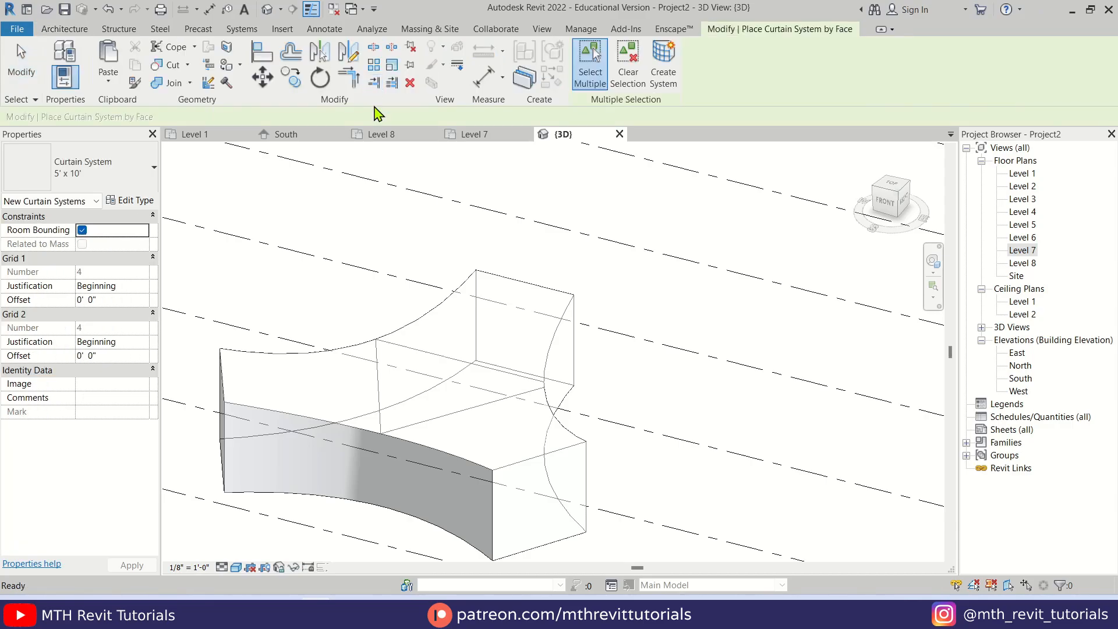
shift+middle_drag(378, 273, 424, 371)
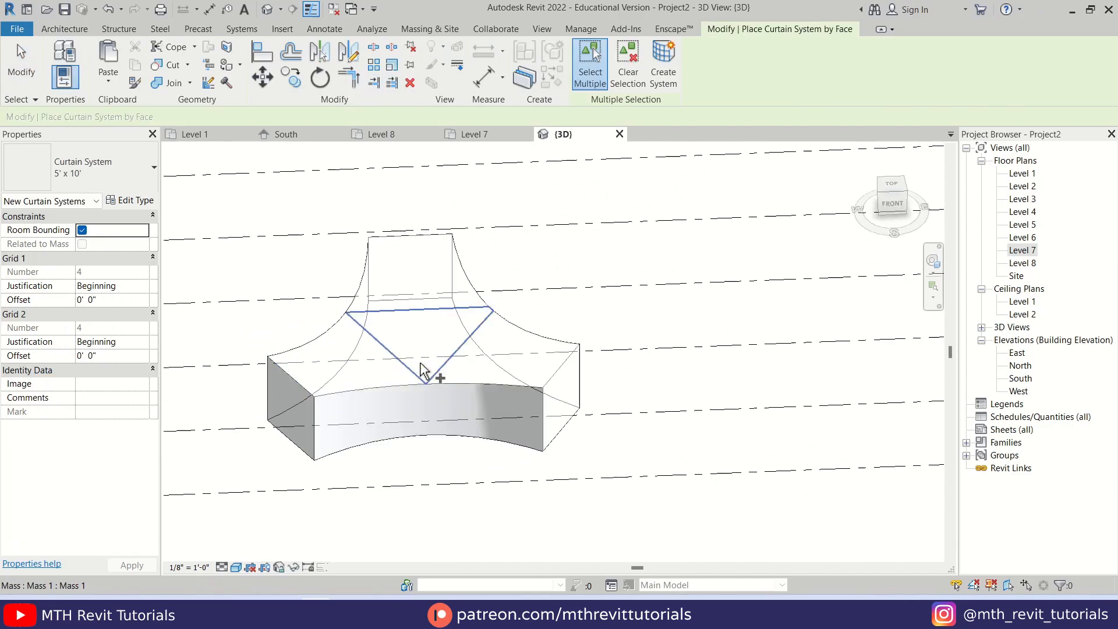
click(540, 428)
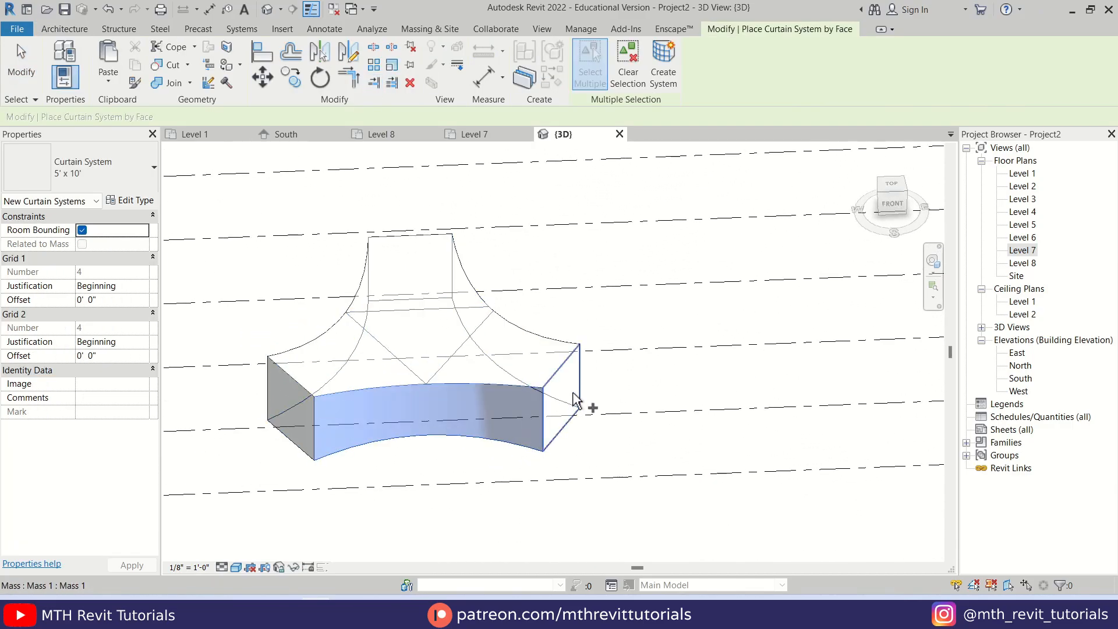
shift+middle_drag(644, 441, 392, 456)
click(396, 440)
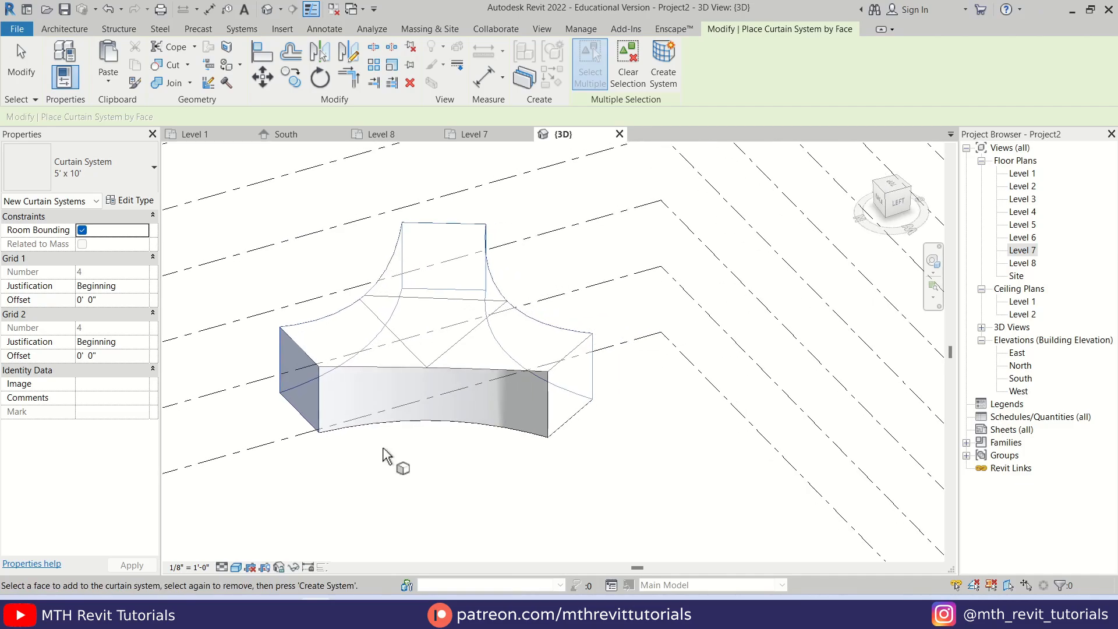
shift+middle_drag(599, 456, 474, 454)
click(361, 457)
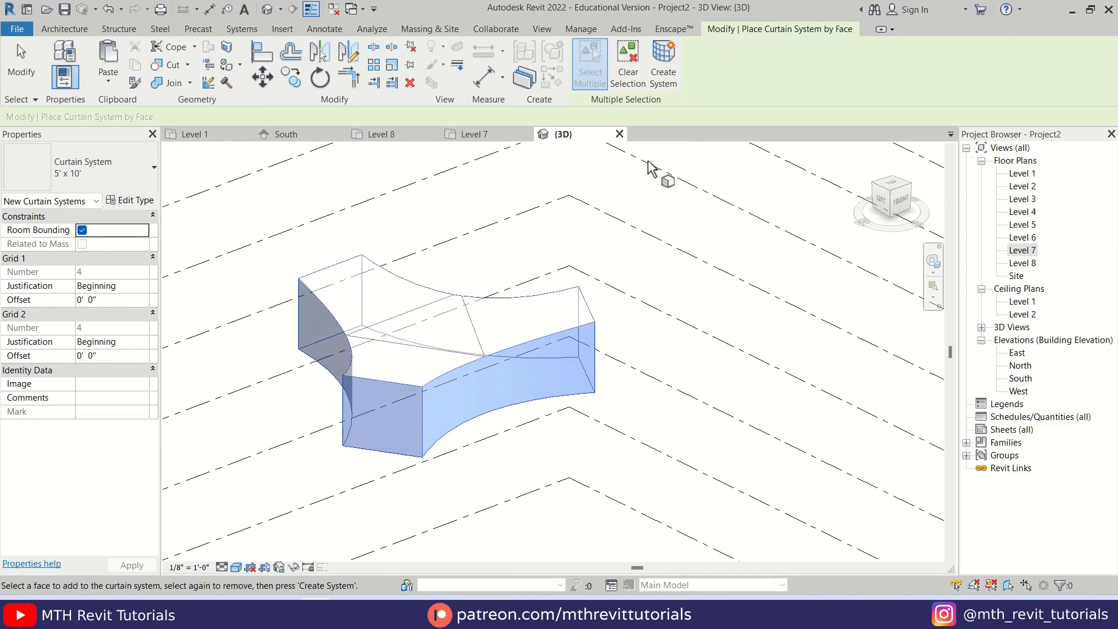
click(671, 89)
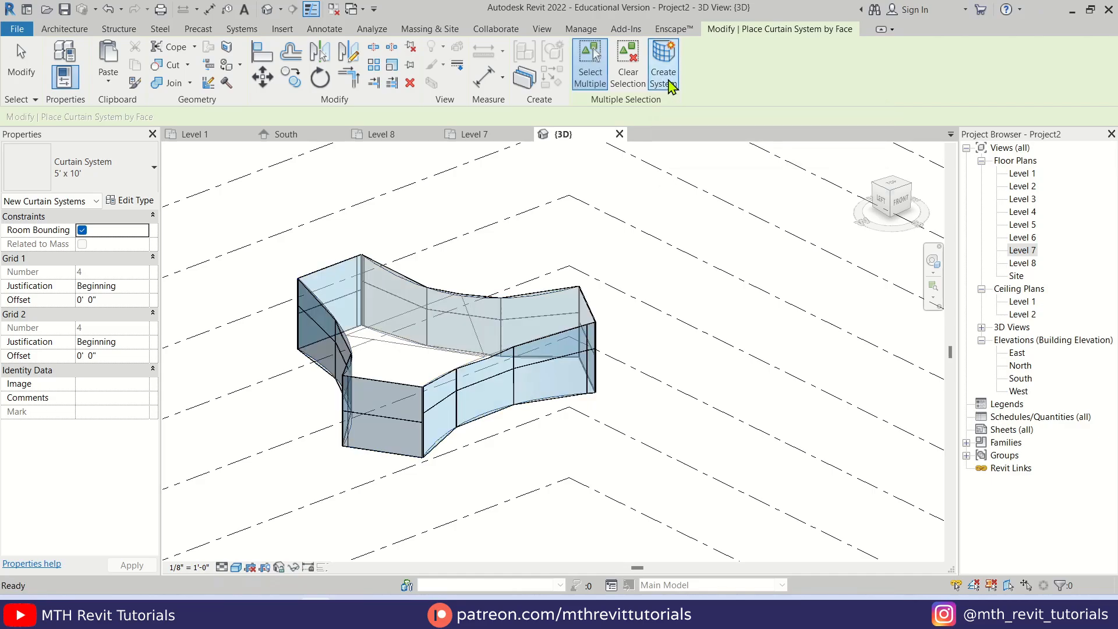
Set the curtain system type's Grid 1 spacing to 3' and Grid 2 spacing to 8'
shift+middle_drag(392, 434, 429, 400)
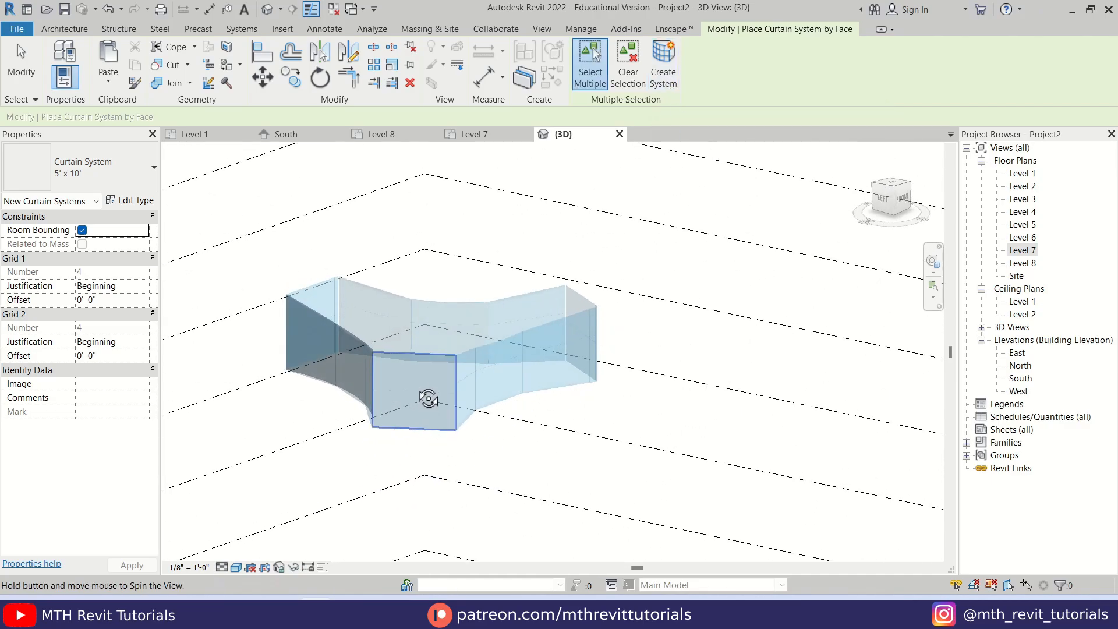
scroll(454, 384, up, 2)
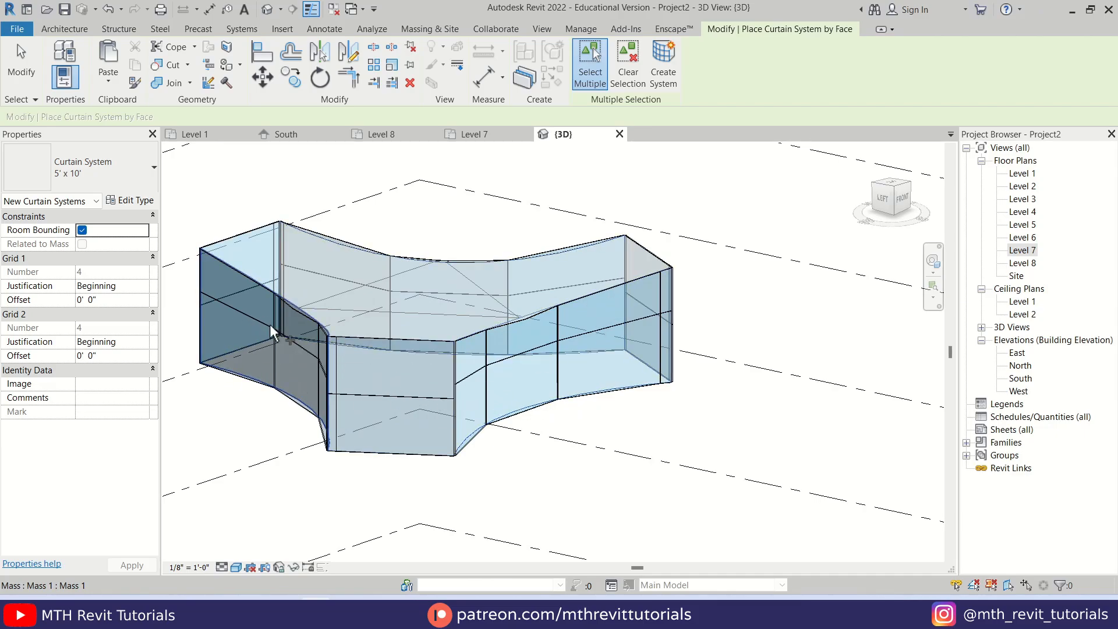
click(132, 200)
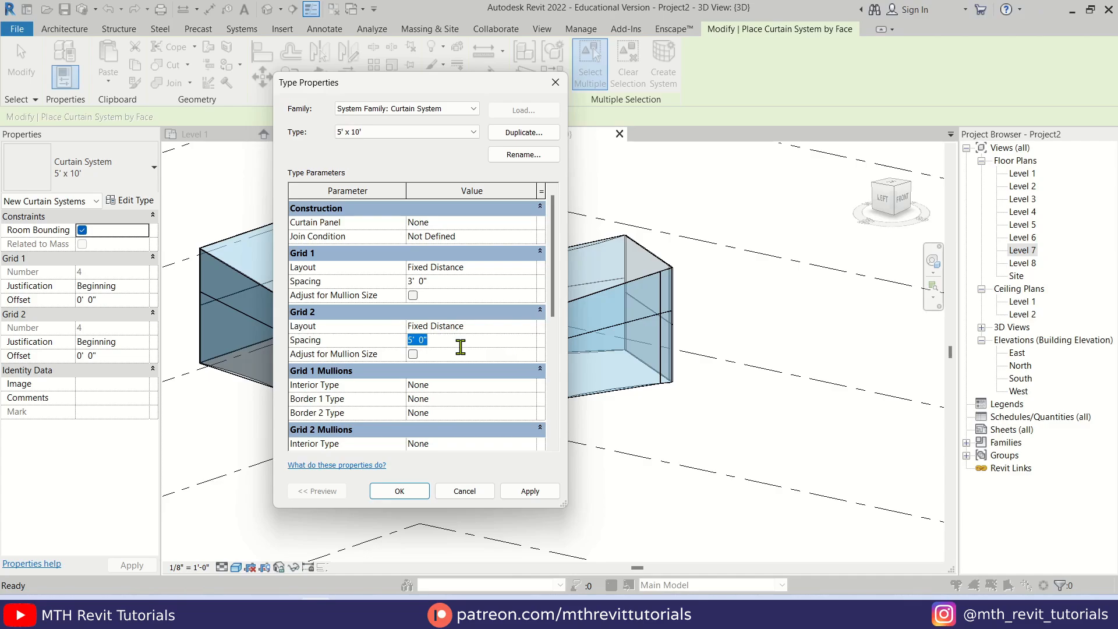
click(529, 491)
click(399, 490)
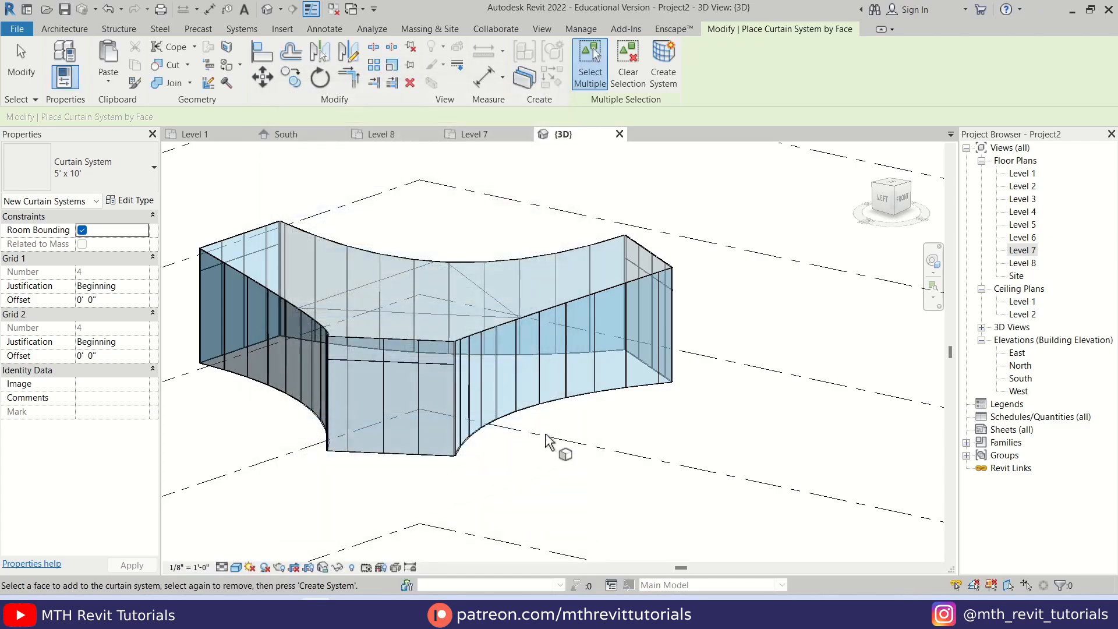
key(Escape)
key(Escape)
Place Generic - 8" walls by face on the central area and two arms of the three-armed mass's top surface
shift+middle_drag(432, 393, 473, 317)
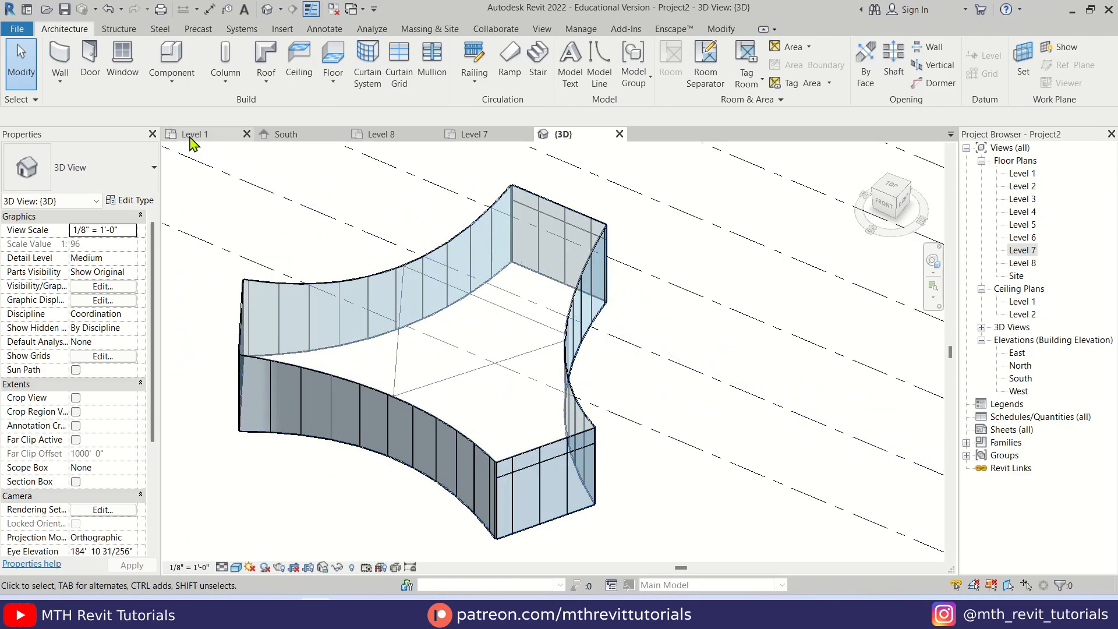
click(68, 84)
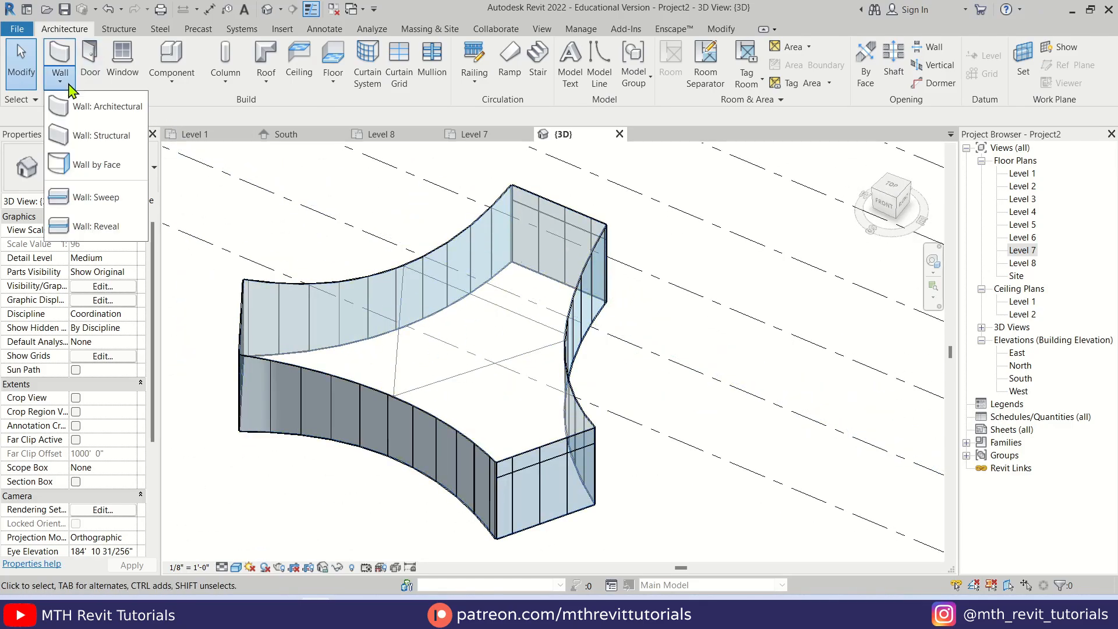
click(131, 165)
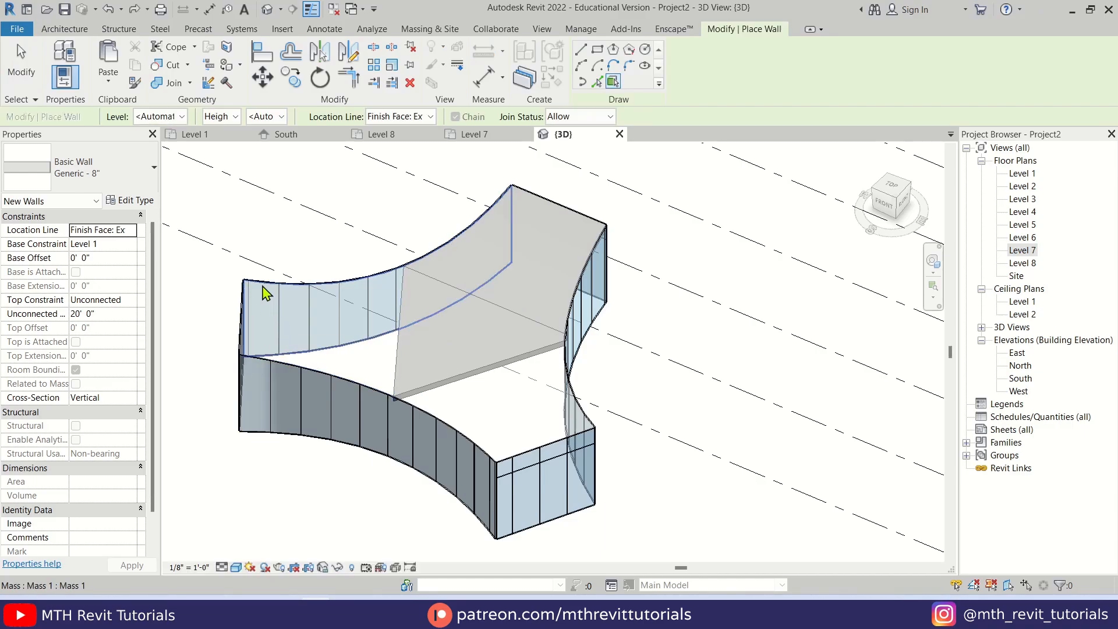
scroll(387, 369, up, 5)
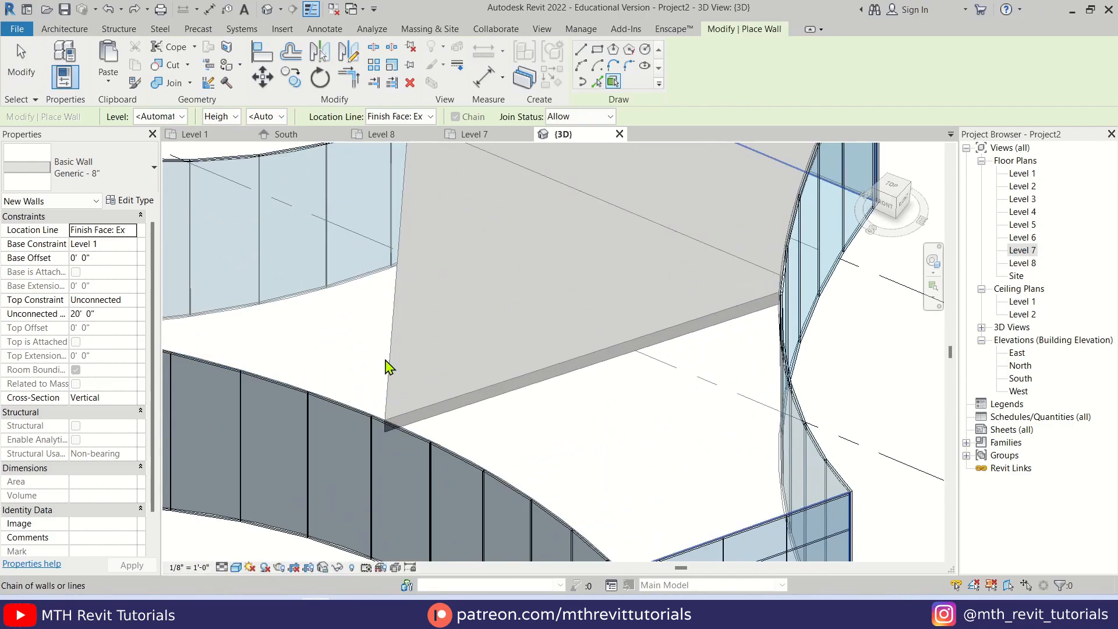
click(386, 367)
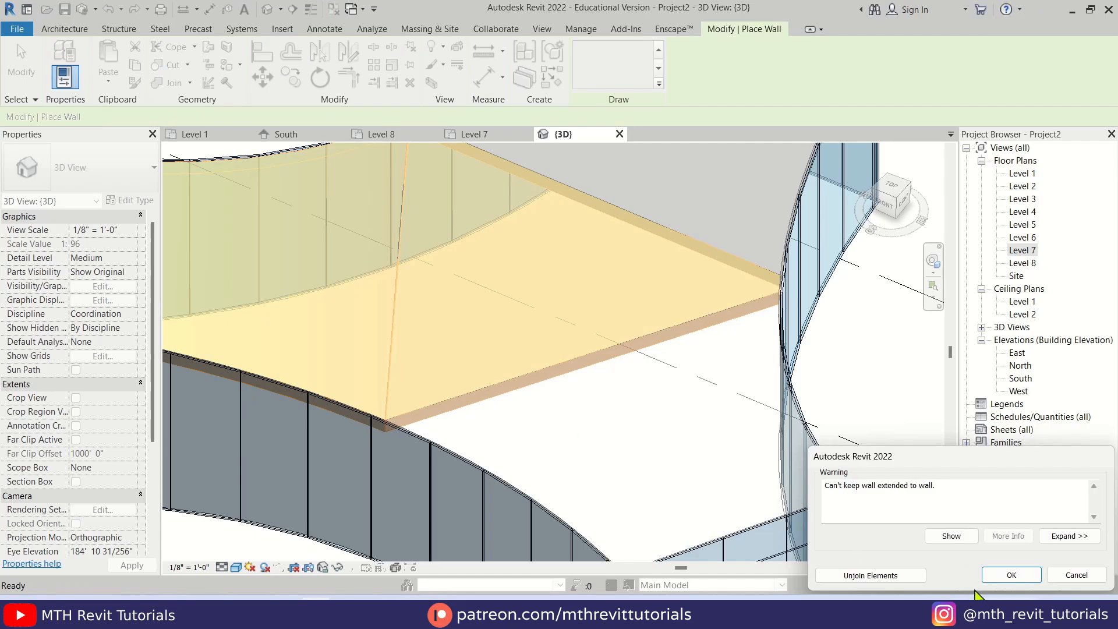
click(1004, 576)
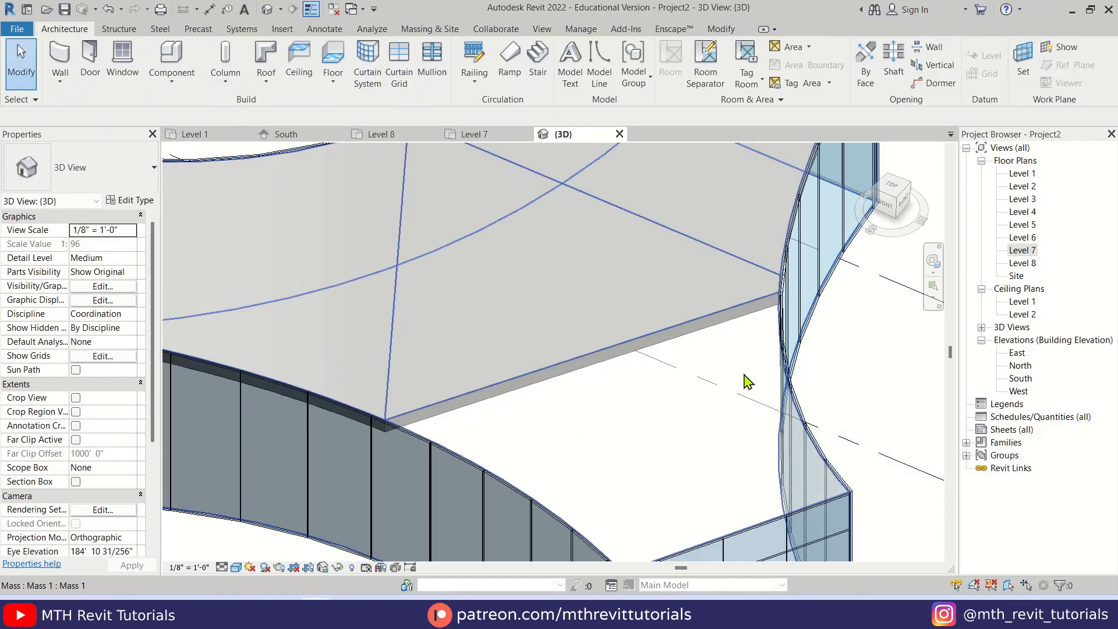
click(778, 349)
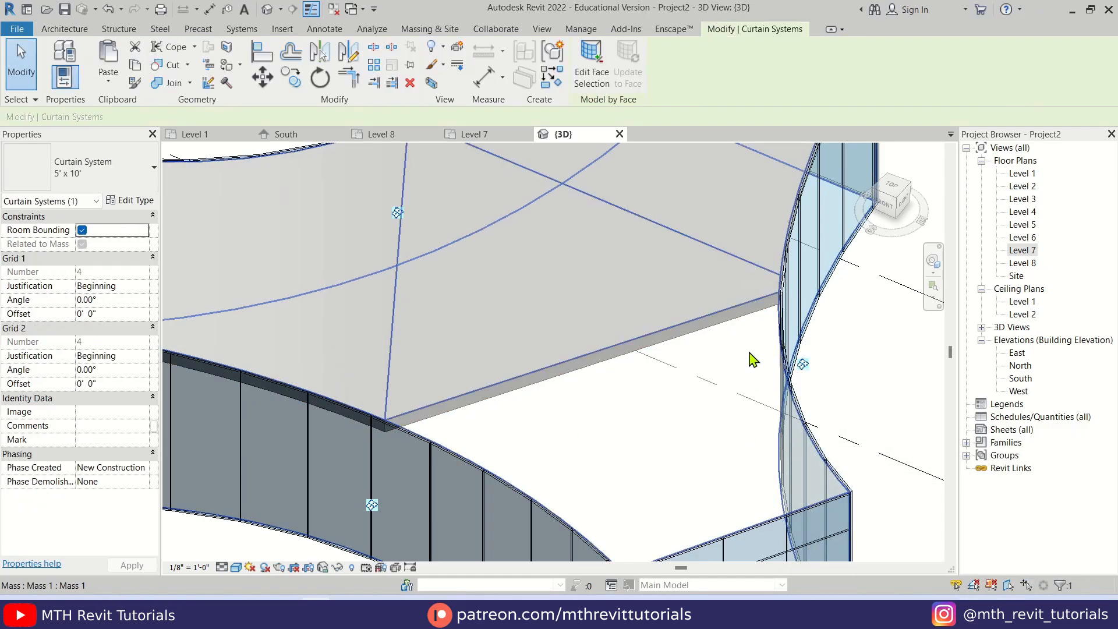
click(738, 362)
Cover the remaining arm of the mass's top surface with a Generic - 8" wall by face
scroll(413, 353, down, 3)
scroll(442, 374, up, 3)
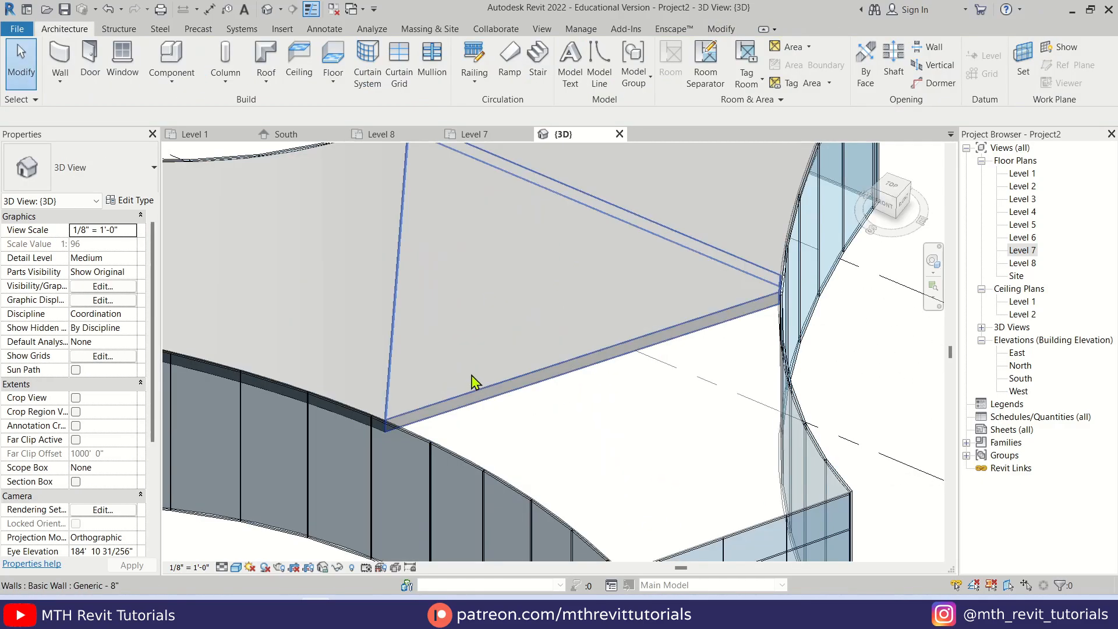
shift+middle_drag(456, 389, 114, 132)
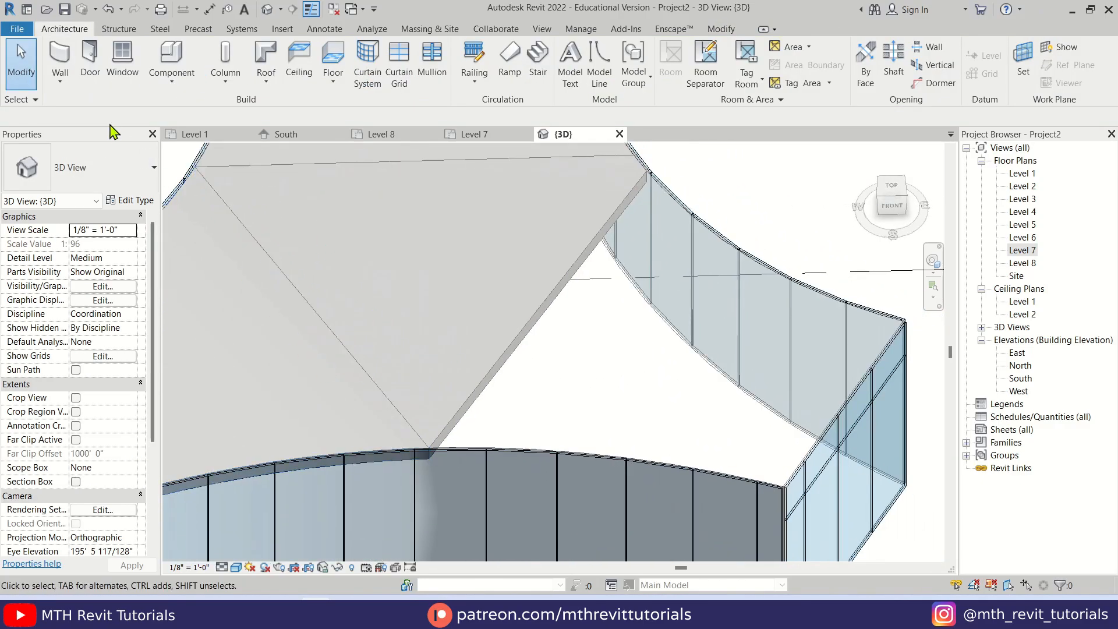
click(61, 83)
click(56, 160)
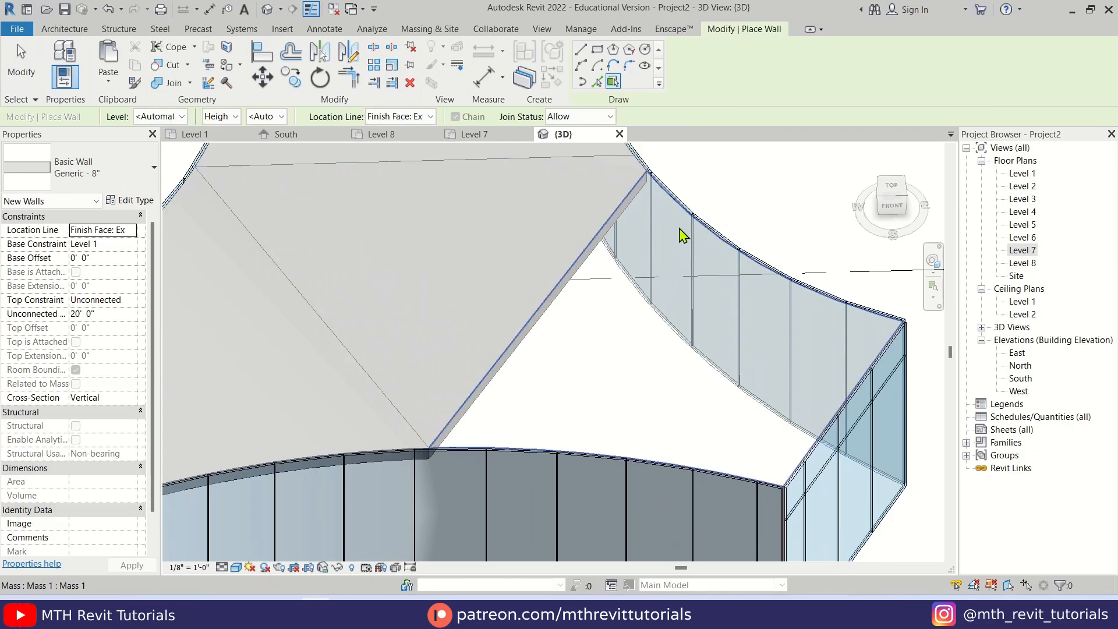
scroll(675, 239, down, 3)
key(Escape)
key(Escape)
Create a Generic - 12" roof by face on the underside of the three-armed mass
shift+middle_drag(557, 294, 518, 245)
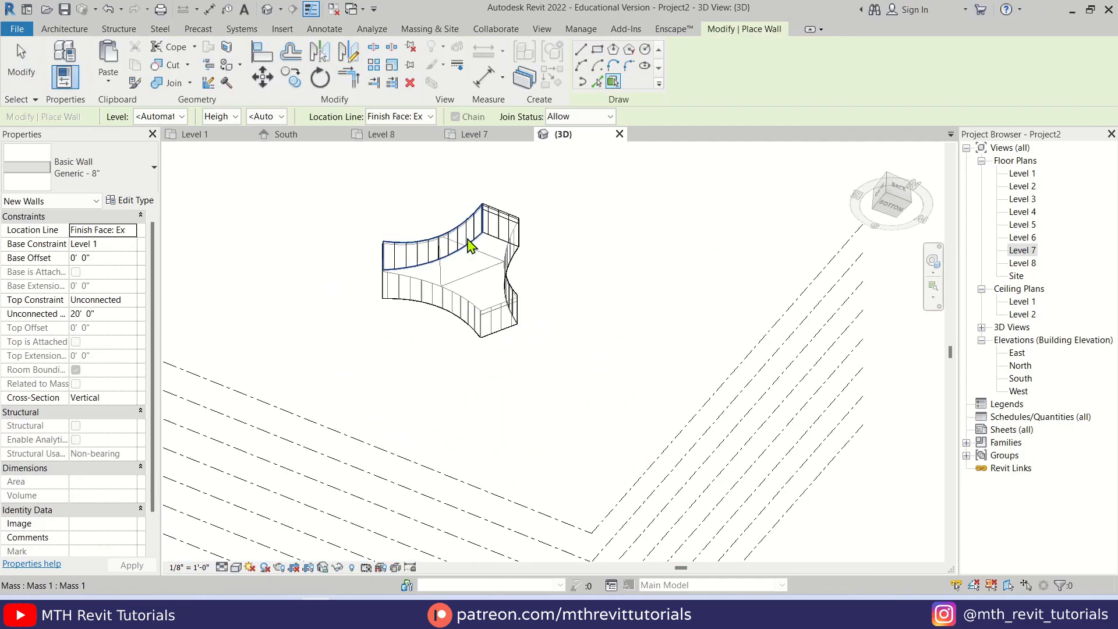
shift+middle_drag(474, 242, 481, 277)
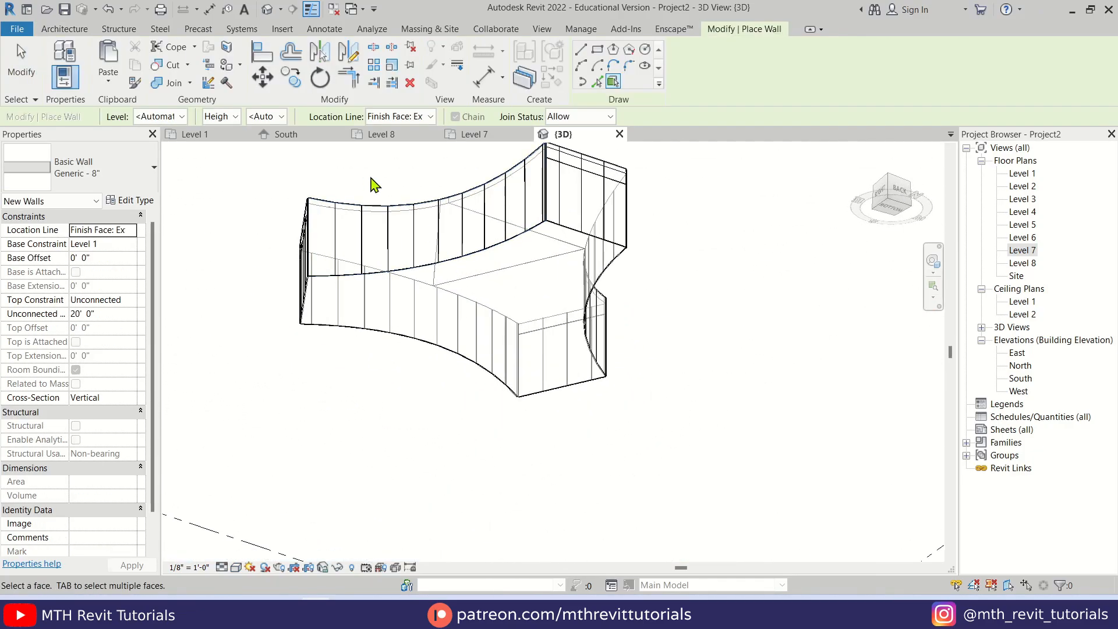
middle_drag(392, 311, 384, 352)
click(69, 29)
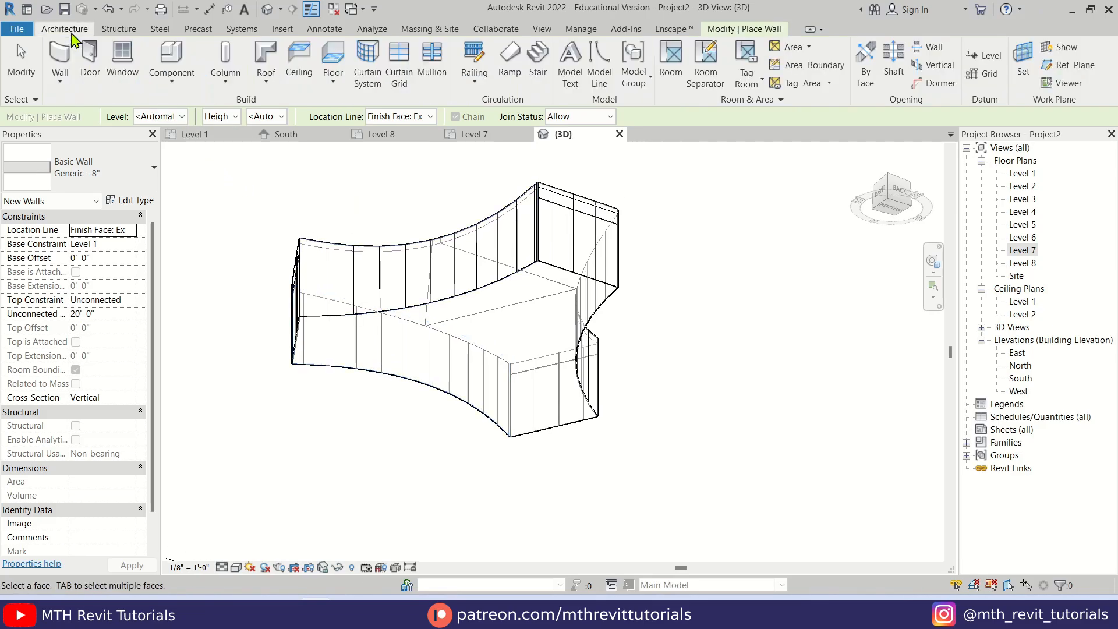
click(265, 82)
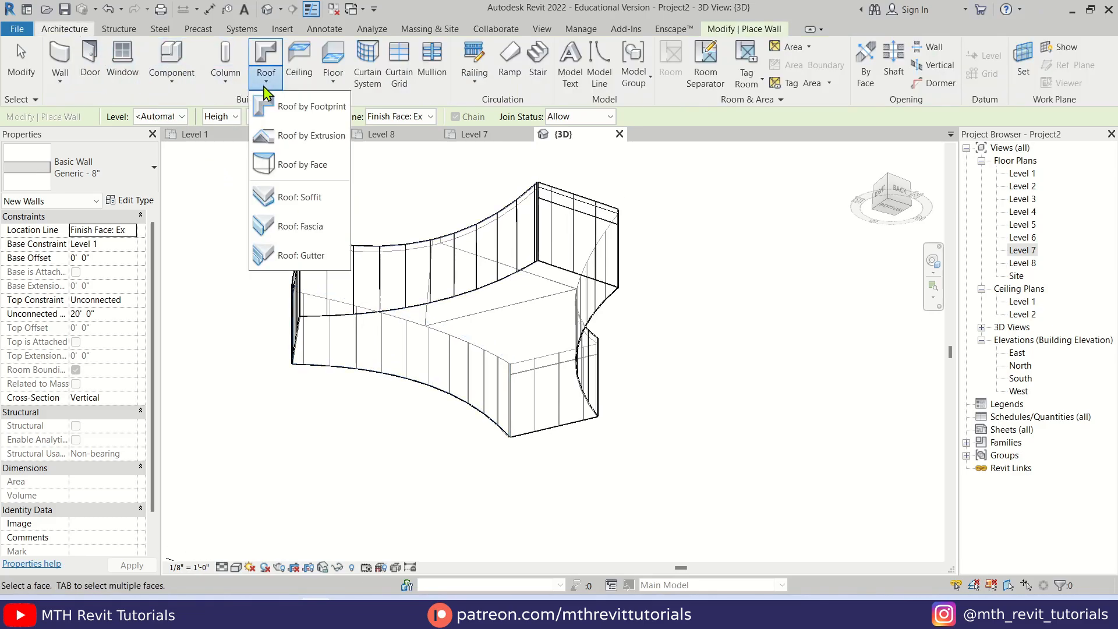
click(317, 164)
click(504, 256)
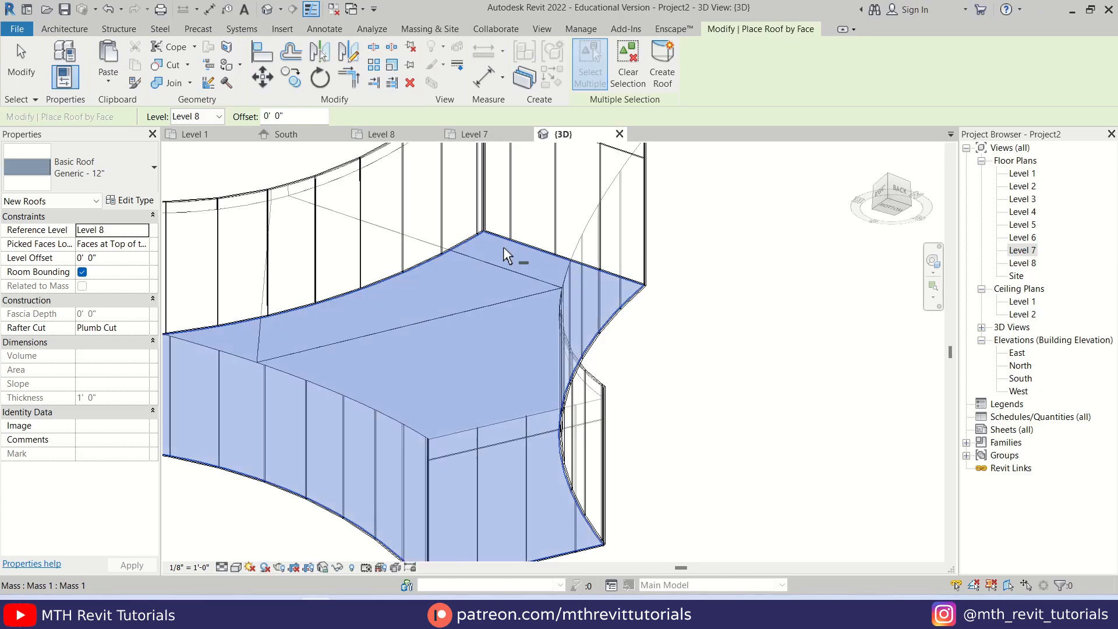
click(662, 64)
key(Escape)
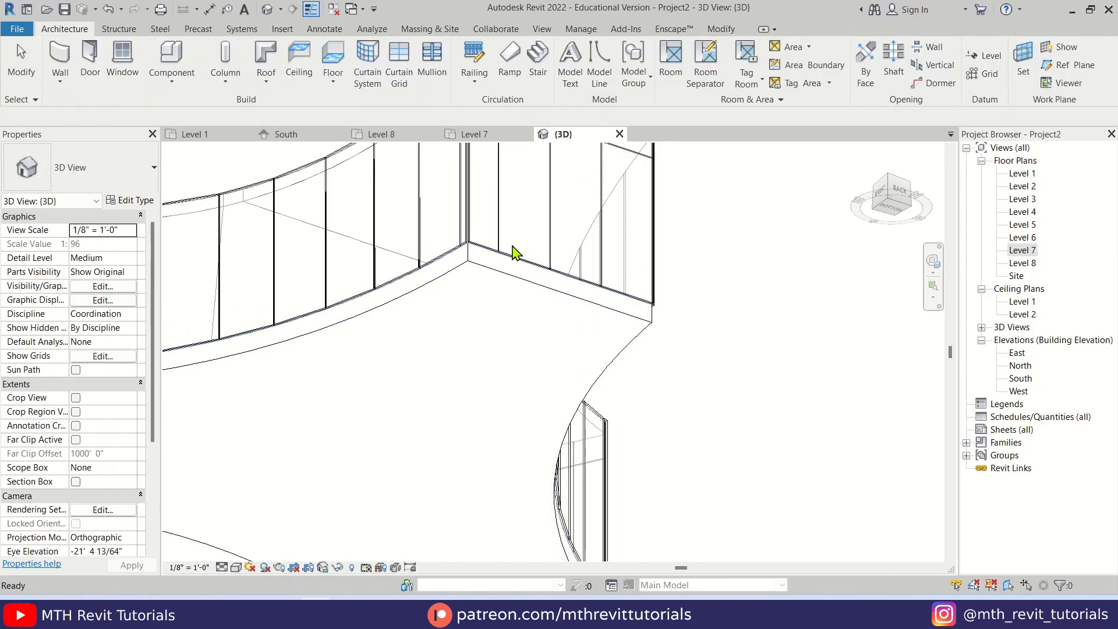
Examine the tower's platform and arched side walls in the reference image, and return to the Revit model
scroll(562, 420, down, 5)
mouse_move(563, 421)
shift+middle_down()
mouse_move(522, 553)
mouse_move(654, 438)
mouse_move(679, 544)
mouse_move(544, 488)
mouse_move(709, 467)
mouse_move(716, 454)
shift+middle_up()
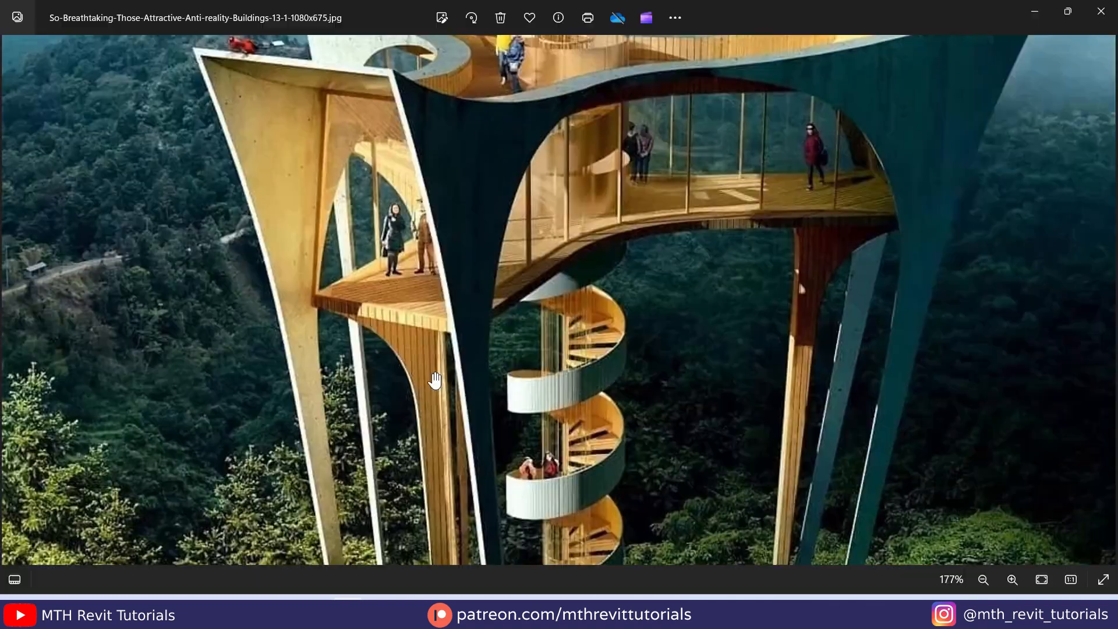
scroll(435, 379, up, 2)
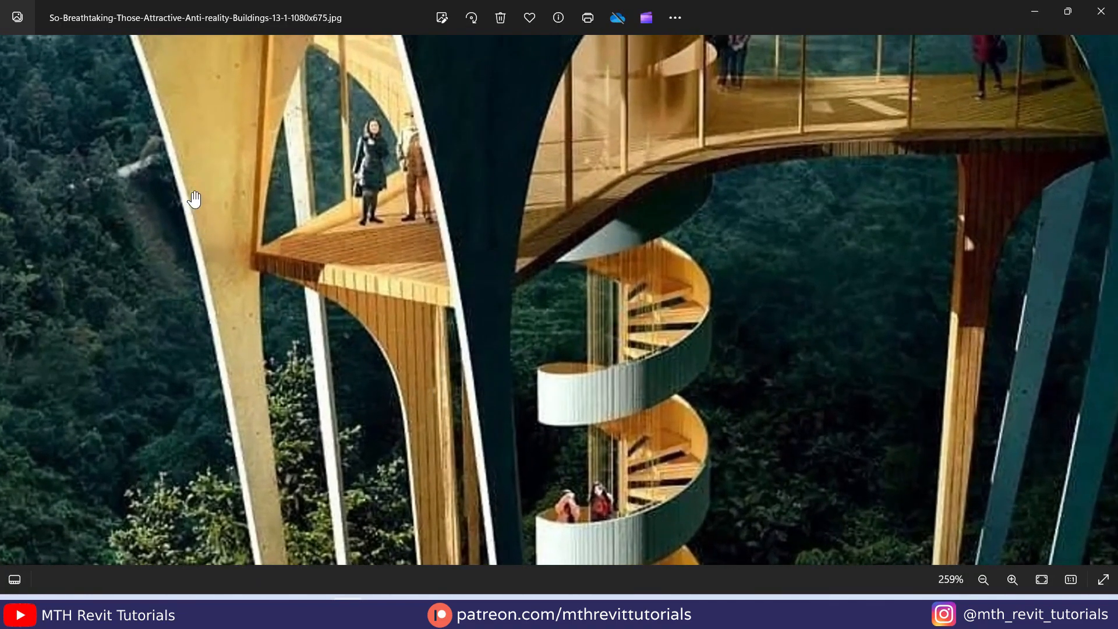
scroll(256, 352, down, 3)
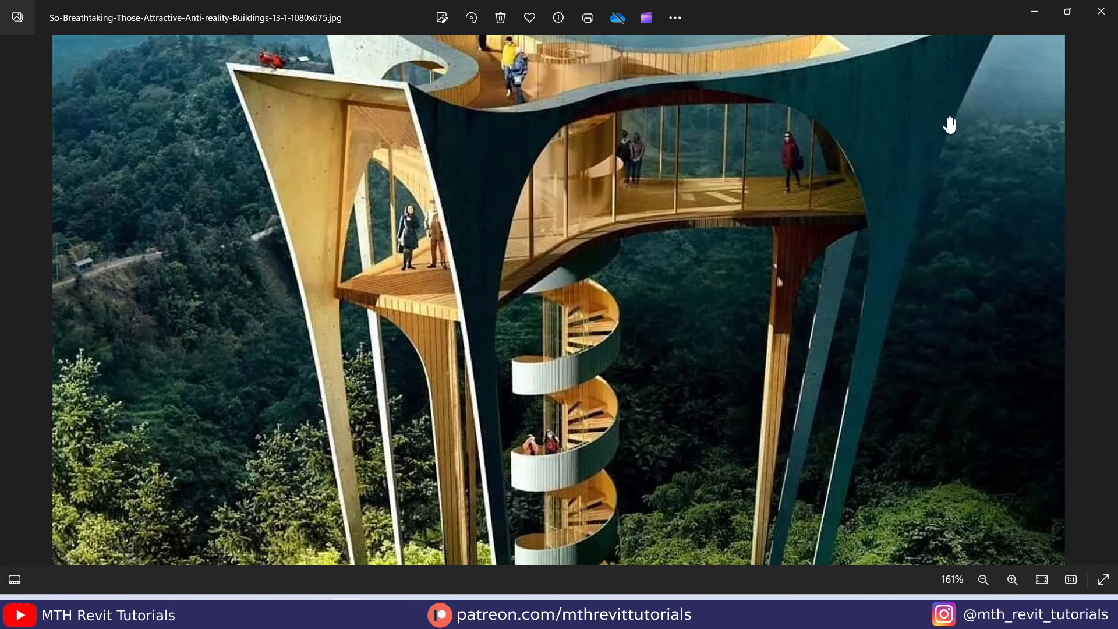
click(1026, 21)
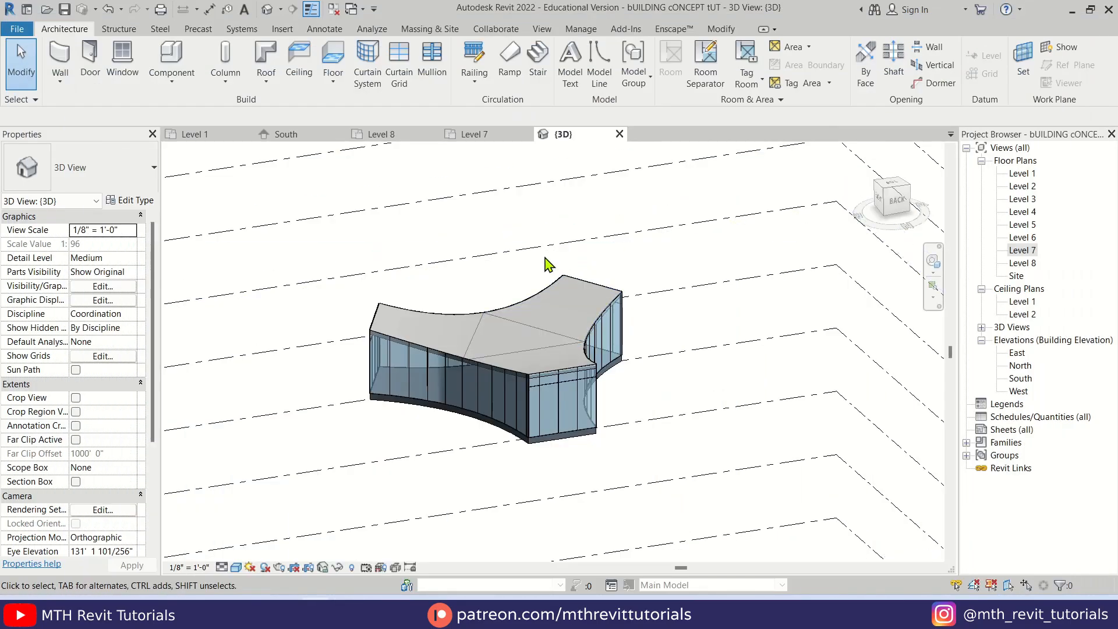
Place Generic - 8" walls by face on the three curved sides of the mass
click(65, 88)
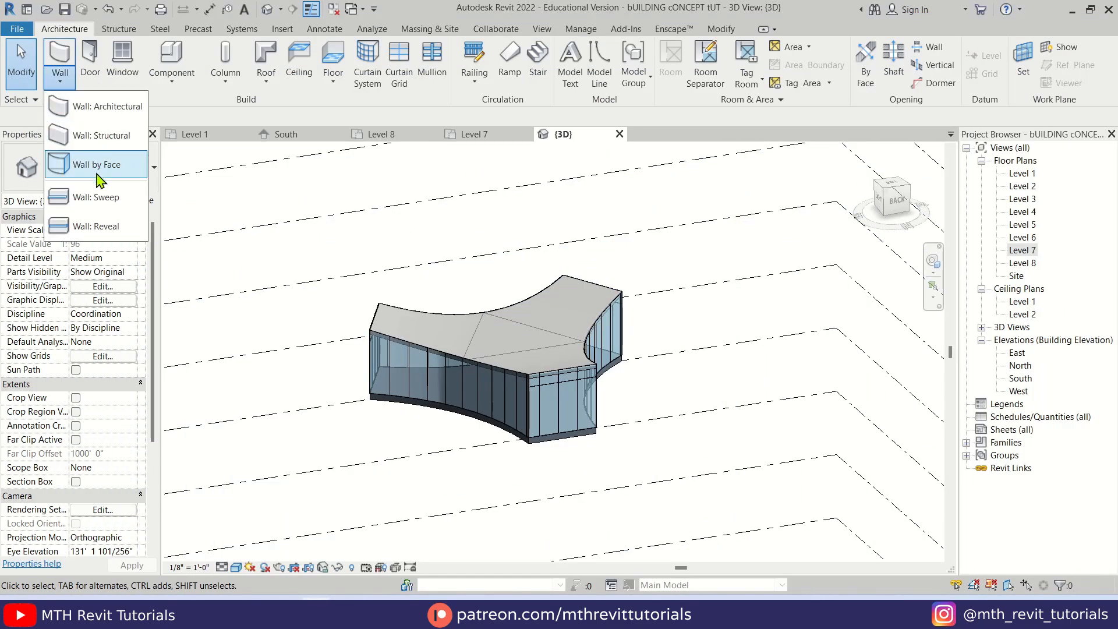
click(124, 174)
scroll(489, 274, up, 5)
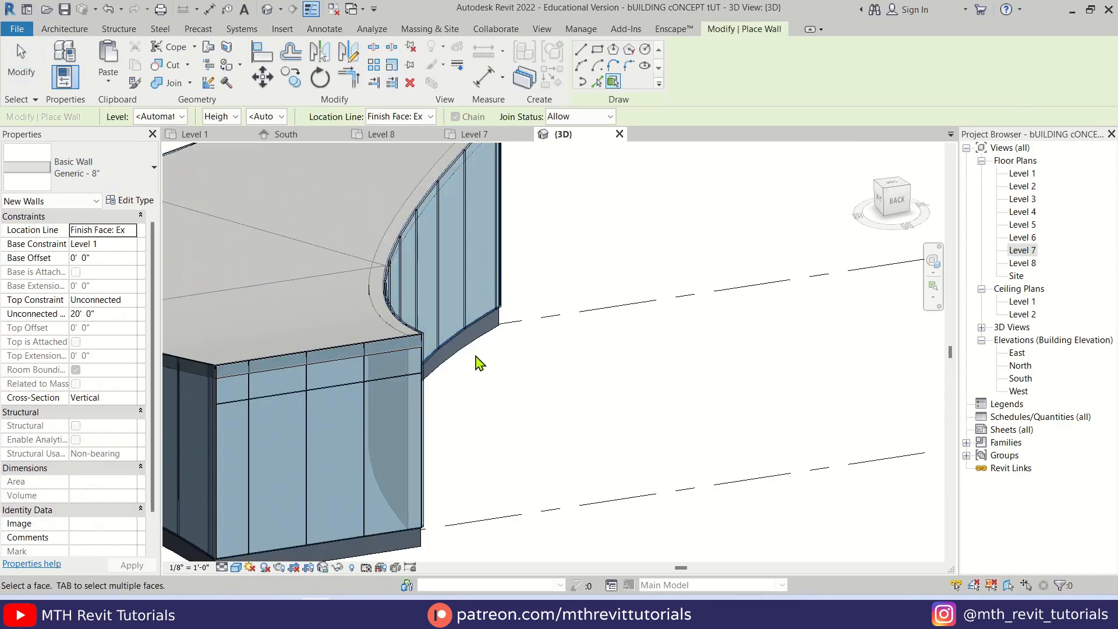
scroll(456, 307, down, 4)
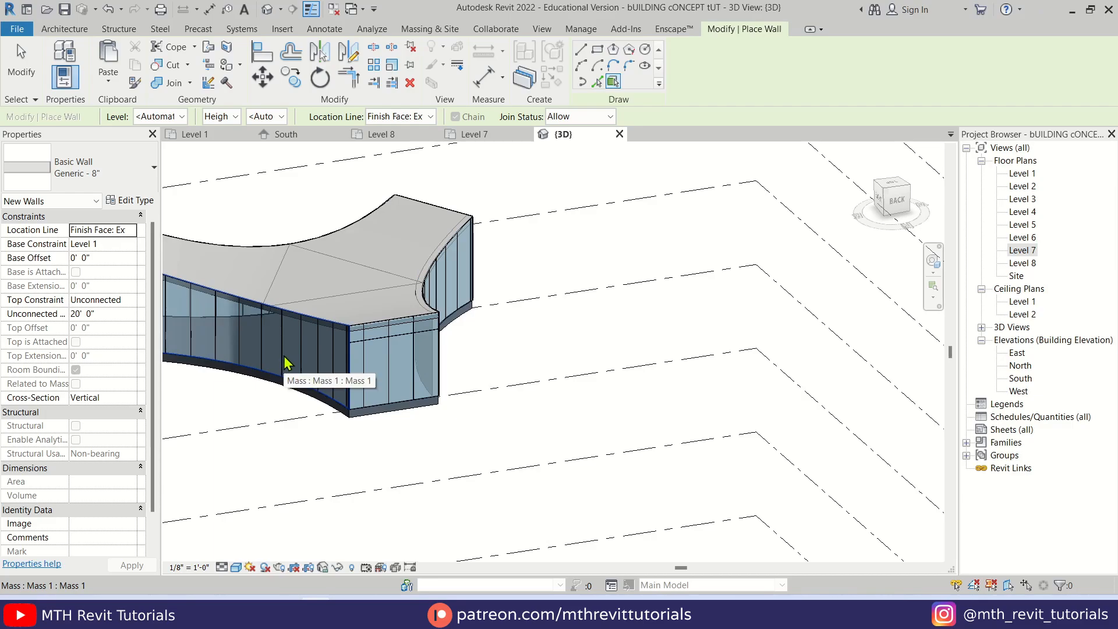
shift+middle_drag(289, 374, 380, 426)
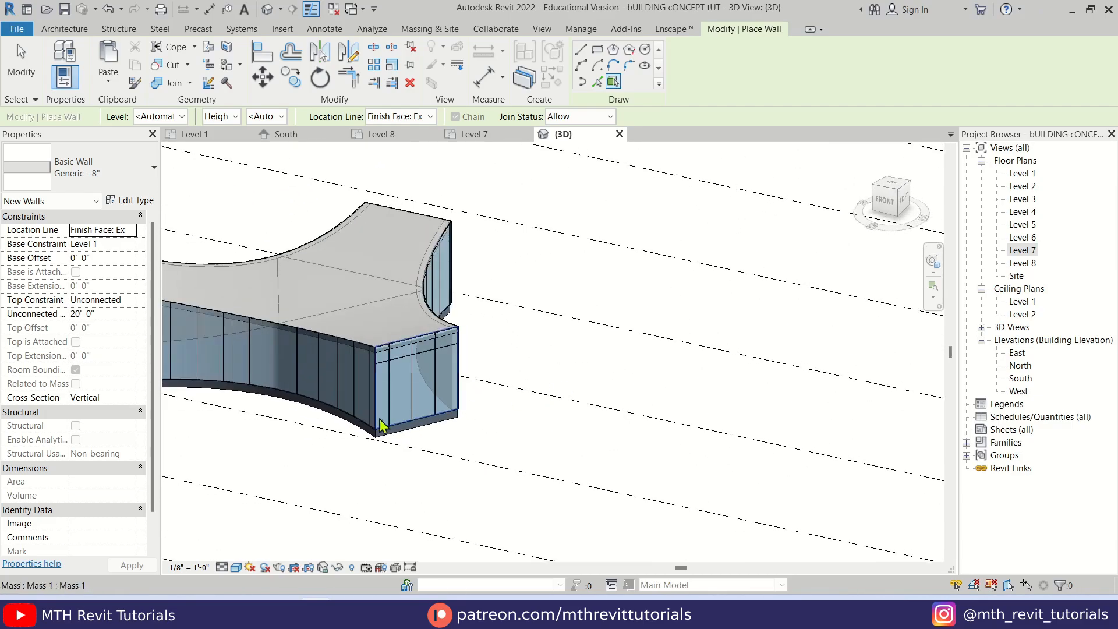
scroll(257, 379, up, 3)
click(280, 375)
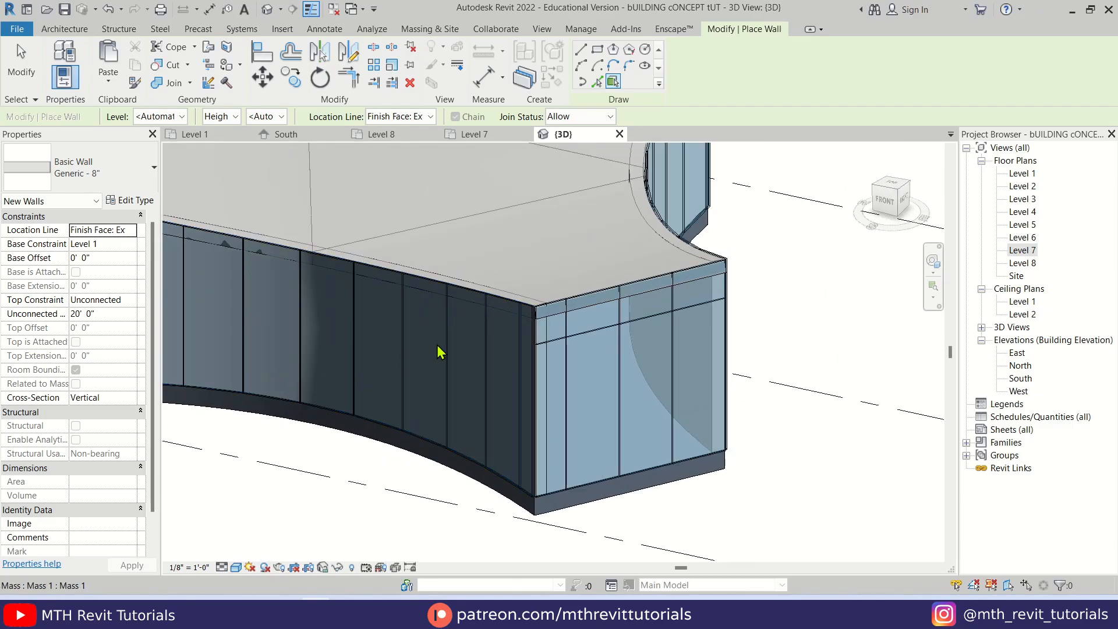
scroll(426, 299, down, 4)
key(Escape)
key(Escape)
Set the location line of one curved side wall to Finish Face: Interior
shift+middle_drag(406, 331, 507, 352)
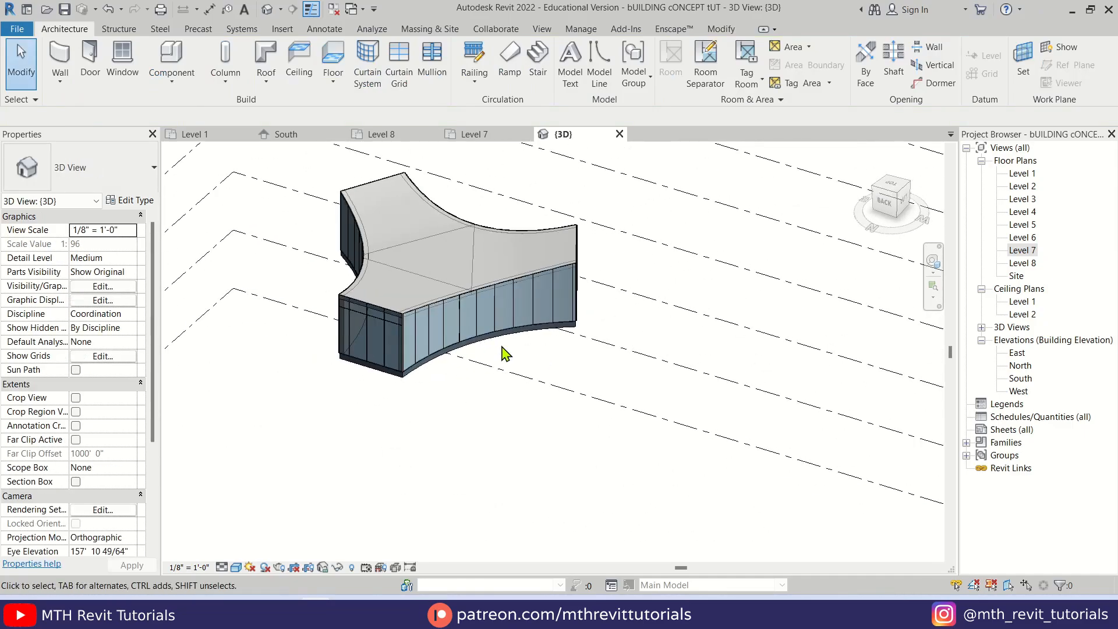
scroll(498, 355, up, 3)
scroll(357, 285, up, 5)
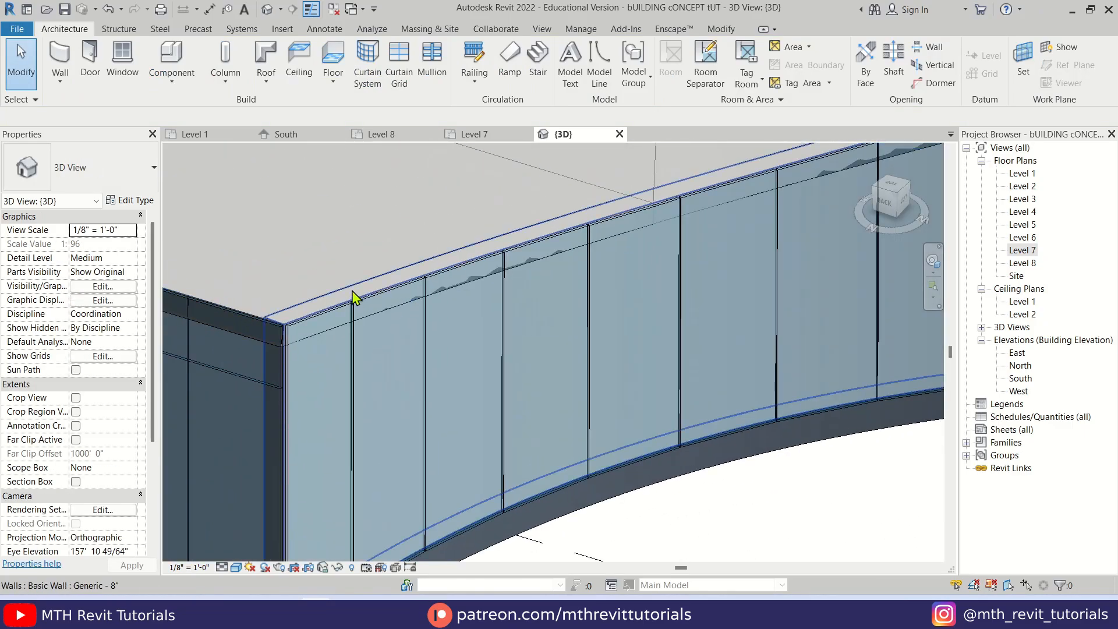
click(352, 286)
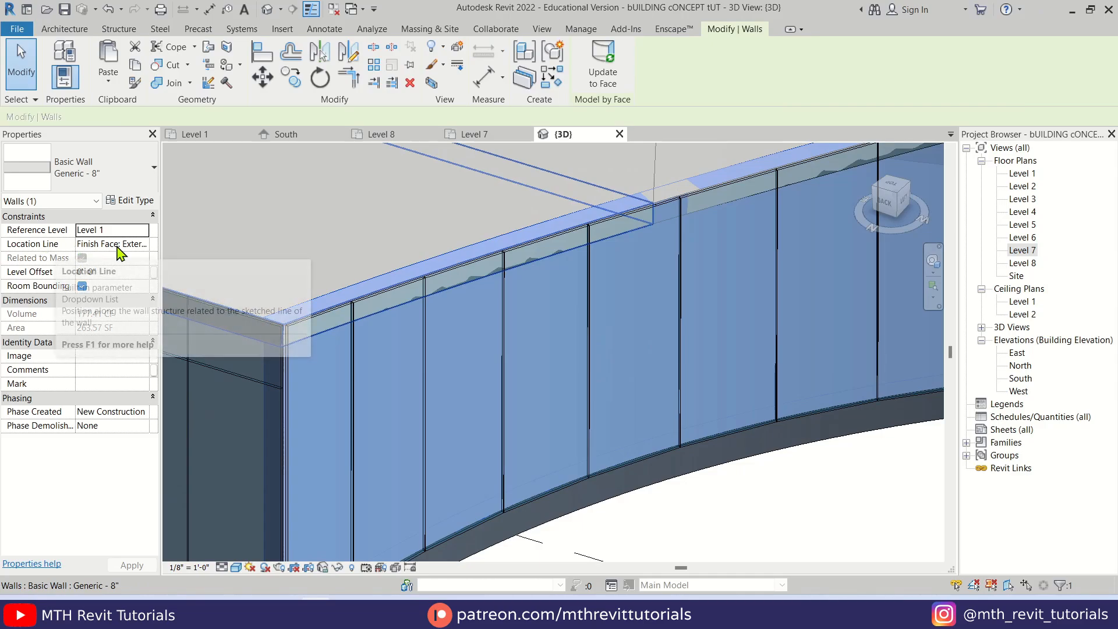
click(142, 244)
click(143, 244)
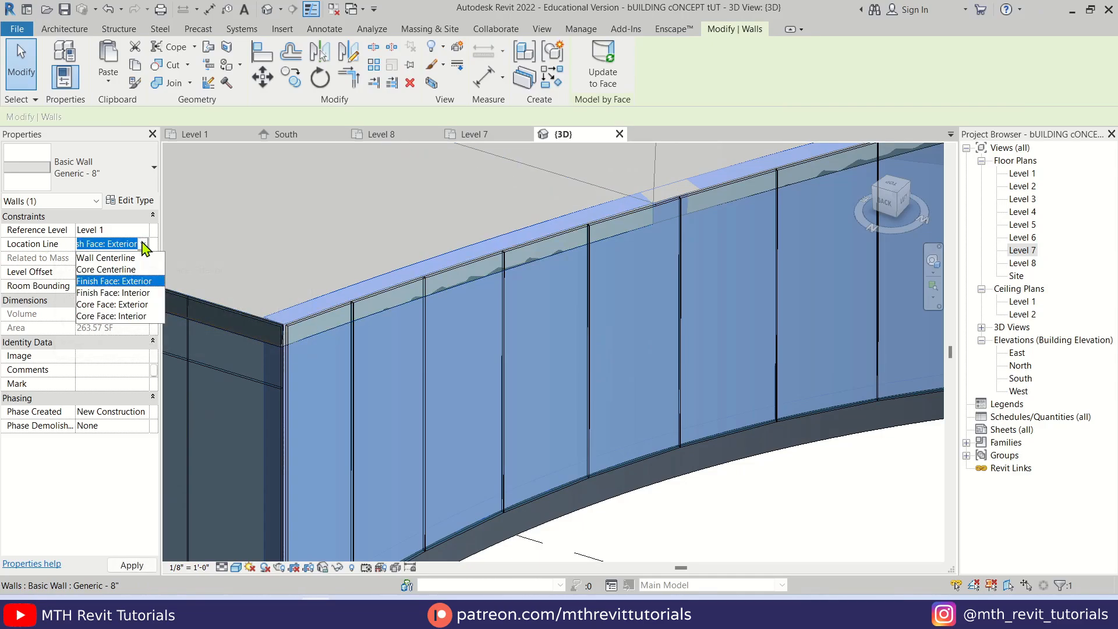
click(140, 293)
key(Escape)
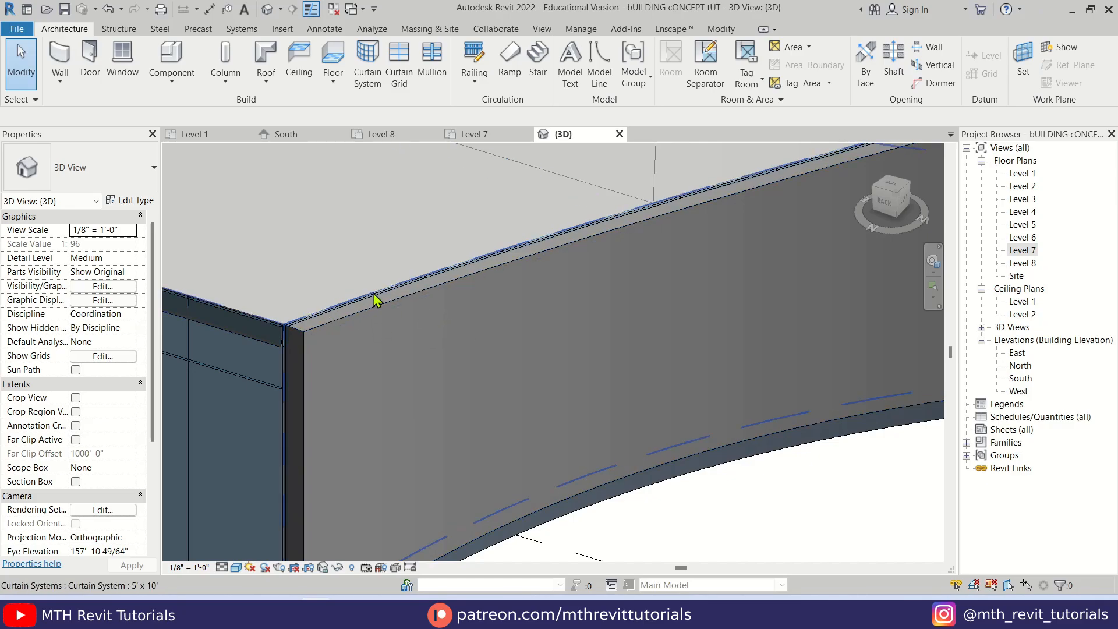
Select the other two curved side walls together and set their location line to Finish Face: Interior
shift+middle_drag(374, 299, 464, 294)
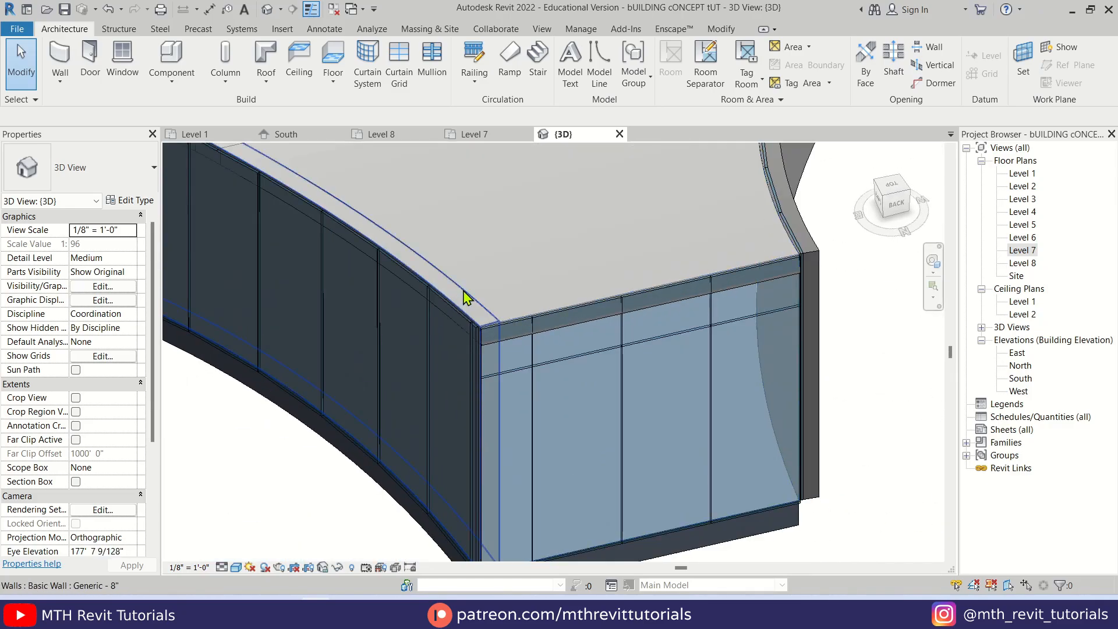
click(464, 295)
scroll(436, 304, up, 3)
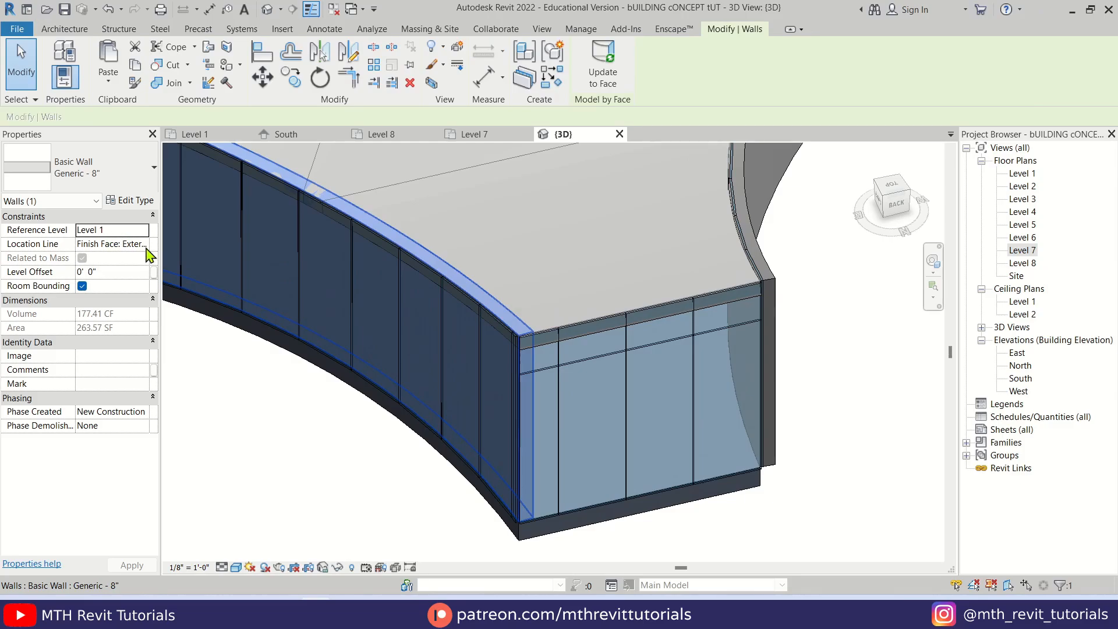
scroll(407, 307, down, 3)
scroll(508, 314, up, 3)
scroll(391, 307, down, 3)
middle_drag(392, 307, 328, 450)
scroll(454, 266, up, 2)
middle_drag(448, 268, 468, 237)
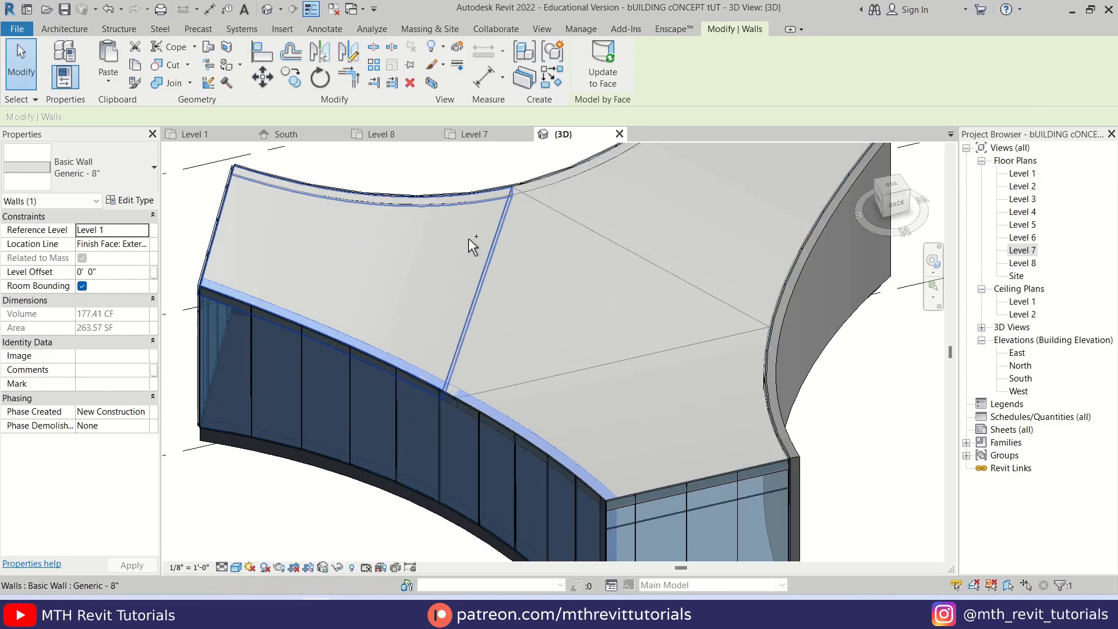
ctrl+click(455, 205)
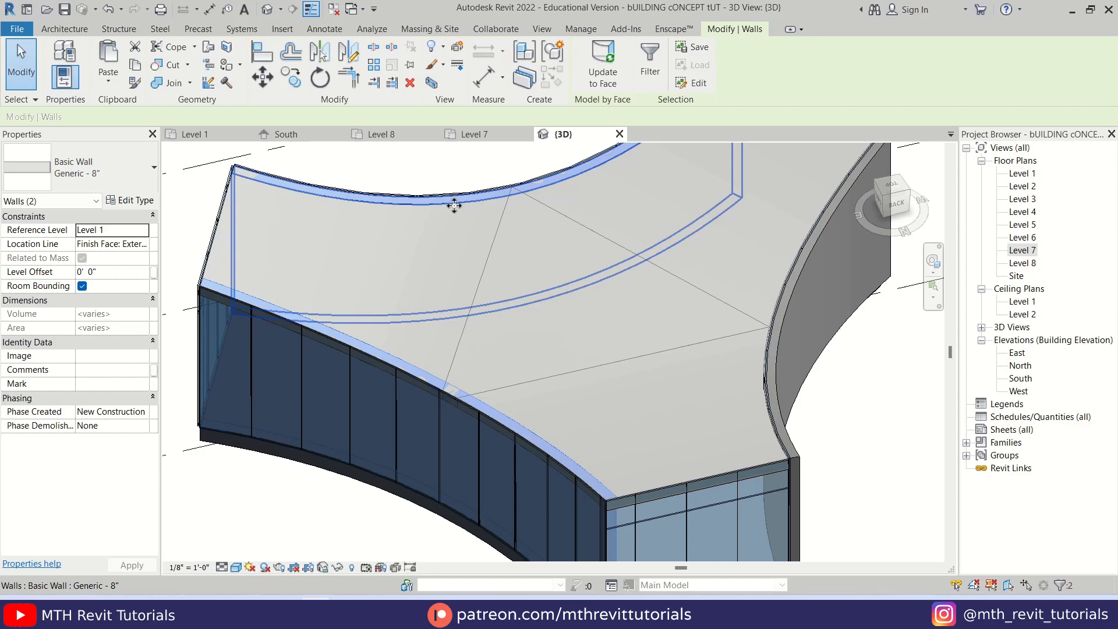
click(144, 245)
click(137, 293)
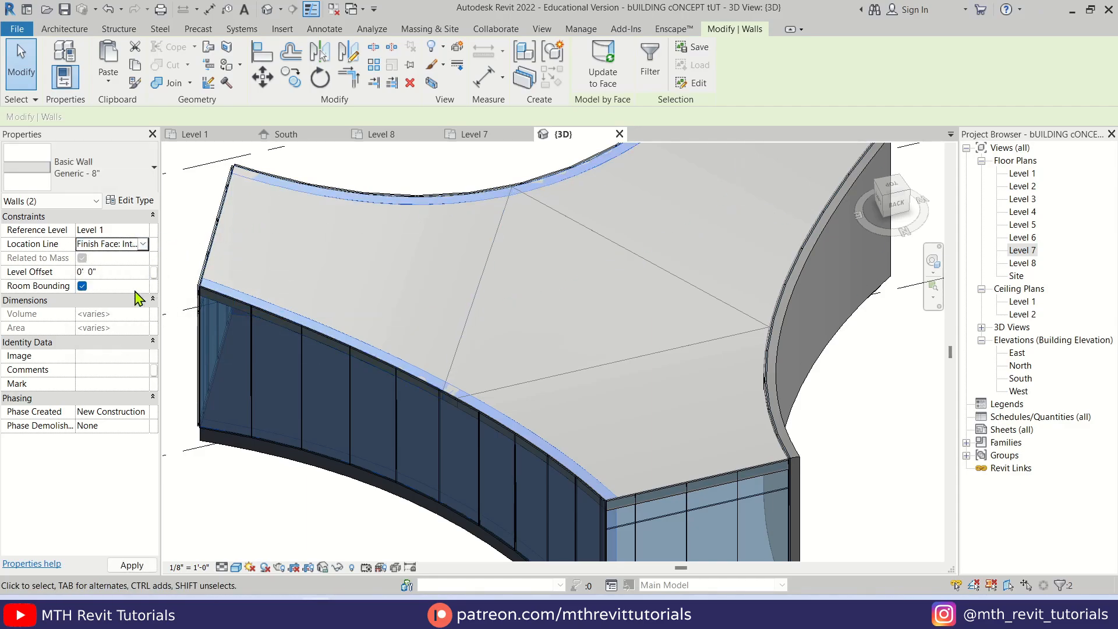
Examine the curved side walls from another angle in 3D, checking one wall's position against the curtain system and slab edge
key(Escape)
scroll(379, 326, down, 3)
shift+middle_drag(365, 341, 456, 379)
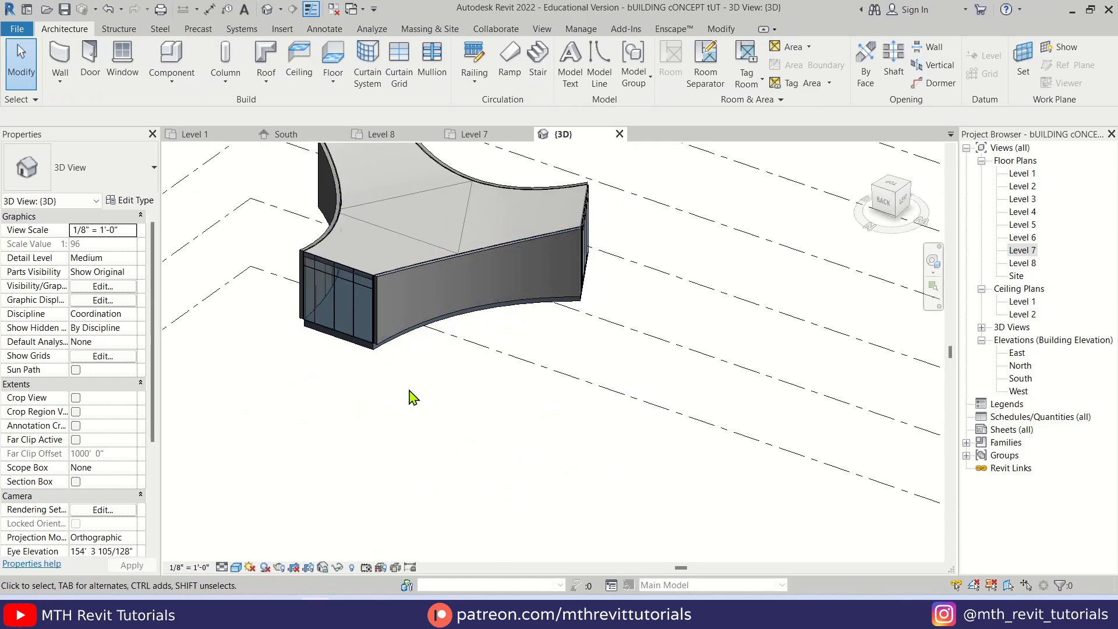
scroll(392, 325, up, 4)
click(477, 254)
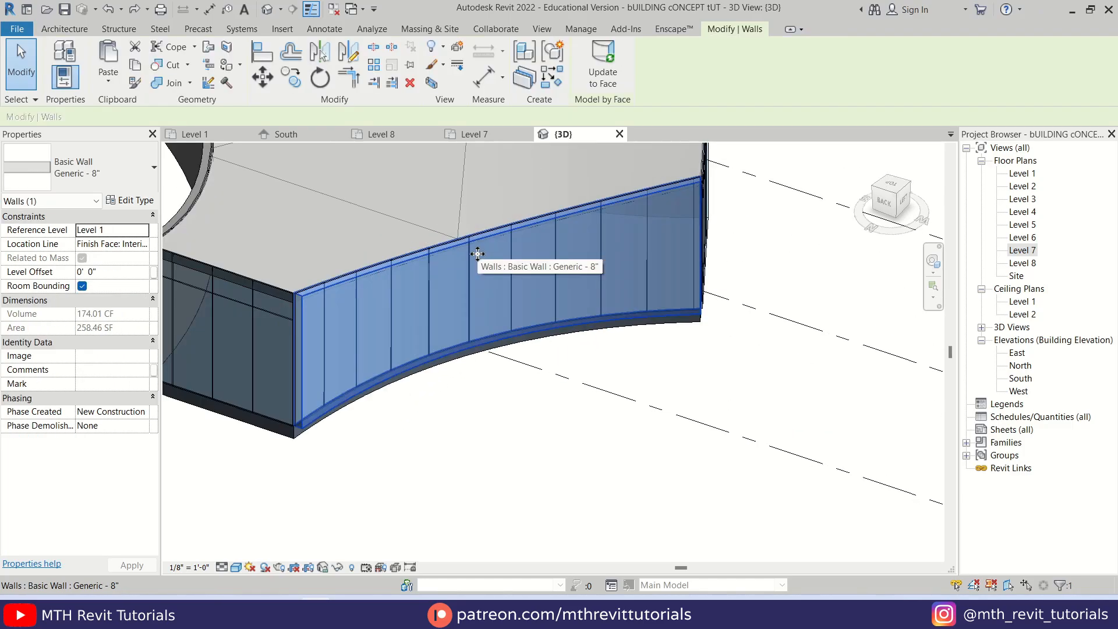
scroll(512, 263, up, 2)
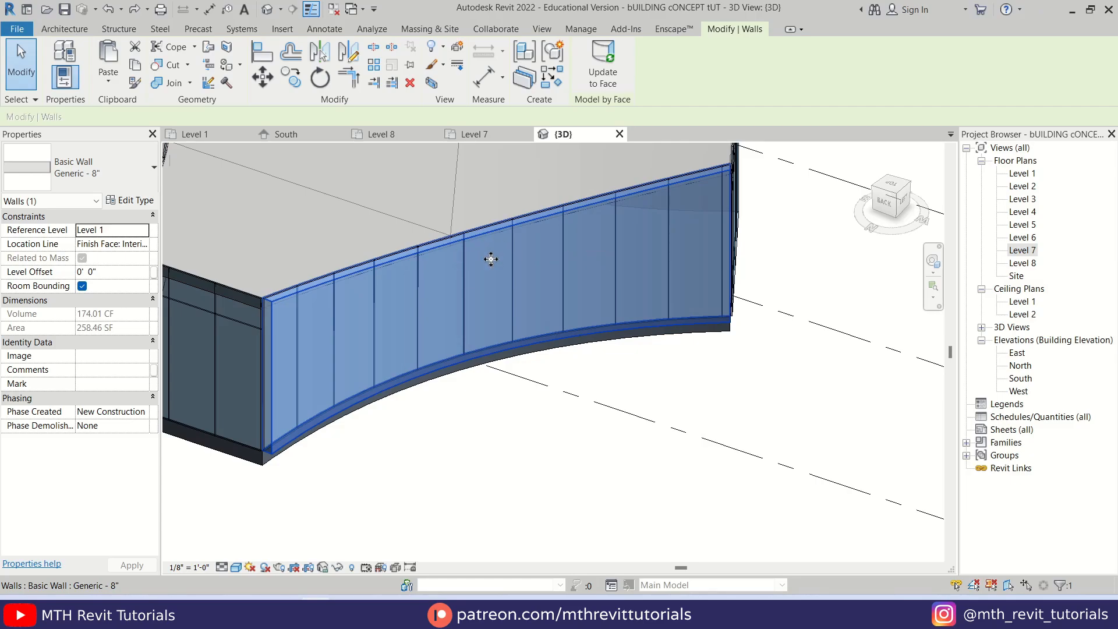
key(Escape)
scroll(472, 331, down, 2)
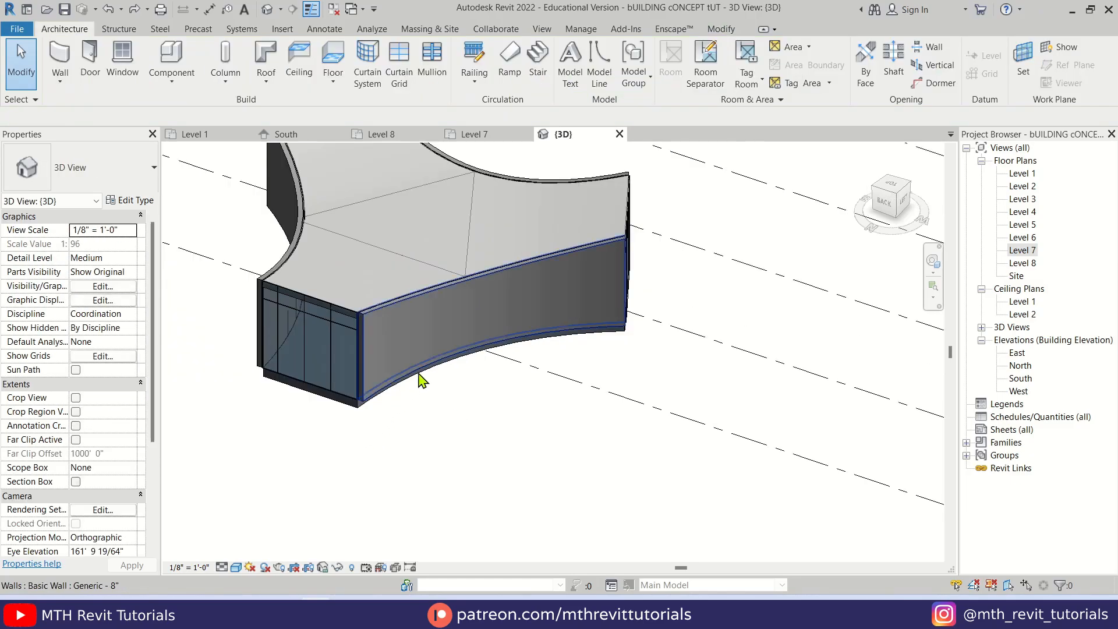
Set up a Generic - 8" arc wall on the Level 7 plan with Finish Face: Exterior as location line and height up to Level 8
double_click(1023, 252)
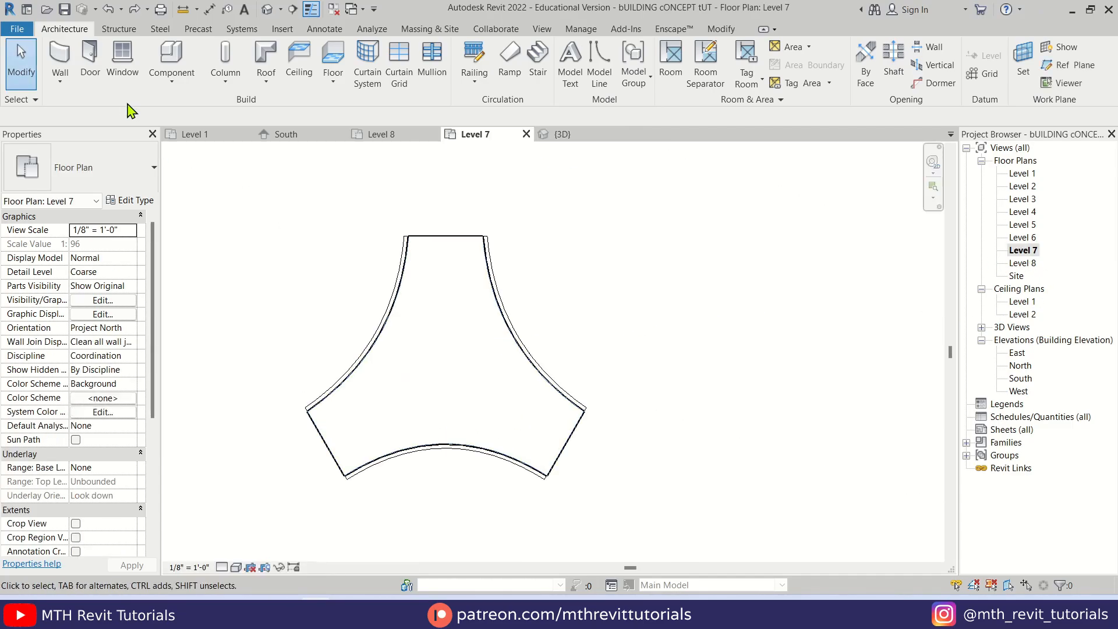
click(60, 59)
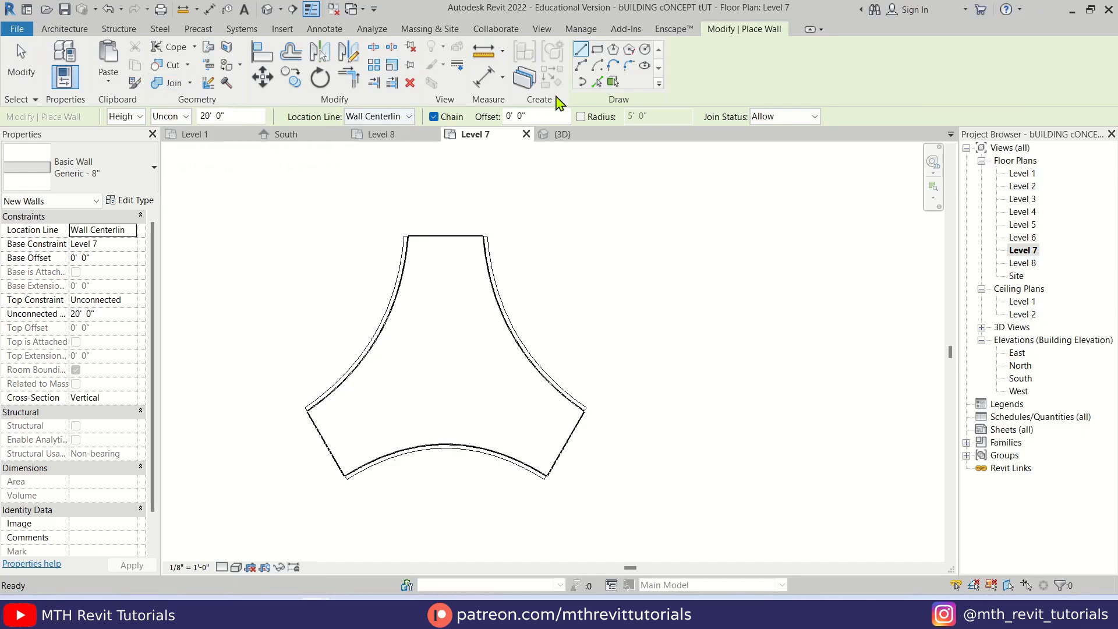
click(581, 67)
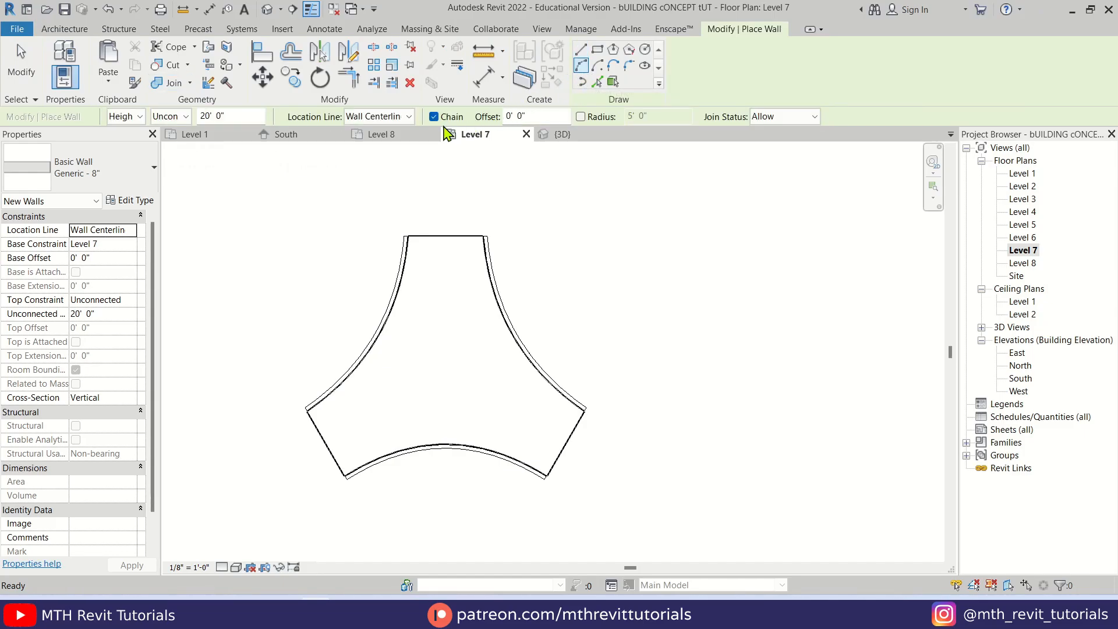
click(367, 118)
click(380, 155)
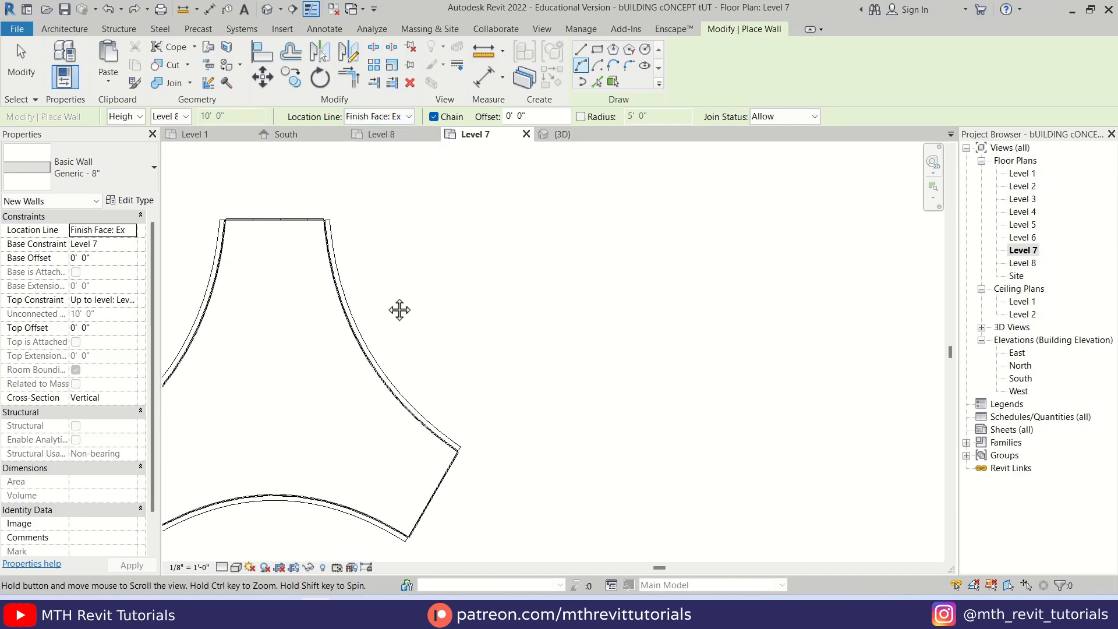
scroll(399, 309, up, 3)
scroll(352, 274, up, 3)
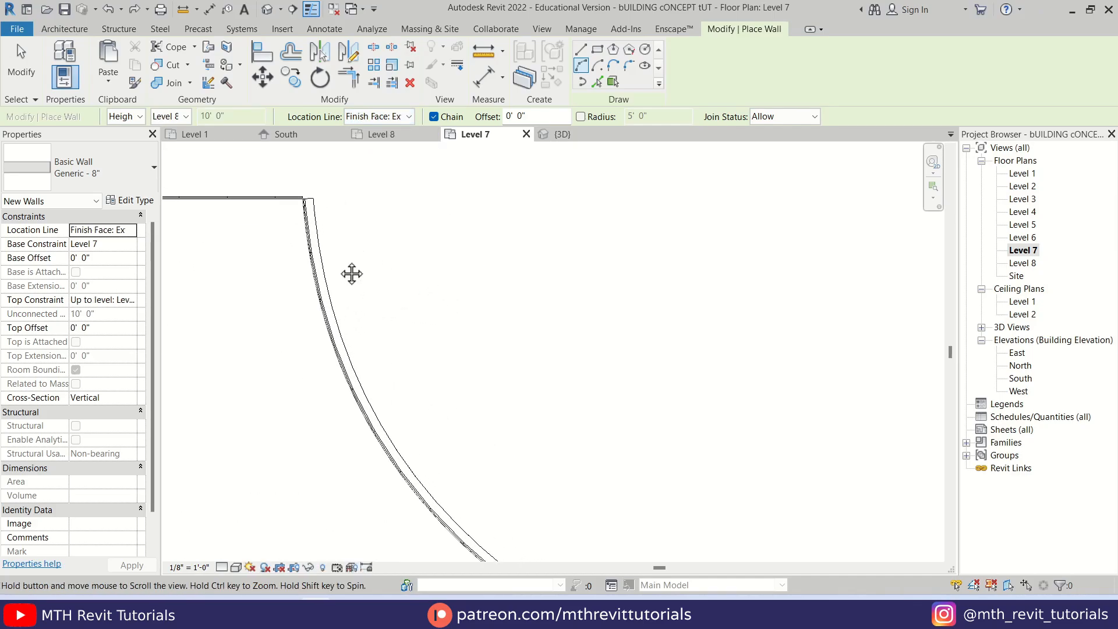
Draw the arc wall along the outer edge of the eastern curved side wall, from the top arm's corner to the lower-right arm's corner
click(320, 190)
scroll(367, 263, down, 2)
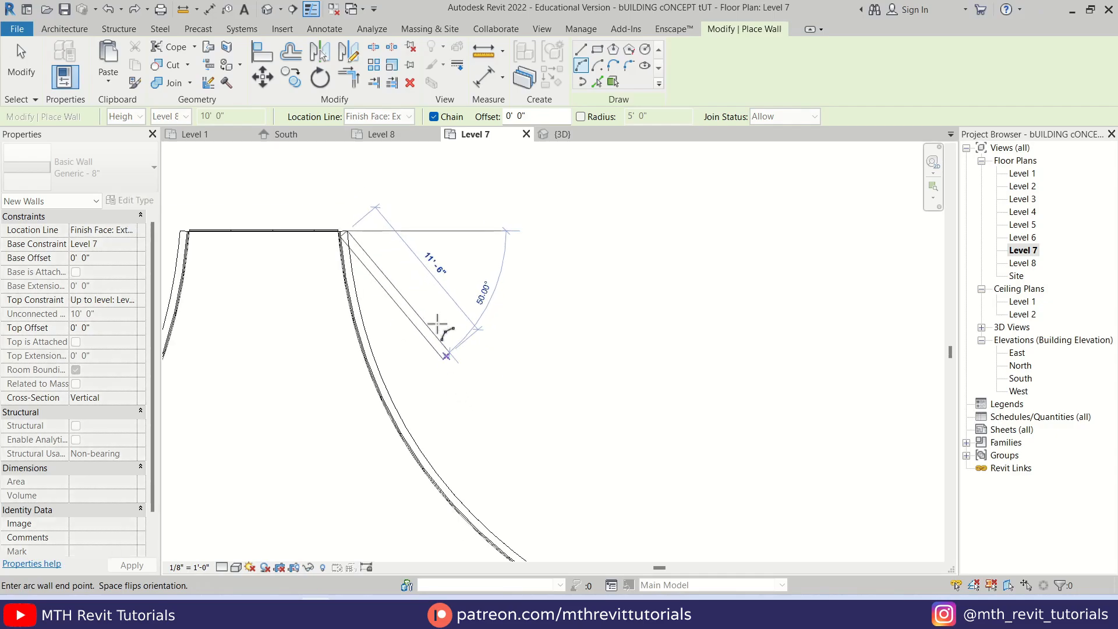
middle_drag(439, 324, 327, 219)
scroll(432, 487, up, 2)
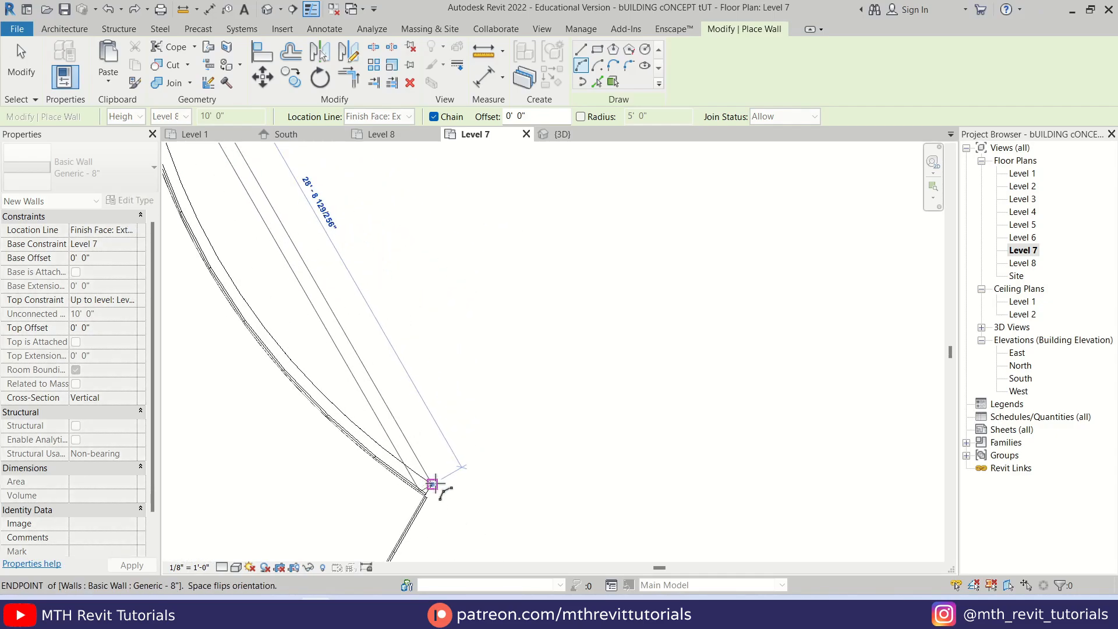
middle_drag(432, 487, 578, 517)
scroll(576, 516, up, 3)
click(576, 520)
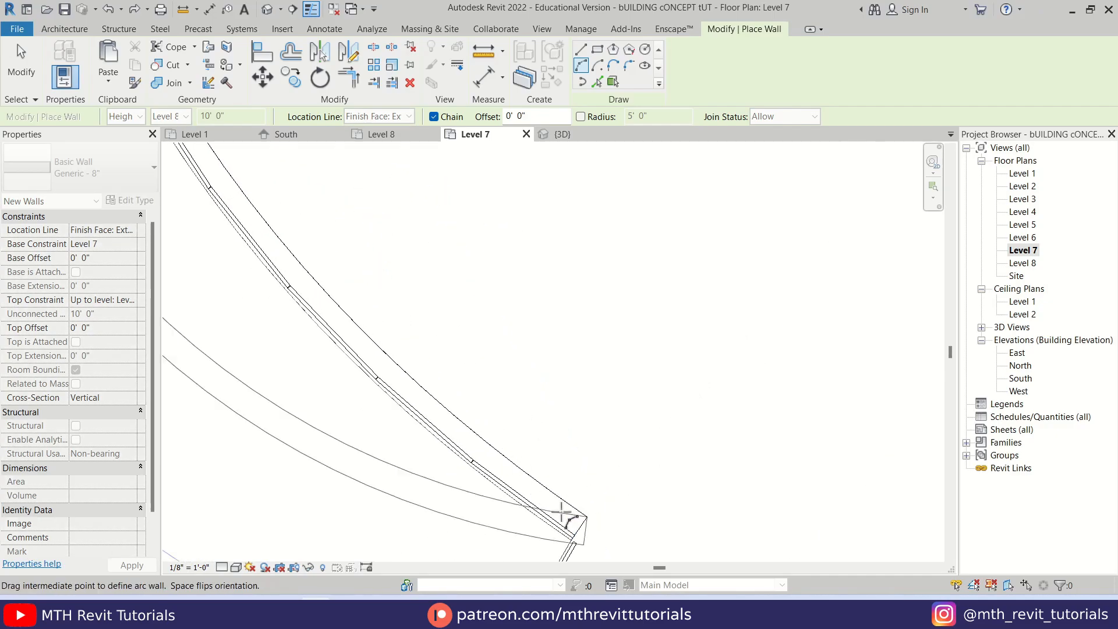
middle_drag(376, 359, 463, 495)
scroll(382, 398, up, 5)
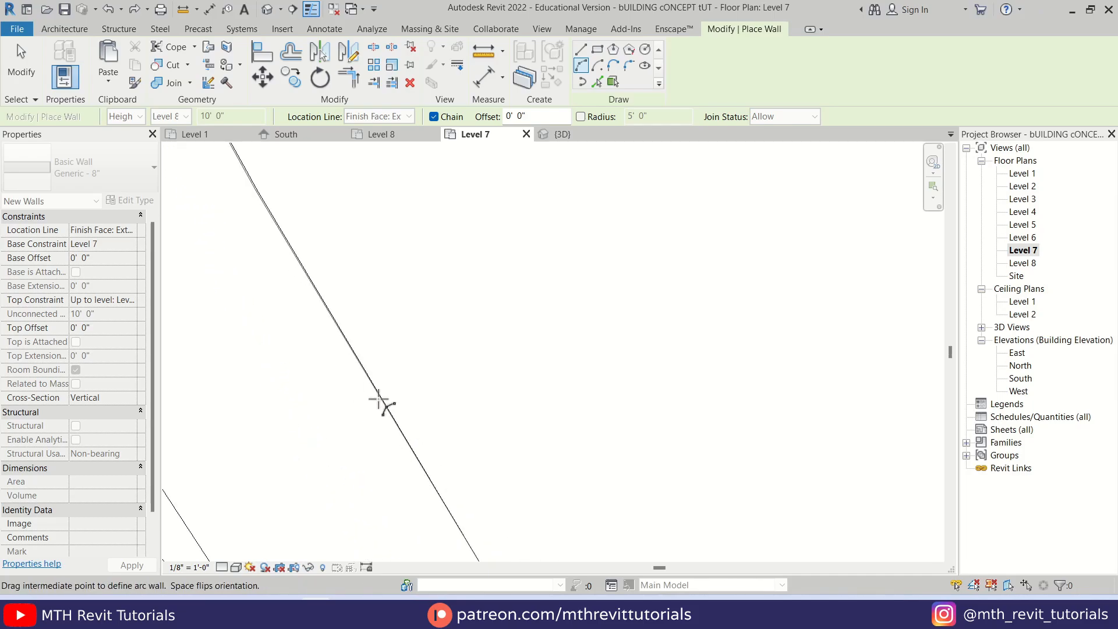
click(380, 399)
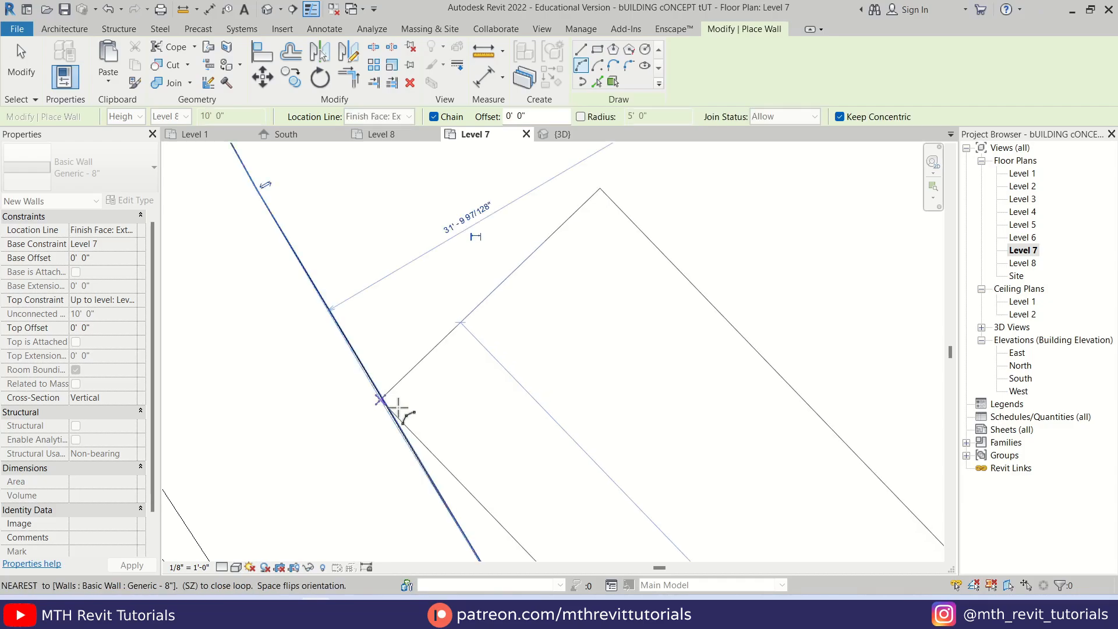
key(Escape)
key(Escape)
scroll(469, 402, down, 6)
scroll(387, 332, down, 3)
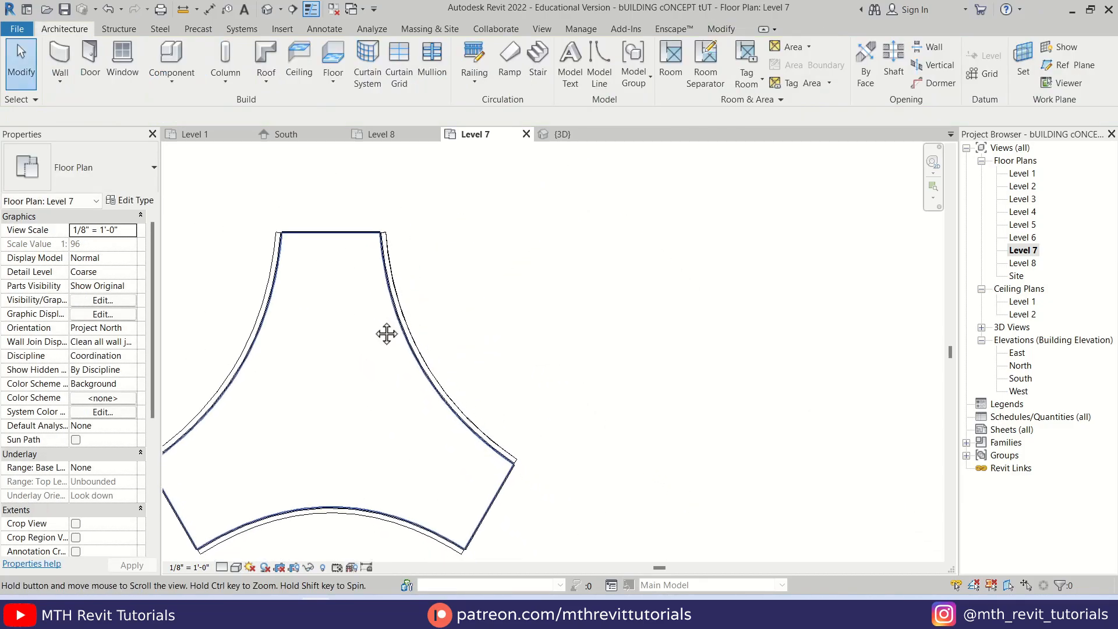
Set the new arc wall's base constraint to Level 1 and its top constraint to Level 7 in the 3D view
click(267, 9)
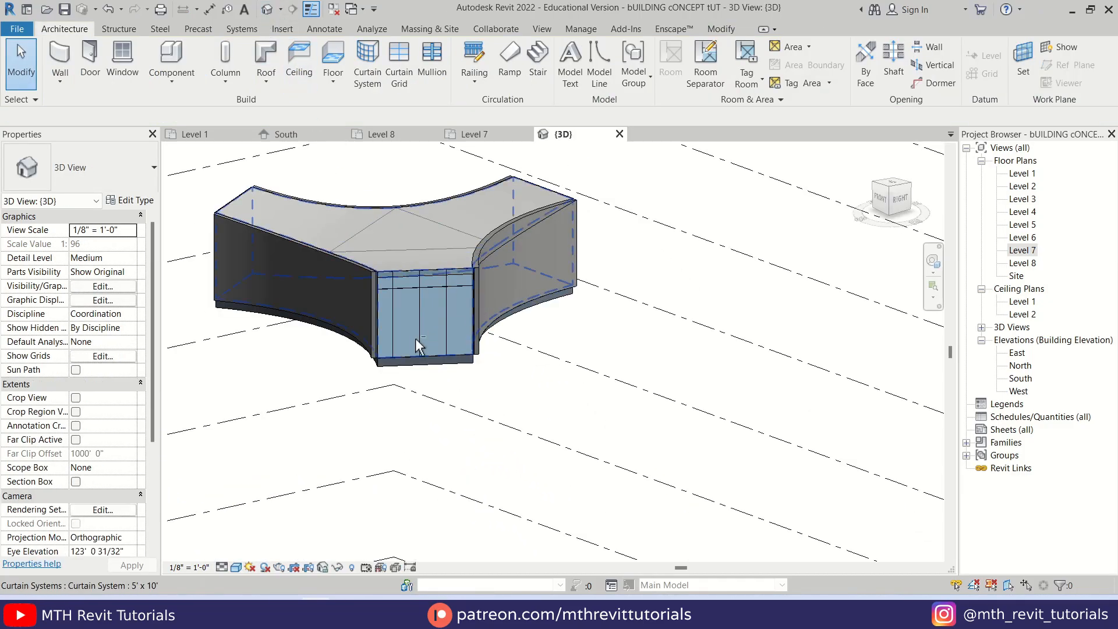
shift+middle_drag(407, 262, 529, 253)
click(528, 252)
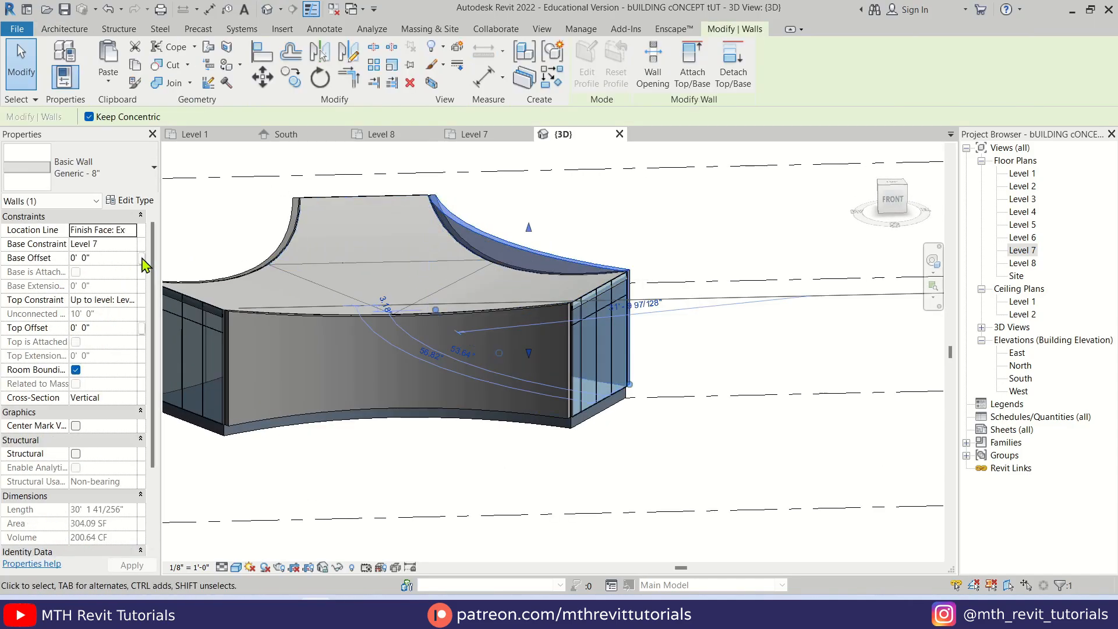
click(130, 244)
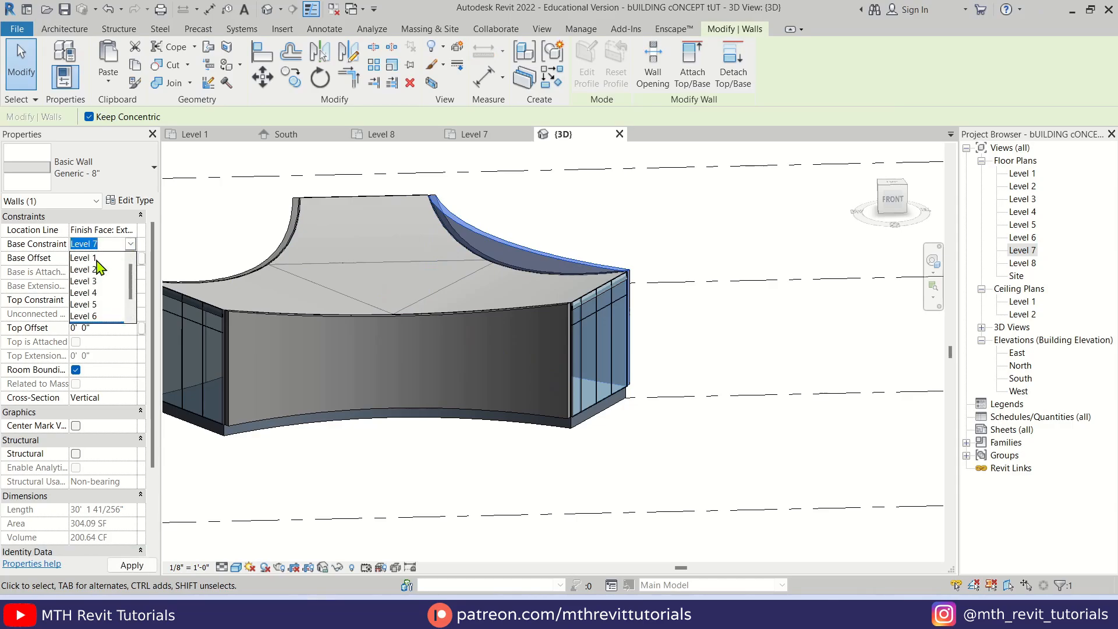
click(97, 258)
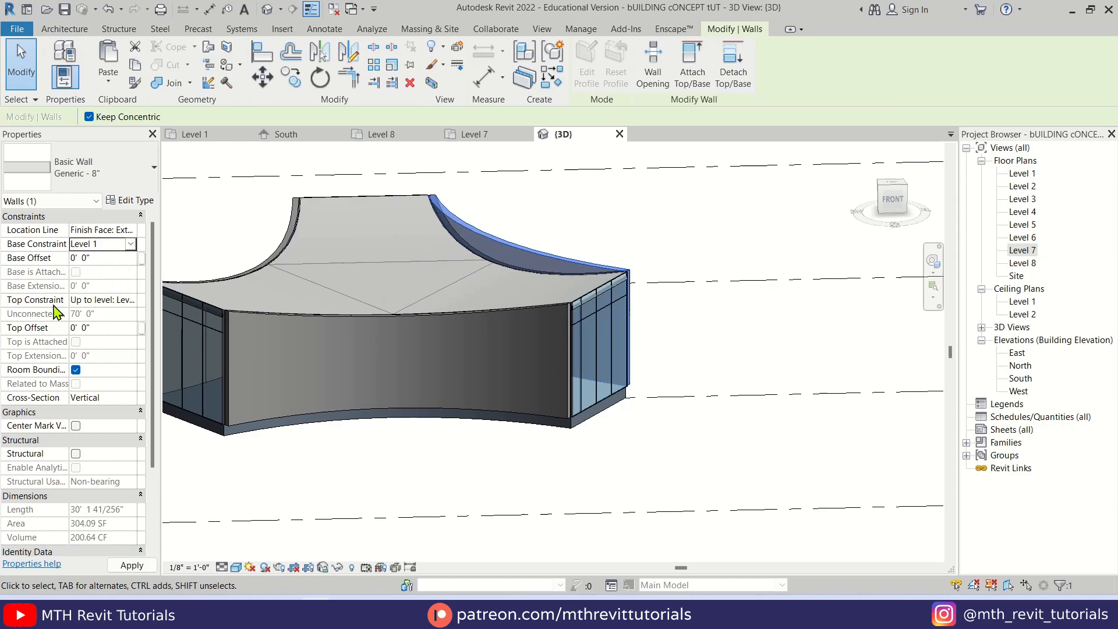
click(130, 299)
click(107, 367)
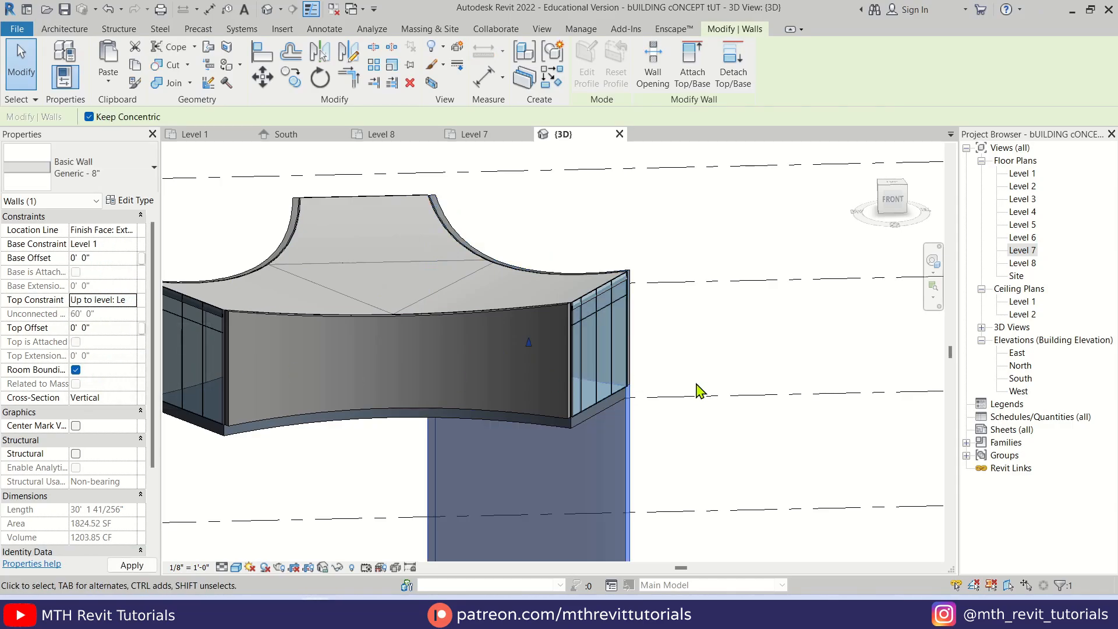
shift+middle_drag(701, 390, 462, 284)
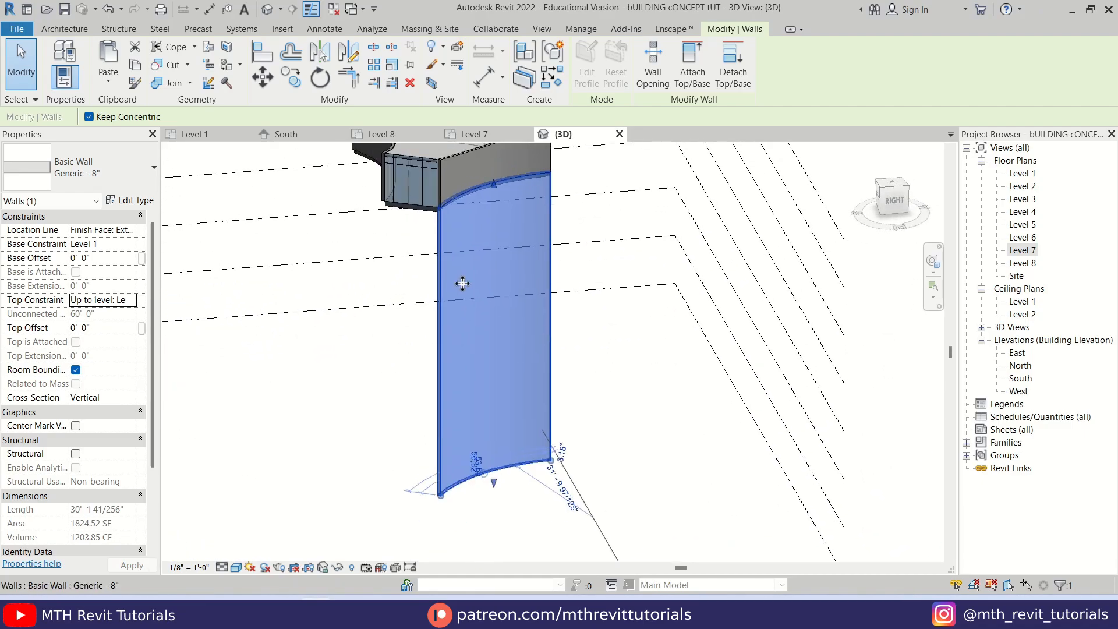
click(602, 330)
Return from the reference image to Revit and start an in-place component in the Generic Models category, keeping the default name
shift+middle_drag(501, 322, 512, 303)
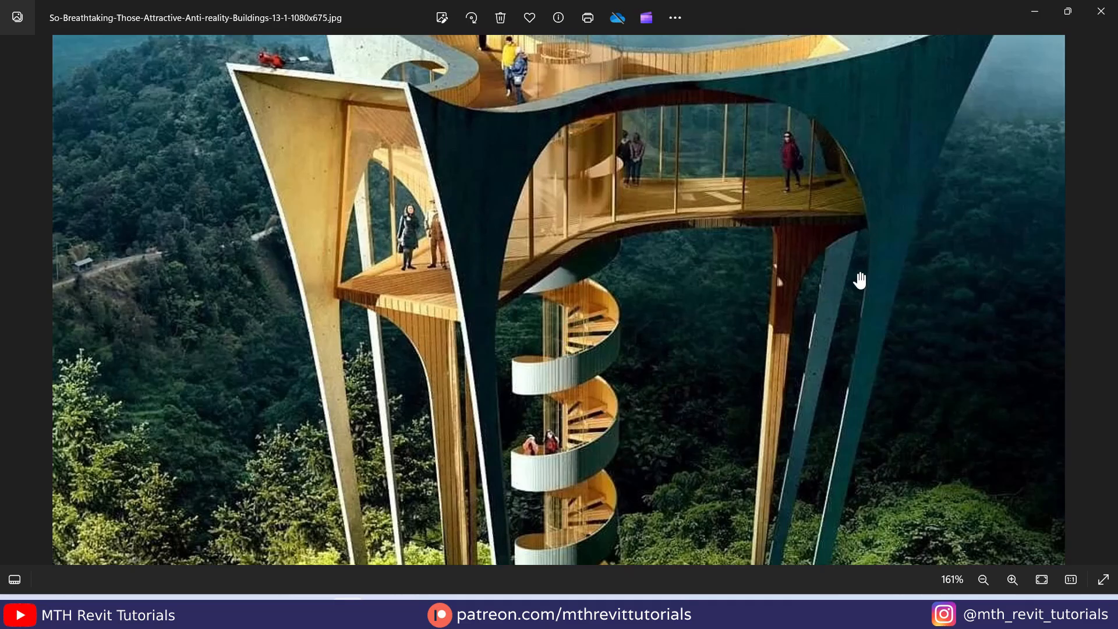
click(1035, 11)
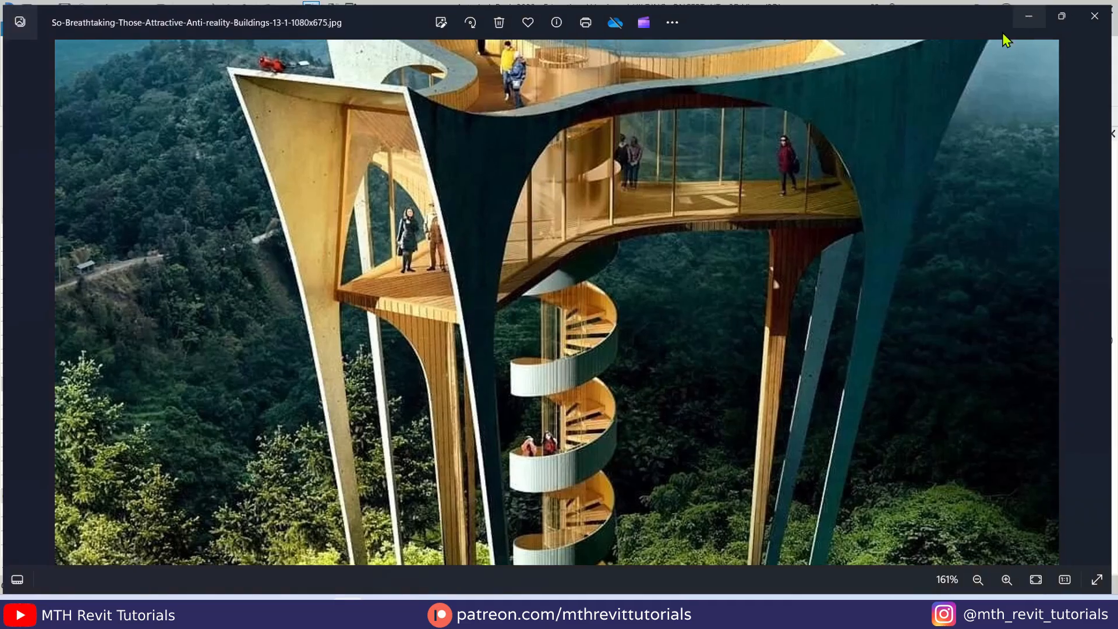
click(193, 83)
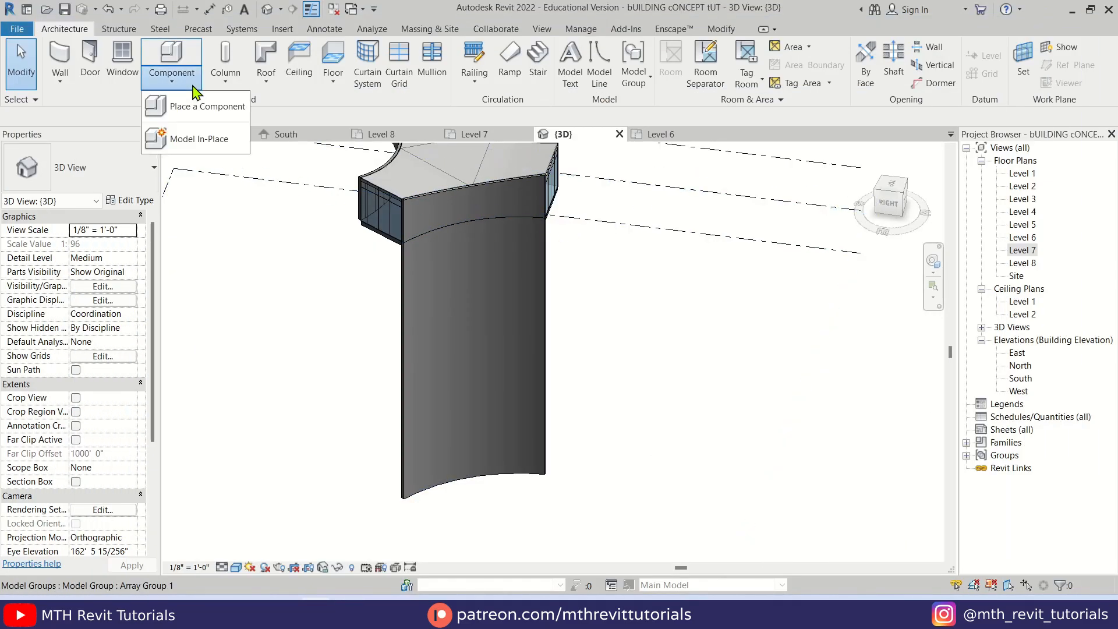
click(189, 137)
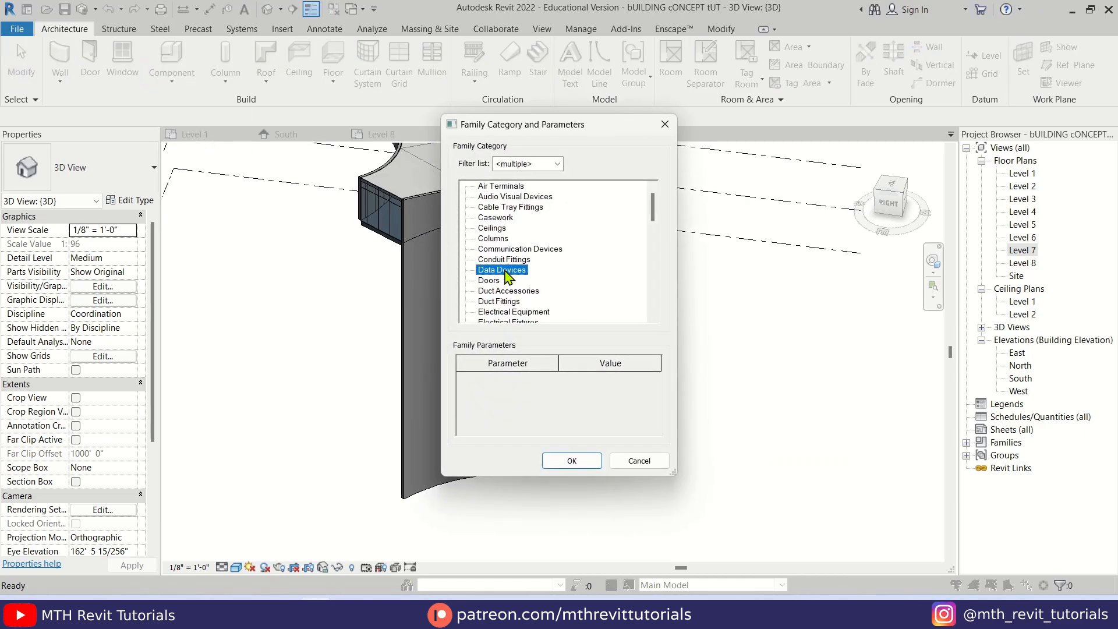
scroll(503, 280, down, 3)
click(505, 301)
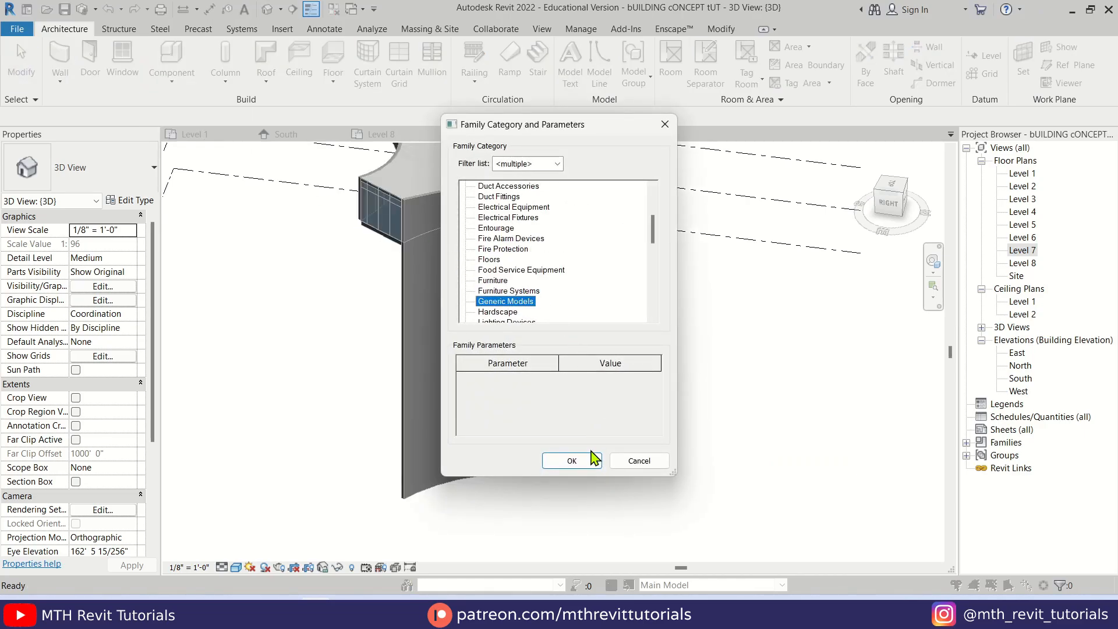
click(572, 461)
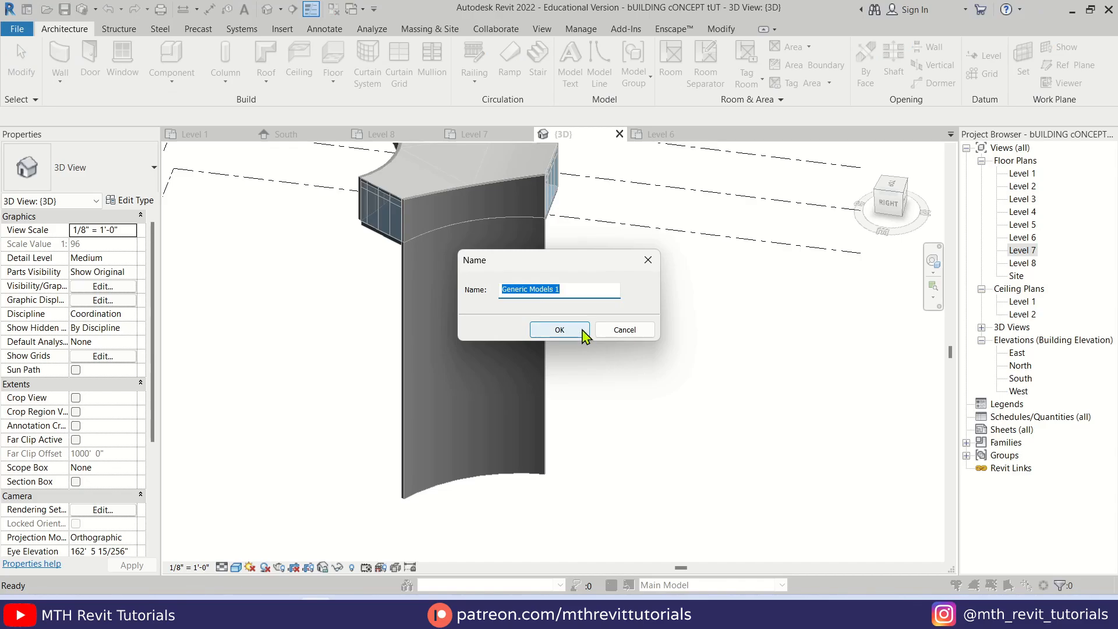
click(582, 333)
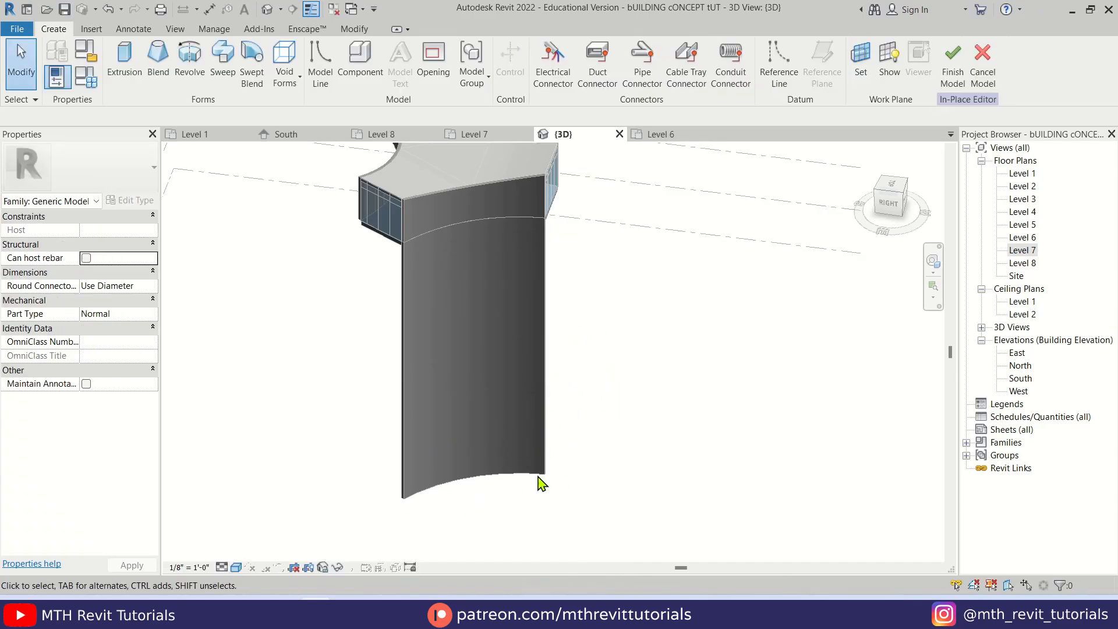
Draw a reference plane on the Level 7 plan between the two outer endpoints of the eastern curved wall
double_click(1025, 248)
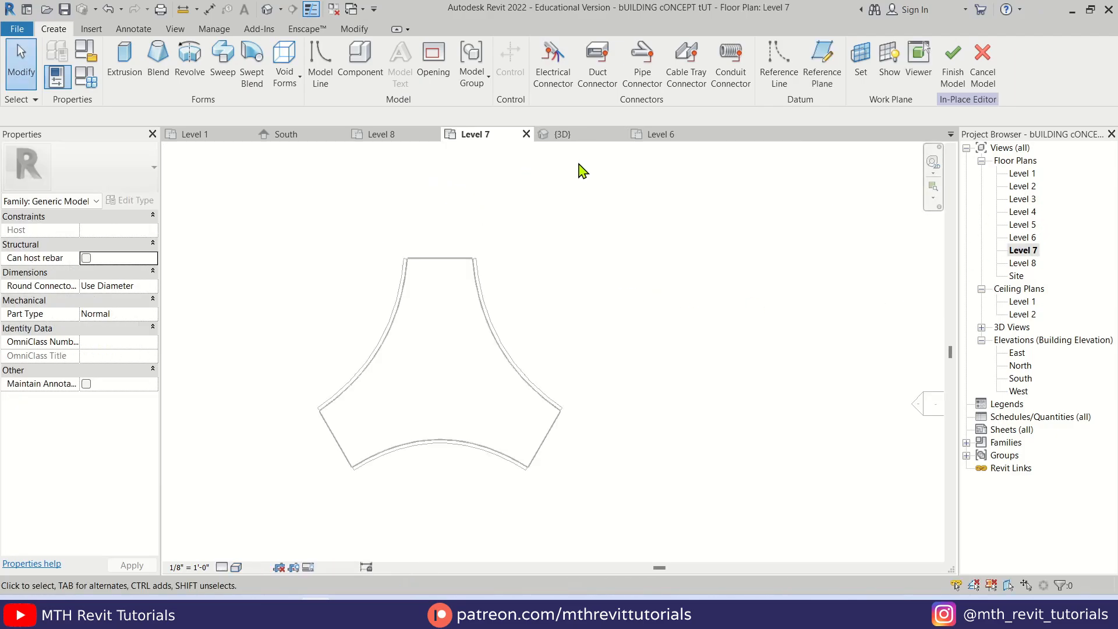
click(820, 69)
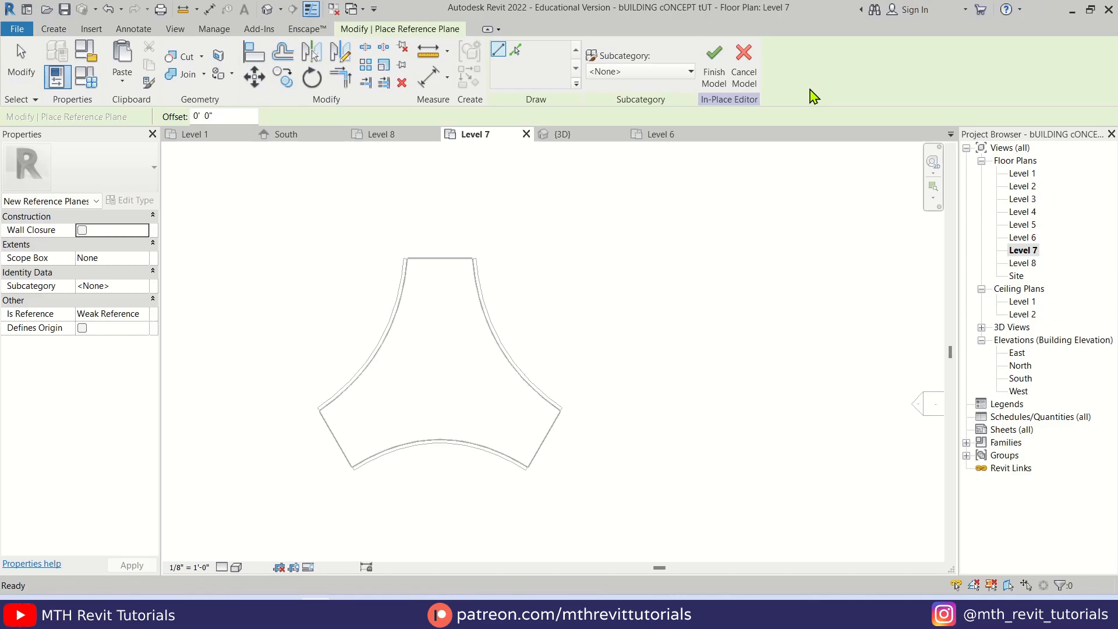
click(475, 258)
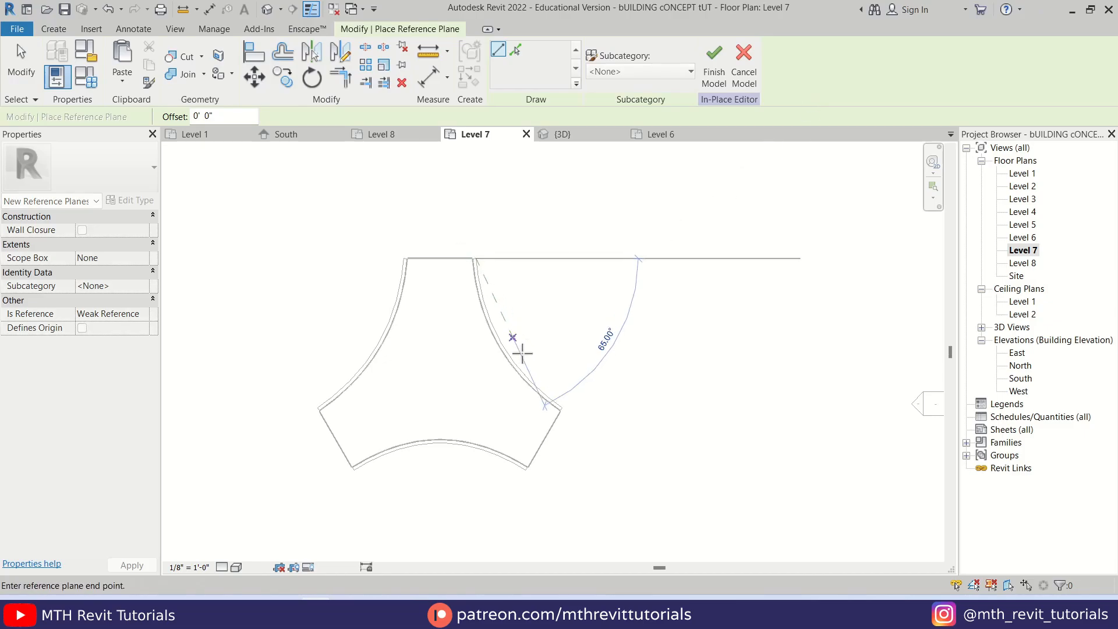
click(560, 407)
key(Escape)
key(Escape)
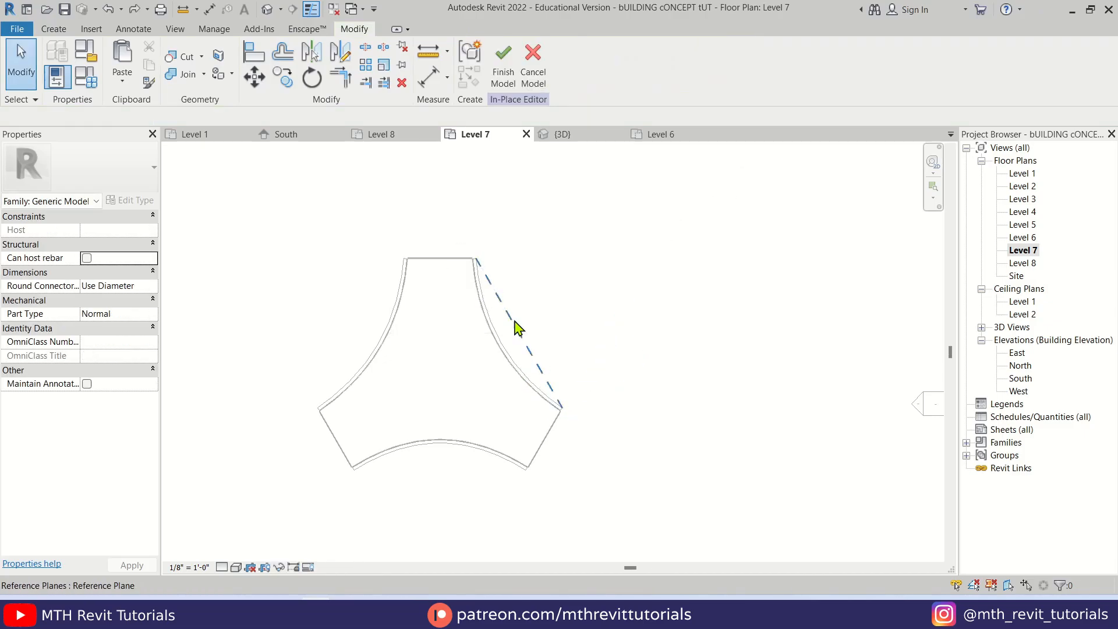
Open the new reference plane's name for editing, and return to the 3D view
click(518, 329)
scroll(489, 280, up, 3)
click(515, 247)
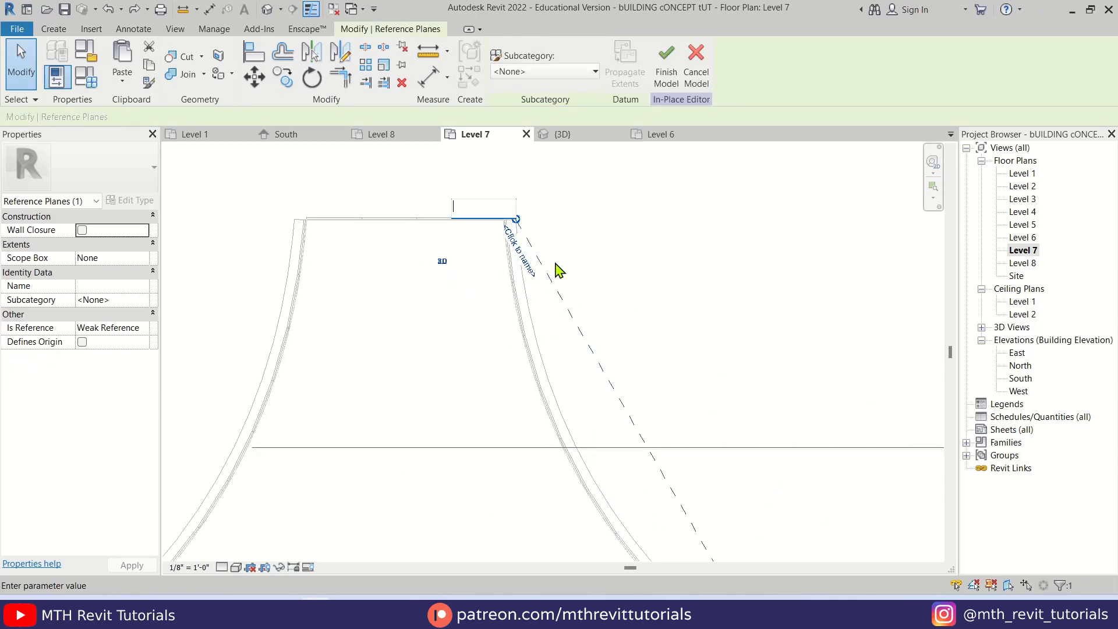
click(593, 243)
click(593, 243)
scroll(506, 259, down, 3)
middle_drag(621, 346, 559, 320)
scroll(571, 295, down, 1)
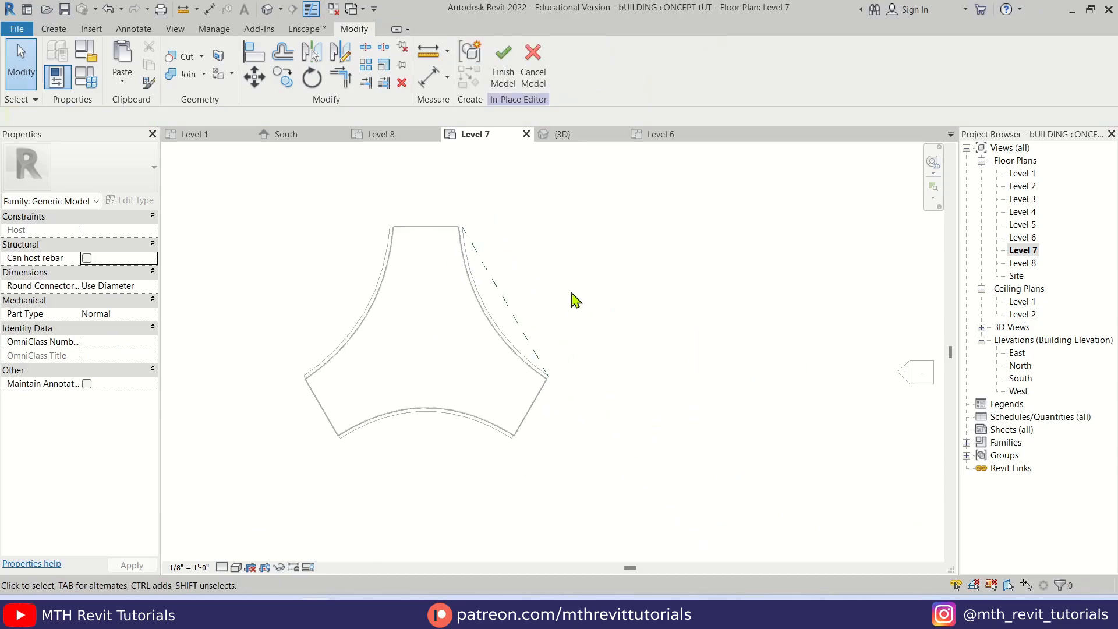
click(268, 12)
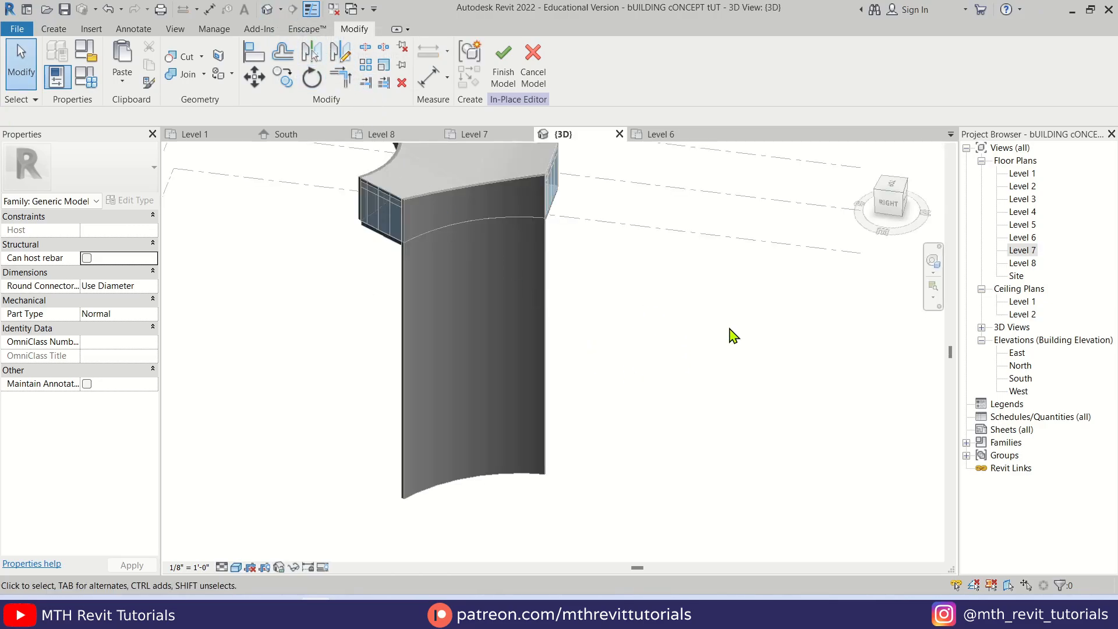
Orient the 3D view to face the curved wall and set the work plane to Reference Plane : 1
click(901, 203)
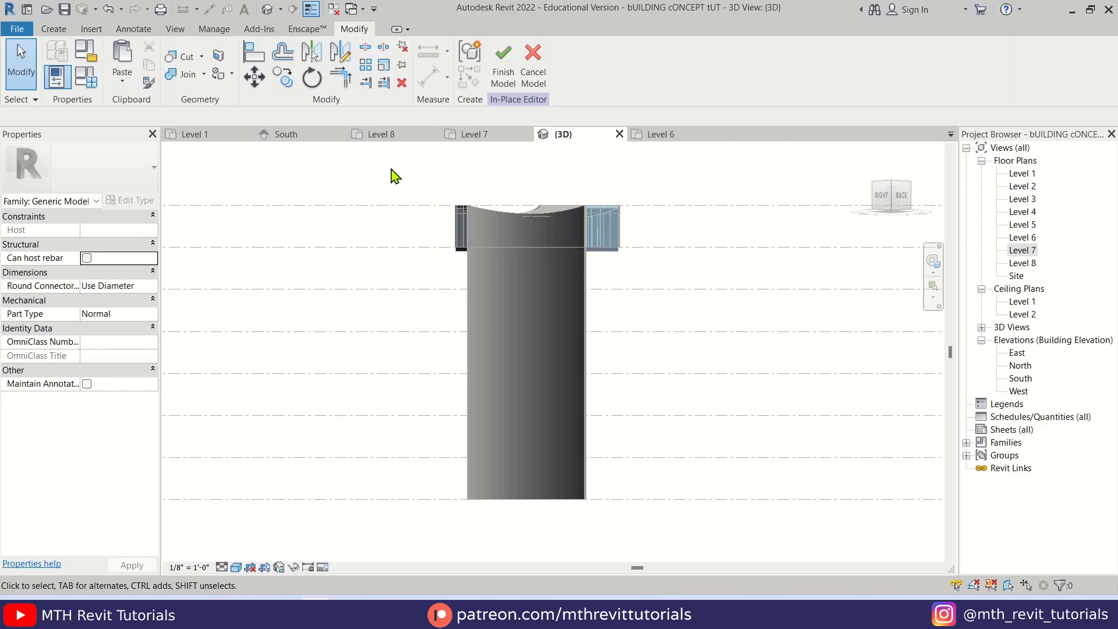
click(53, 29)
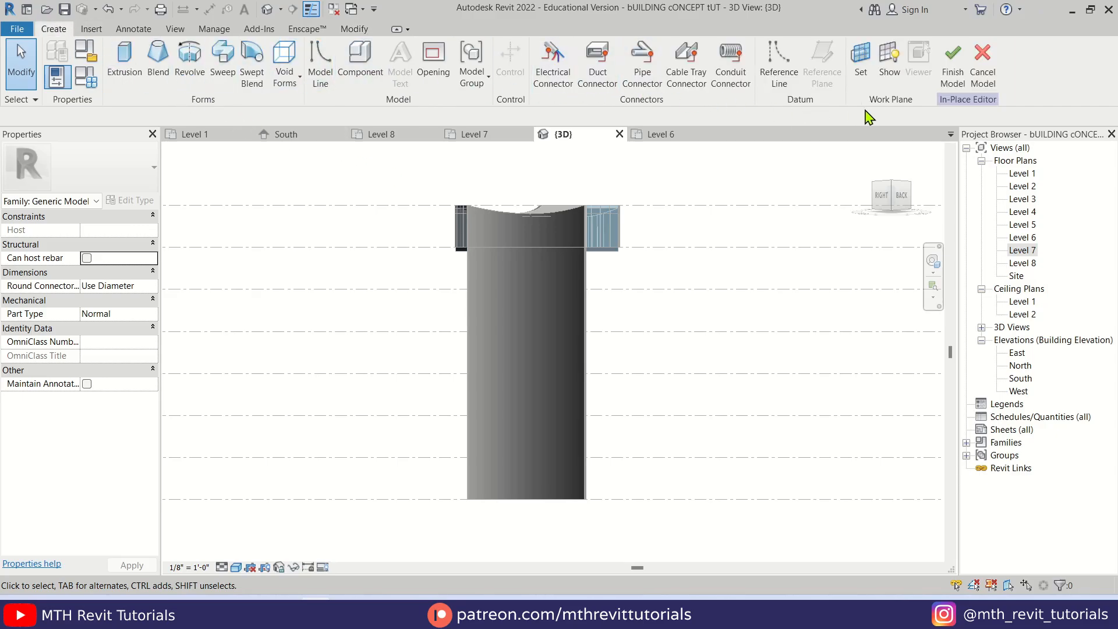
click(860, 81)
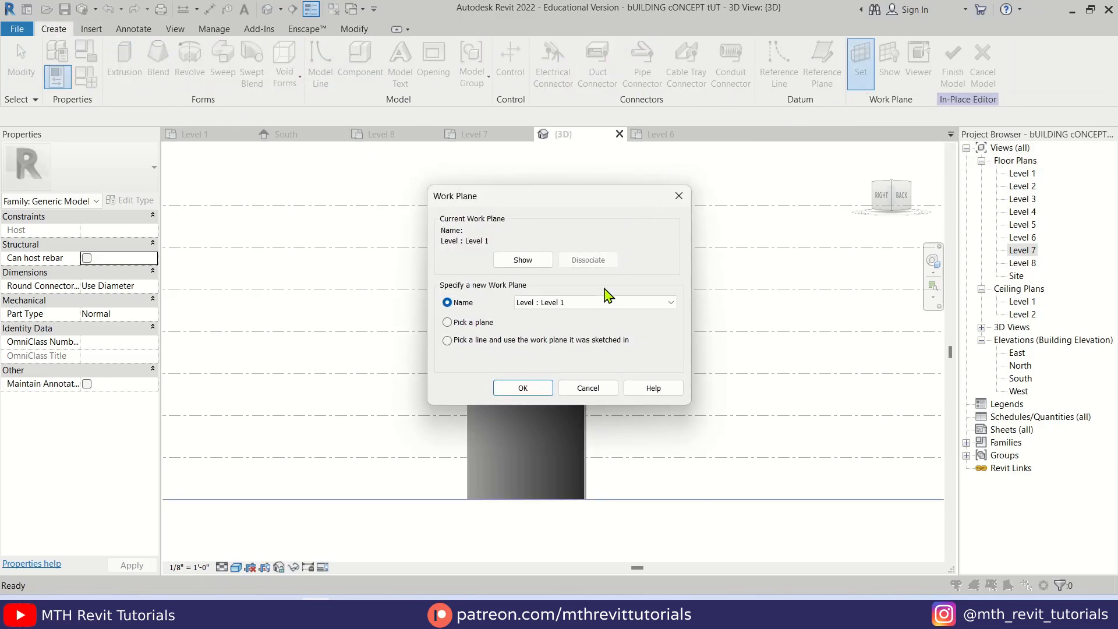
click(606, 302)
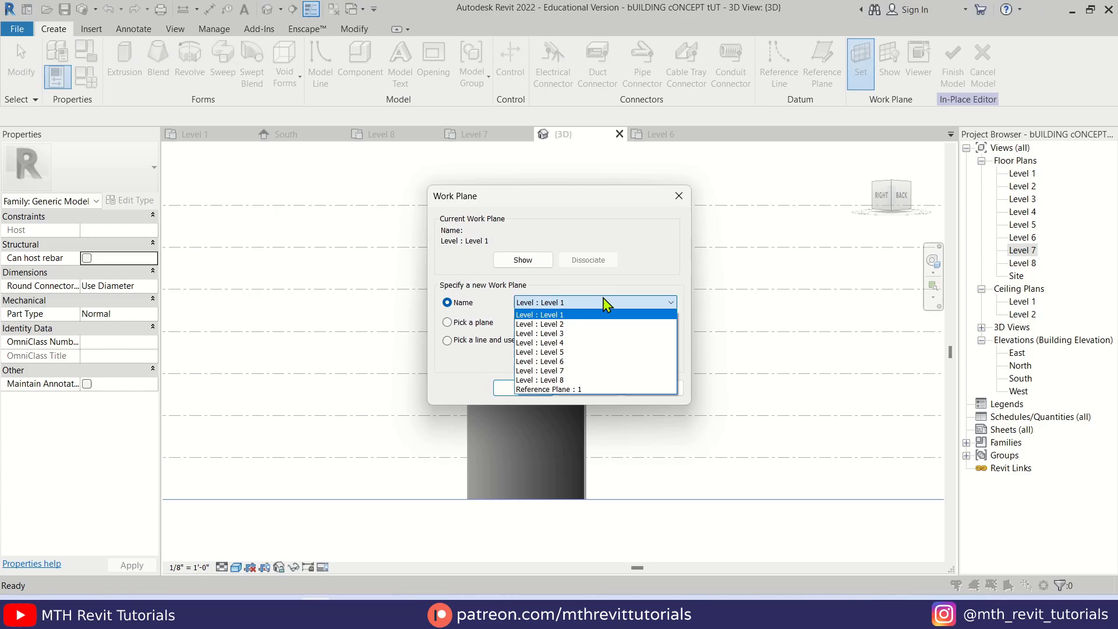
click(564, 390)
click(524, 388)
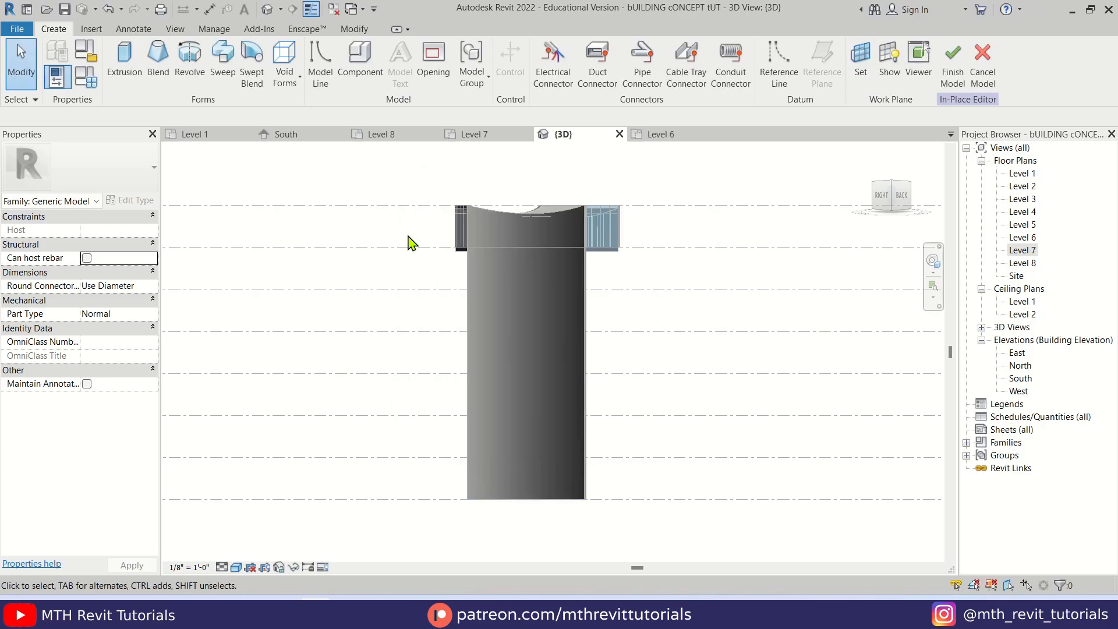
Start a void extrusion and sketch a 2' horizontal line along Level 1 from the curved wall's lower-left corner
click(300, 92)
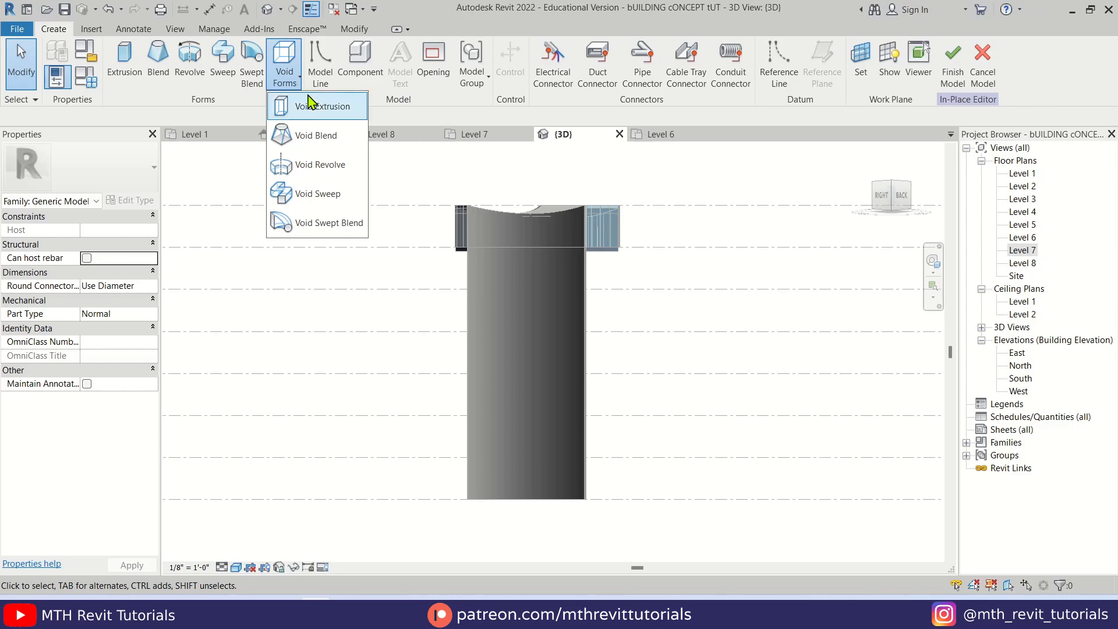
click(340, 109)
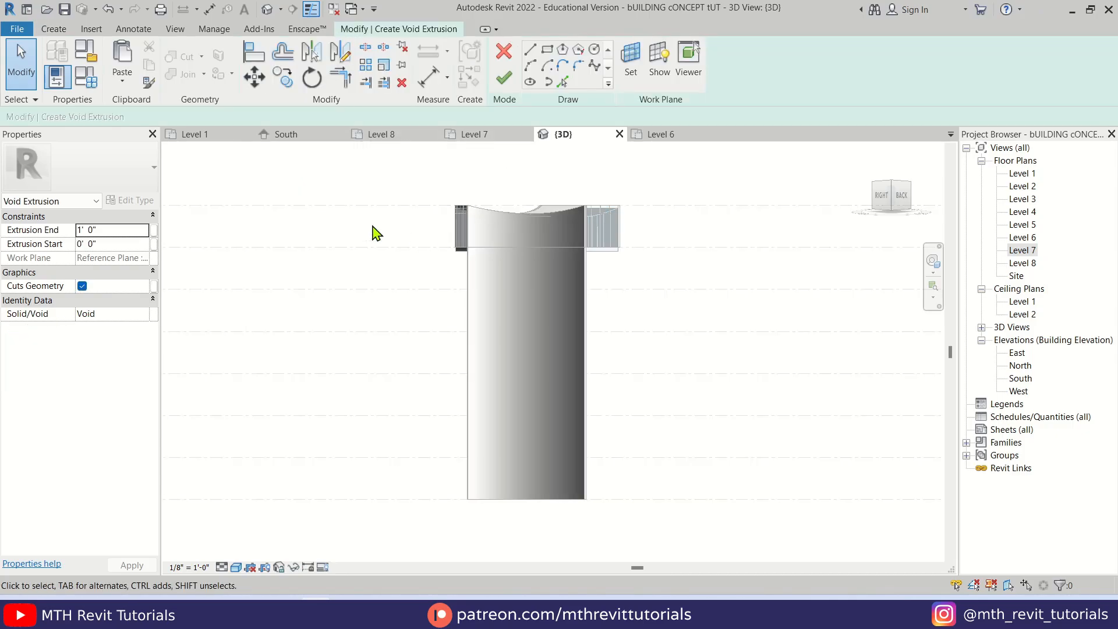
click(530, 50)
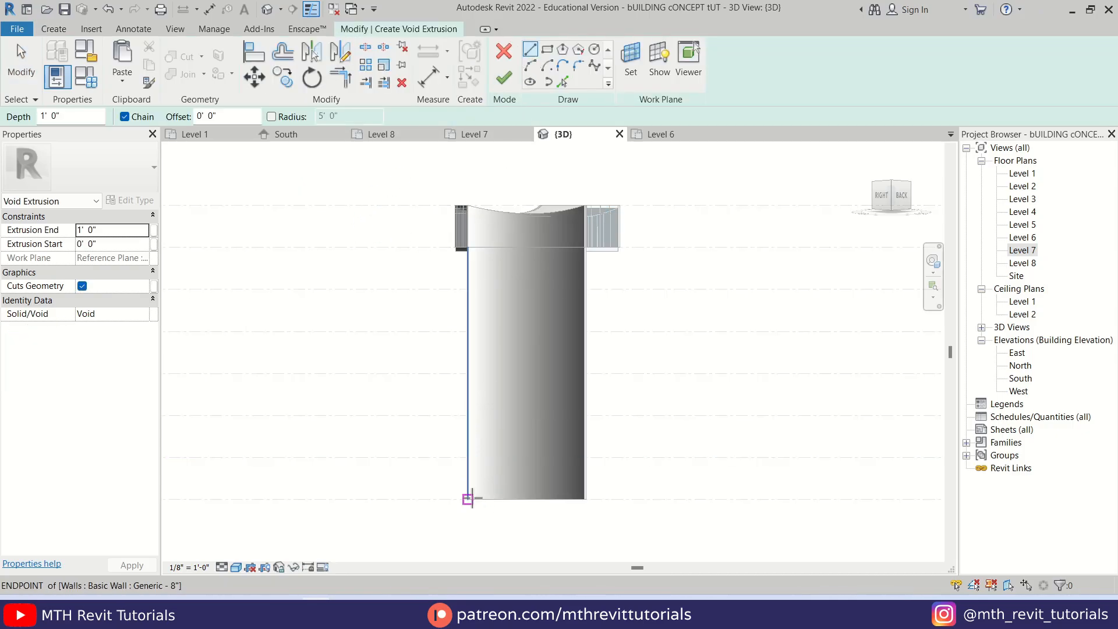
click(469, 499)
scroll(469, 495, up, 3)
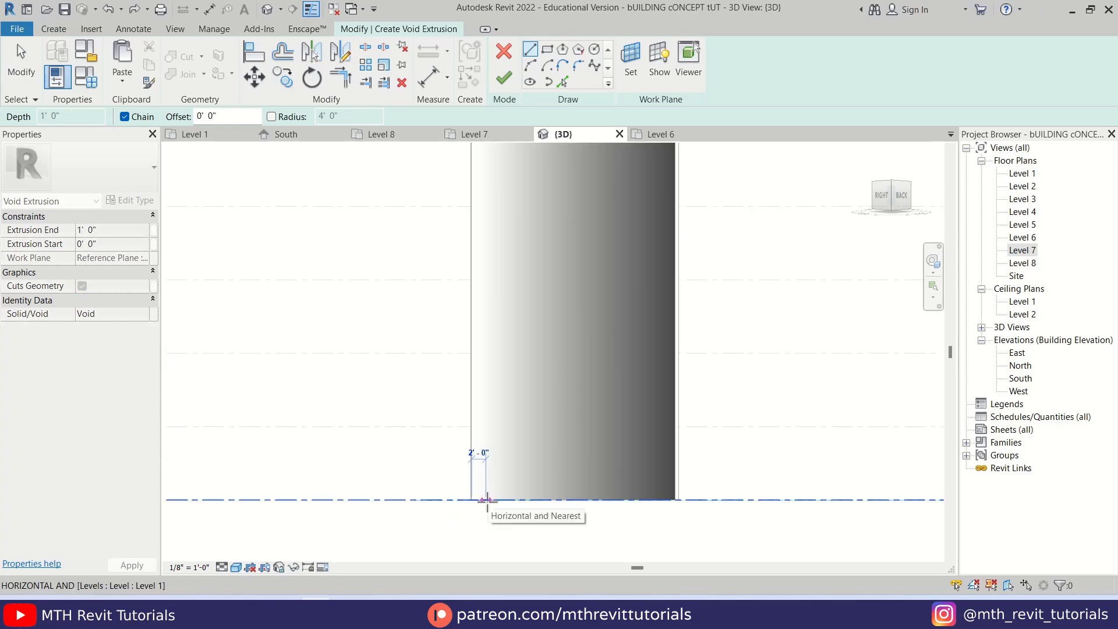
Continue the void profile with an inward-slanting side line about 67' long and a horizontal top line ending at the wall's middle
scroll(483, 285, down, 2)
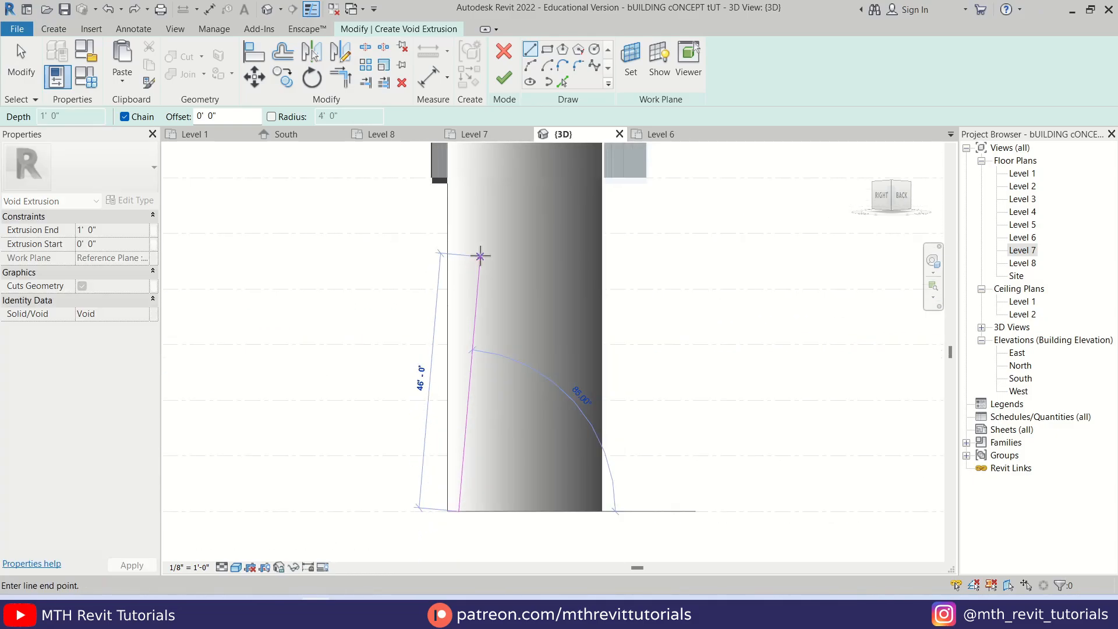
scroll(480, 256, down, 2)
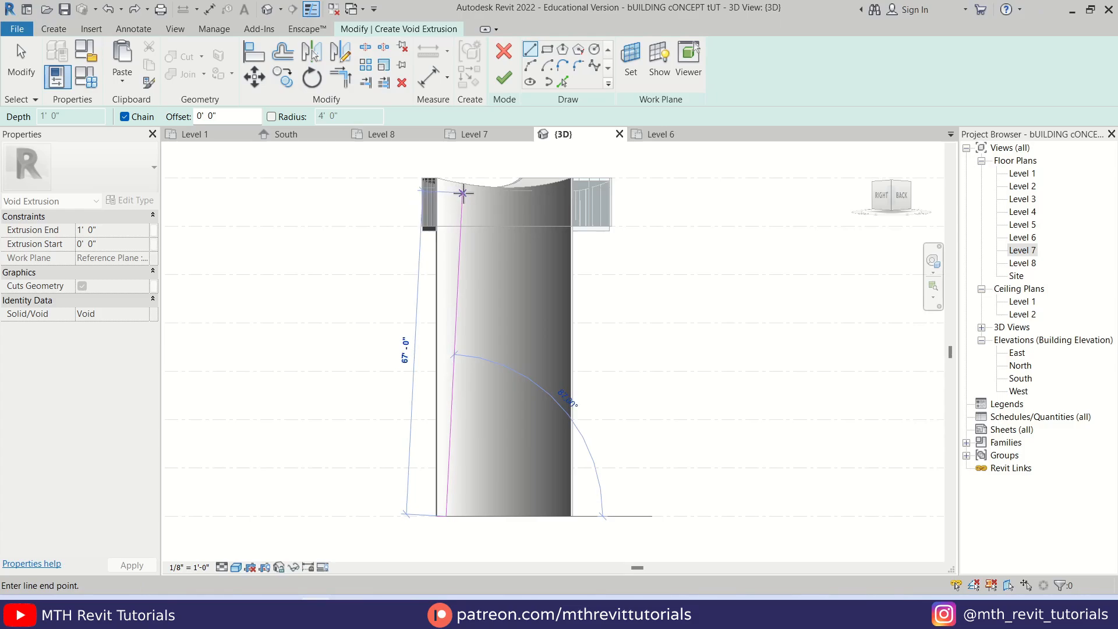
click(462, 192)
scroll(466, 189, up, 3)
middle_drag(487, 180, 499, 304)
click(502, 289)
key(Escape)
key(Escape)
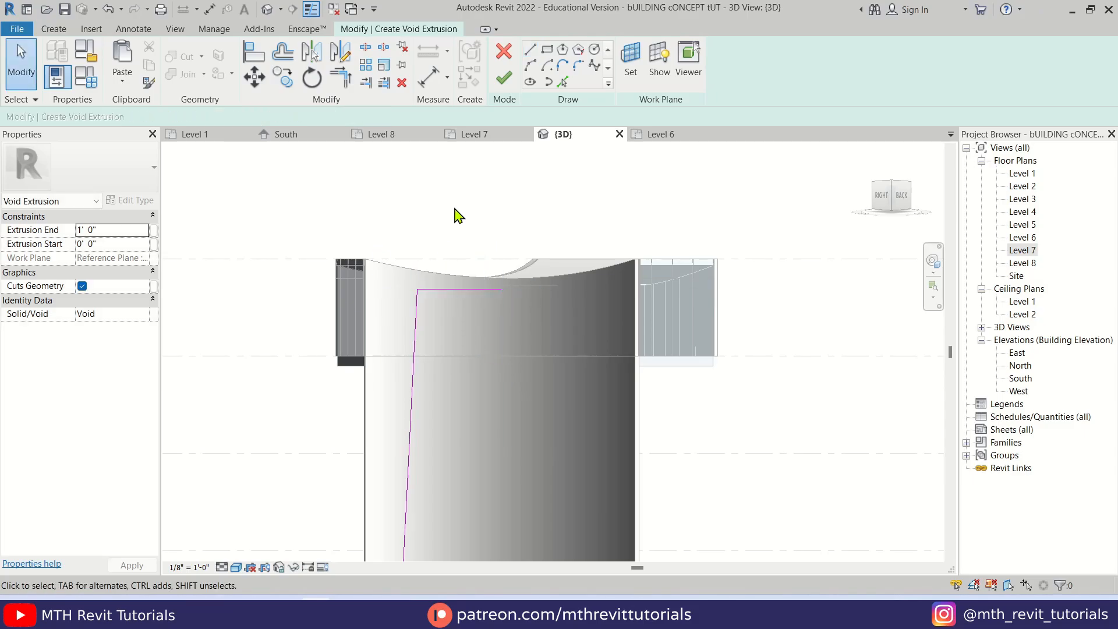
Mirror a copy of the slanted side and top line about a vertical axis drawn at the top line's free end
key(d)
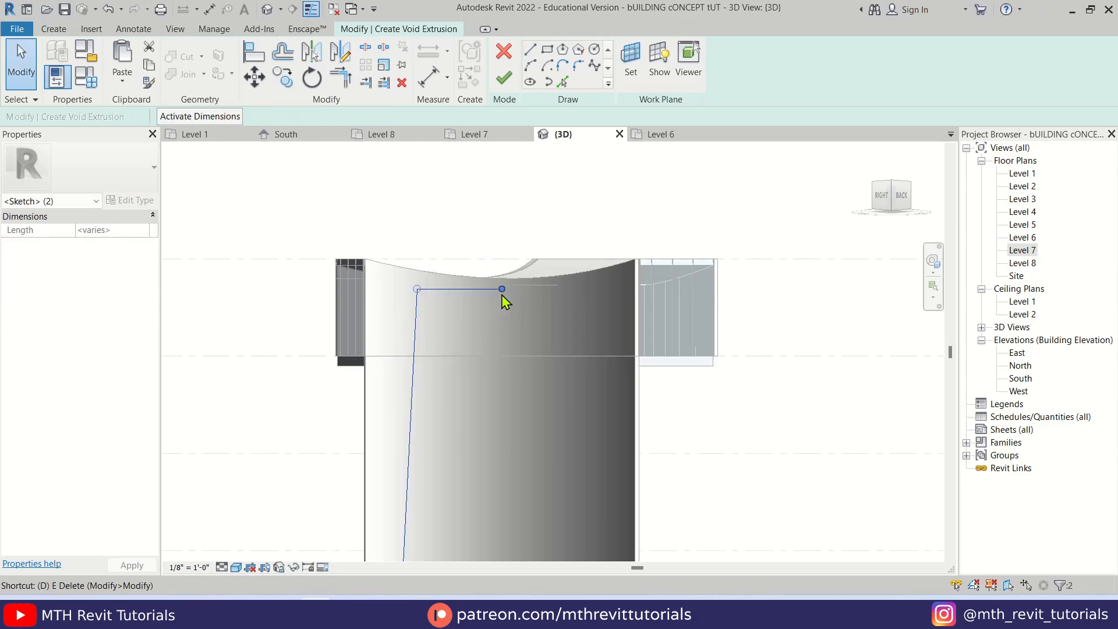
key(m)
click(501, 289)
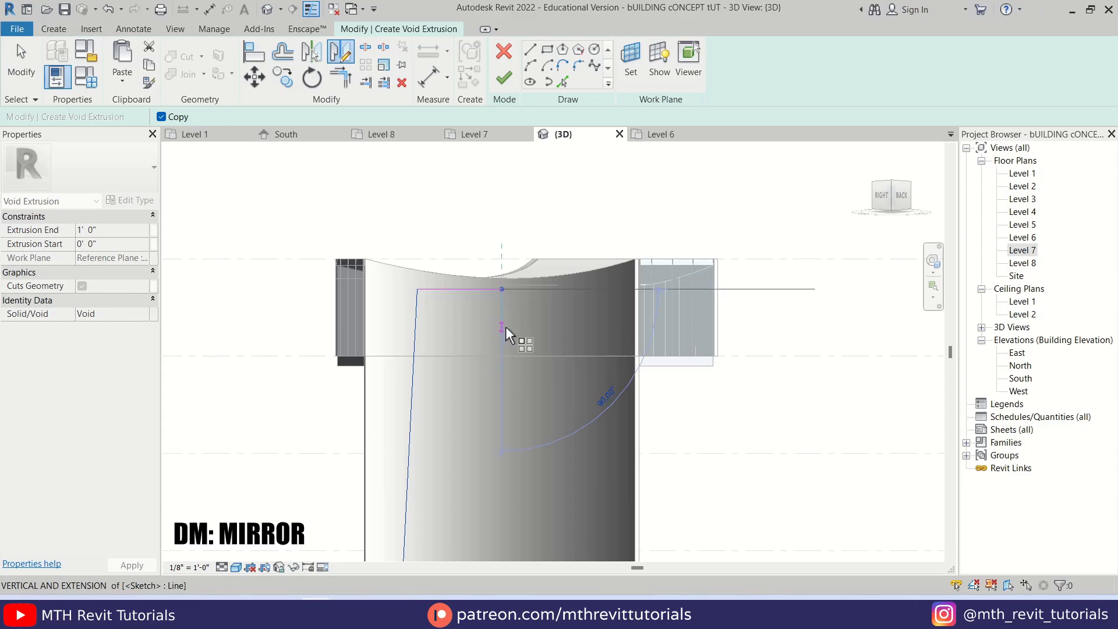
click(501, 327)
scroll(553, 381, down, 2)
key(Escape)
Round both upper corners of the void profile with 4' radius fillet arcs
scroll(554, 263, up, 3)
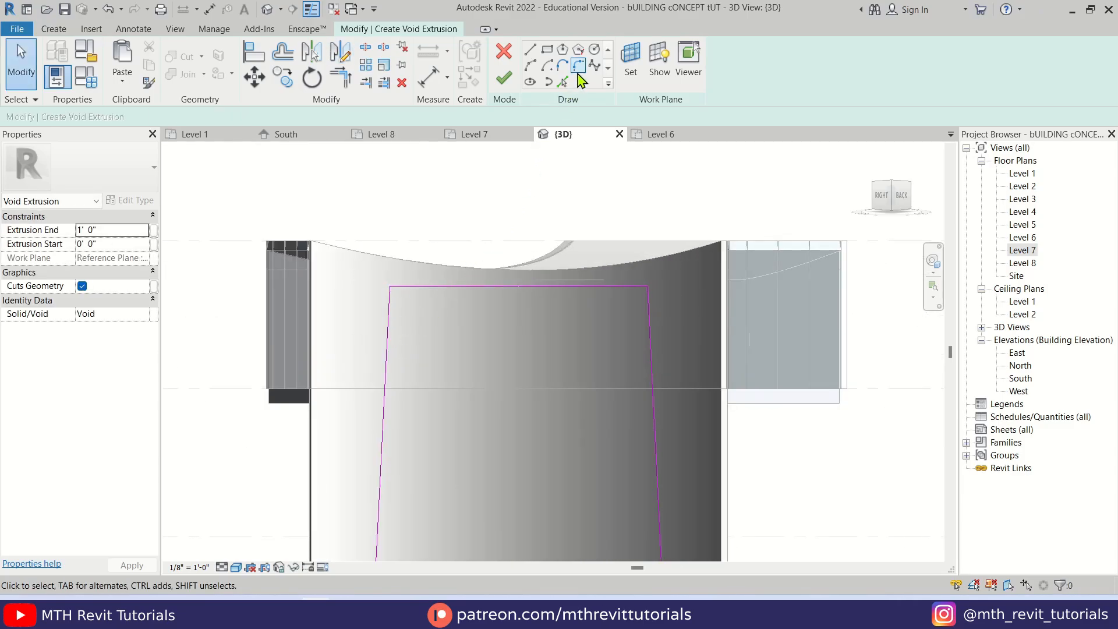
click(578, 67)
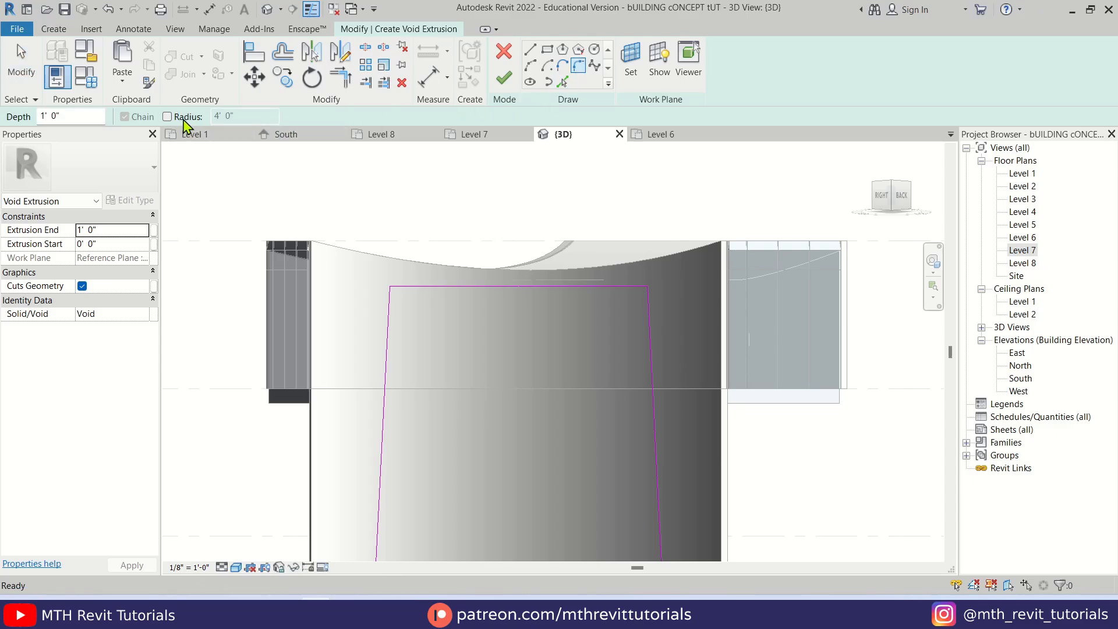
click(184, 118)
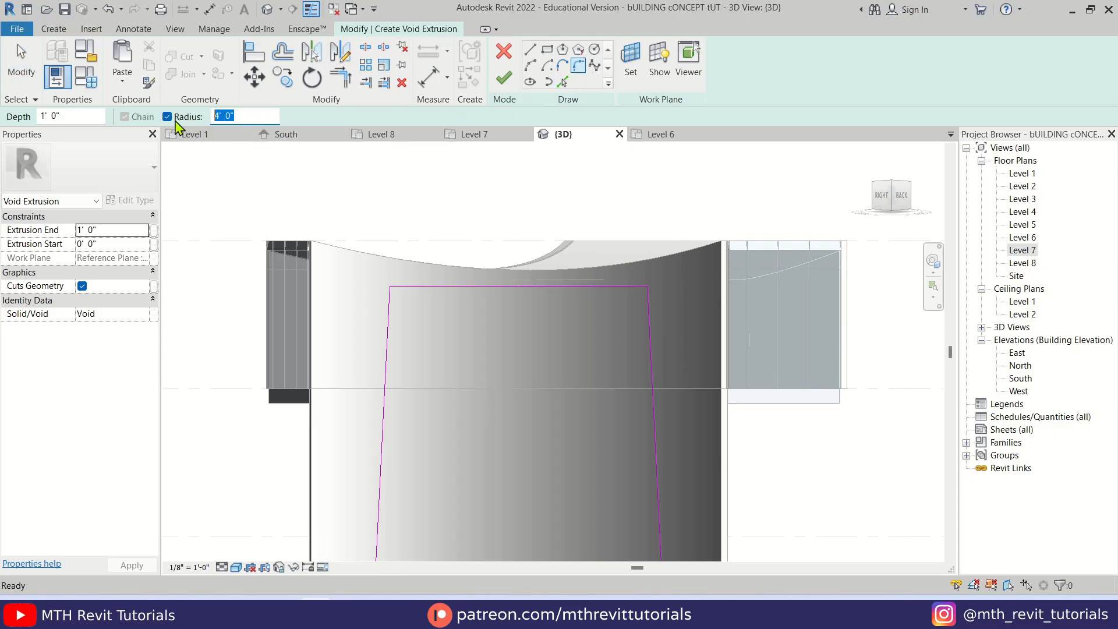
click(387, 354)
click(454, 287)
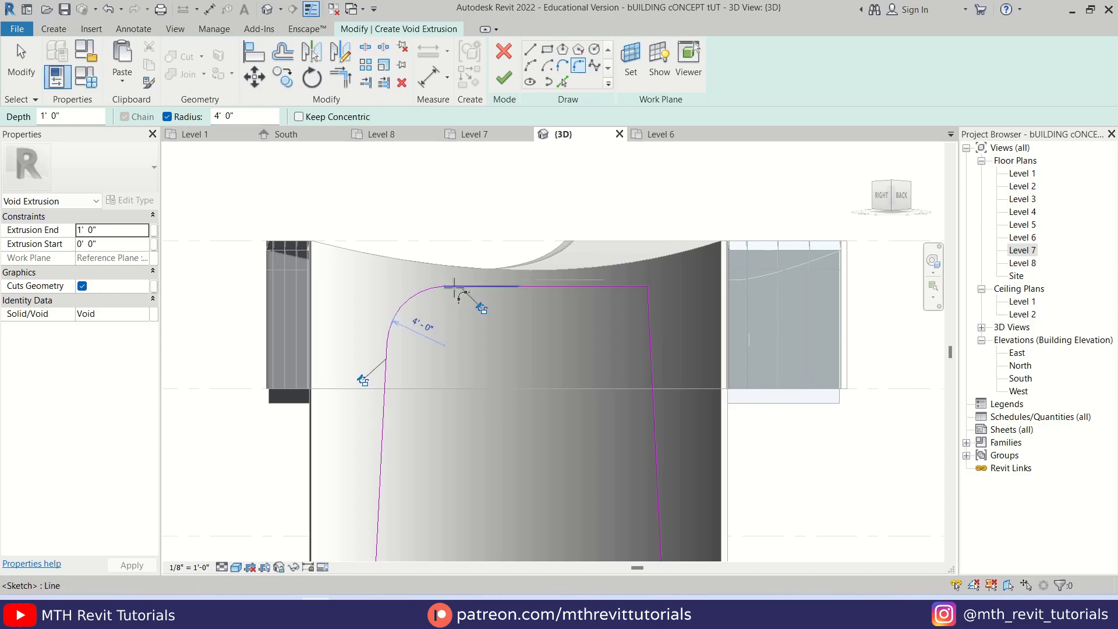
click(658, 317)
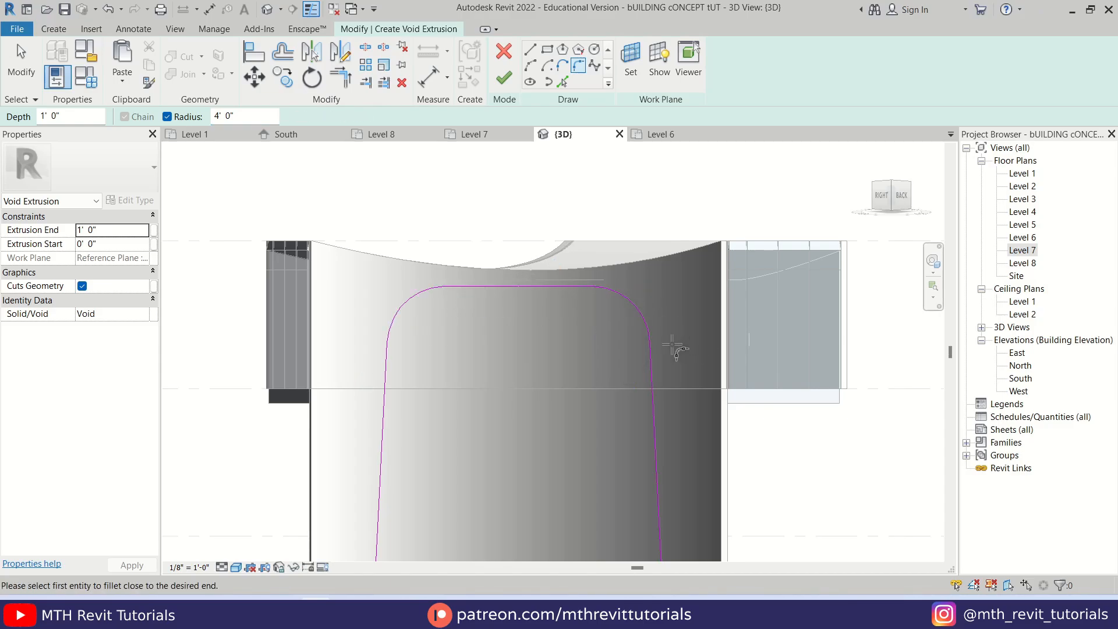
scroll(538, 290, down, 3)
key(Escape)
Trim and extend the base line to meet both slanted sides, closing the arch profile, and finish the void extrusion
scroll(531, 465, up, 2)
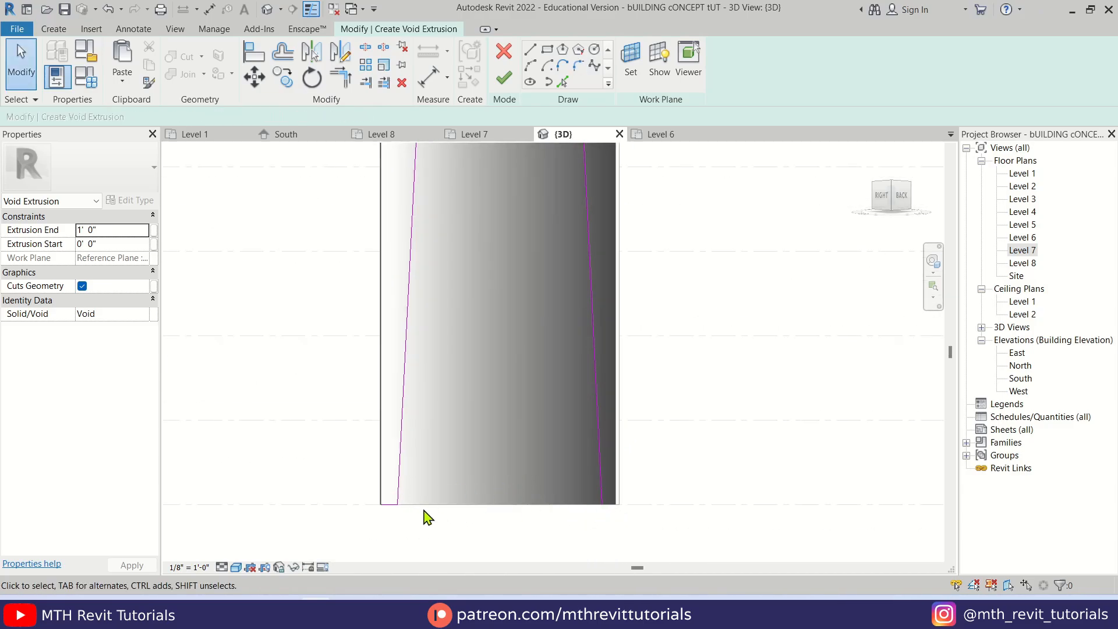
scroll(386, 517, up, 2)
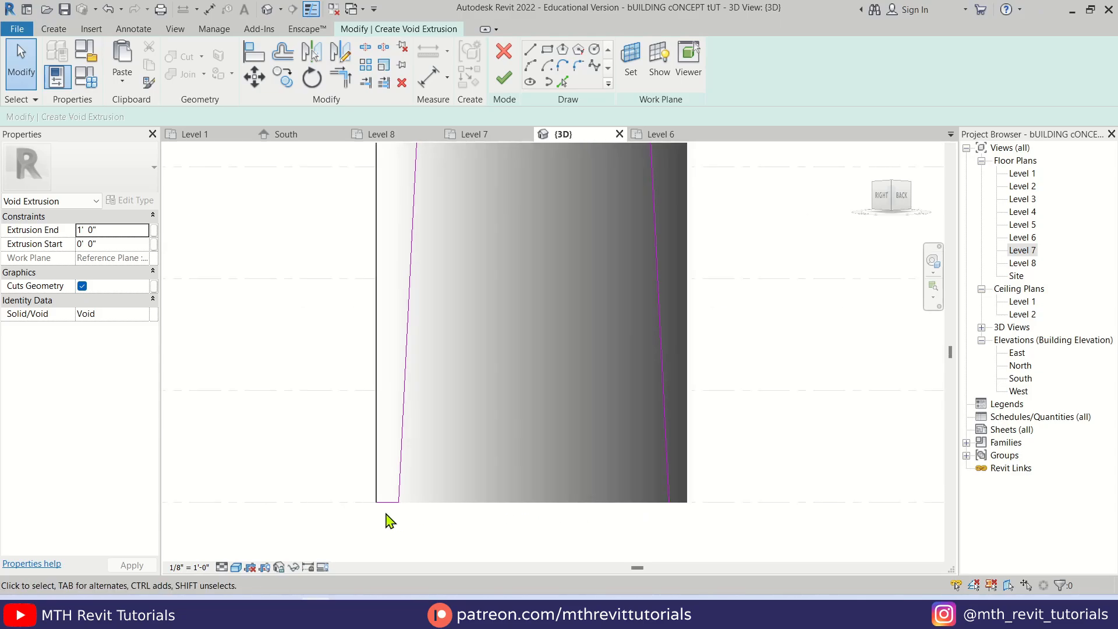
scroll(387, 507, up, 1)
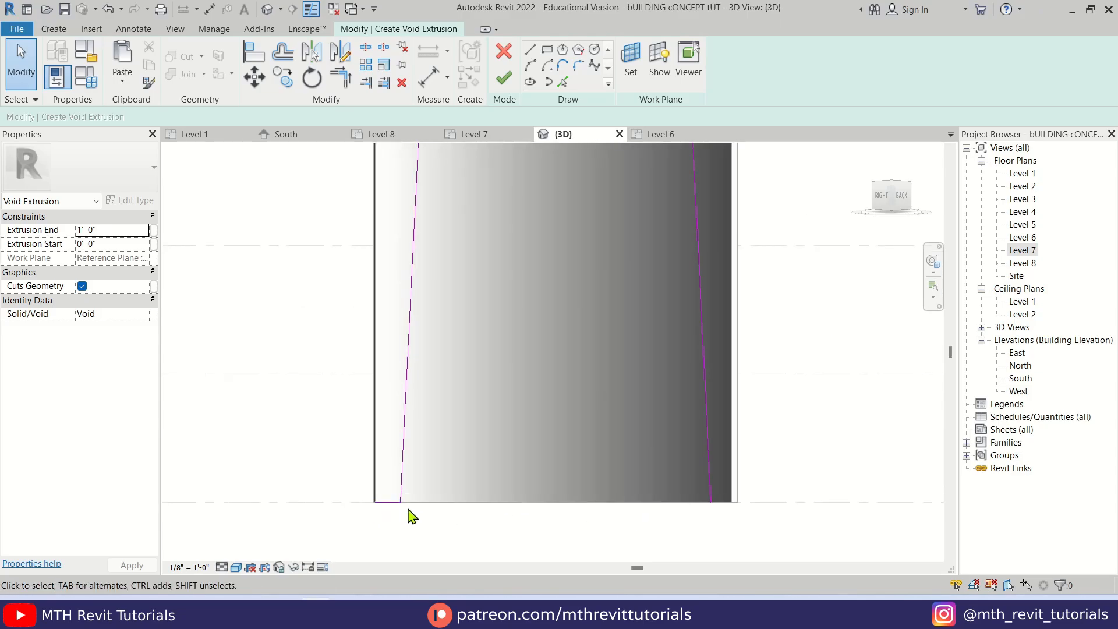
key(r)
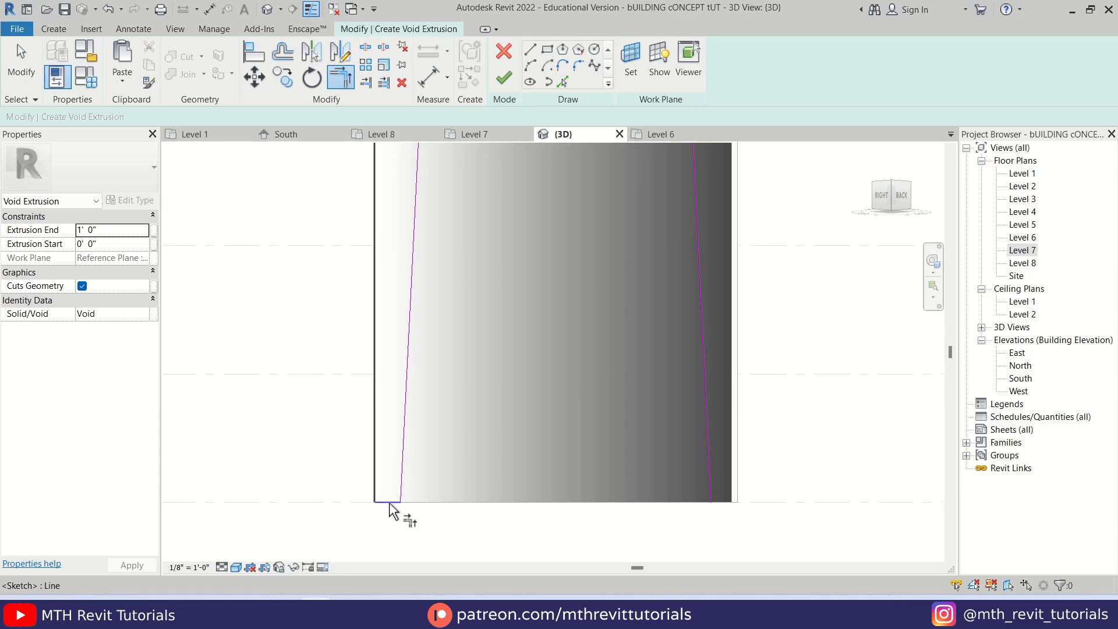
click(391, 504)
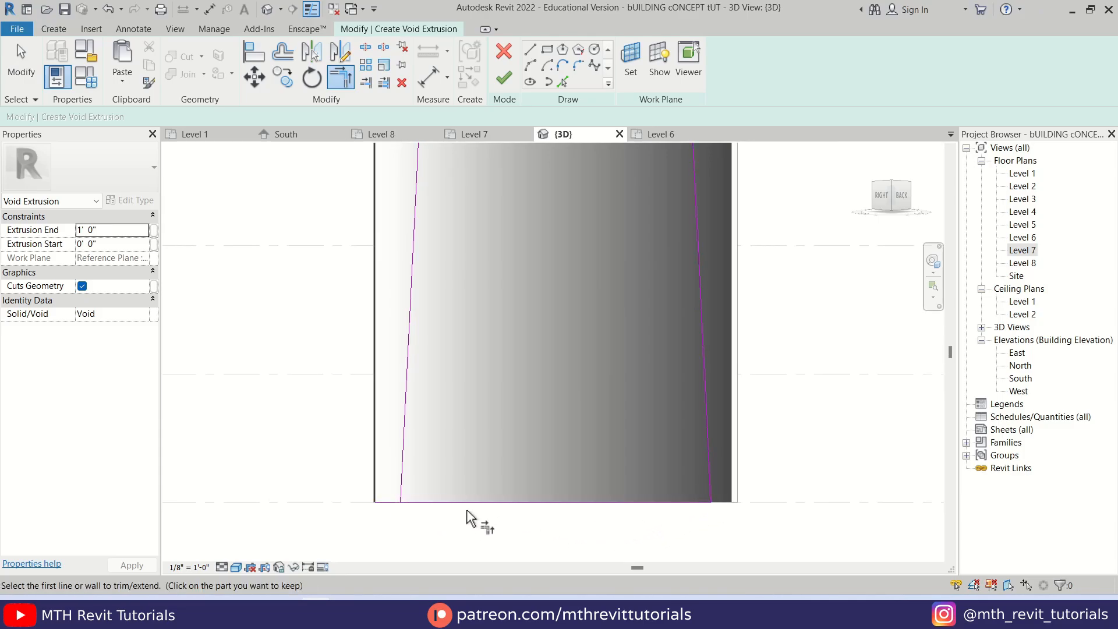
click(411, 486)
key(Escape)
scroll(469, 423, down, 5)
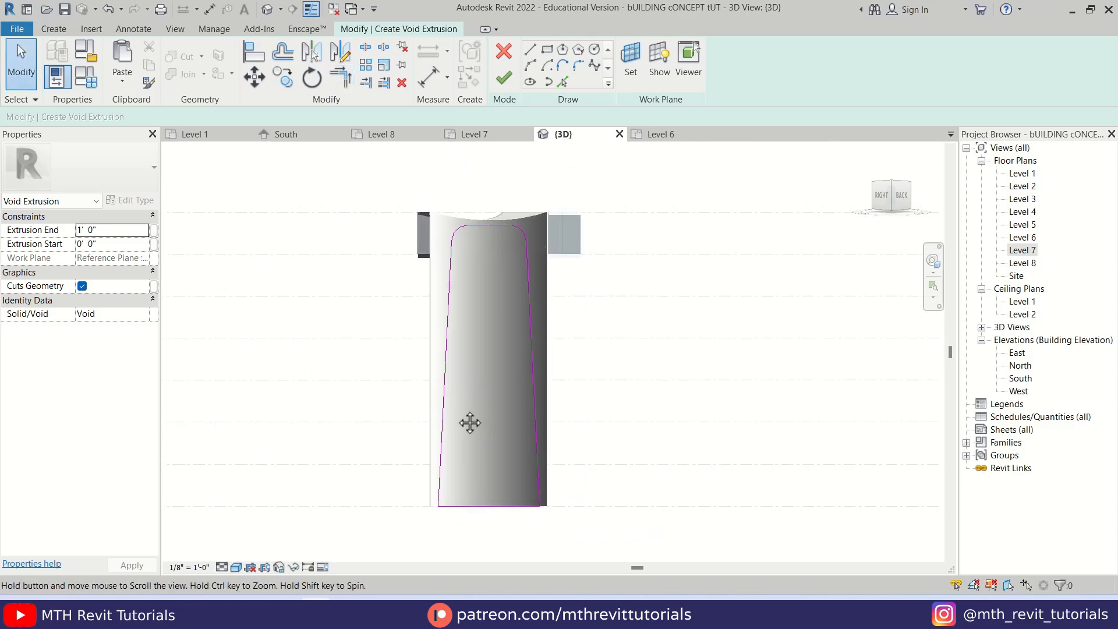
middle_drag(470, 423, 455, 418)
click(503, 78)
Stretch the void extrusion's depth in both directions so that it passes completely through the curved wall
shift+middle_drag(593, 264, 475, 304)
scroll(474, 304, up, 3)
key(Escape)
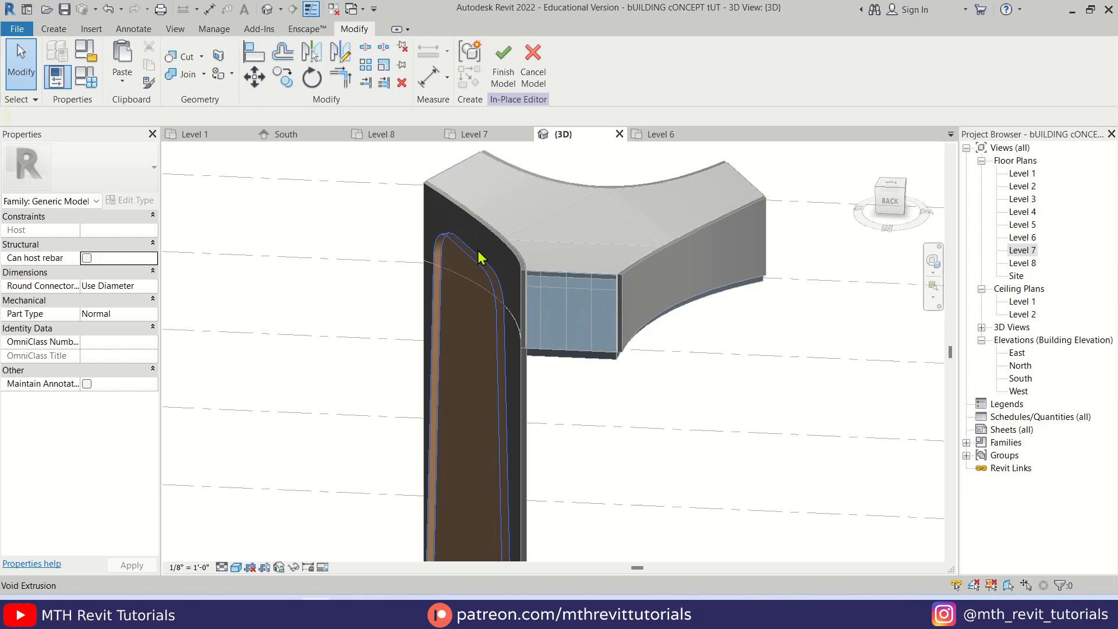
click(478, 263)
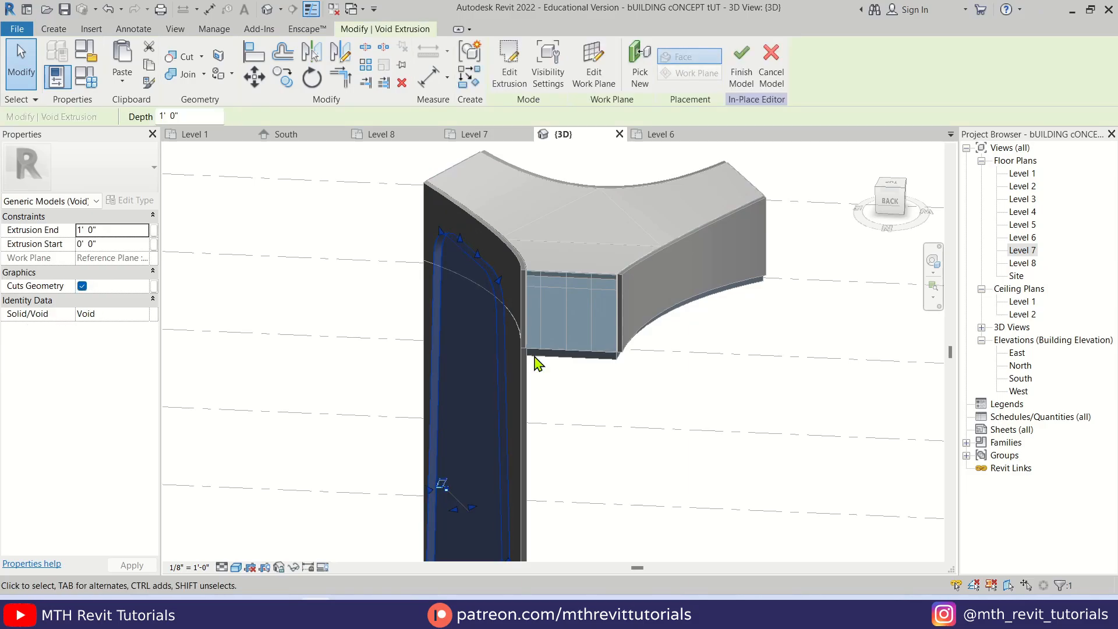
scroll(489, 419, up, 4)
scroll(462, 406, up, 2)
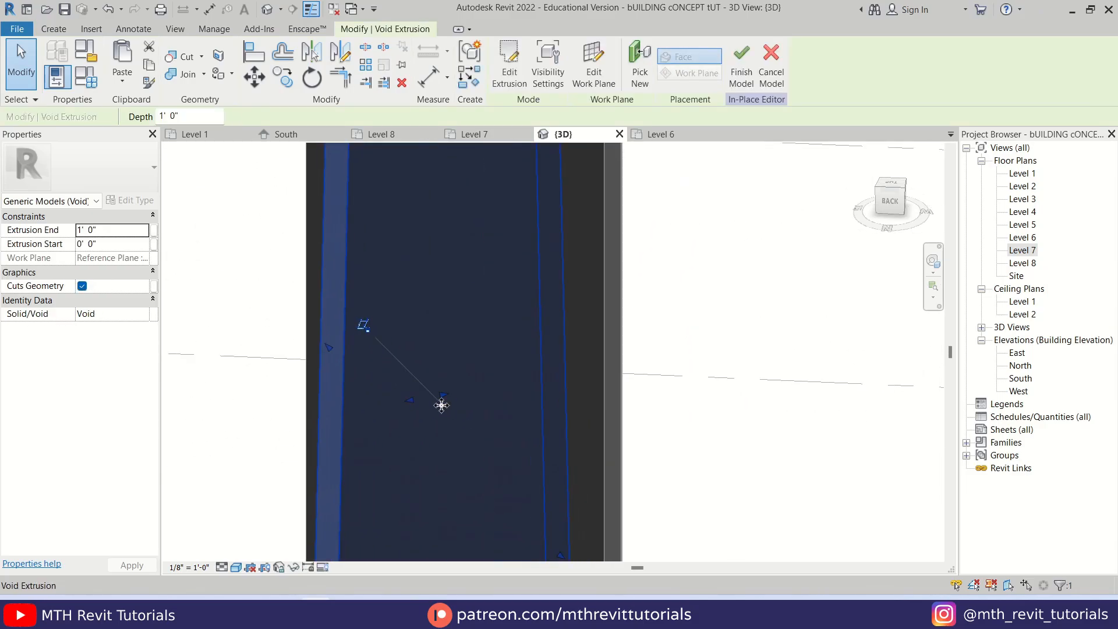
drag(451, 400, 524, 372)
drag(425, 412, 325, 419)
click(689, 307)
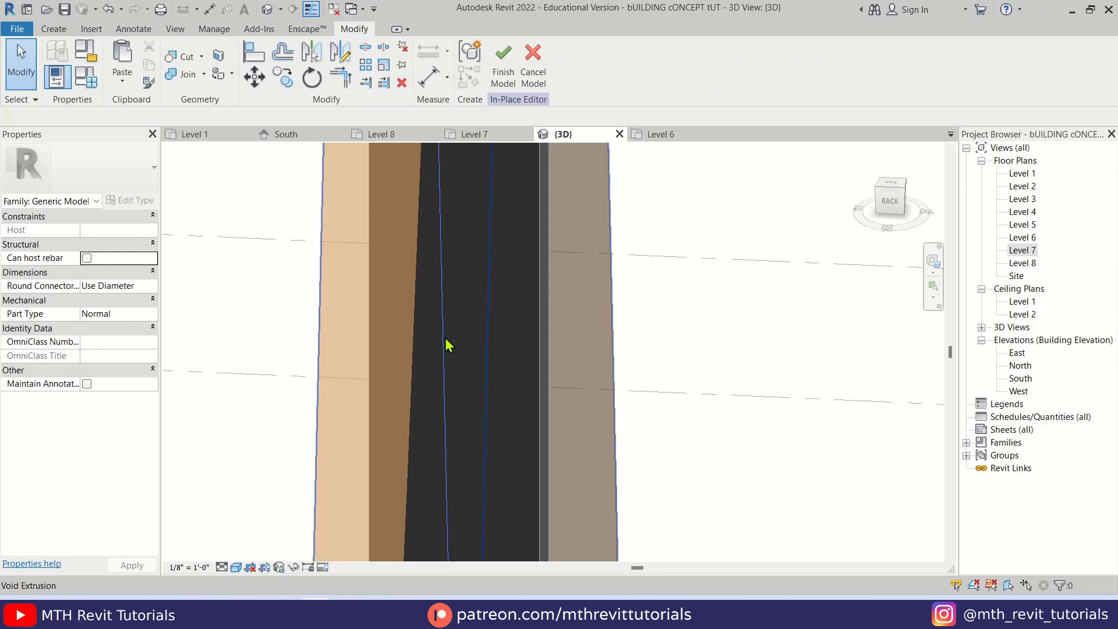
Cut the arch opening out of both the upper and lower curved walls with the void extrusion
shift+middle_drag(446, 344, 486, 374)
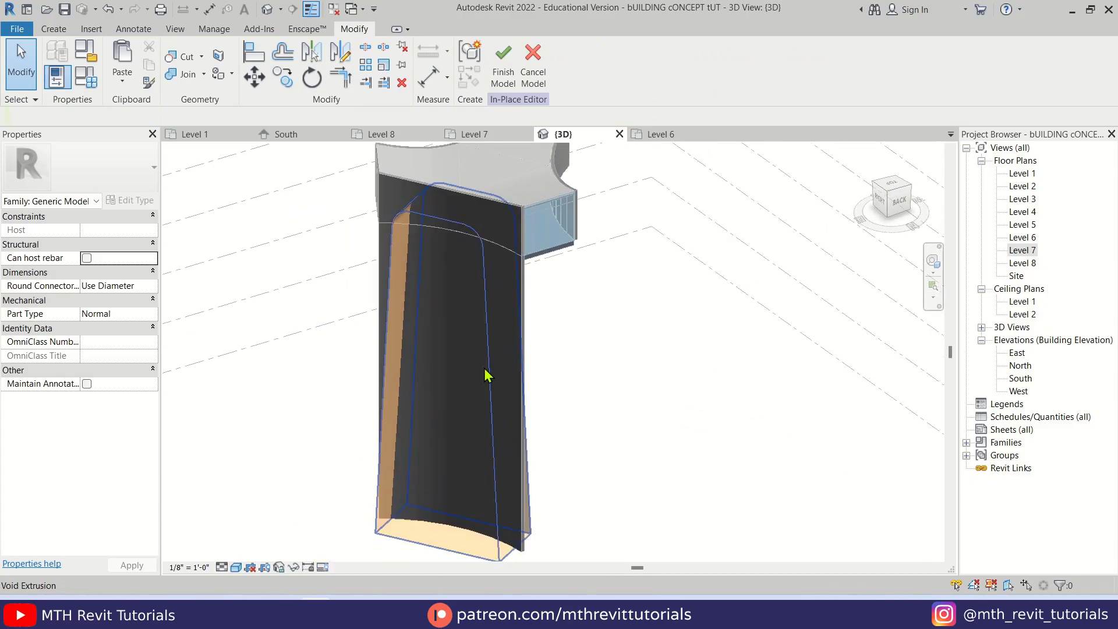
shift+middle_drag(499, 215, 353, 178)
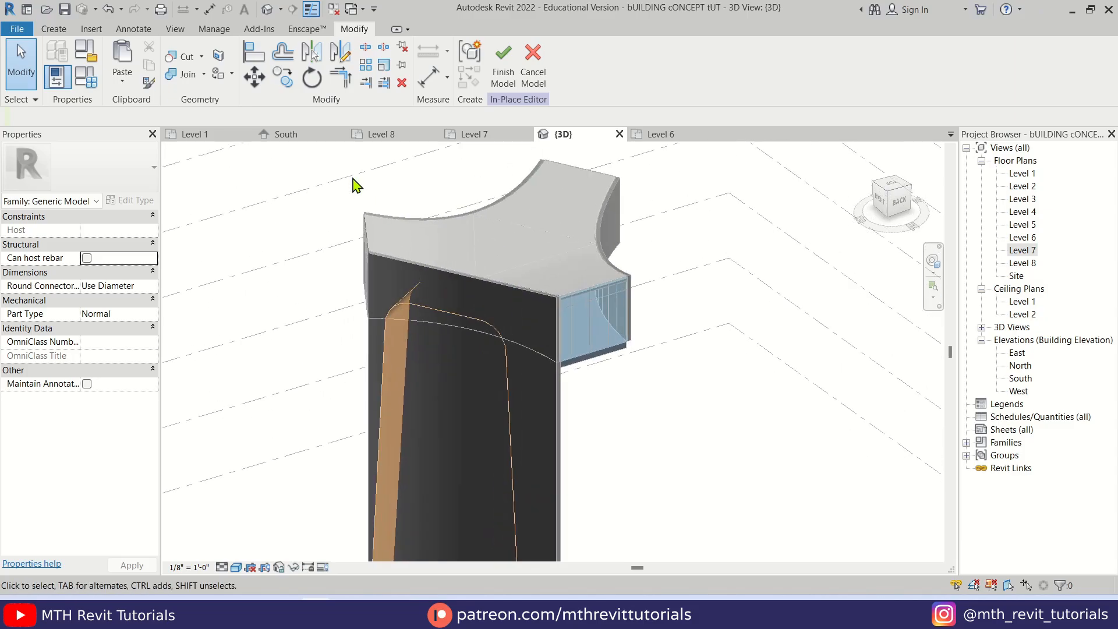
click(189, 58)
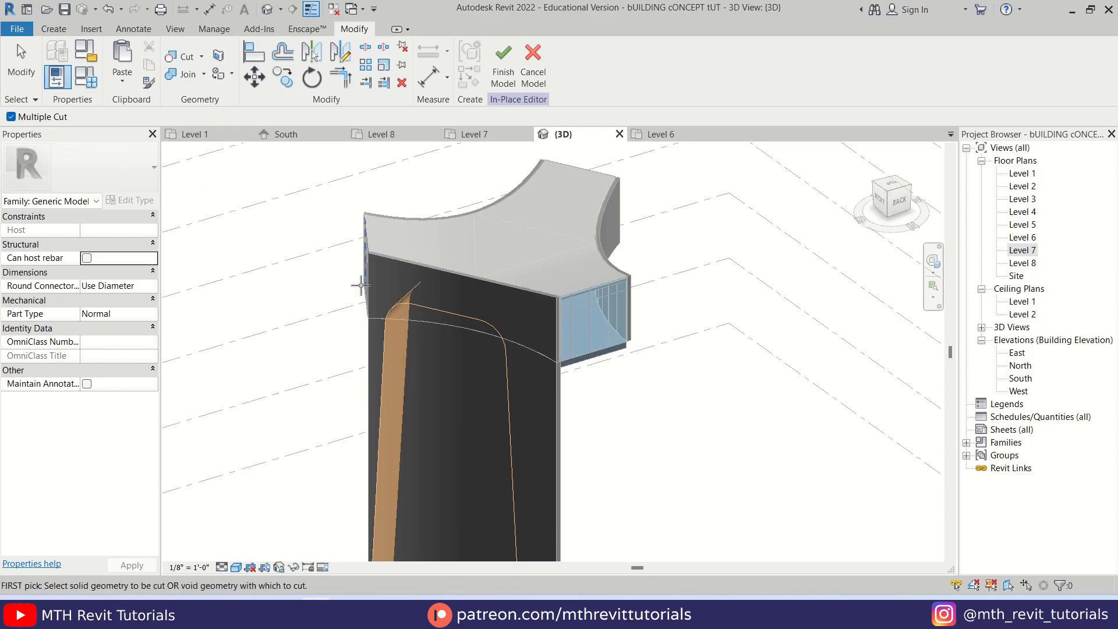
scroll(404, 256, up, 2)
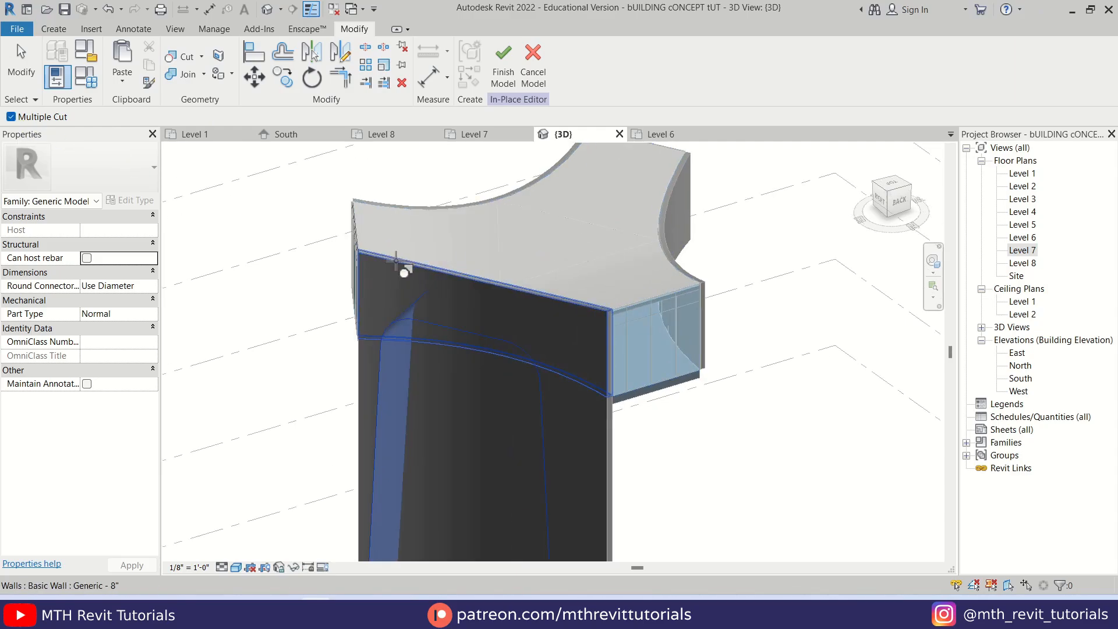
click(396, 261)
middle_drag(636, 396, 606, 279)
click(574, 317)
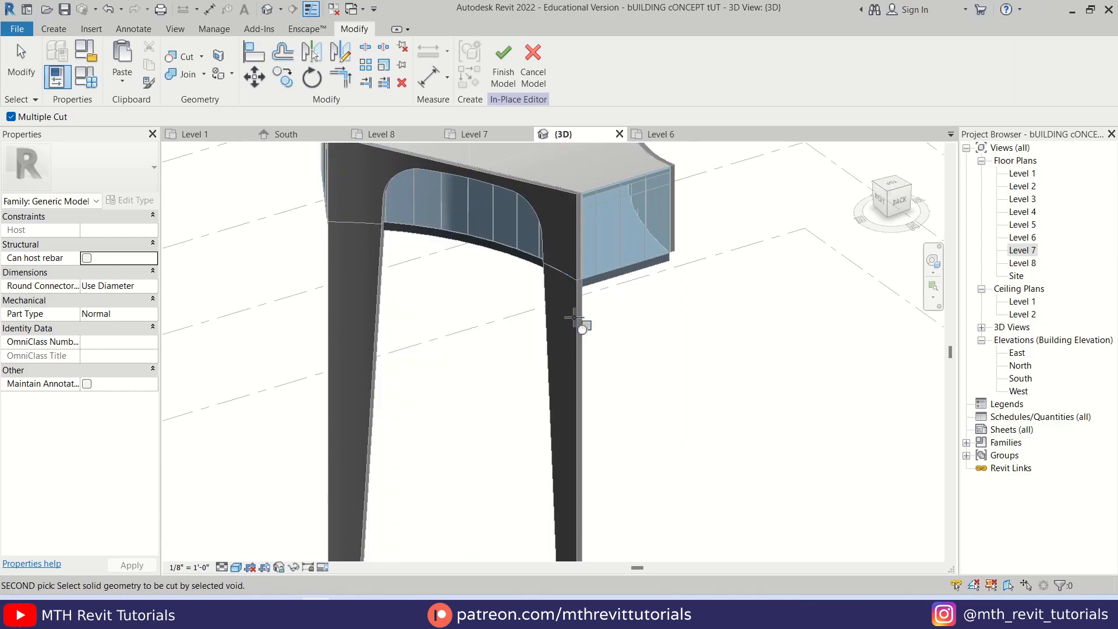
key(Escape)
key(Escape)
scroll(451, 357, down, 4)
shift+middle_drag(451, 358, 547, 369)
scroll(446, 271, up, 5)
middle_drag(391, 256, 426, 413)
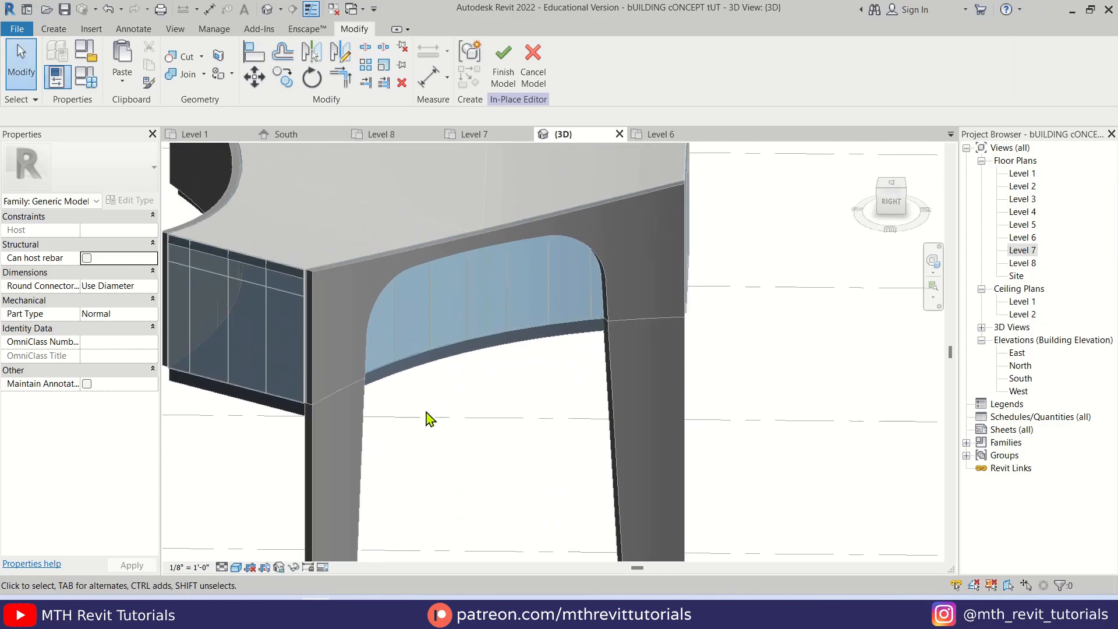
Place a reference plane across the ends of the front curved wall in the Level 7 plan and name it 2
scroll(471, 344, down, 5)
shift+middle_drag(471, 344, 389, 387)
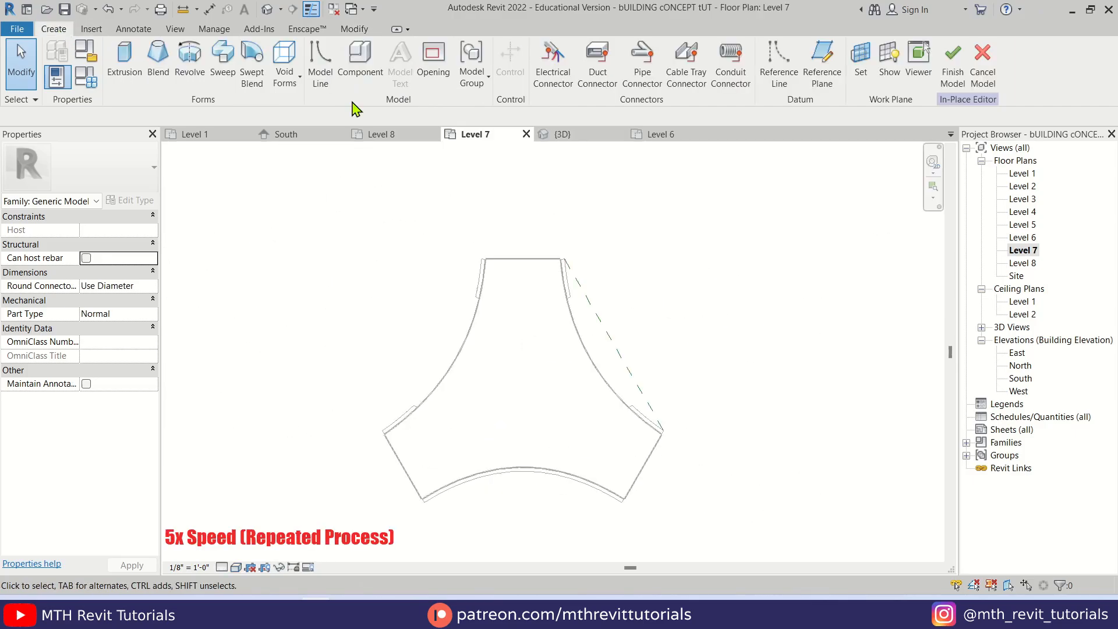
key(r)
key(p)
scroll(621, 501, up, 3)
scroll(666, 442, up, 4)
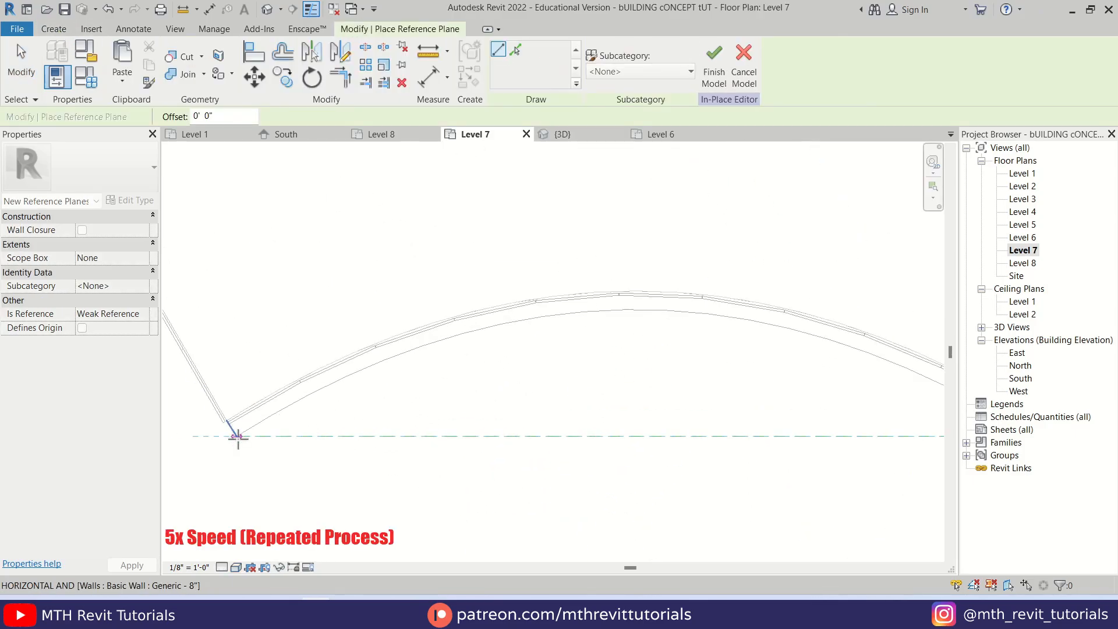
click(237, 438)
key(Escape)
key(Escape)
click(242, 425)
text(2)
click(279, 349)
Start a void extrusion in the 3D view facing the front, with reference plane 2 as its work plane
click(562, 135)
scroll(411, 325, down, 4)
shift+middle_drag(411, 325, 552, 327)
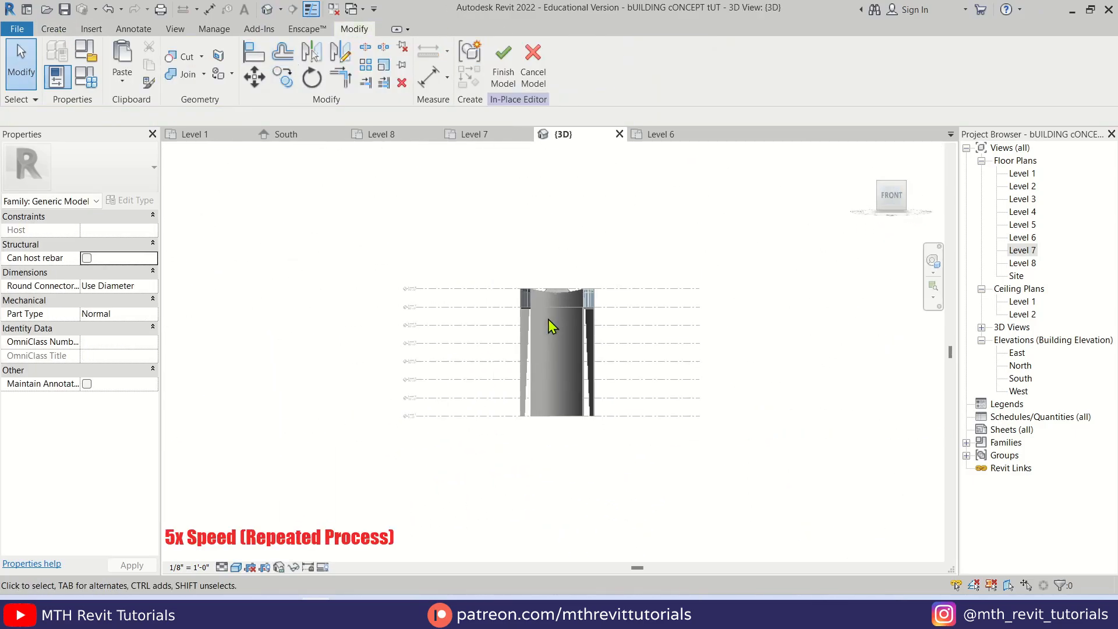
scroll(640, 337, up, 3)
click(53, 29)
click(282, 65)
click(309, 109)
click(631, 65)
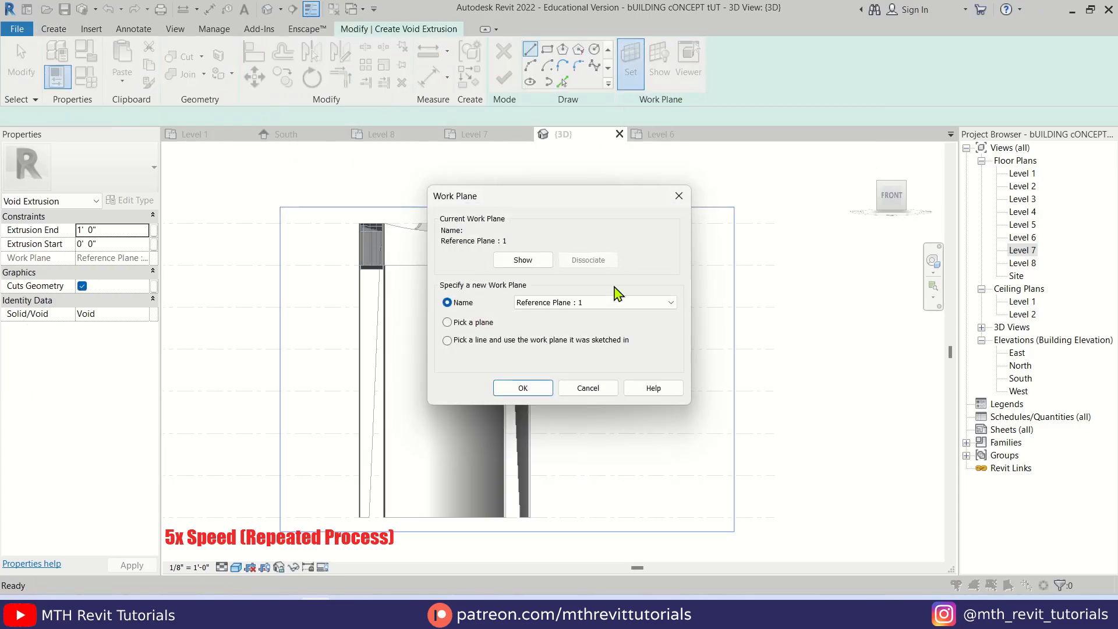
click(606, 302)
click(538, 399)
click(524, 388)
Sketch a short base segment, the slanted left side and half of the horizontal top edge of the arch profile on the front wall
scroll(382, 535, up, 3)
click(387, 501)
click(400, 500)
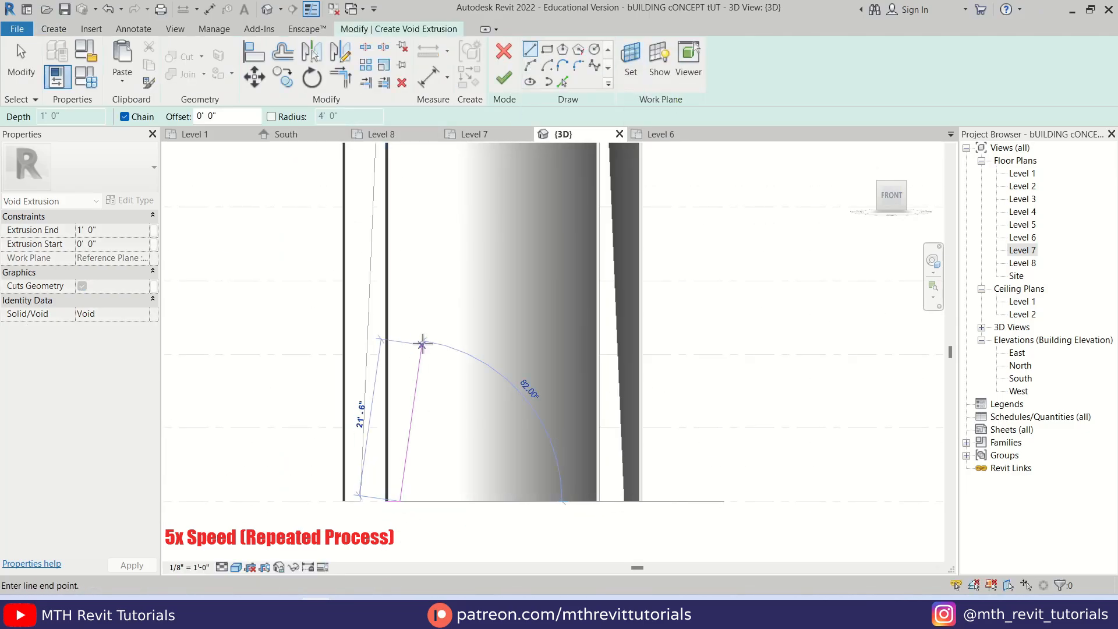
scroll(422, 343, down, 5)
scroll(407, 247, up, 6)
scroll(394, 245, down, 5)
scroll(396, 239, up, 6)
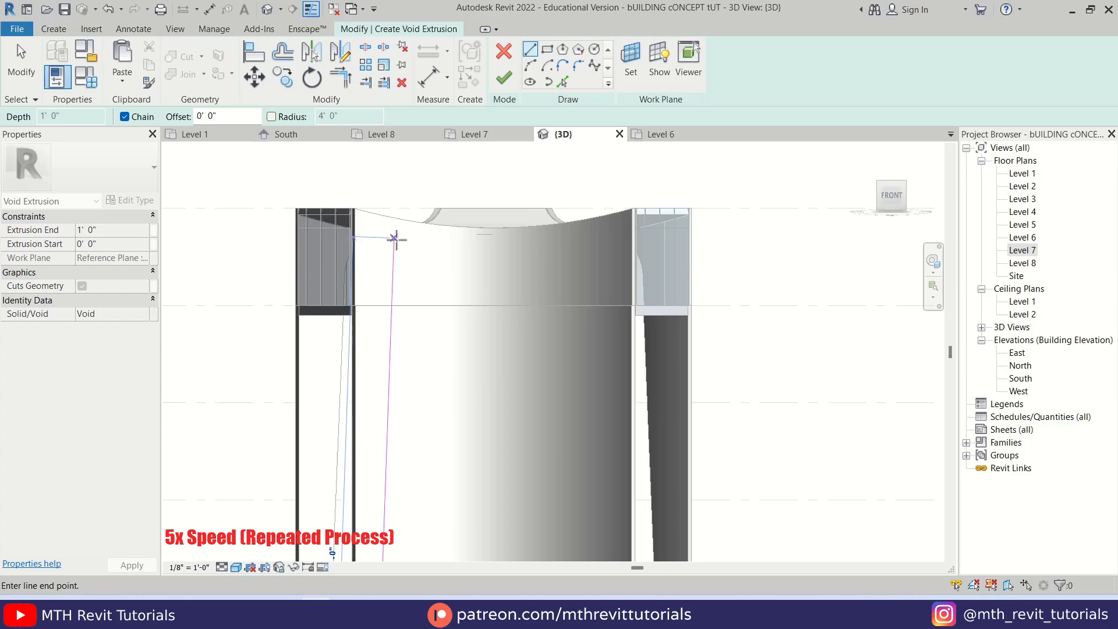
scroll(492, 242, down, 1)
click(491, 240)
key(Escape)
key(Escape)
Mirror the slanted side and top edge about a vertical axis through the middle of the curved wall
scroll(430, 241, up, 1)
drag(443, 193, 374, 324)
scroll(487, 277, down, 2)
key(d)
key(m)
scroll(501, 265, up, 4)
click(499, 259)
click(499, 296)
Round the upper-left corner of the void profile with a 4' radius fillet arc
scroll(495, 326, down, 7)
middle_drag(486, 370, 518, 329)
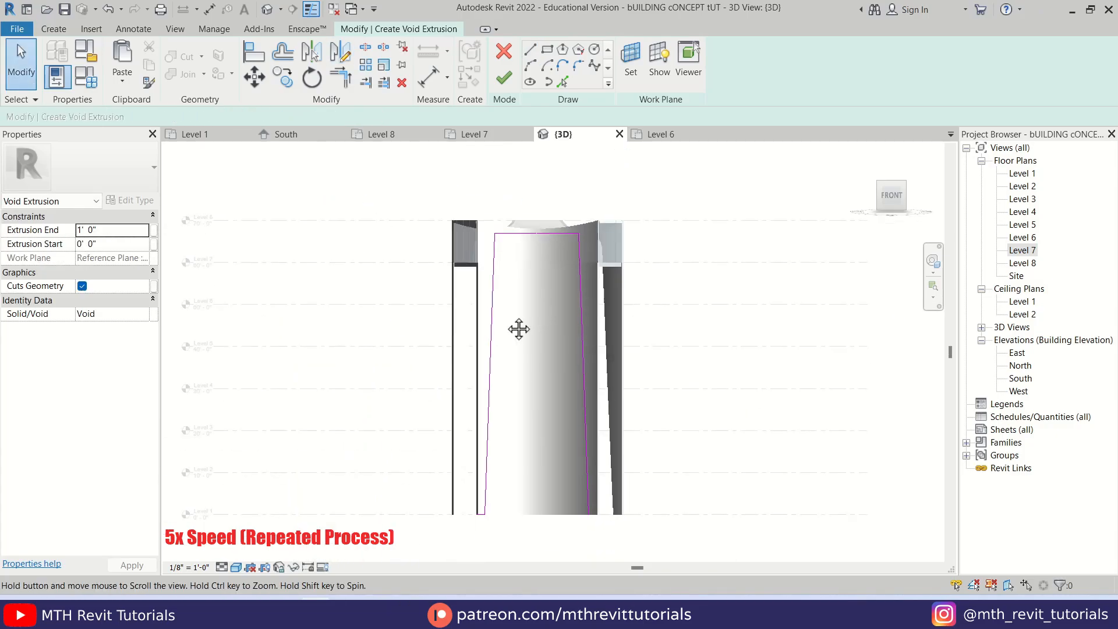
scroll(518, 329, up, 3)
click(578, 65)
click(457, 297)
click(415, 346)
click(677, 349)
key(Escape)
key(Escape)
scroll(652, 361, down, 2)
middle_drag(576, 512, 483, 227)
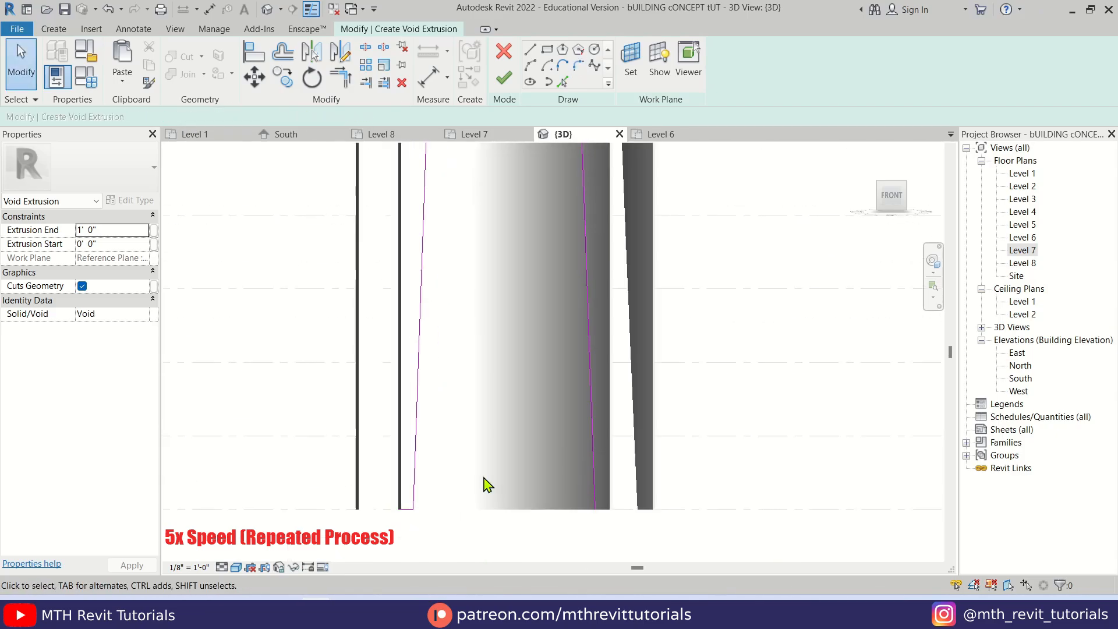
Round the upper-right corner of the profile with a matching 4' fillet arc and set the view to Hidden Line display
scroll(425, 513, up, 2)
key(t)
key(r)
key(Escape)
scroll(694, 512, down, 3)
scroll(698, 268, up, 3)
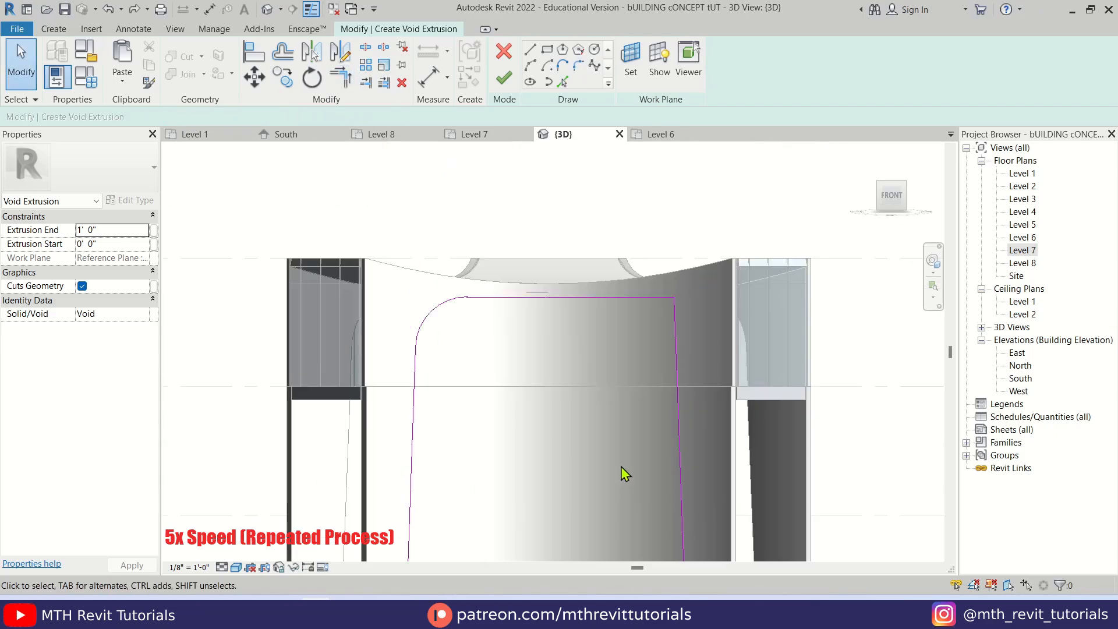
key(h)
key(l)
Trim and extend the base line to both slanted sides, closing the arch profile on the front wall, and finish the void extrusion
scroll(621, 466, down, 2)
middle_drag(475, 507, 465, 372)
scroll(436, 443, up, 2)
key(t)
key(r)
click(458, 458)
click(400, 402)
scroll(408, 402, down, 3)
middle_drag(466, 326, 448, 454)
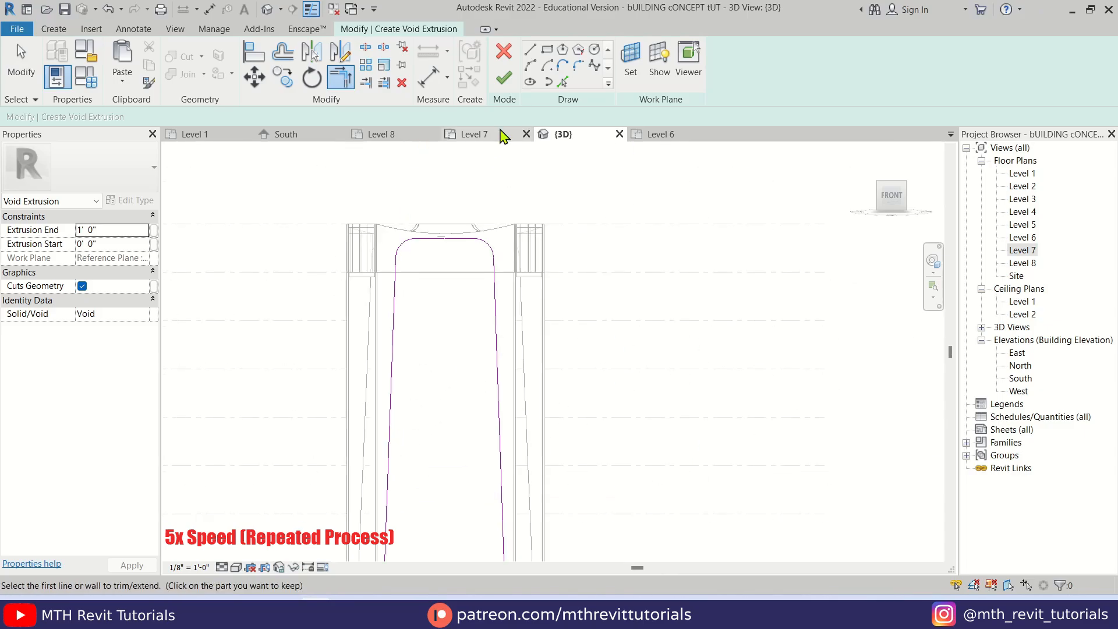
click(504, 78)
Stretch the new arch void's depth in both directions so that it passes fully through the front curved wall
shift+middle_drag(512, 292, 399, 324)
click(359, 333)
click(447, 277)
drag(449, 393, 417, 405)
Cut the front arch opening out of the upper and lower curved walls with the new void extrusion
key(Escape)
scroll(458, 349, up, 2)
click(186, 57)
click(379, 237)
click(390, 217)
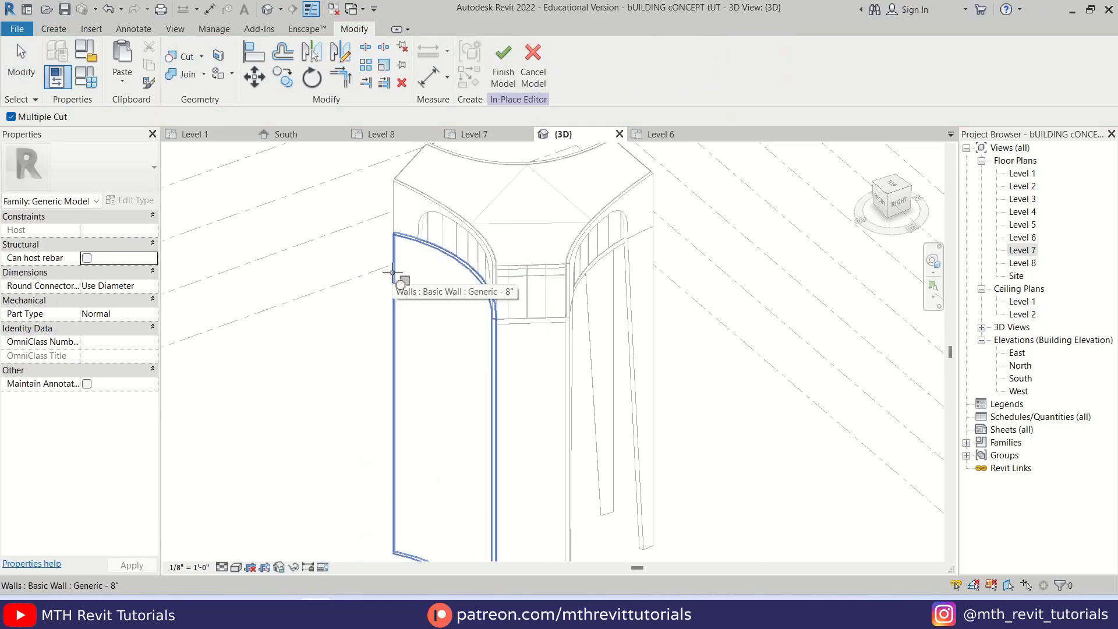
click(394, 274)
key(Escape)
Set the 3D view back to Shaded display and inspect the arched openings and the roof from above
scroll(581, 350, down, 4)
key(s)
key(d)
shift+middle_drag(581, 362, 431, 338)
scroll(620, 352, up, 3)
right_click(613, 198)
shift+middle_drag(557, 329, 722, 410)
scroll(451, 320, up, 2)
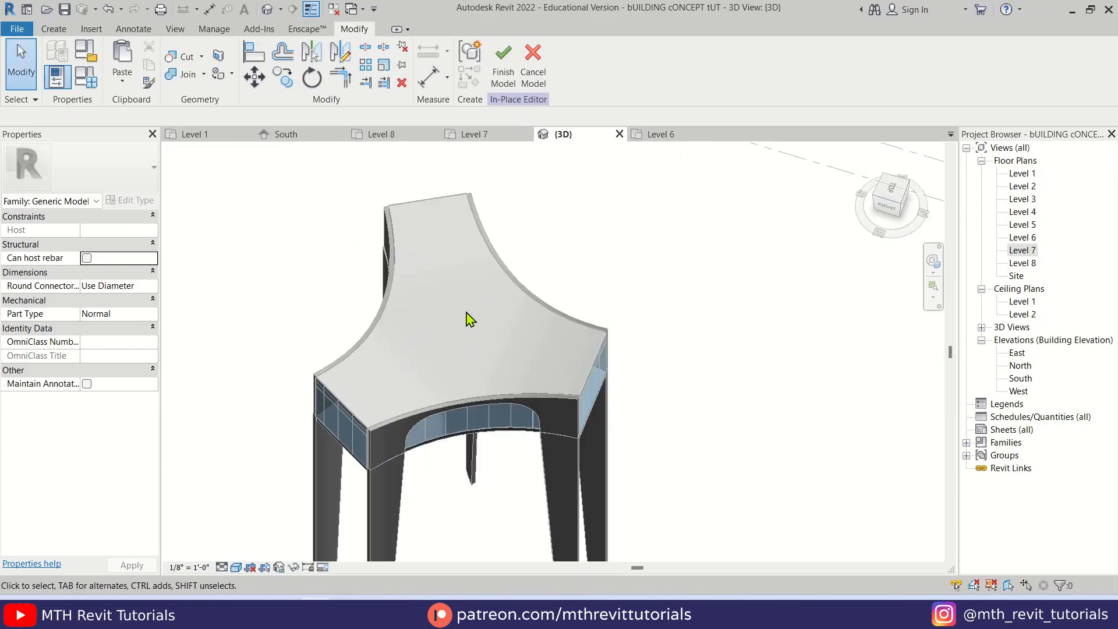
Sketch a circle with 4' radius for a new void extrusion near the centre of the Level 7 plan
double_click(1018, 251)
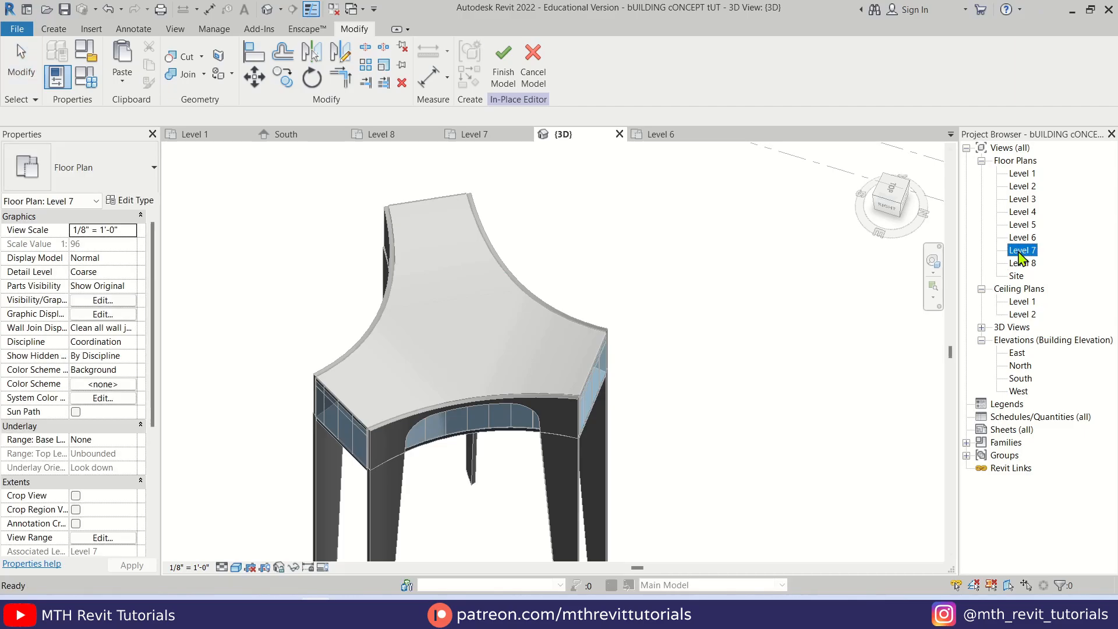
scroll(531, 309, down, 3)
middle_drag(531, 309, 516, 390)
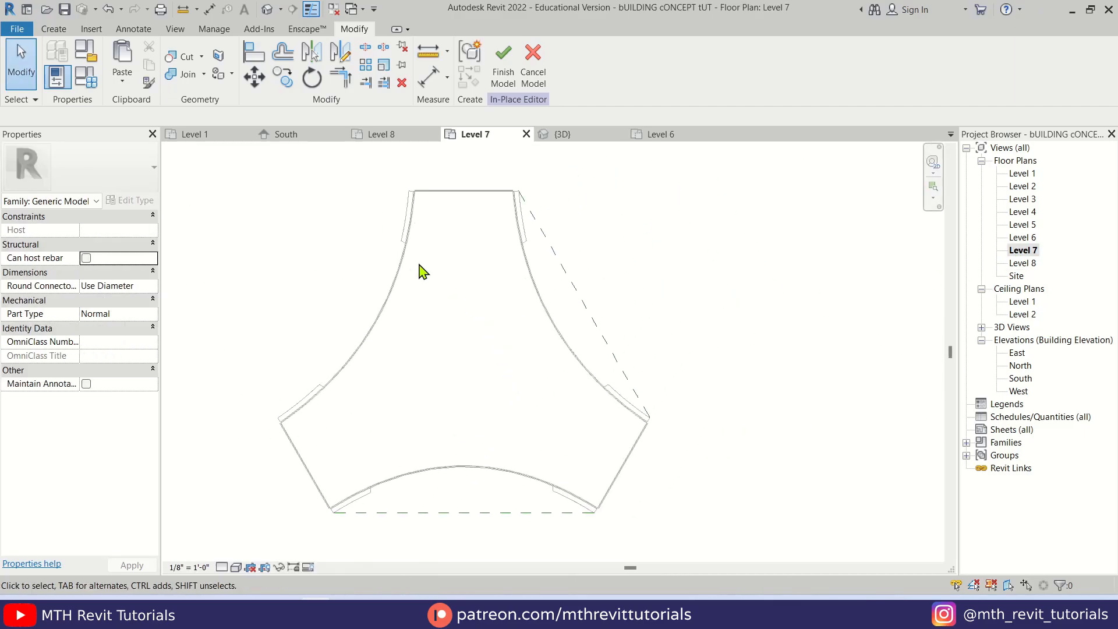
click(59, 32)
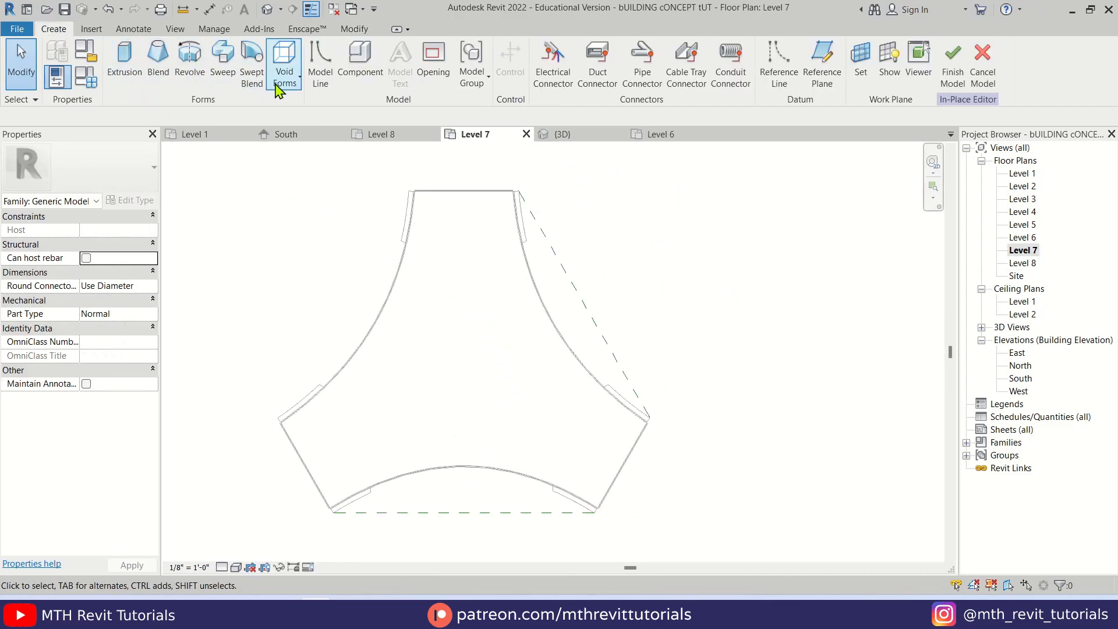
click(284, 61)
click(314, 113)
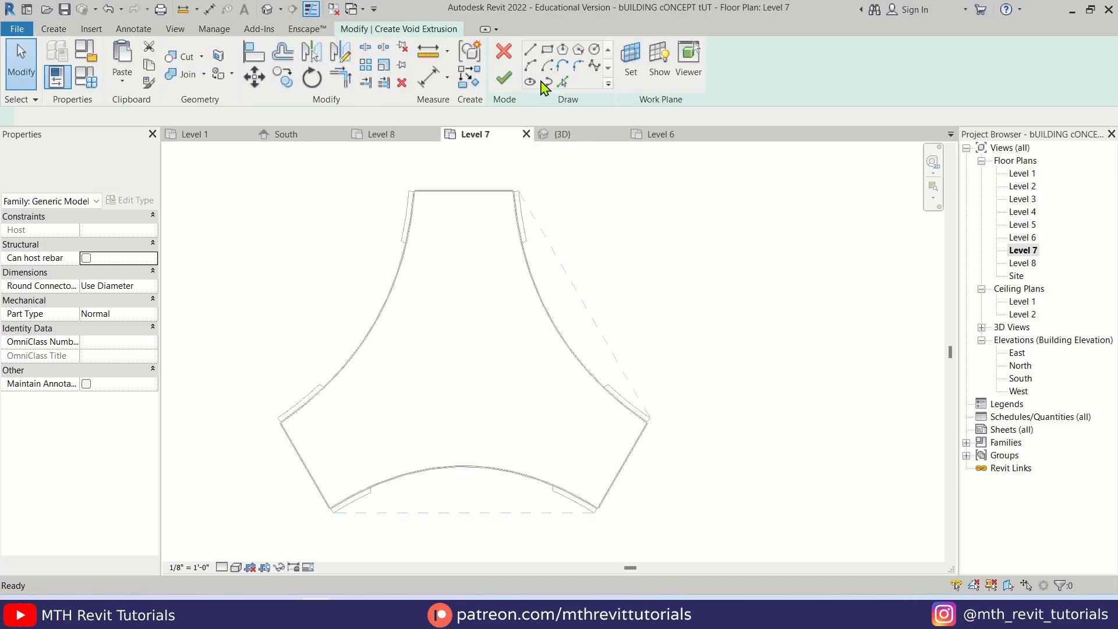
click(461, 353)
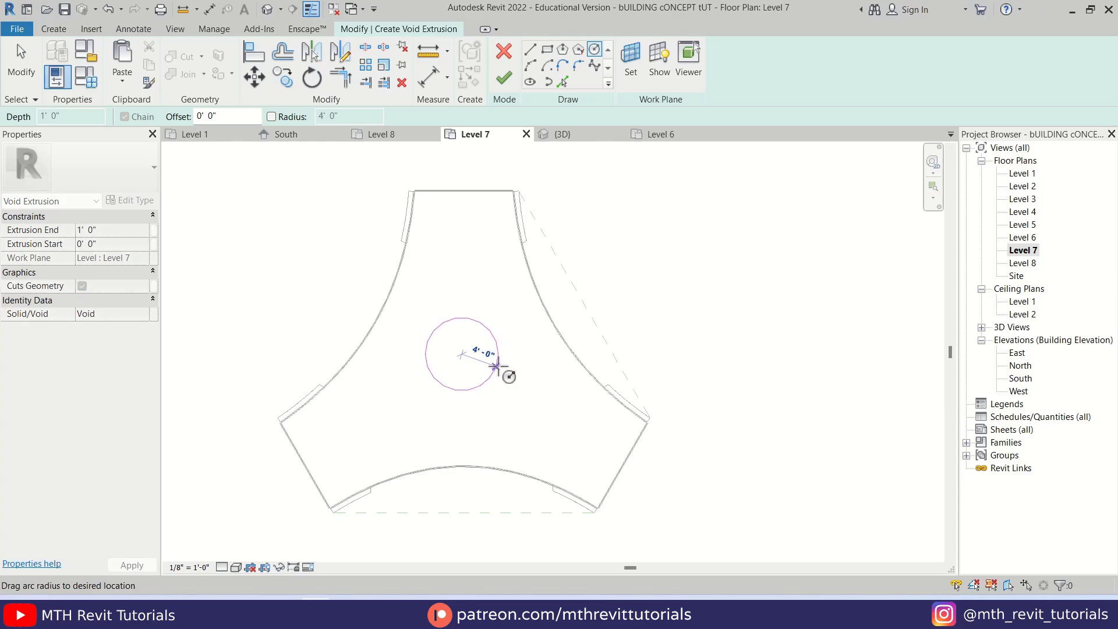
click(495, 365)
key(Escape)
Shift the circle slightly toward the front curved wall and finish the void extrusion
click(492, 338)
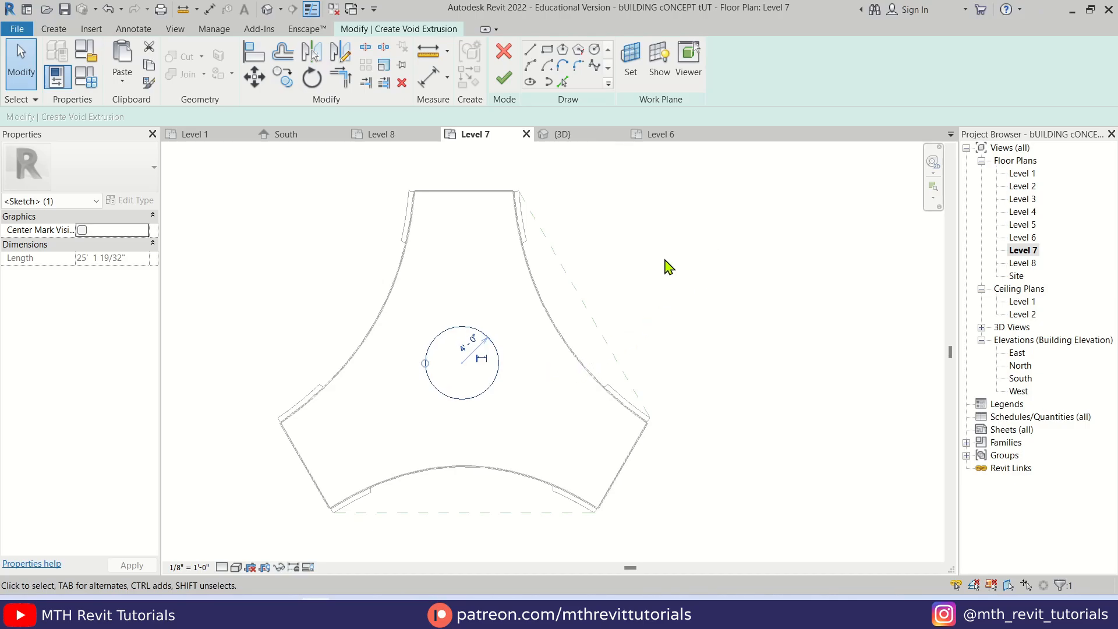
key(Escape)
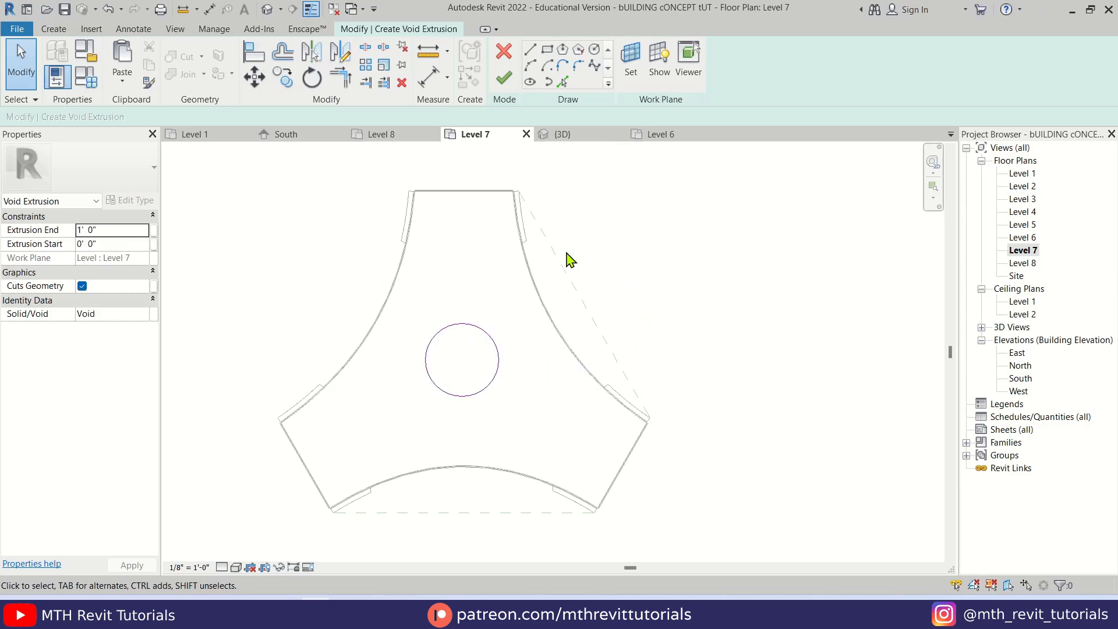
click(502, 82)
Stretch the cylindrical void up above the roof and down below the lower slab in the 3D view, about 17' 10" deep
click(268, 9)
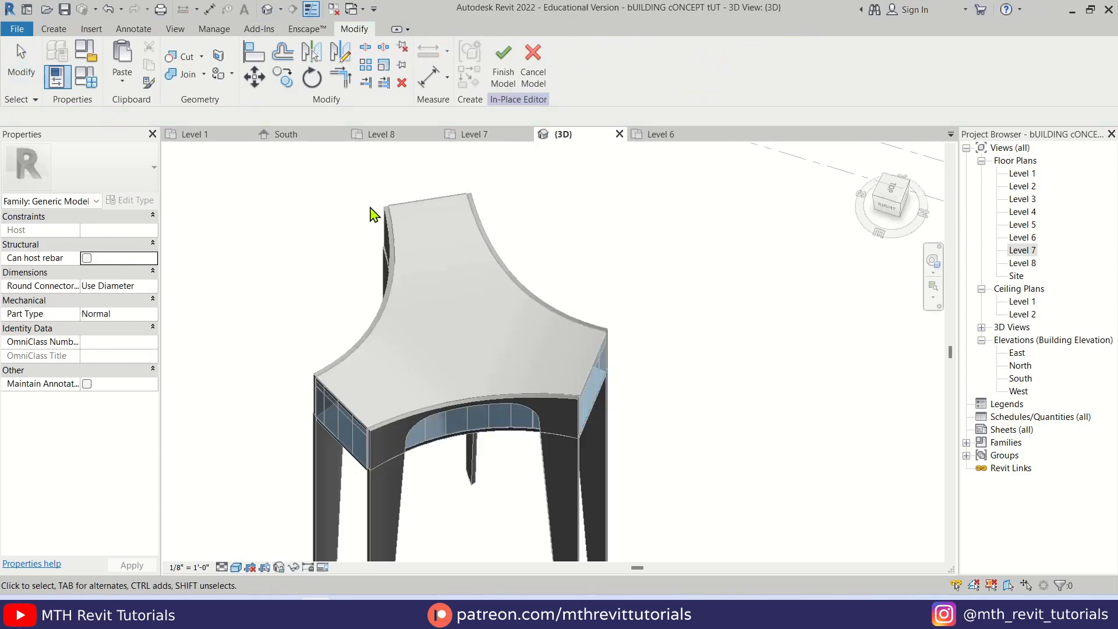
scroll(468, 408, up, 5)
click(425, 394)
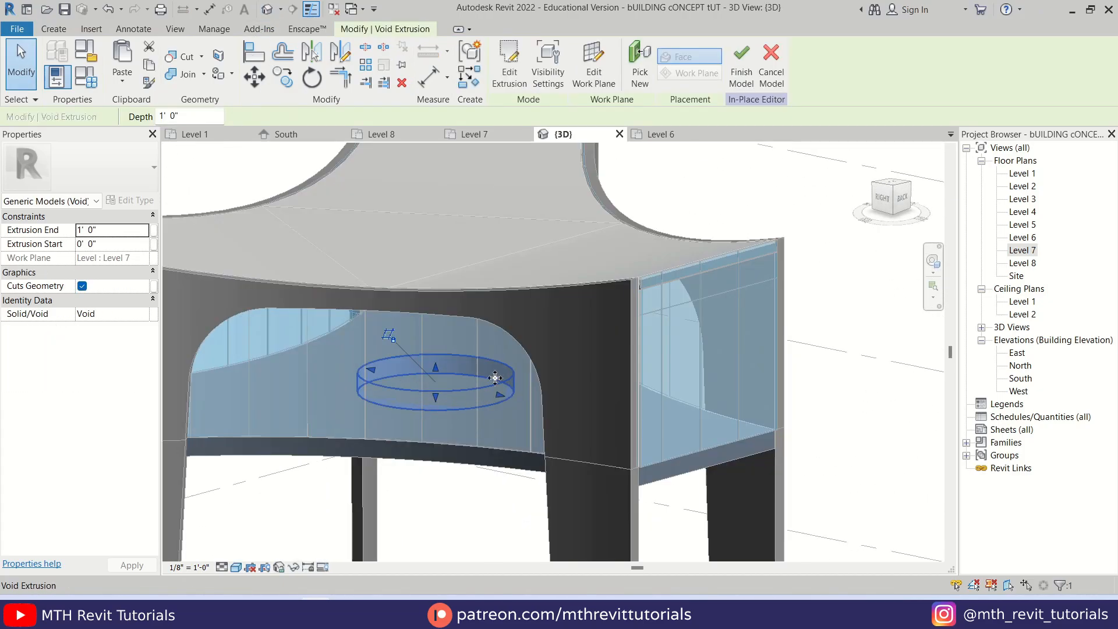
drag(436, 368, 404, 184)
scroll(494, 292, down, 3)
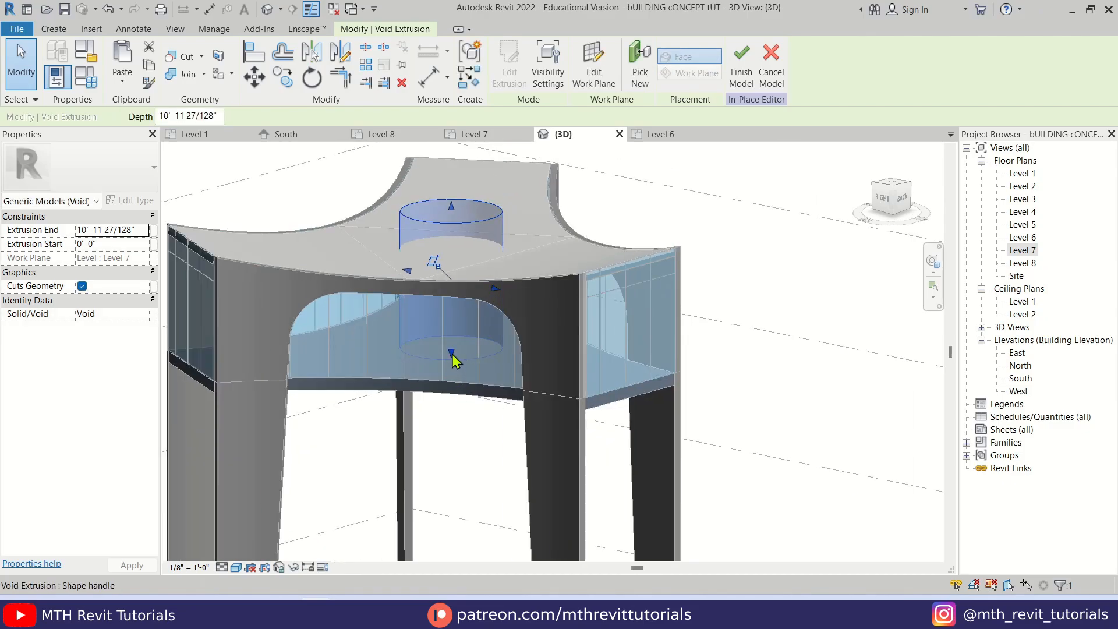
drag(453, 360, 441, 433)
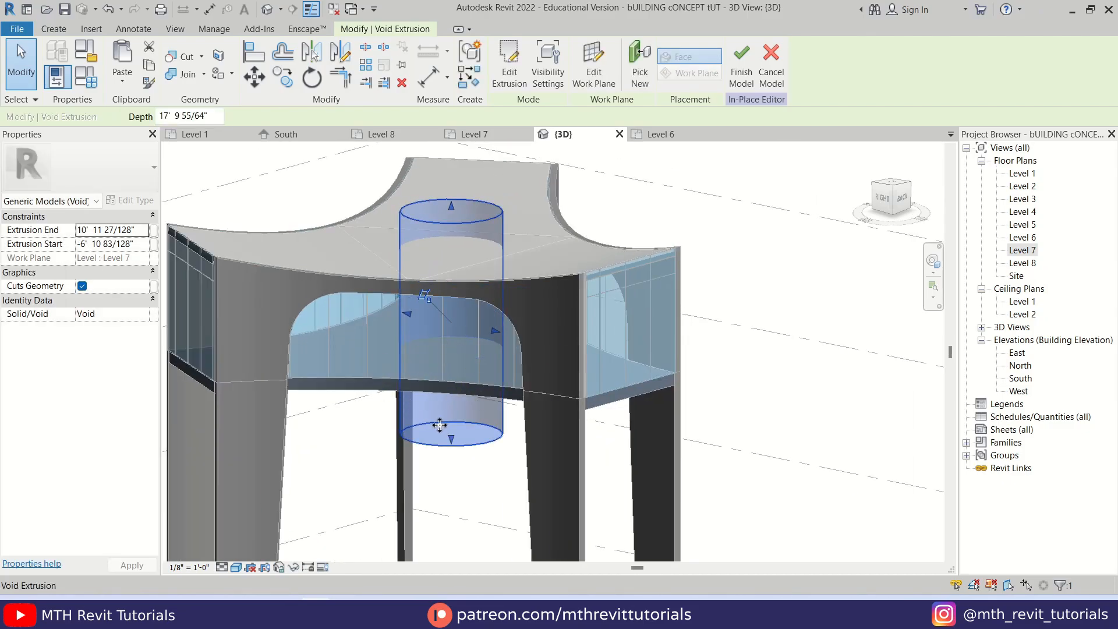
shift+middle_drag(446, 484, 495, 494)
click(436, 447)
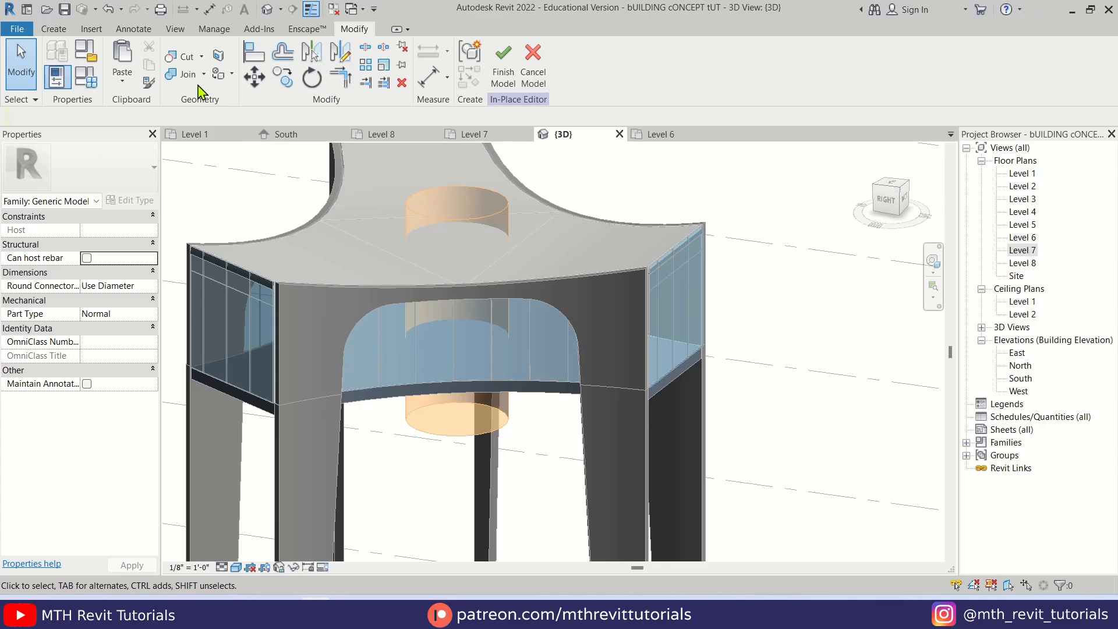
Cut the cylindrical void out of the Generic - 8" top surface and the Generic - 12" roof slab at the base of the glazed level
click(187, 60)
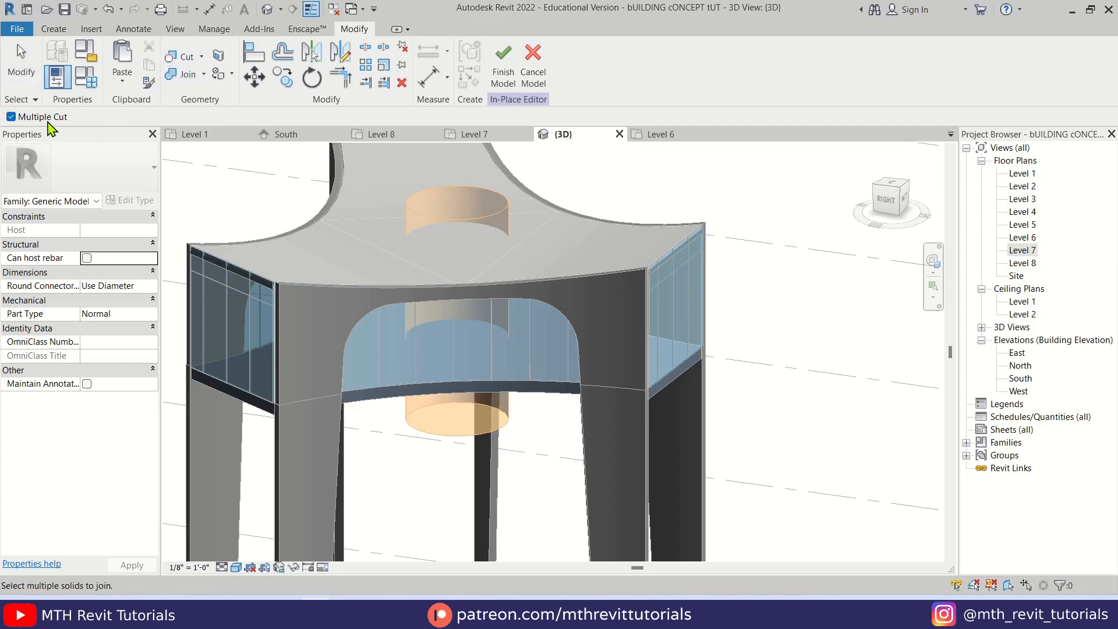
click(446, 223)
shift+middle_drag(347, 200, 374, 262)
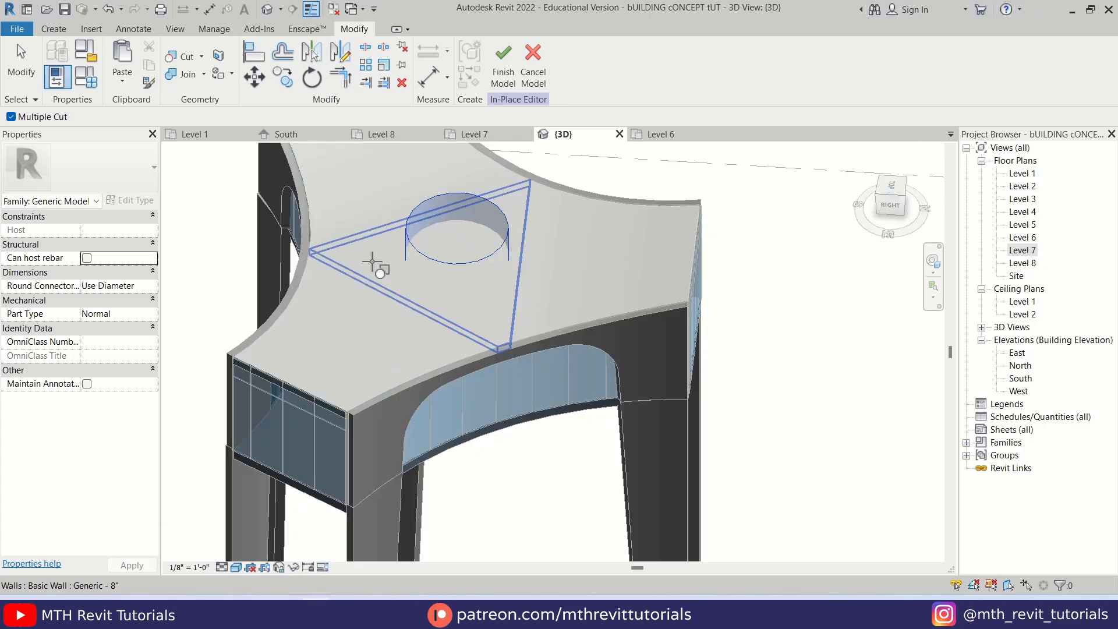
click(375, 262)
middle_drag(484, 399, 453, 303)
shift+middle_drag(434, 385, 450, 421)
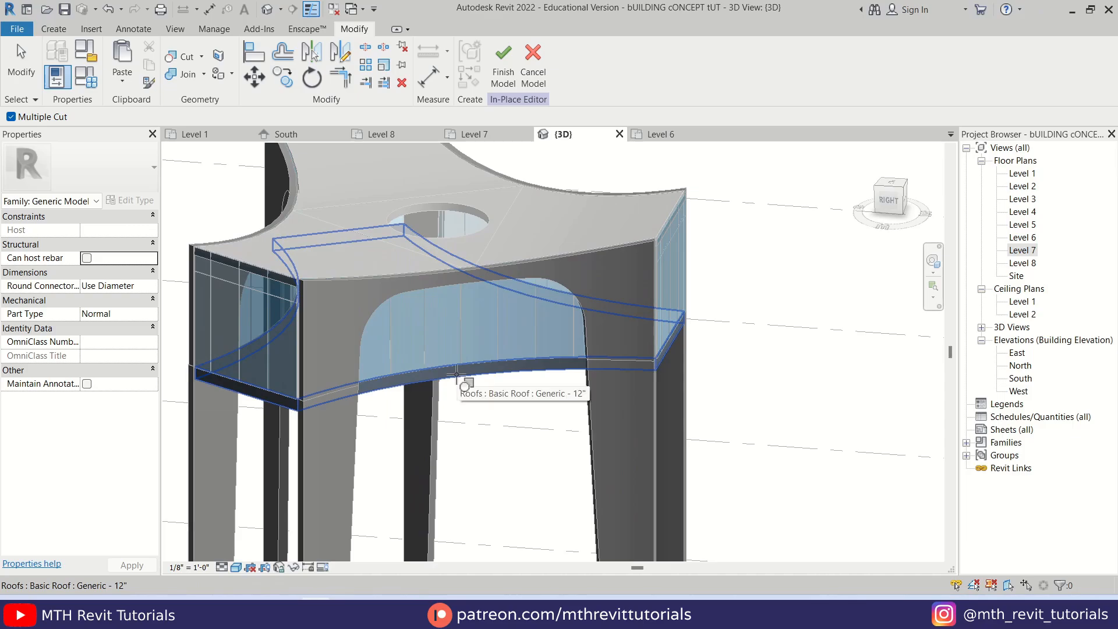
click(457, 375)
key(Escape)
Check the circular opening from several angles and finish the in-place model
scroll(467, 364, down, 5)
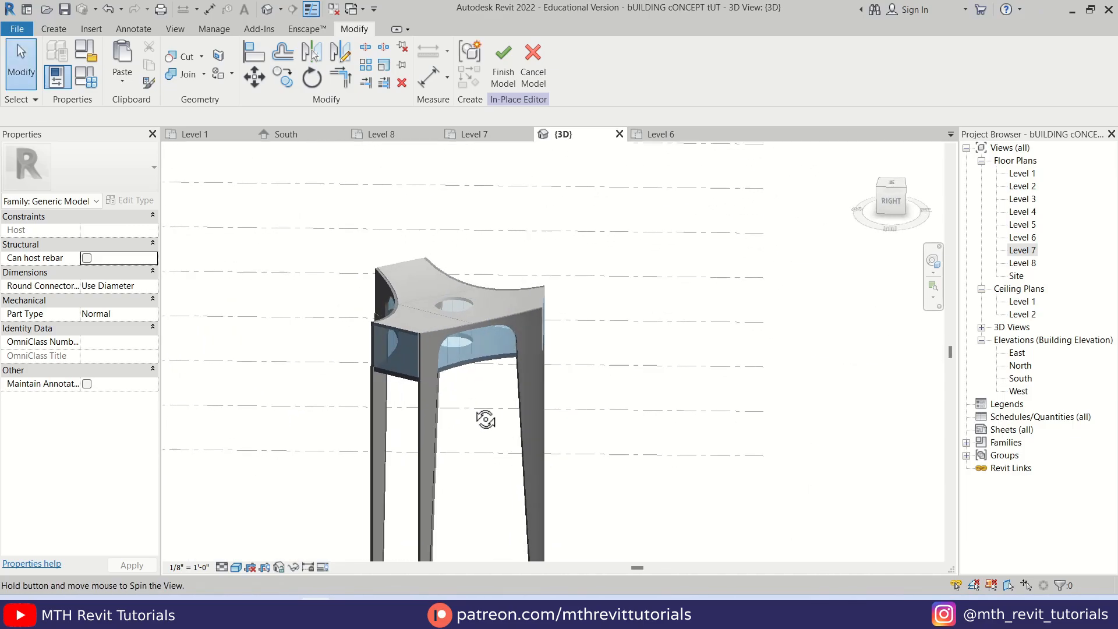
shift+middle_drag(506, 400, 506, 481)
scroll(428, 311, up, 3)
scroll(512, 301, up, 1)
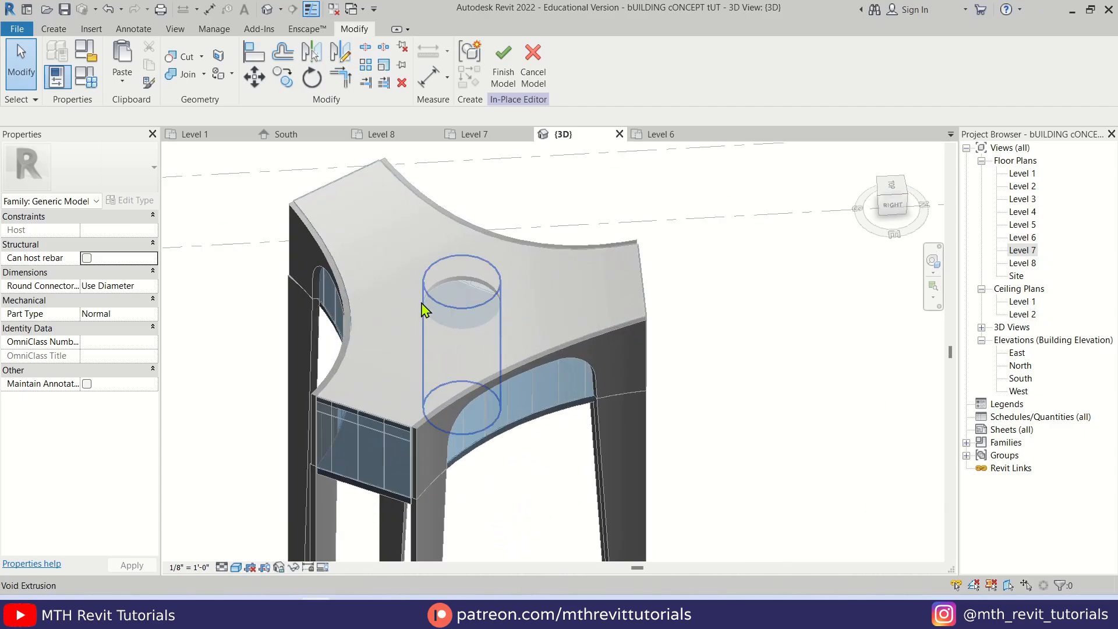
scroll(446, 312, down, 1)
scroll(446, 317, down, 3)
shift+middle_drag(436, 444, 378, 372)
click(503, 78)
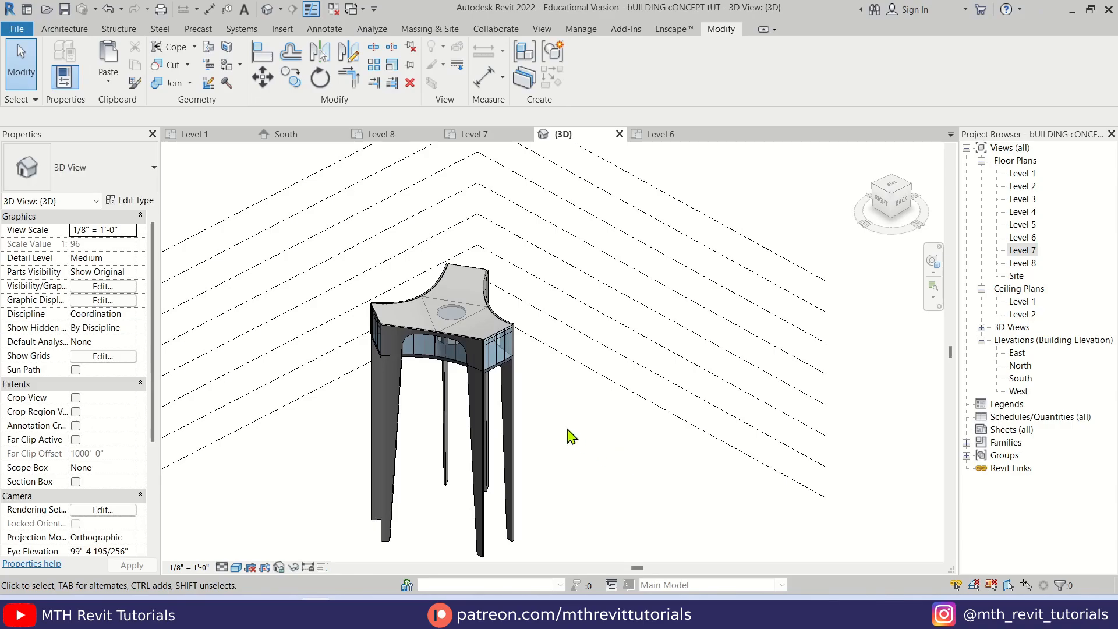
Switch the mass display from Show Mass Form and Floors to Show Mass by View Settings
scroll(526, 326, up, 6)
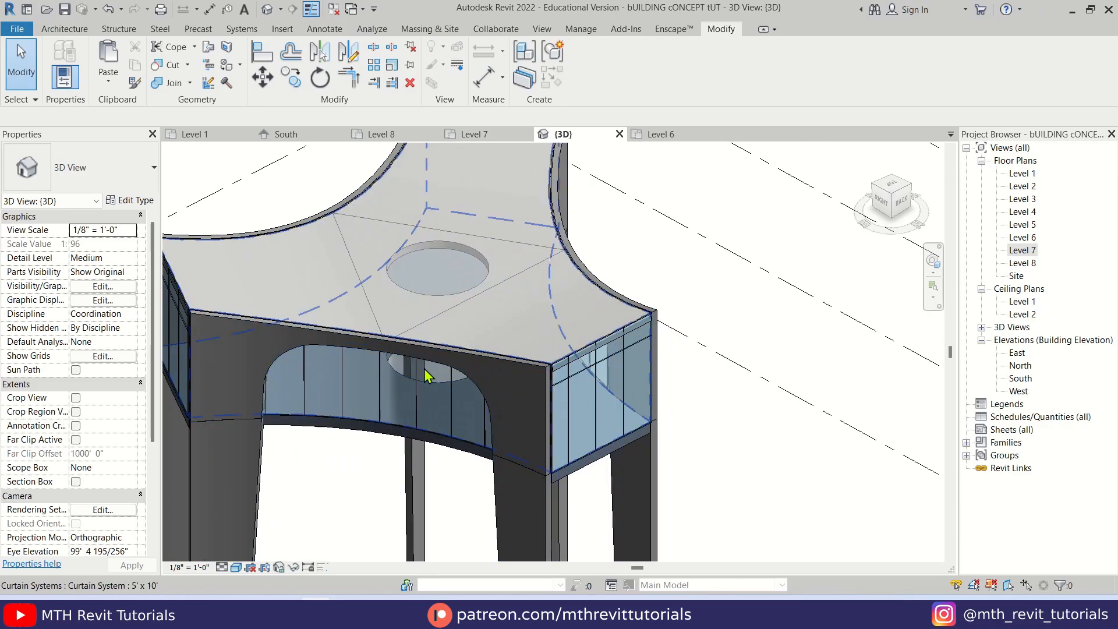
click(431, 29)
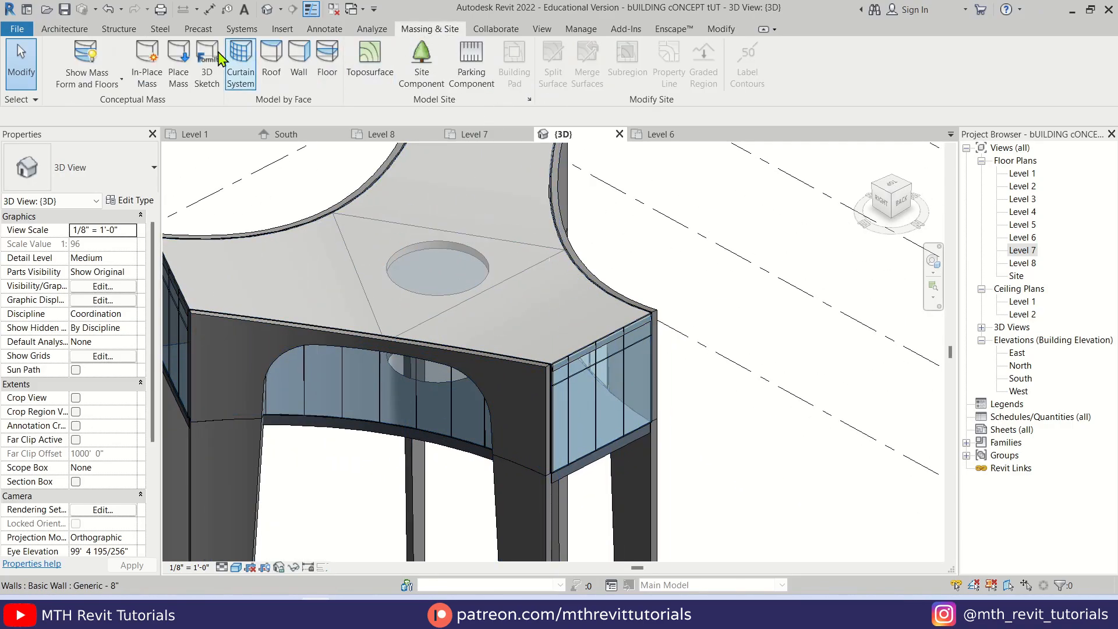
click(88, 55)
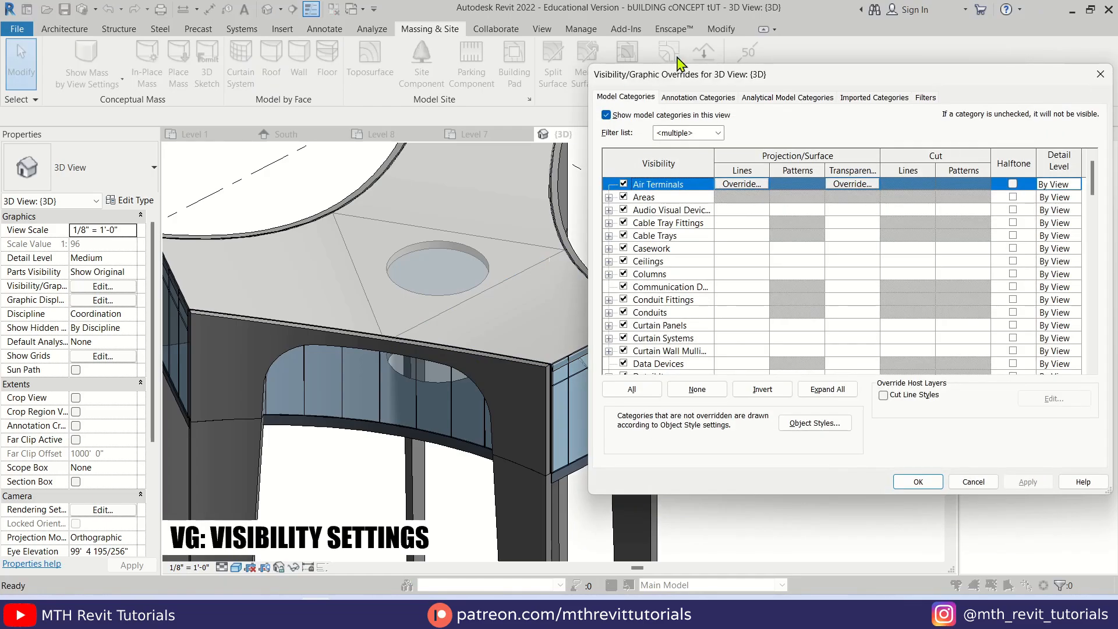
Hide the Mass category in the 3D view's visibility and graphic overrides
drag(654, 71, 294, 92)
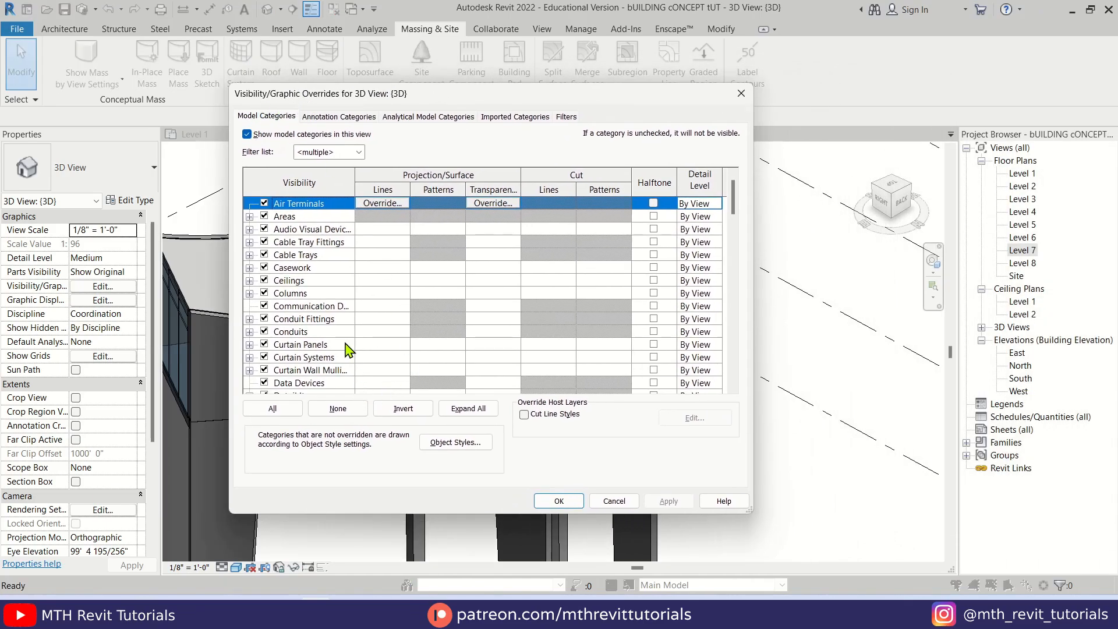
scroll(326, 349, down, 10)
click(302, 348)
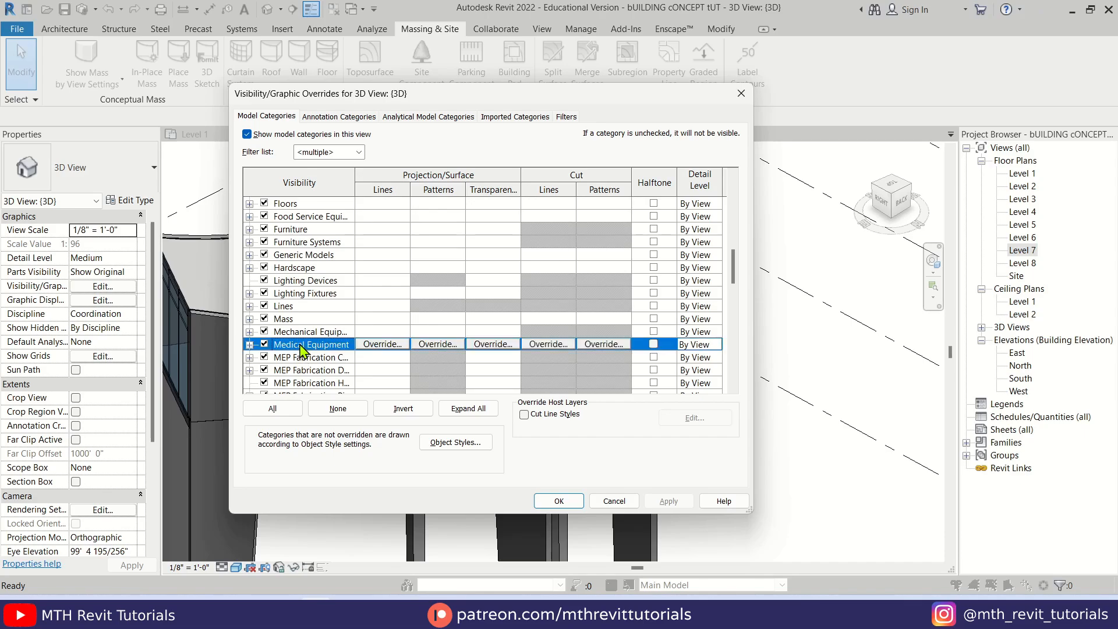
click(284, 319)
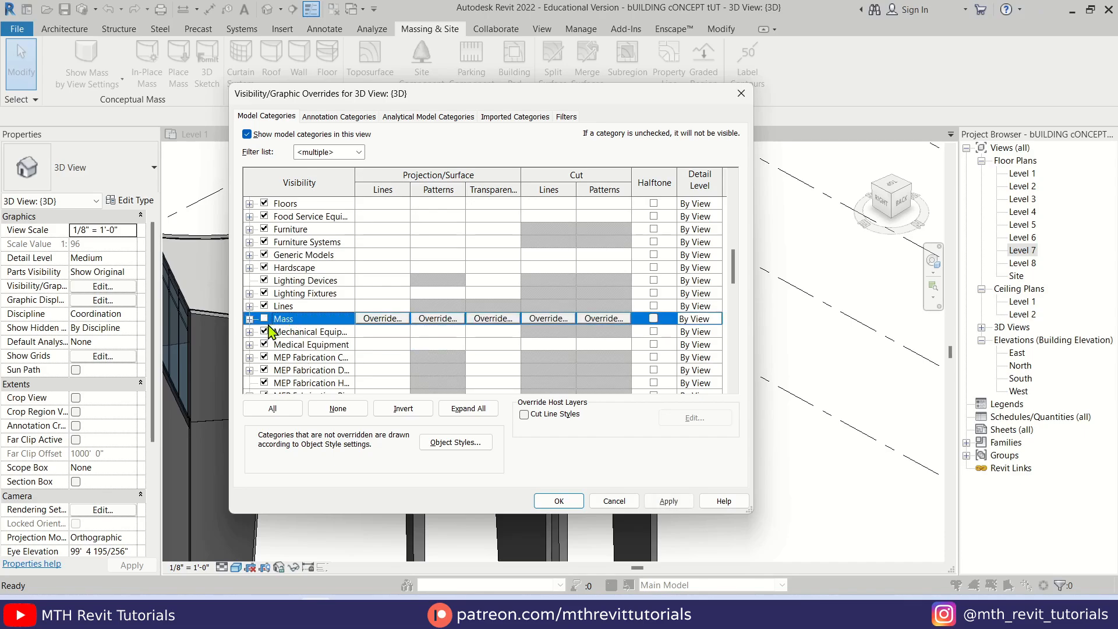
click(554, 500)
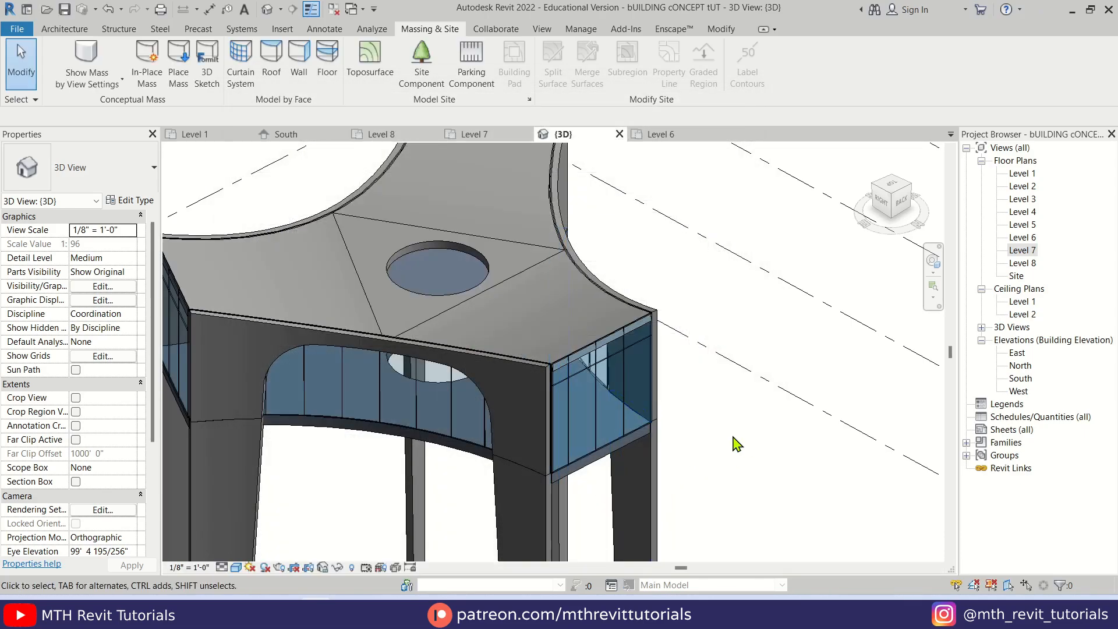
Place 1.5" x 2.5" rectangular mullions on all grid lines of the curved curtain system behind one arched opening
shift+middle_drag(744, 445, 512, 379)
scroll(512, 378, up, 3)
scroll(411, 306, up, 3)
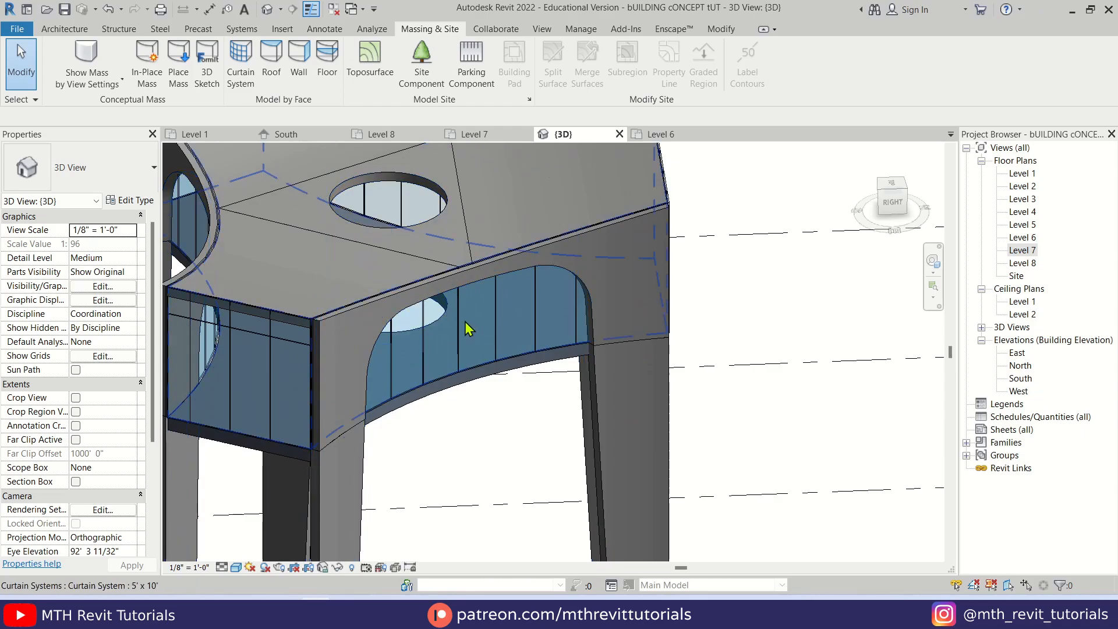
scroll(471, 318, up, 2)
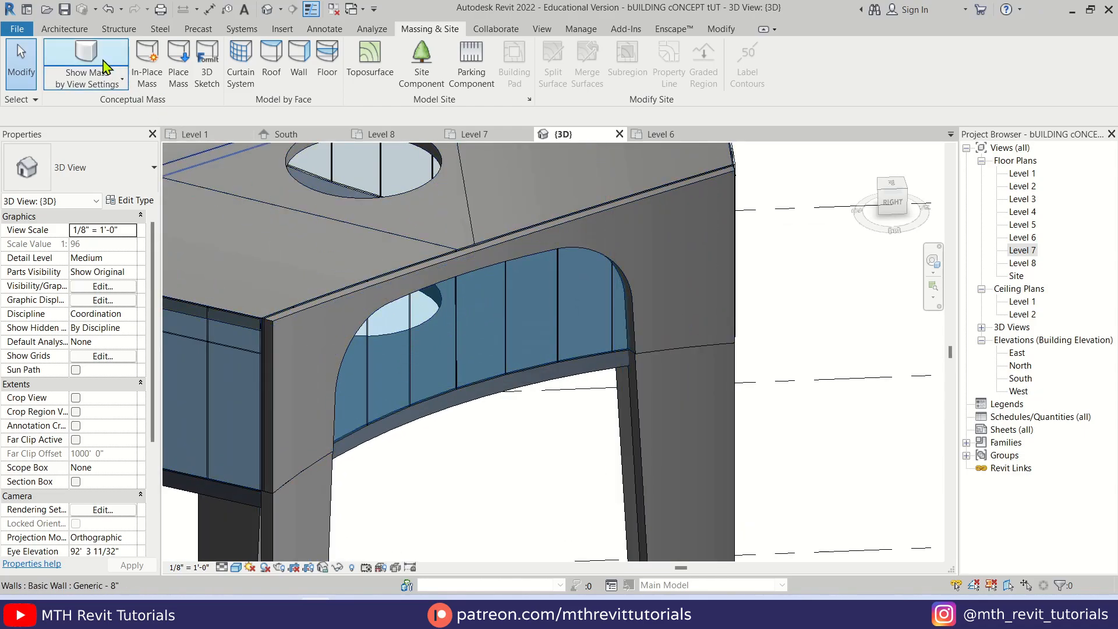
click(64, 29)
click(431, 67)
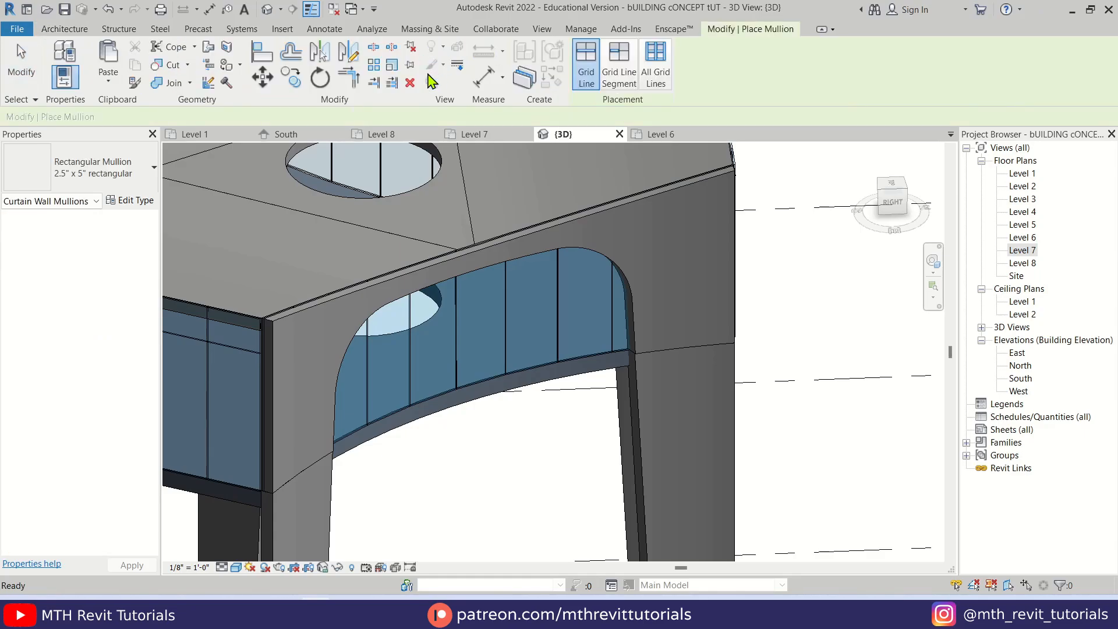
click(124, 186)
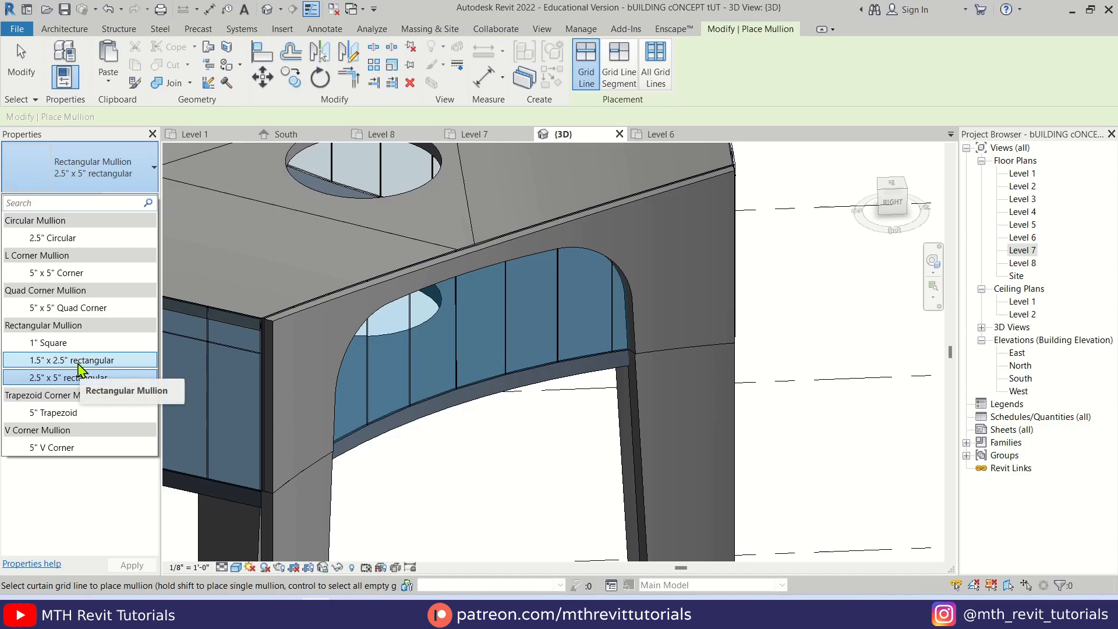
click(81, 361)
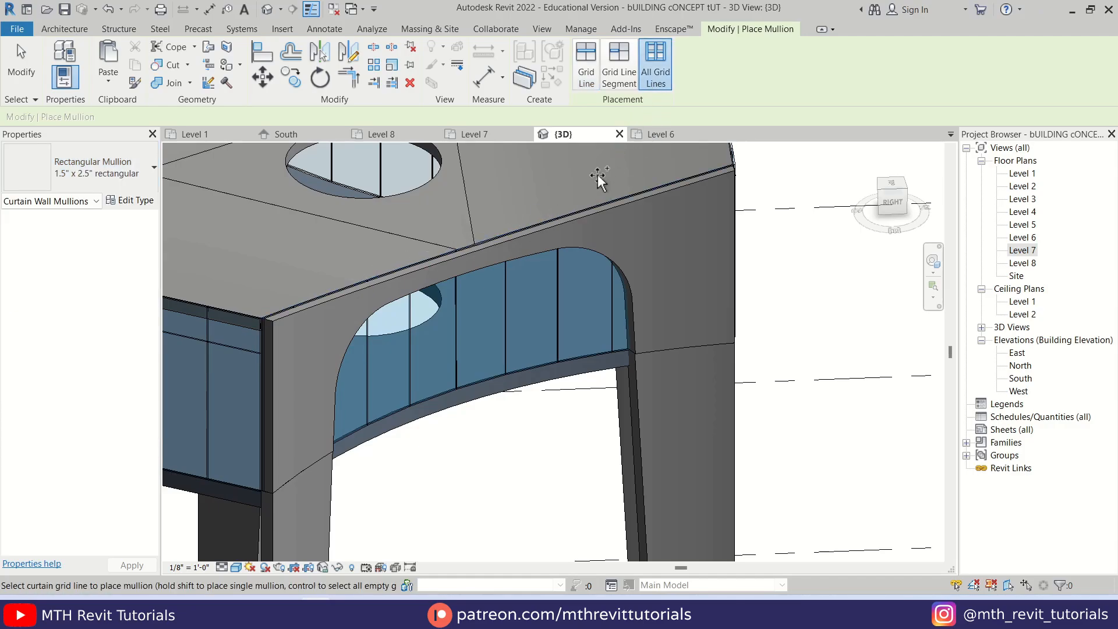
click(553, 281)
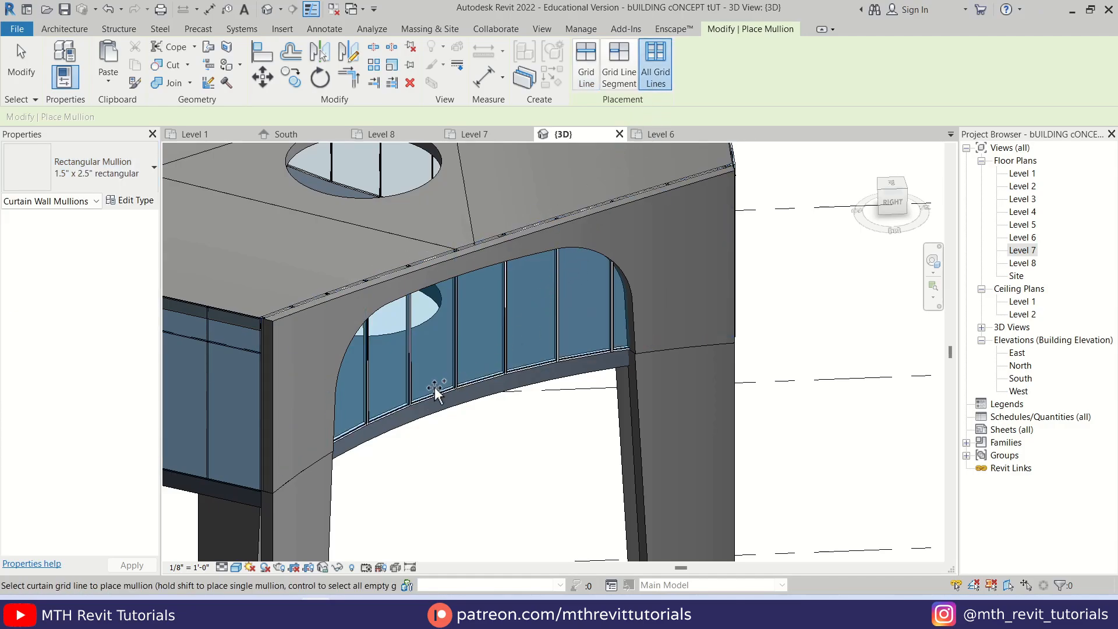
Add the same rectangular mullions to all grid lines of the remaining curtain systems around the glazed level, then end mullion placement
shift+middle_drag(264, 399, 516, 360)
click(507, 333)
scroll(503, 343, down, 3)
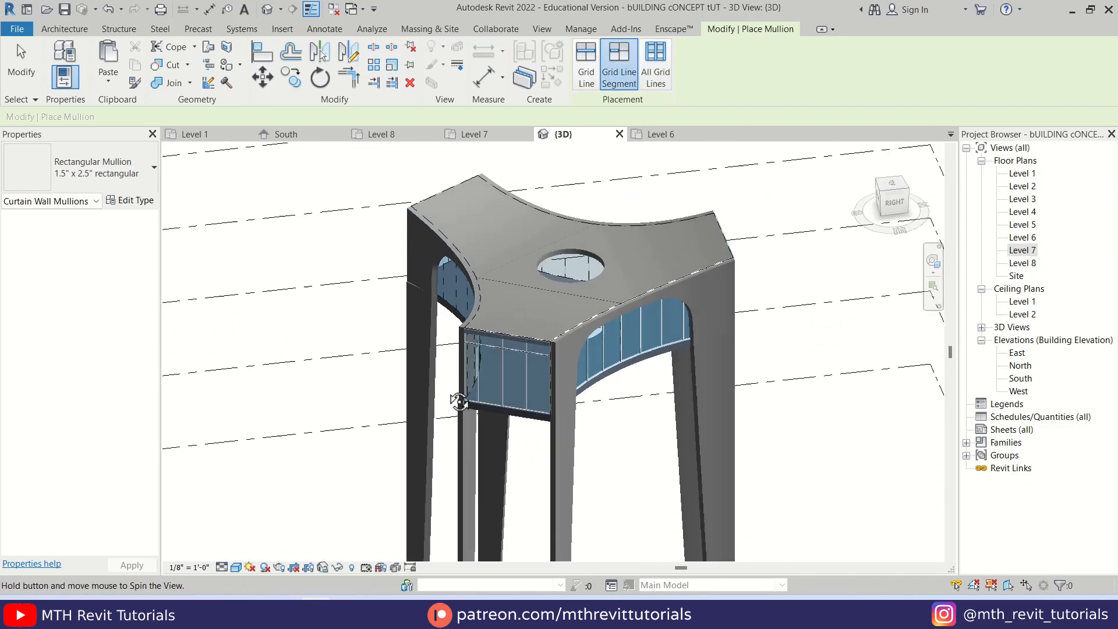
shift+middle_drag(457, 400, 594, 383)
scroll(484, 320, up, 3)
click(478, 328)
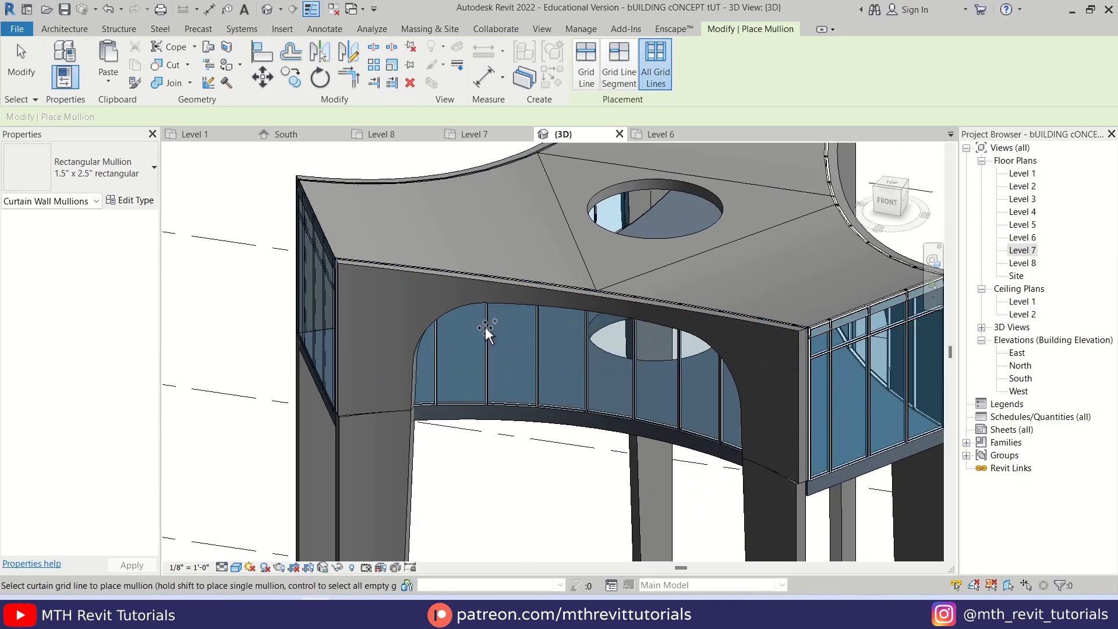
shift+middle_drag(484, 326, 529, 316)
click(538, 372)
key(Escape)
key(Escape)
Set the top constraint of the three Generic - 8" walls forming the tower's legs to Up to level: Level 8
scroll(394, 324, down, 5)
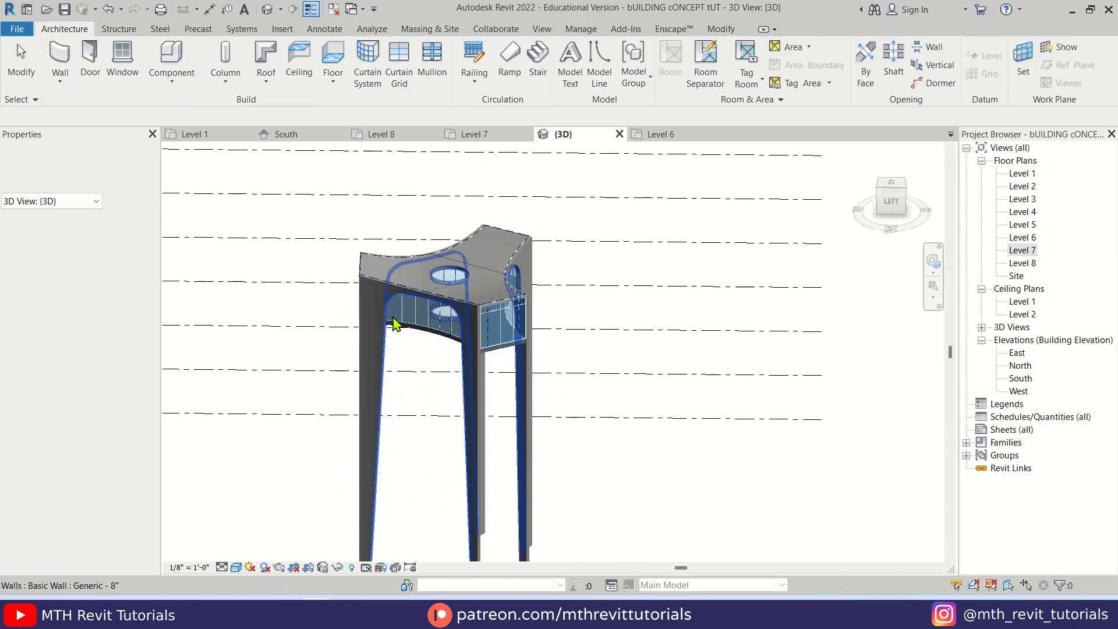
mouse_move(394, 325)
shift+middle_down()
mouse_move(361, 341)
mouse_move(414, 330)
shift+middle_up()
scroll(417, 330, up, 5)
middle_drag(533, 382, 483, 424)
scroll(419, 332, down, 4)
scroll(485, 378, up, 3)
click(488, 366)
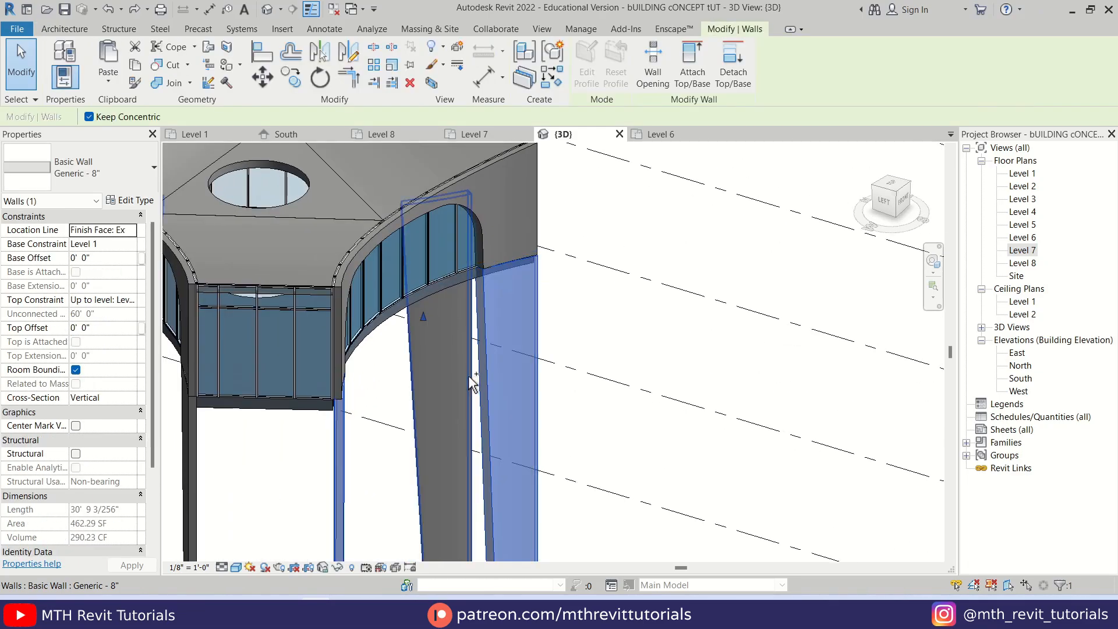
ctrl+click(468, 374)
middle_drag(329, 406, 564, 383)
ctrl+click(431, 434)
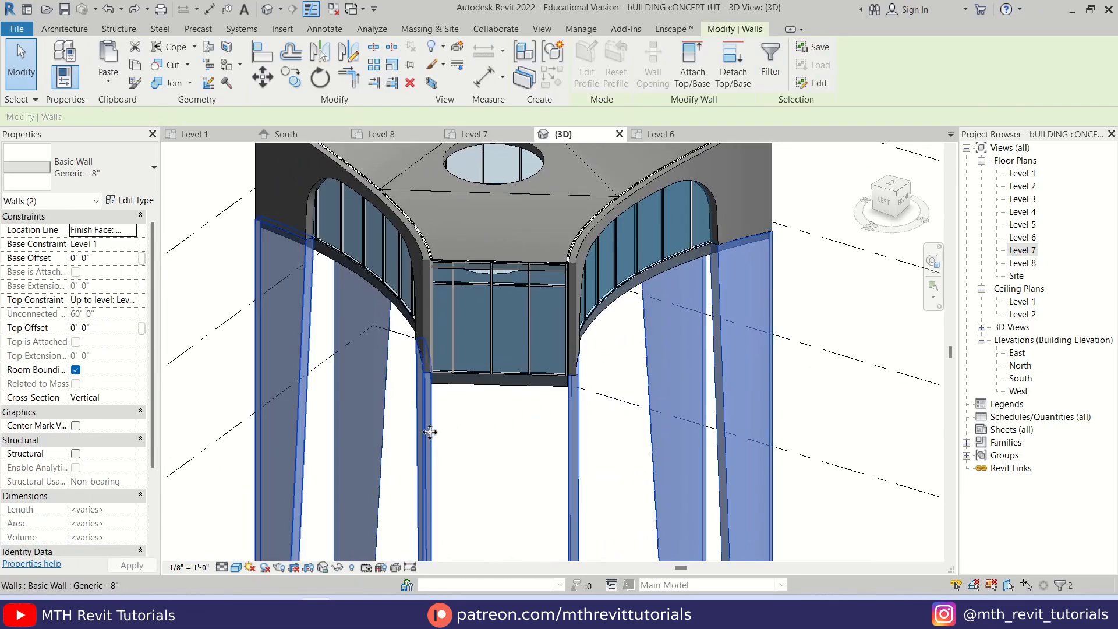
scroll(429, 427, down, 4)
shift+middle_drag(429, 427, 473, 422)
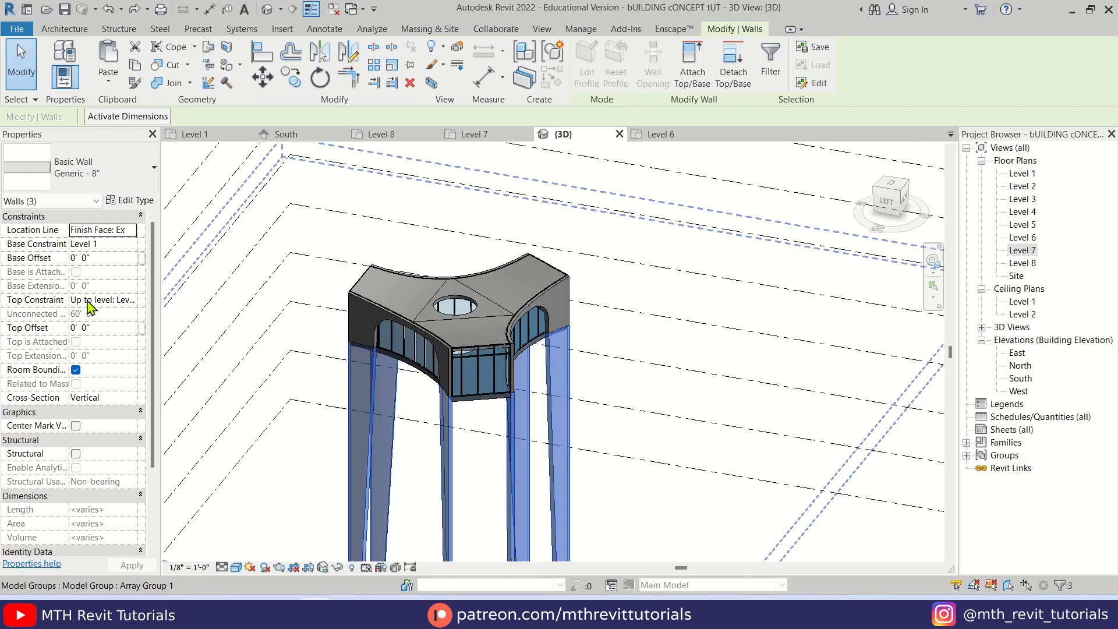
click(133, 301)
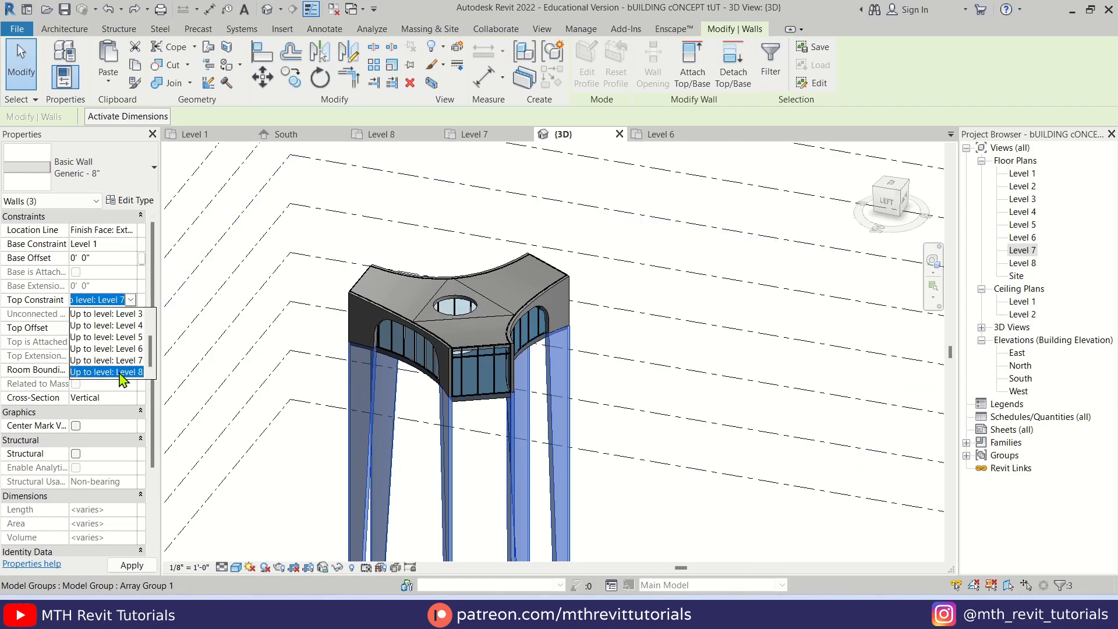
click(107, 372)
click(687, 316)
shift+middle_drag(686, 386, 520, 414)
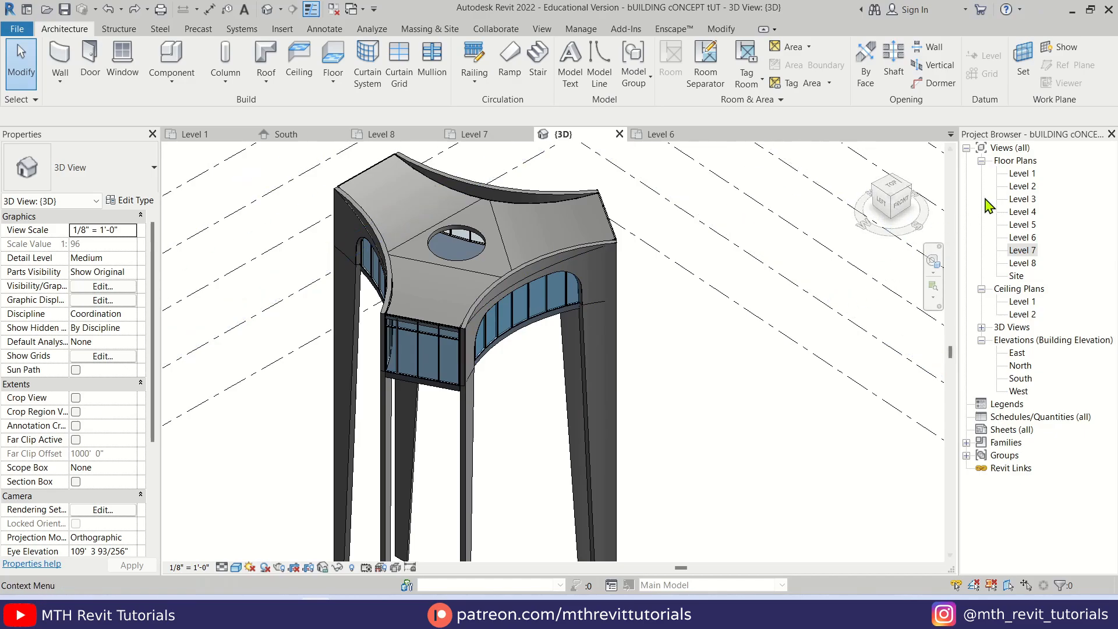
Open the Level 1 floor plan and set its underlay base level to Level 7
double_click(1020, 175)
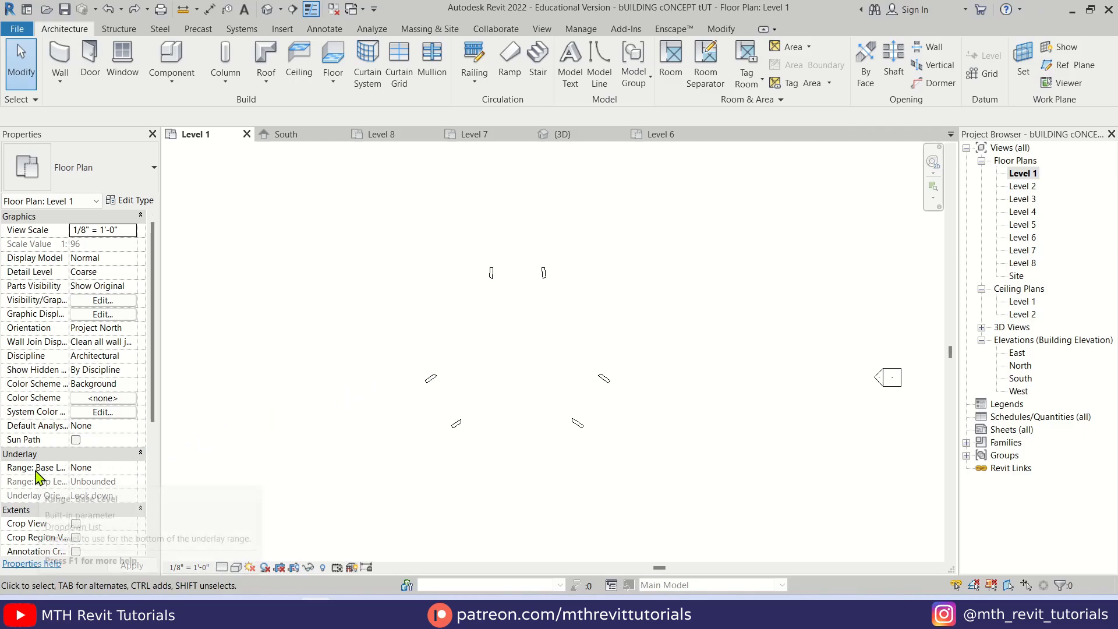
click(133, 470)
click(132, 468)
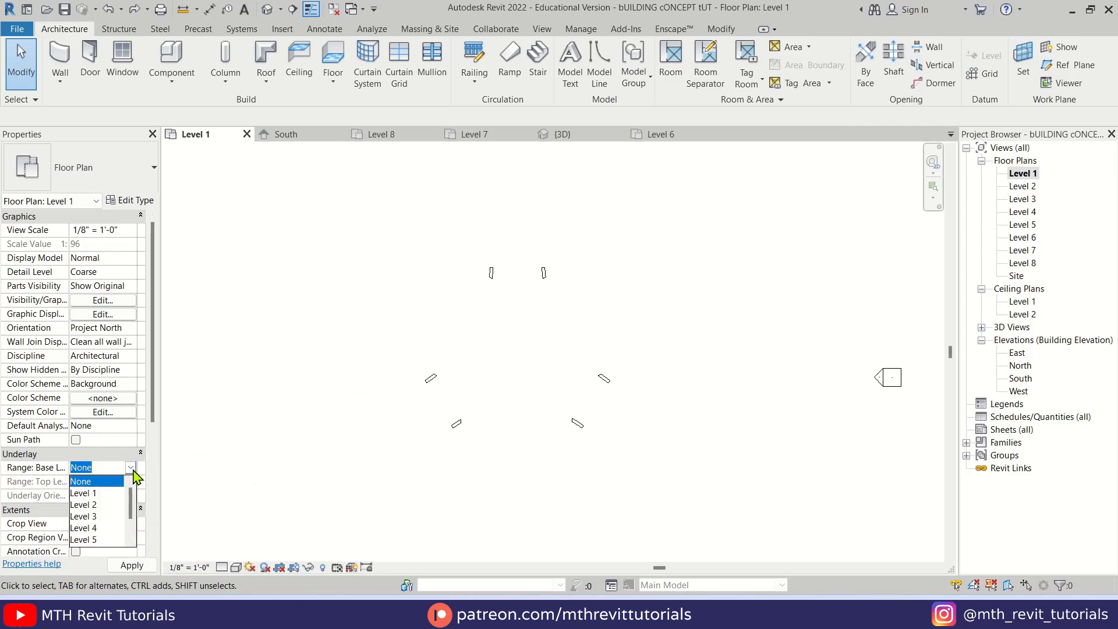
scroll(111, 518, down, 1)
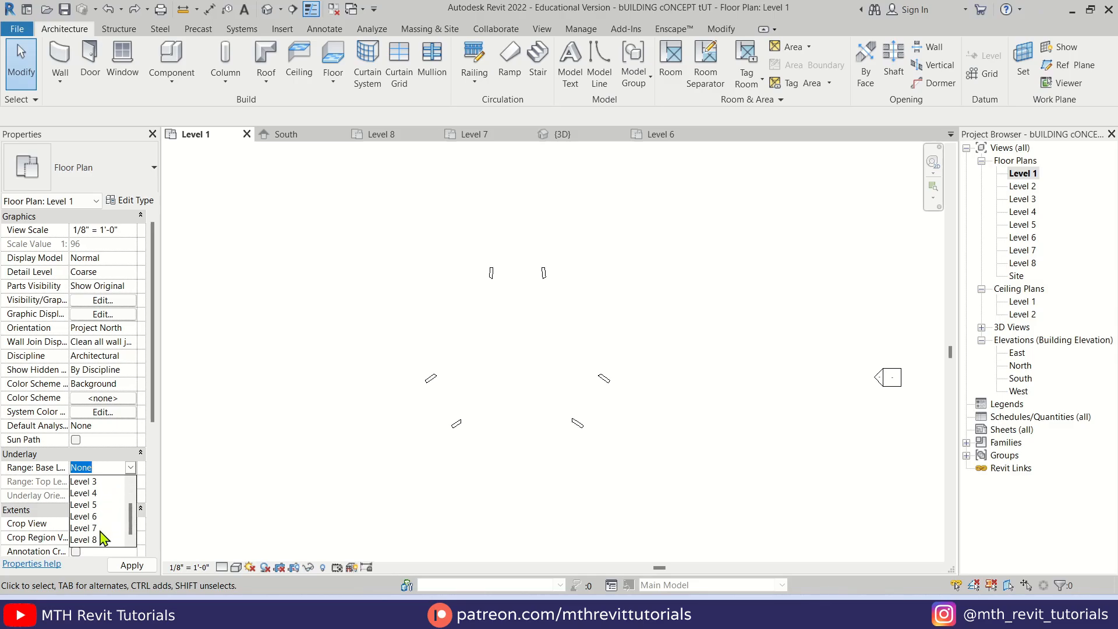
click(95, 528)
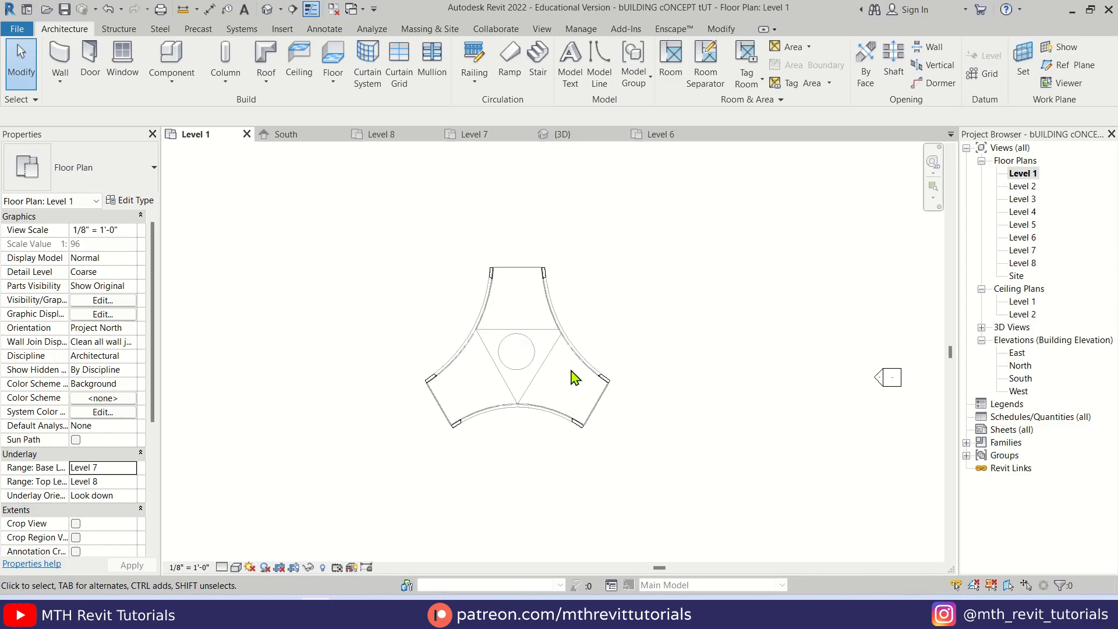
scroll(540, 405, up, 2)
scroll(536, 344, up, 2)
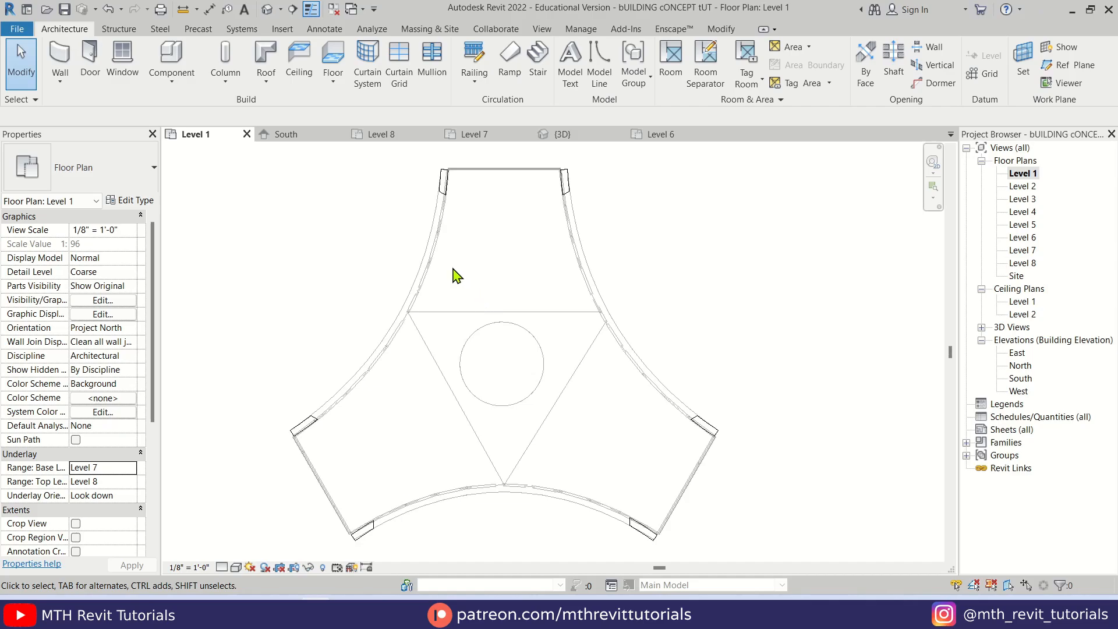
Create a full-step spiral stair run 3' 6" wide, location line Run: Right, centred on the circular opening with a radius of about 4' 0"
click(539, 70)
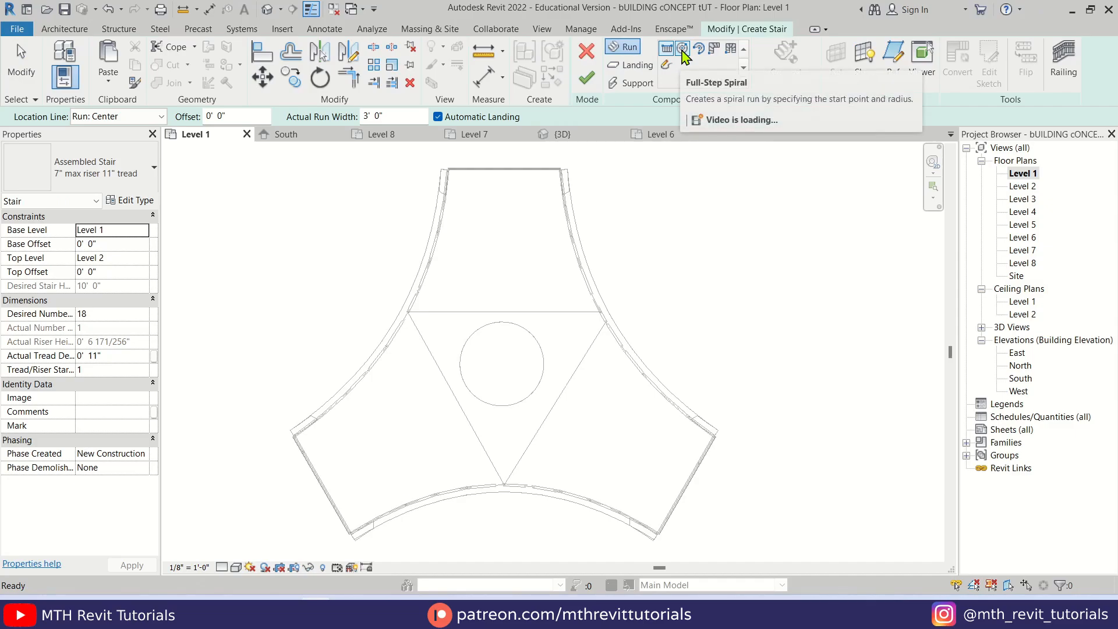
click(683, 52)
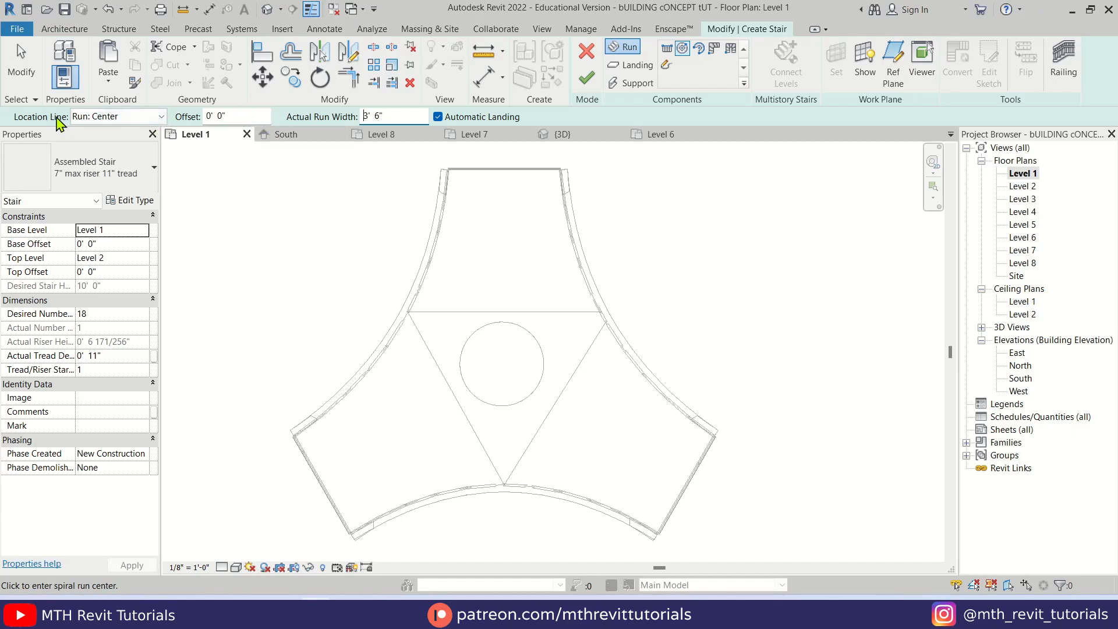
click(123, 117)
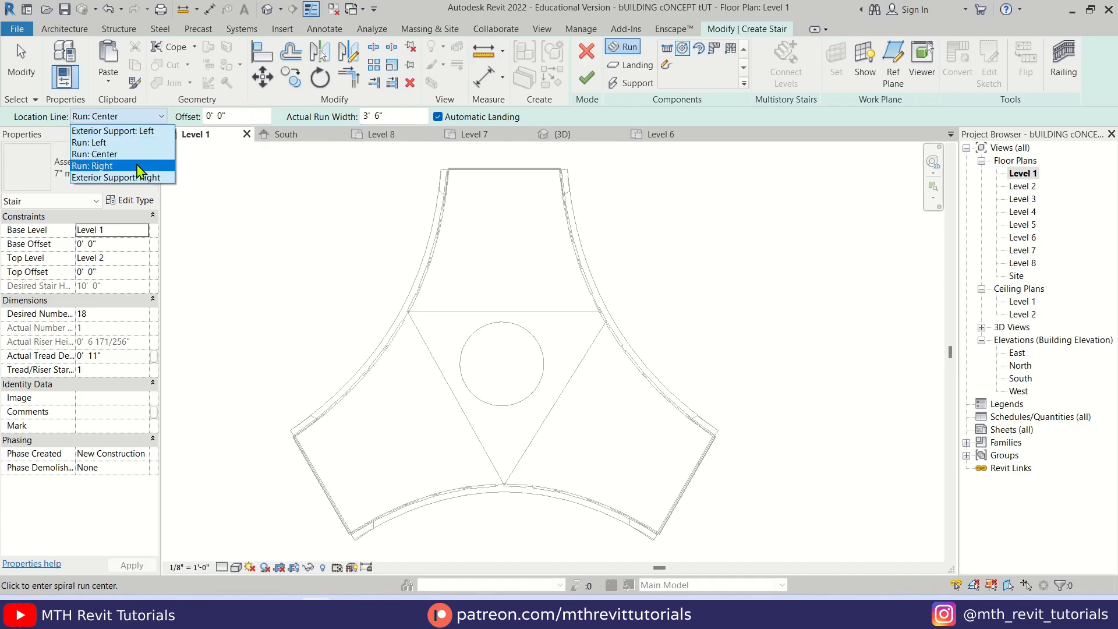
click(139, 167)
scroll(494, 343, up, 2)
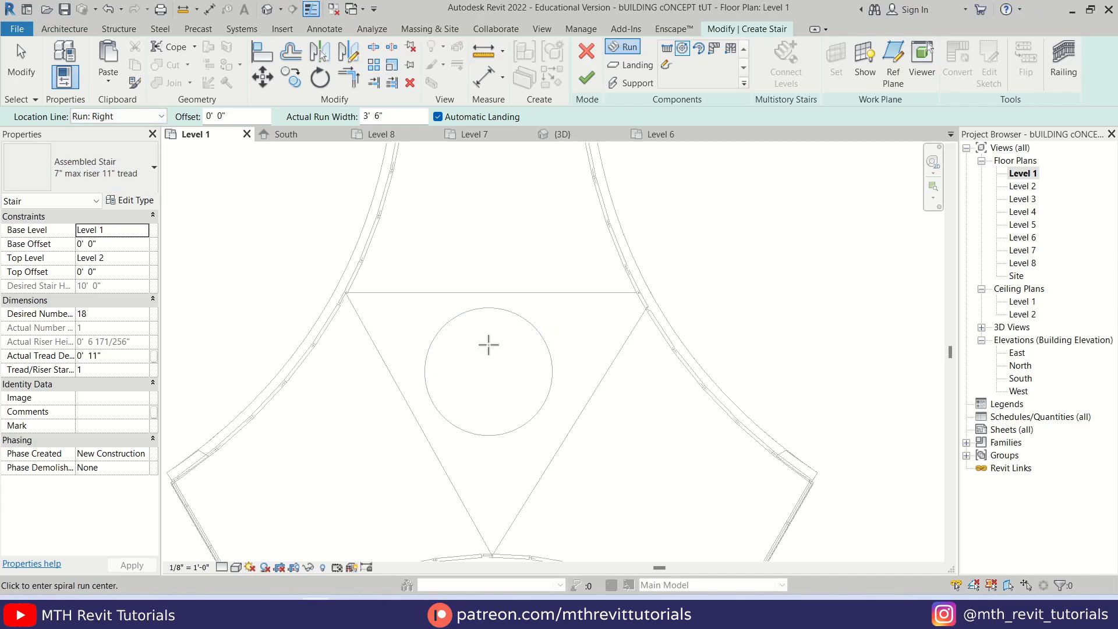
key(s)
key(c)
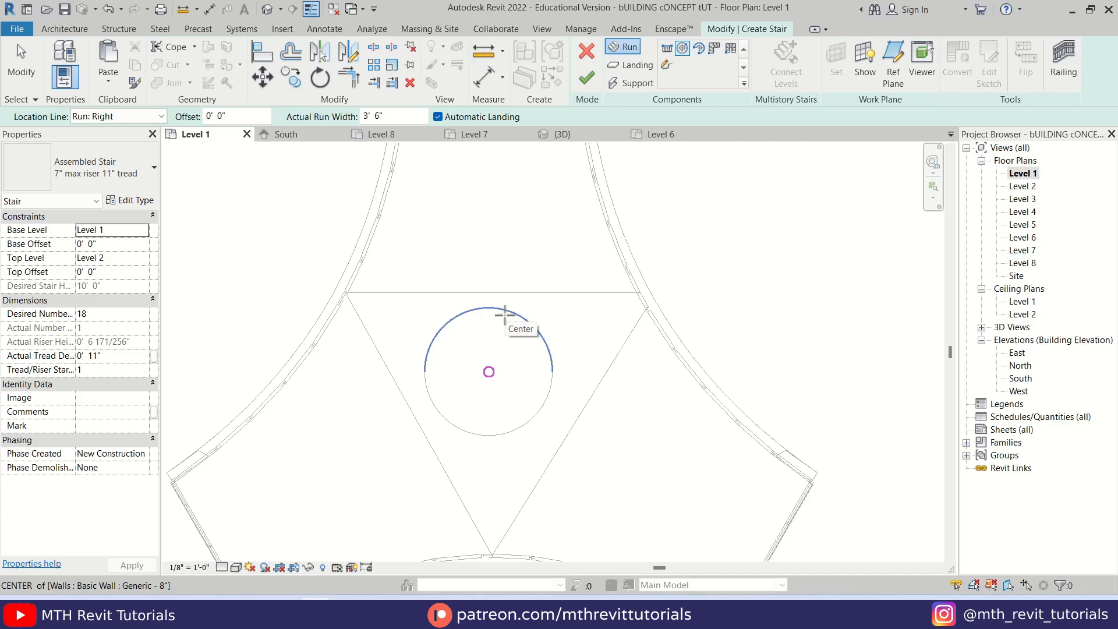
click(504, 314)
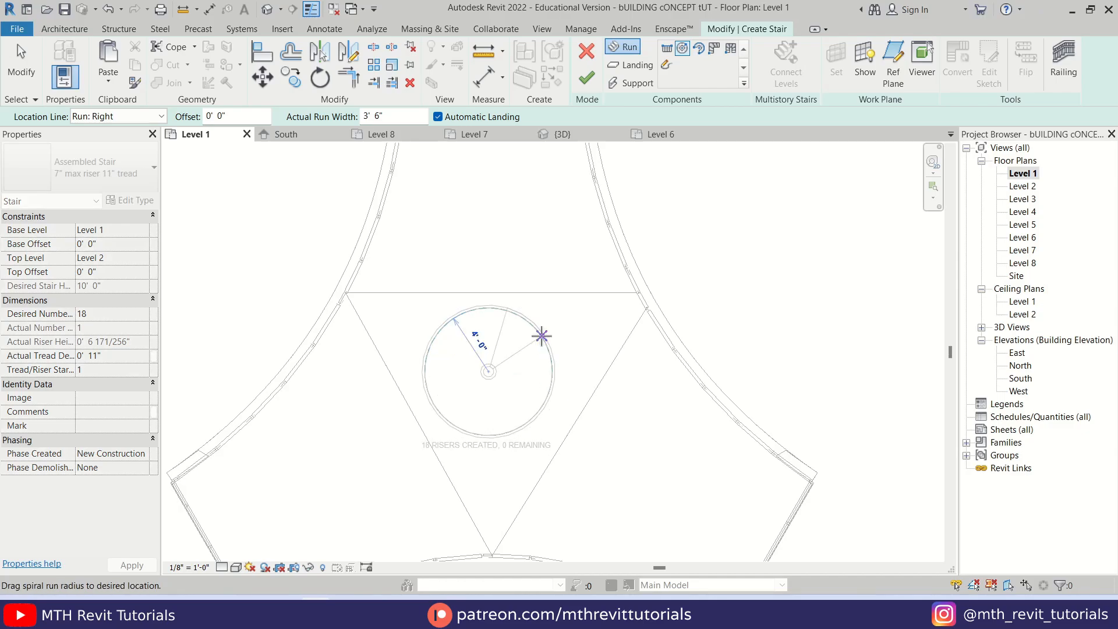
click(552, 371)
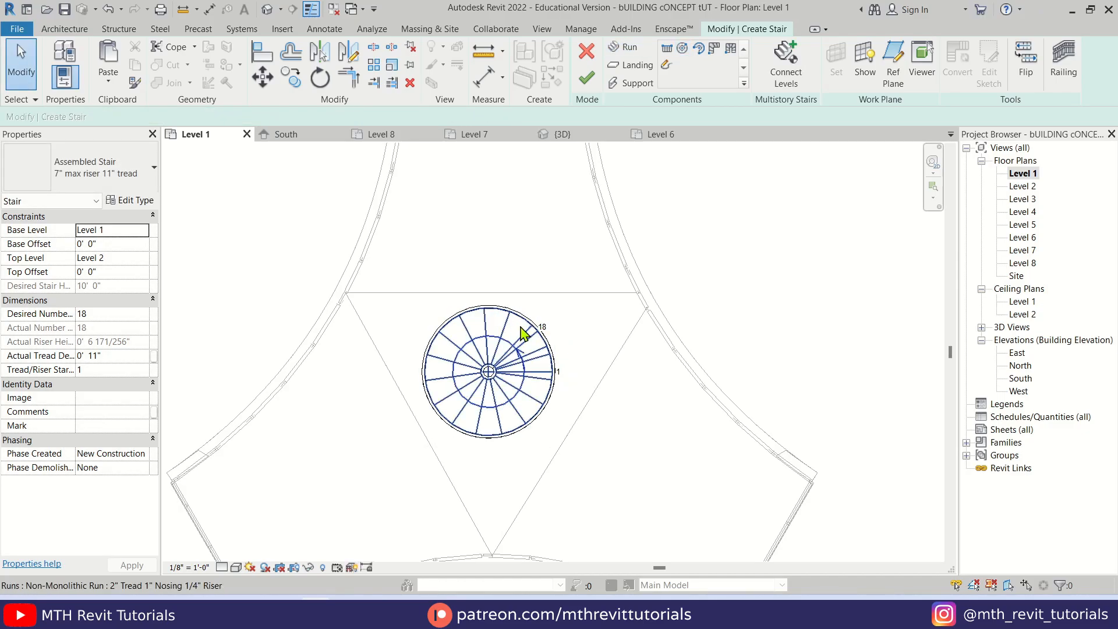
Set the total depth of the spiral stair's Stringer - 2" Width support type to 3'
click(267, 9)
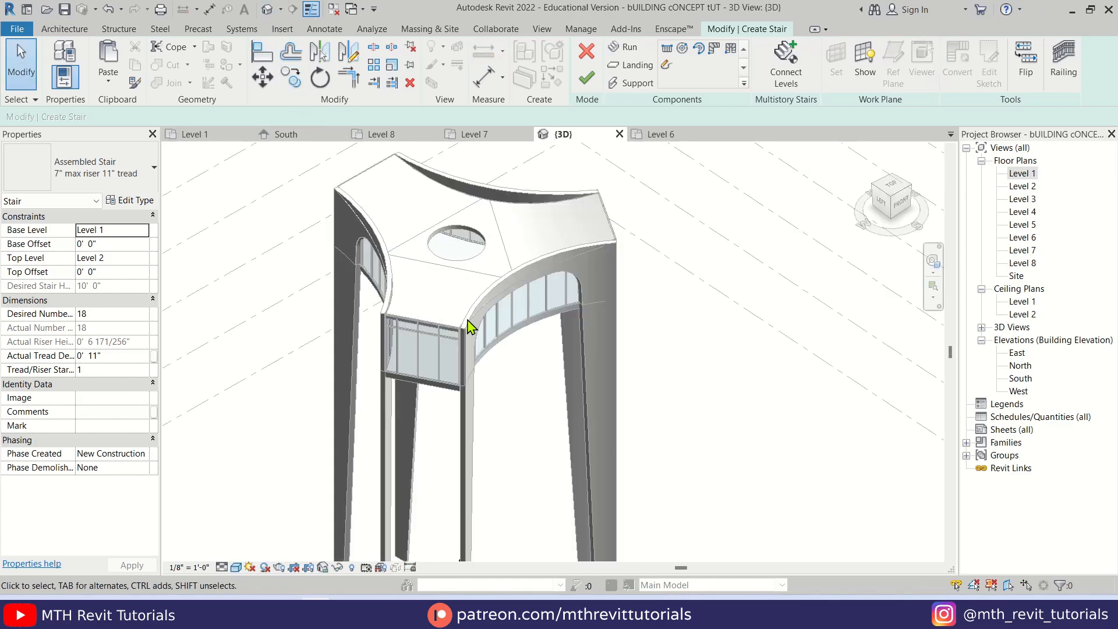
scroll(465, 440, up, 5)
shift+middle_drag(465, 441, 536, 442)
mouse_move(445, 459)
shift+middle_down()
mouse_move(571, 417)
mouse_move(534, 449)
mouse_move(466, 452)
shift+middle_up()
scroll(466, 452, up, 4)
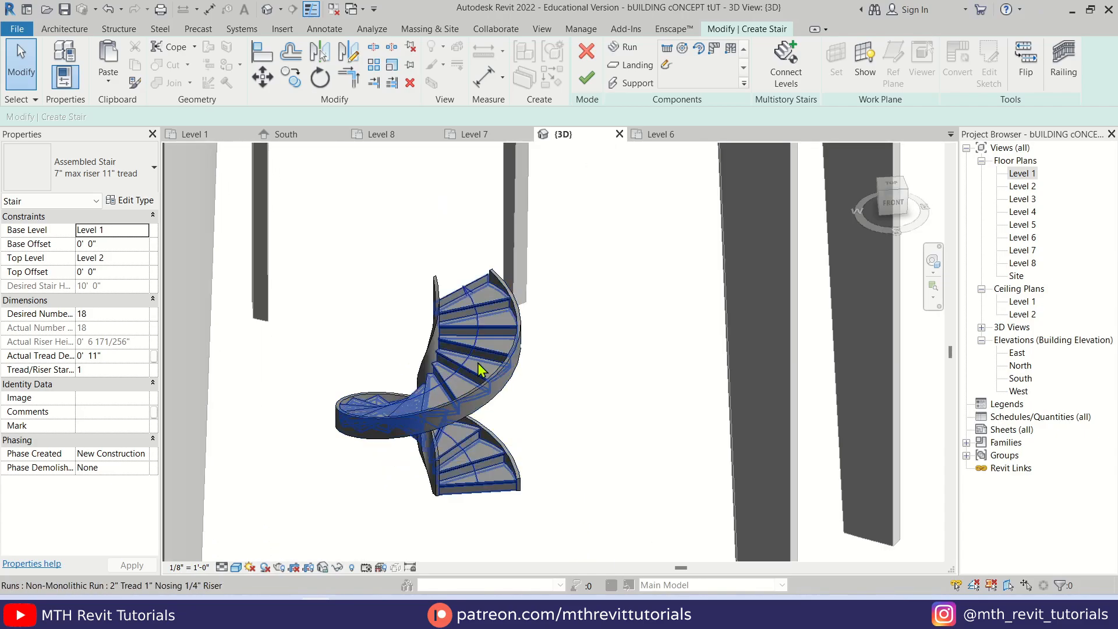
shift+middle_drag(482, 369, 534, 327)
scroll(535, 328, up, 2)
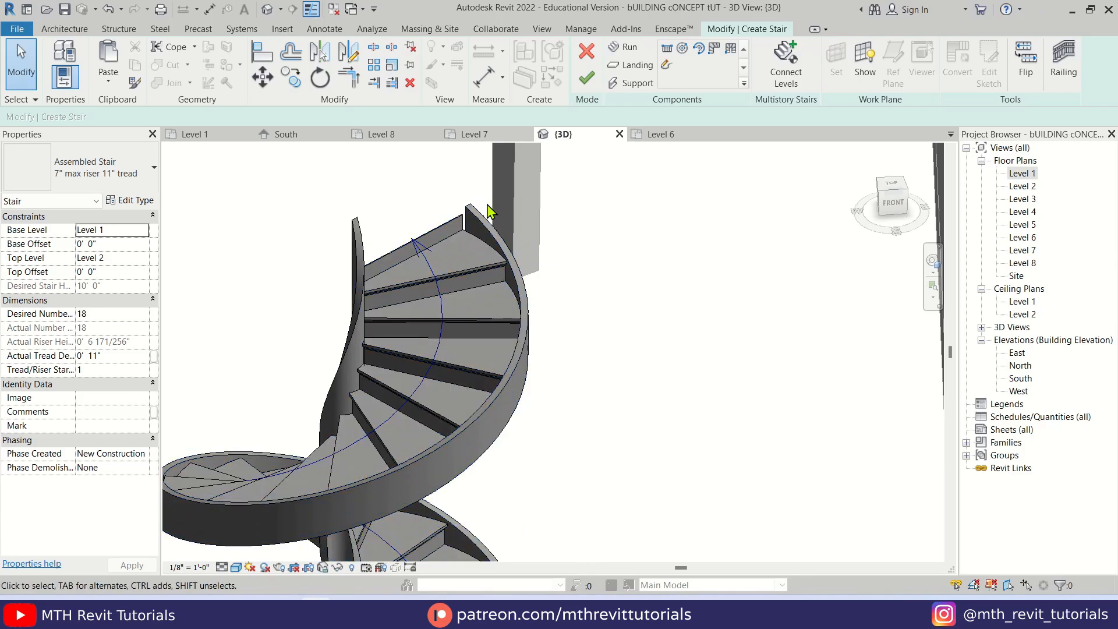
click(503, 243)
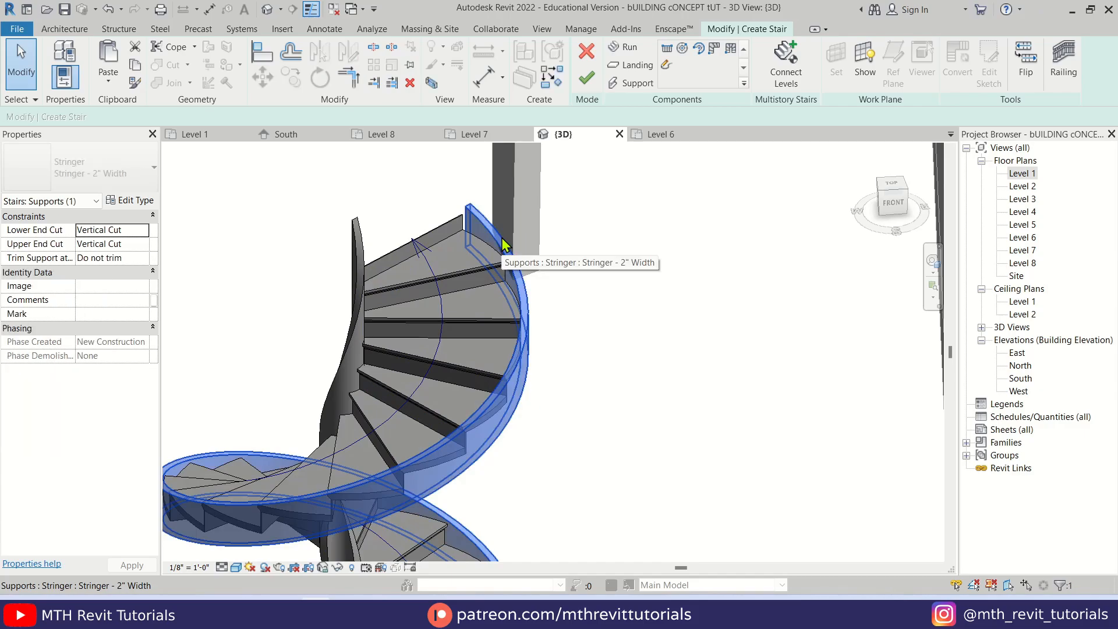
click(134, 200)
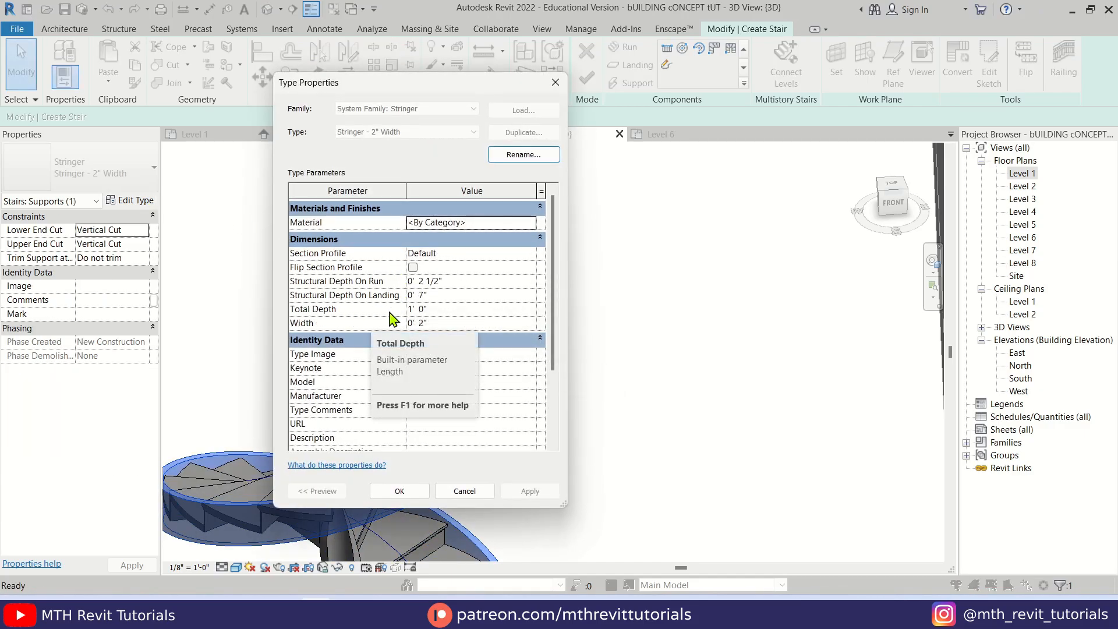
click(433, 309)
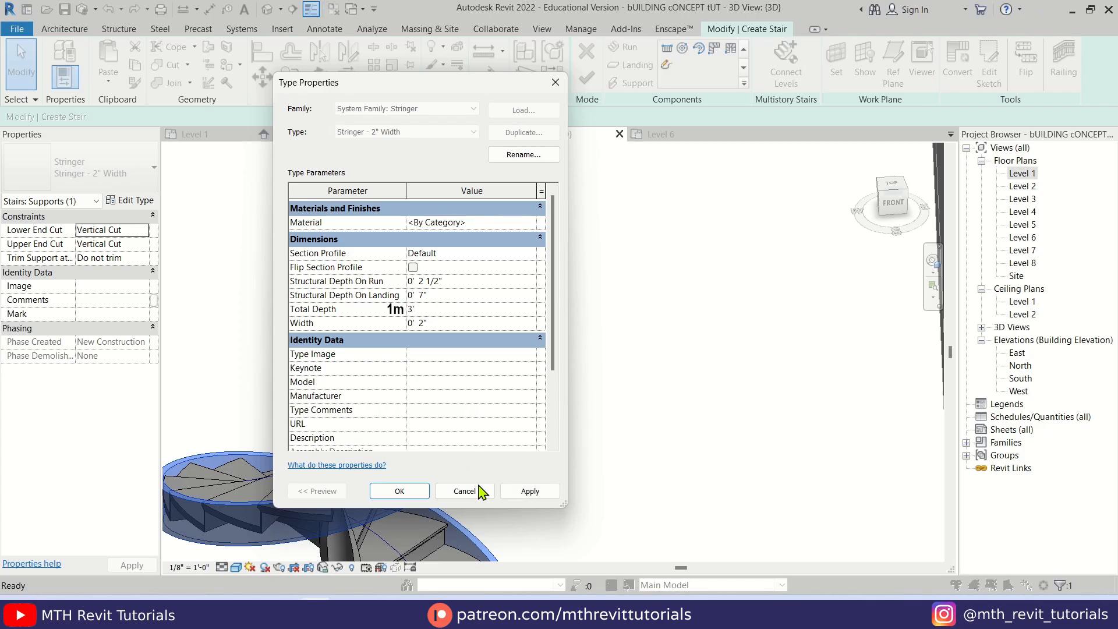
click(530, 491)
click(399, 491)
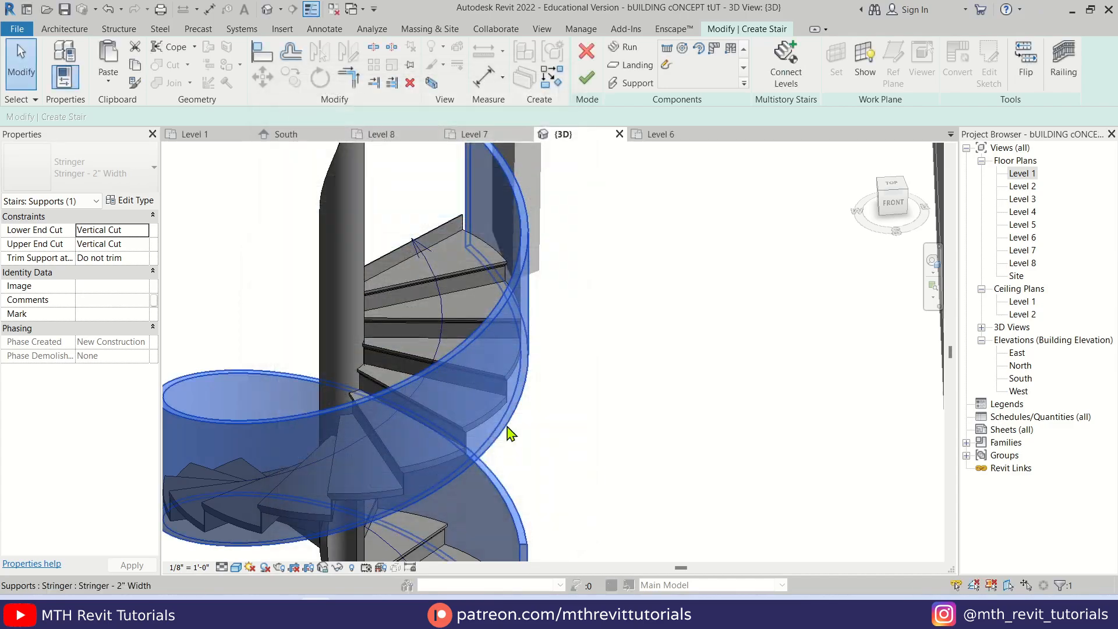
Finish the stair edit to generate the spiral stair with its deepened stringers and railings
scroll(519, 367, down, 3)
shift+middle_drag(414, 425, 574, 408)
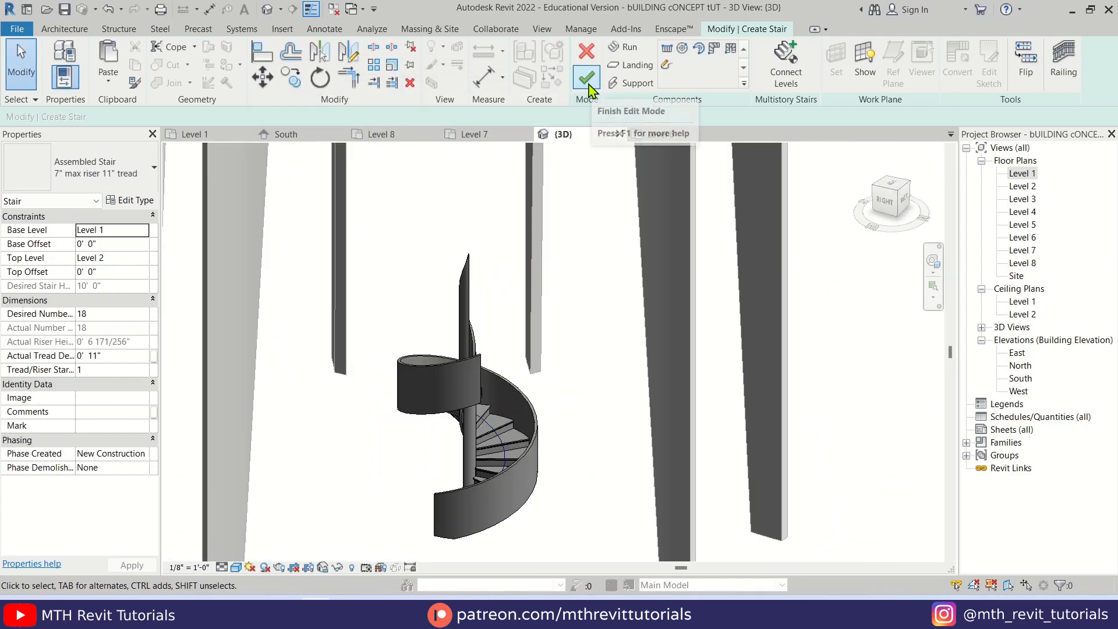
click(588, 85)
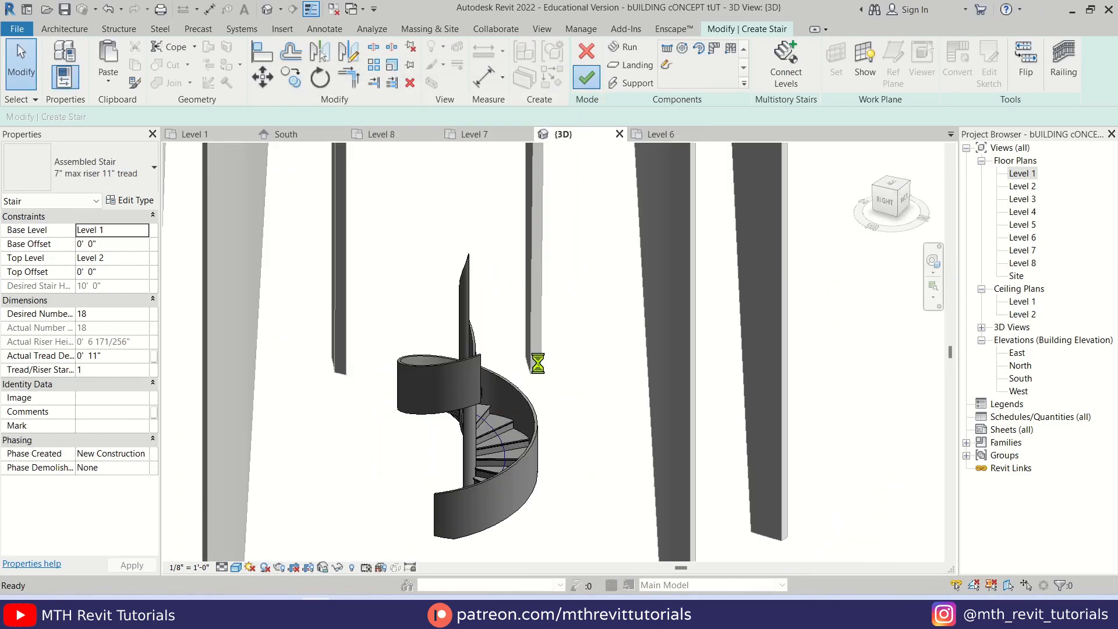
shift+middle_drag(537, 378, 279, 422)
scroll(473, 412, up, 2)
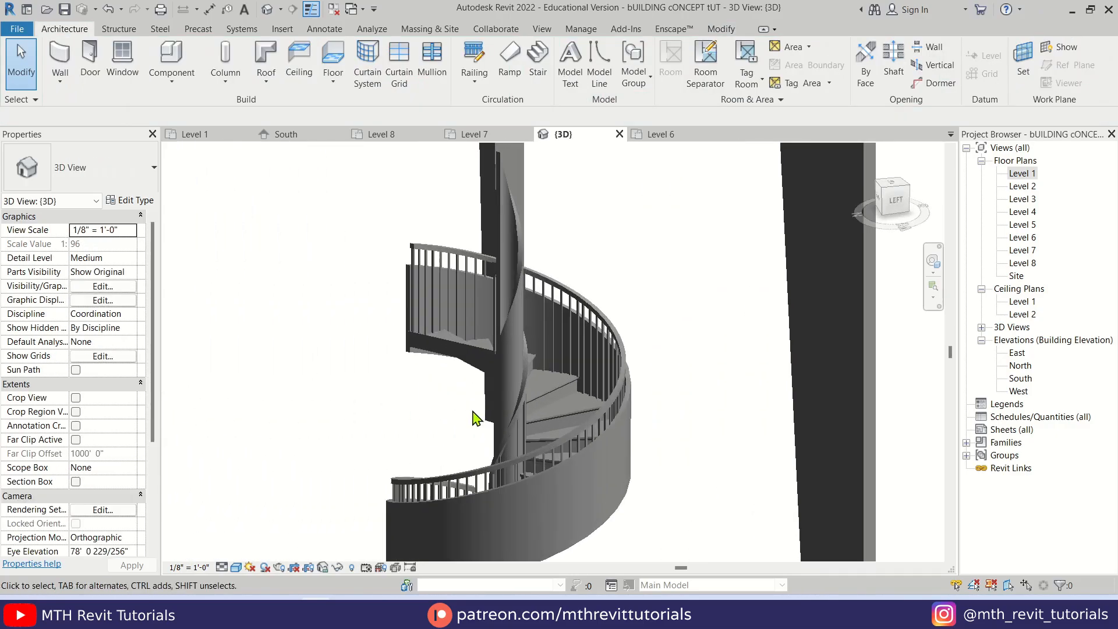
shift+middle_drag(473, 411, 532, 380)
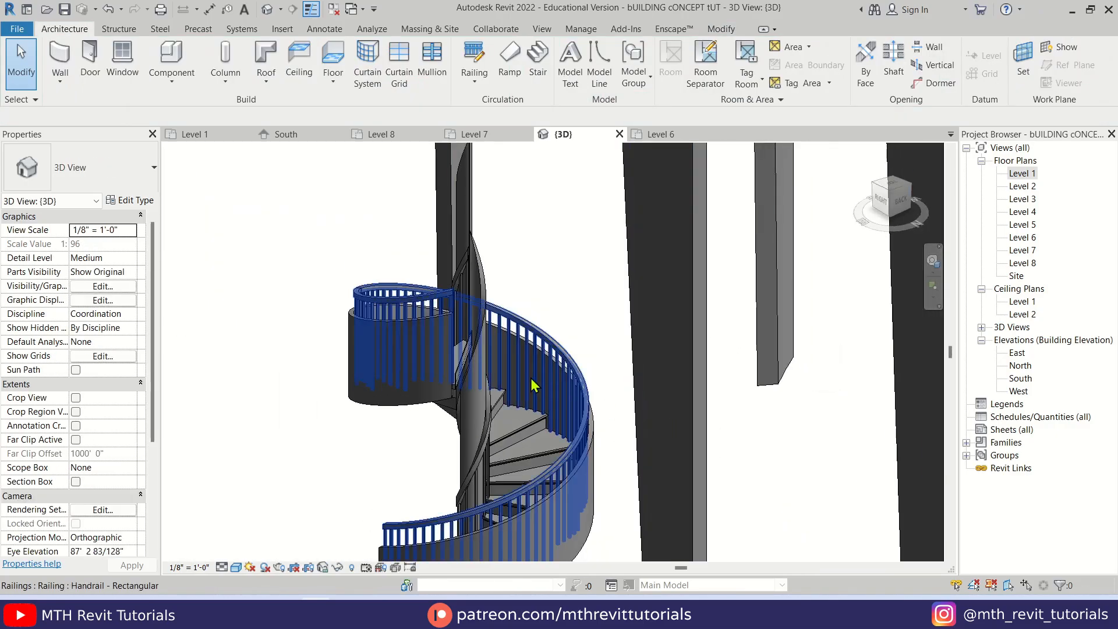
Turn the spiral stair into a multistory stair by connecting it to Levels 3 through 7
scroll(532, 380, down, 8)
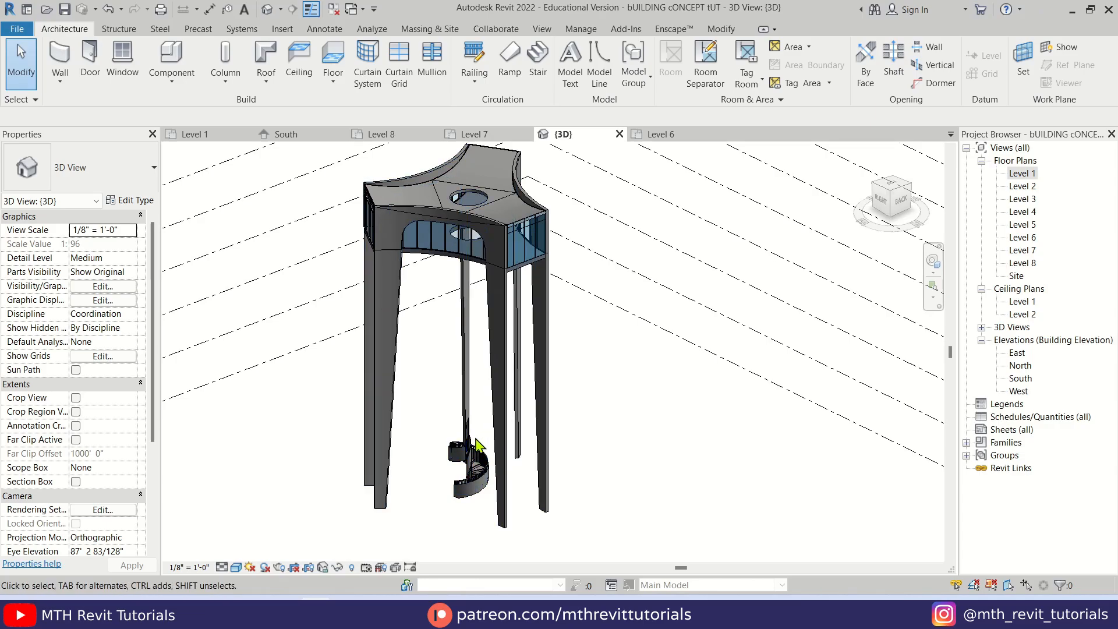
scroll(476, 445, up, 6)
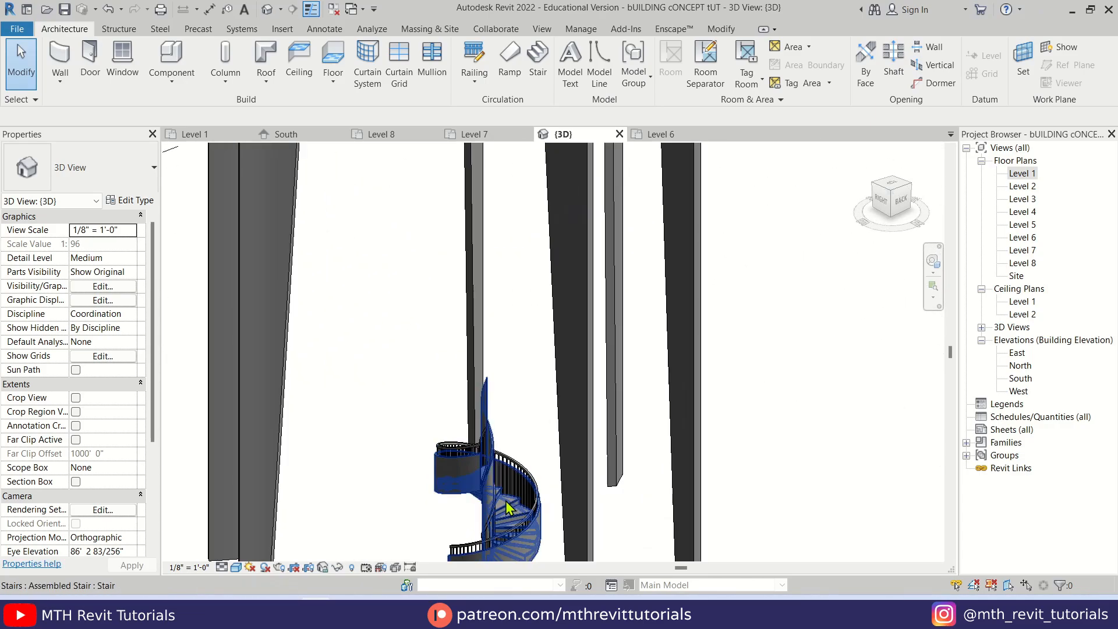
scroll(507, 508, down, 5)
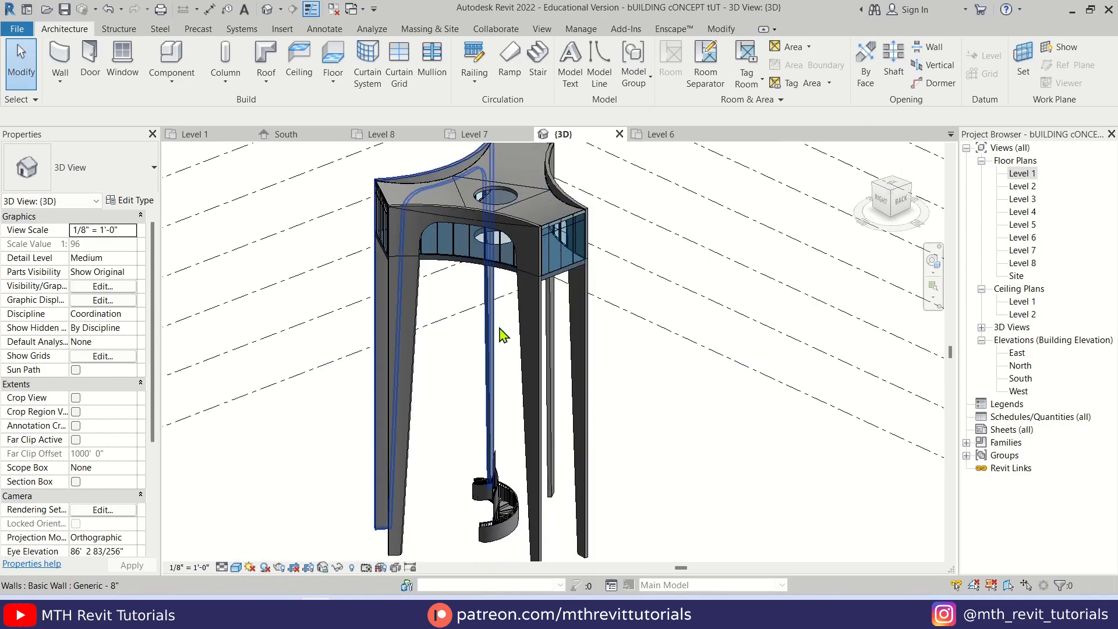
scroll(509, 521, up, 6)
click(509, 522)
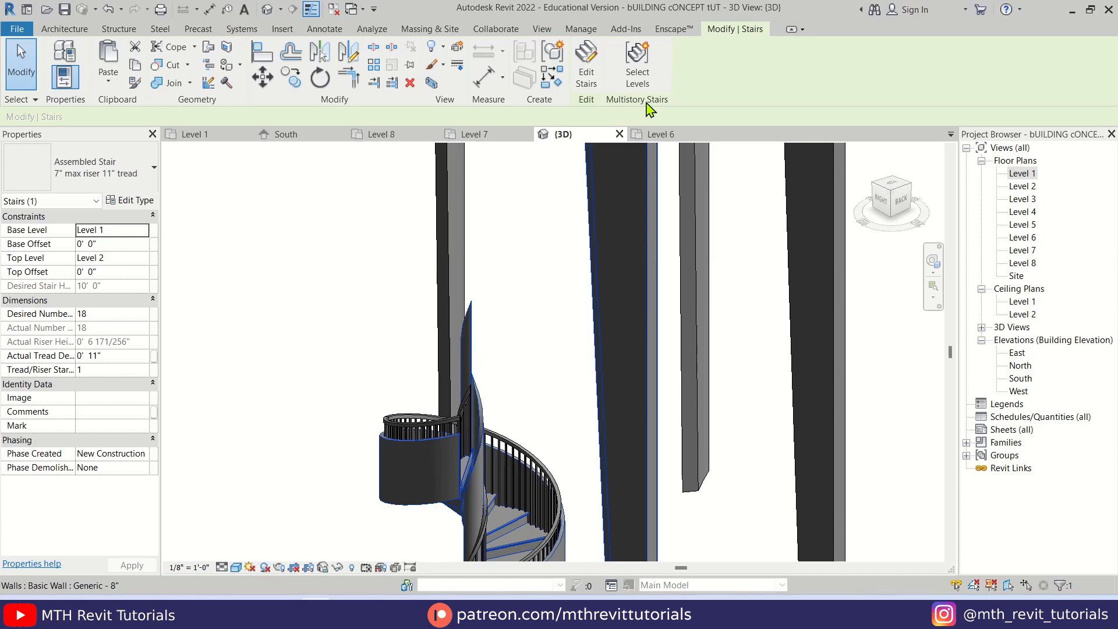
click(637, 64)
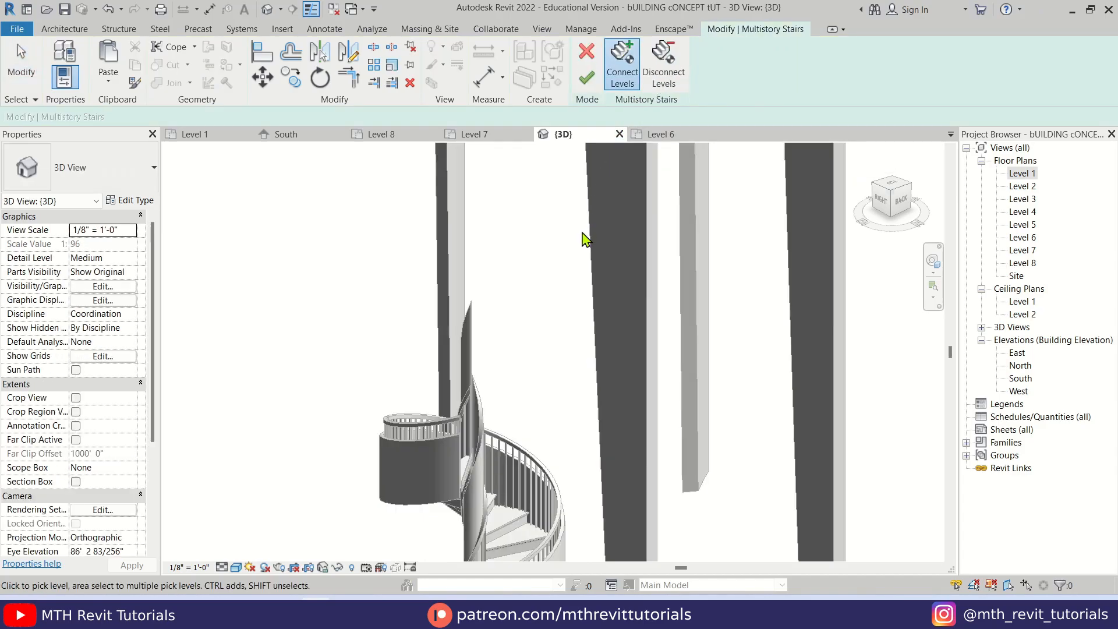
scroll(585, 239, down, 6)
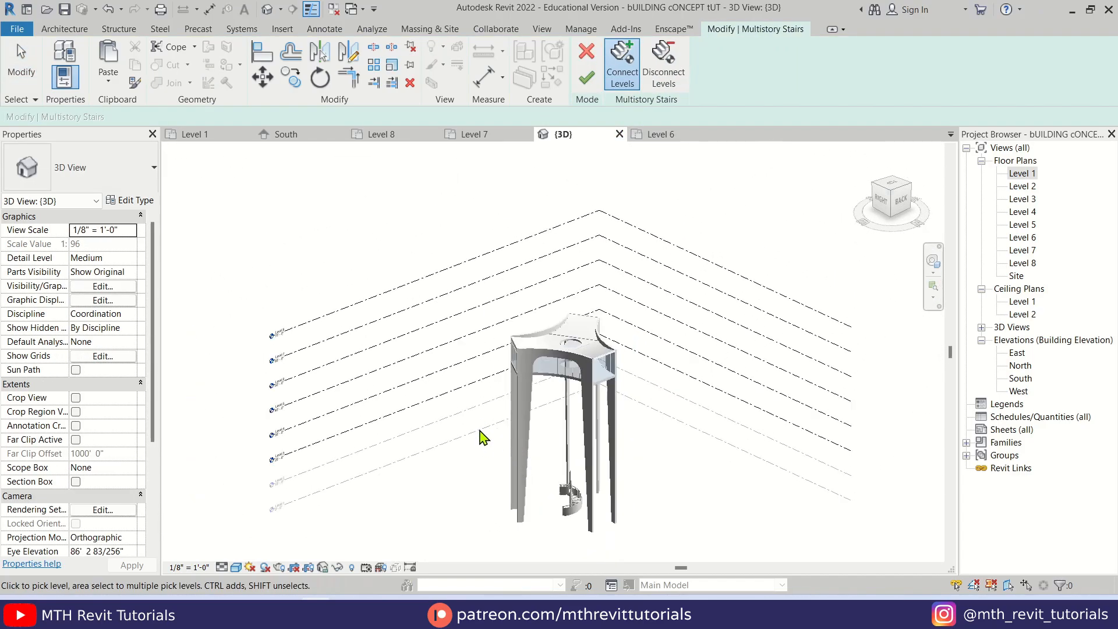
scroll(463, 413, up, 1)
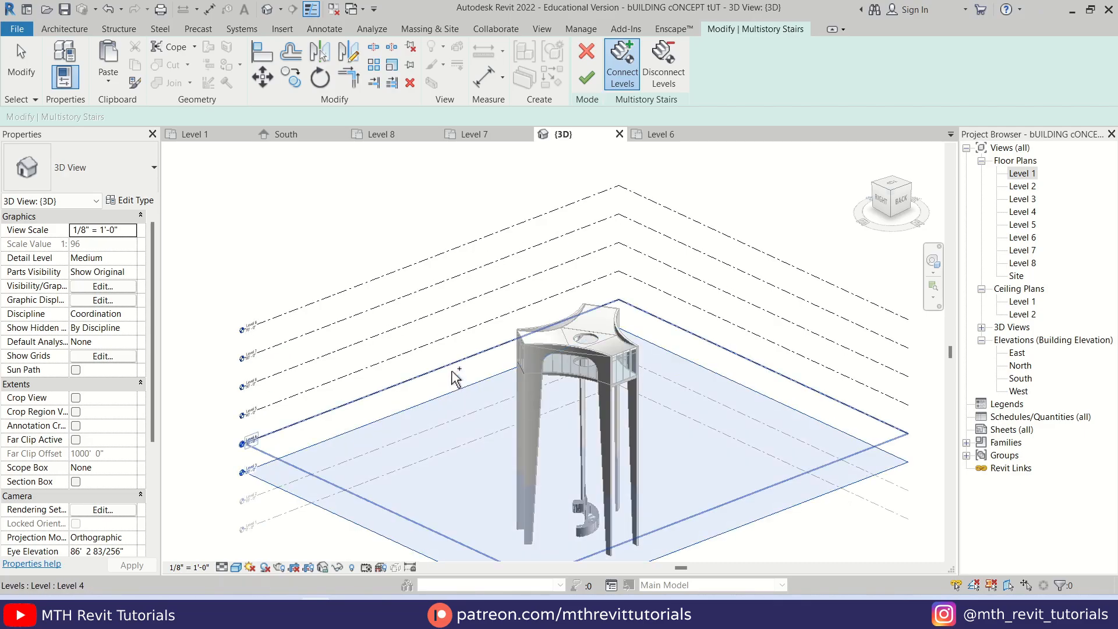
ctrl+click(452, 371)
ctrl+click(452, 341)
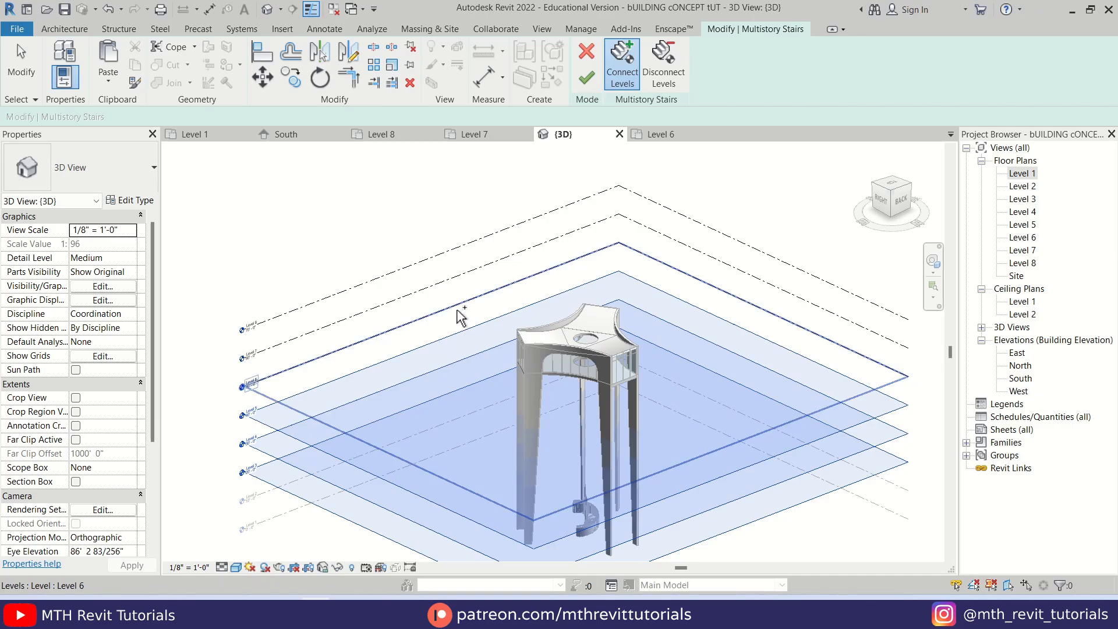
ctrl+click(461, 315)
ctrl+click(477, 269)
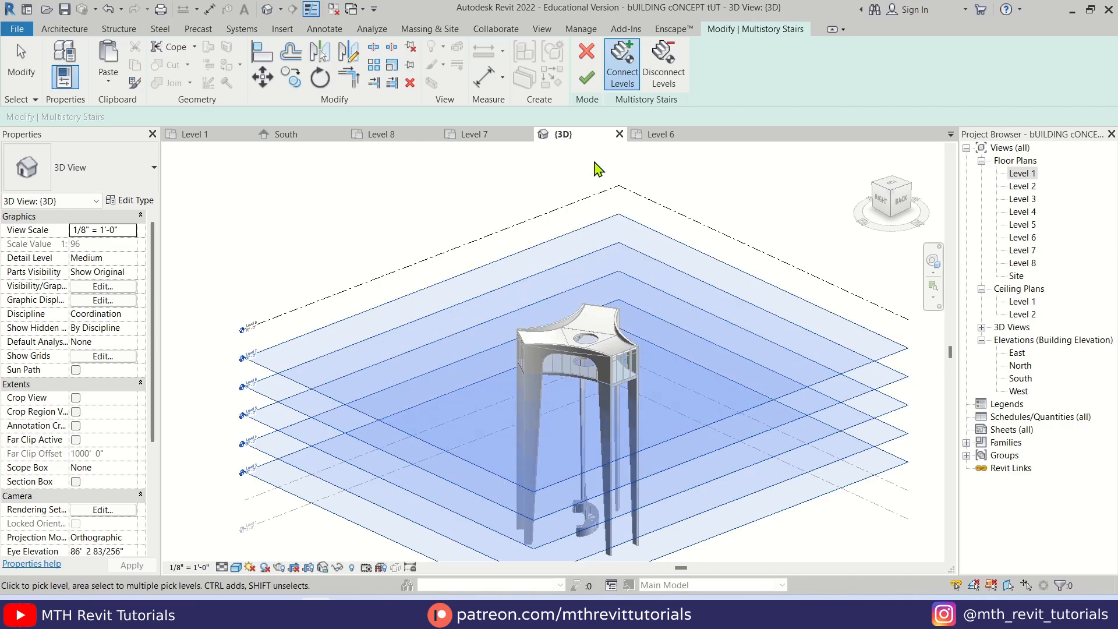
click(586, 78)
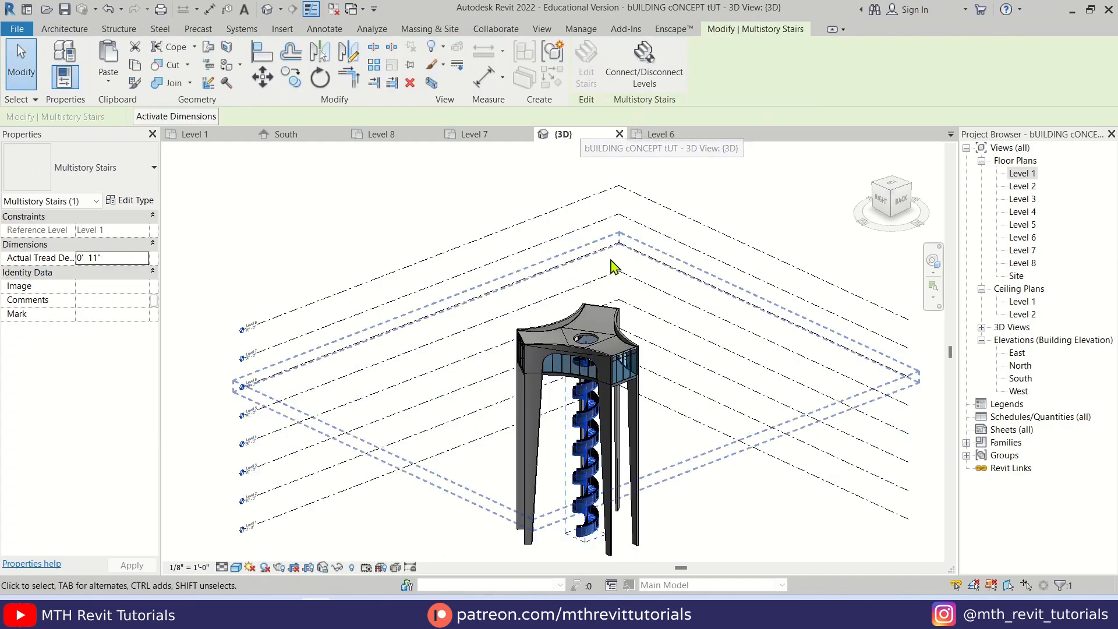
Start a new wall on the Level 8 floor plan and duplicate its type under the name 1"
shift+middle_drag(611, 264, 604, 381)
scroll(601, 375, up, 3)
shift+middle_drag(531, 372, 506, 495)
scroll(471, 344, up, 3)
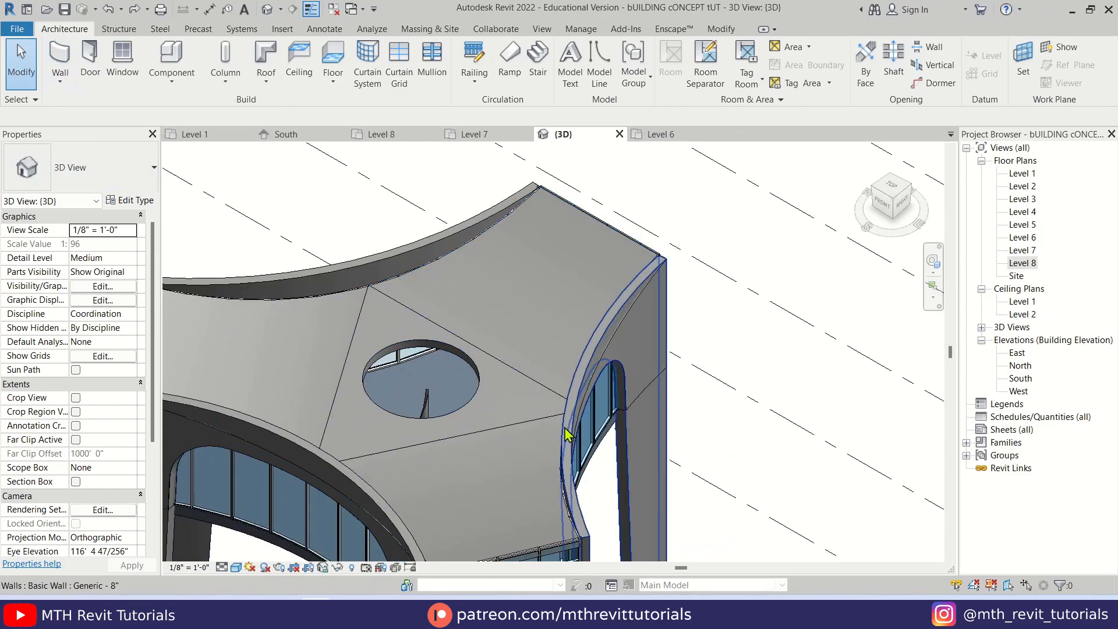
double_click(1023, 263)
middle_drag(472, 362, 536, 419)
click(60, 59)
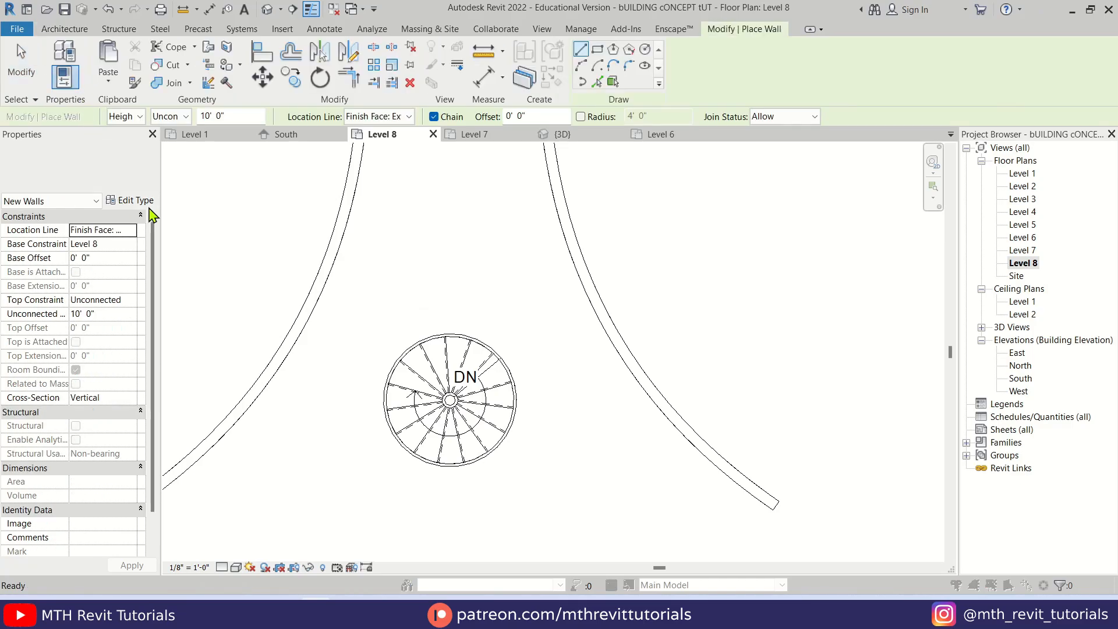
click(131, 200)
click(525, 137)
text(1")
key(Return)
Set the new wall type's structure layer to Glass material with a thickness of 1"
click(471, 223)
click(369, 231)
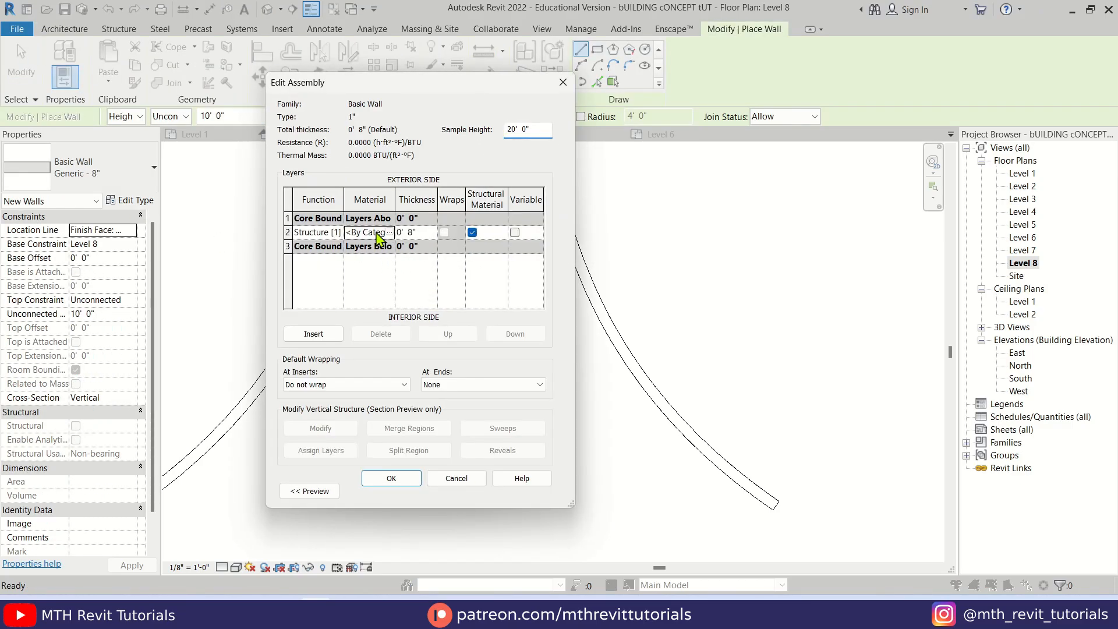
text(Gla)
click(416, 231)
text(1)
click(404, 479)
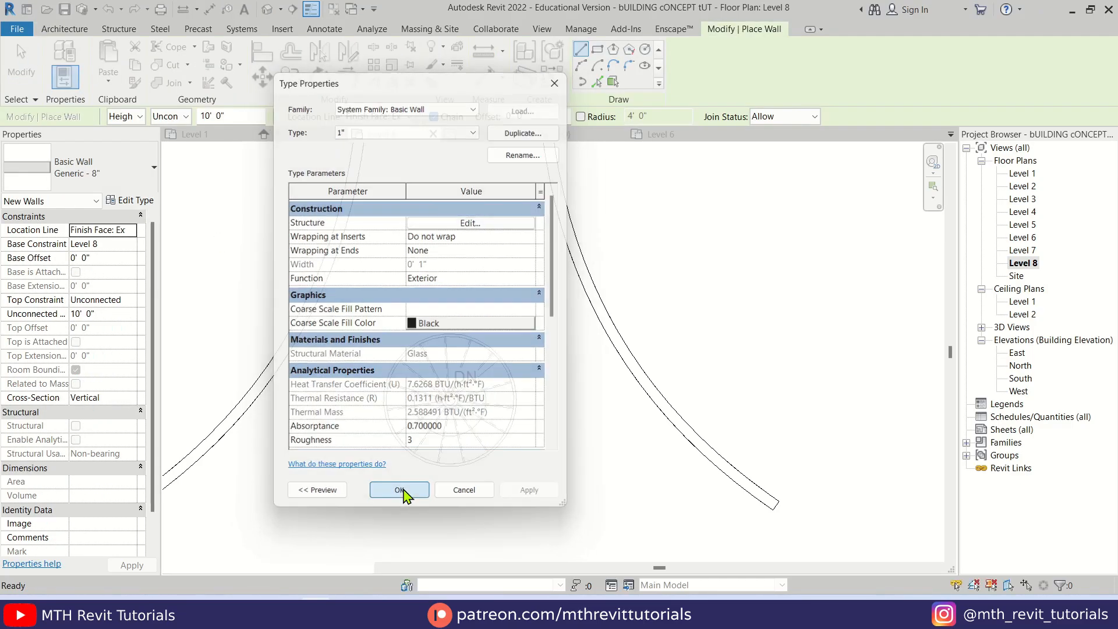
click(404, 490)
Draw a circular 1" glass wall on Level 8, centred on the spiral stair and following its outer edge
scroll(434, 402, up, 1)
click(645, 49)
click(449, 398)
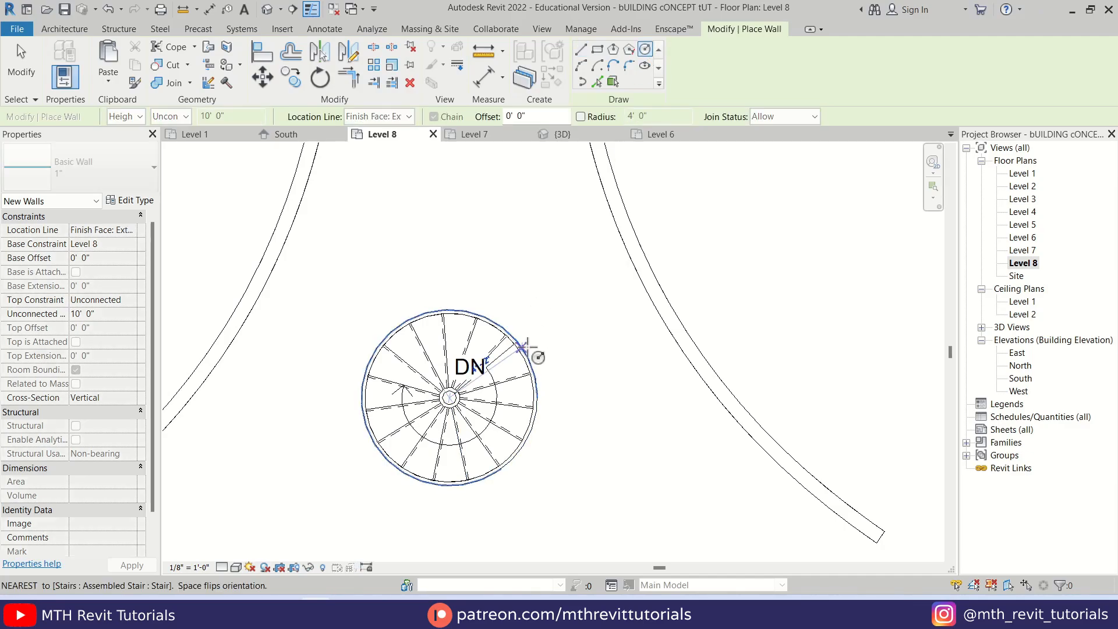
click(522, 348)
key(Escape)
key(Escape)
Set both halves of the circular glass wall to a base offset of -3' and an unconnected height of 6'
click(563, 134)
key(Tab)
click(461, 281)
click(104, 258)
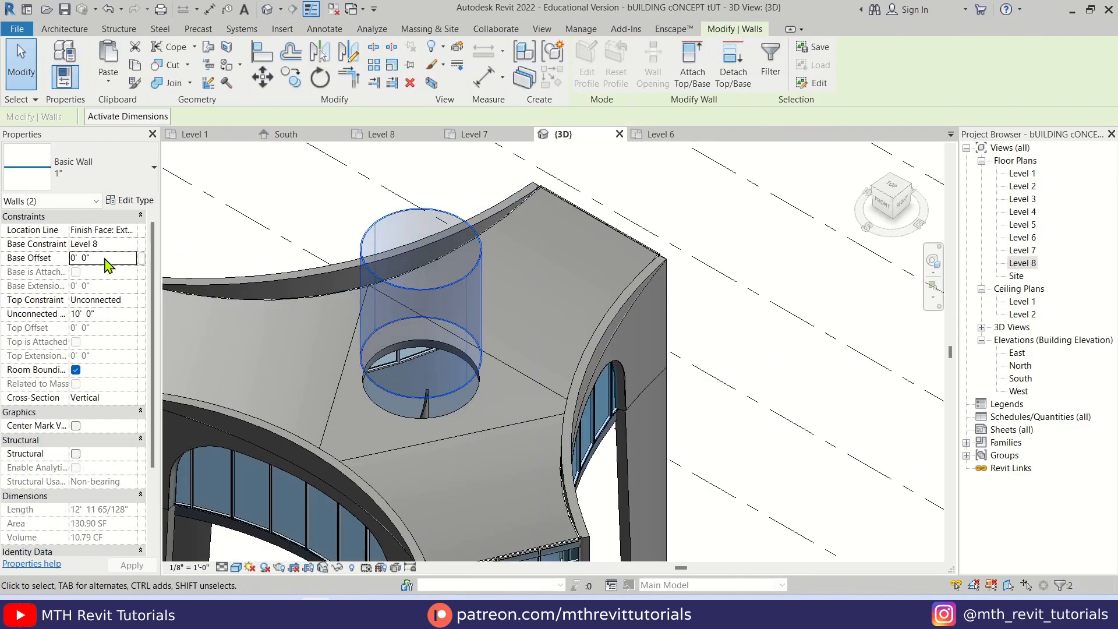
text(-3)
click(110, 313)
text(6)
shift+middle_drag(444, 362, 490, 347)
key(Escape)
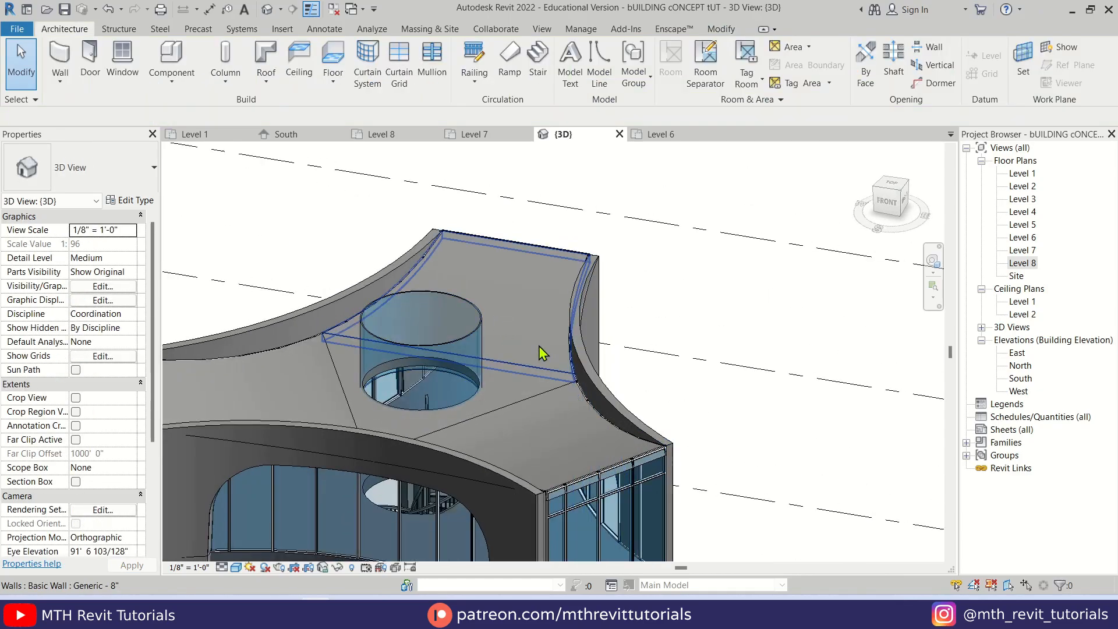
Create a circular Generic - 12" floor on Level 8 by picking the round glass wall around the stair as its boundary
double_click(1022, 262)
click(333, 58)
click(725, 81)
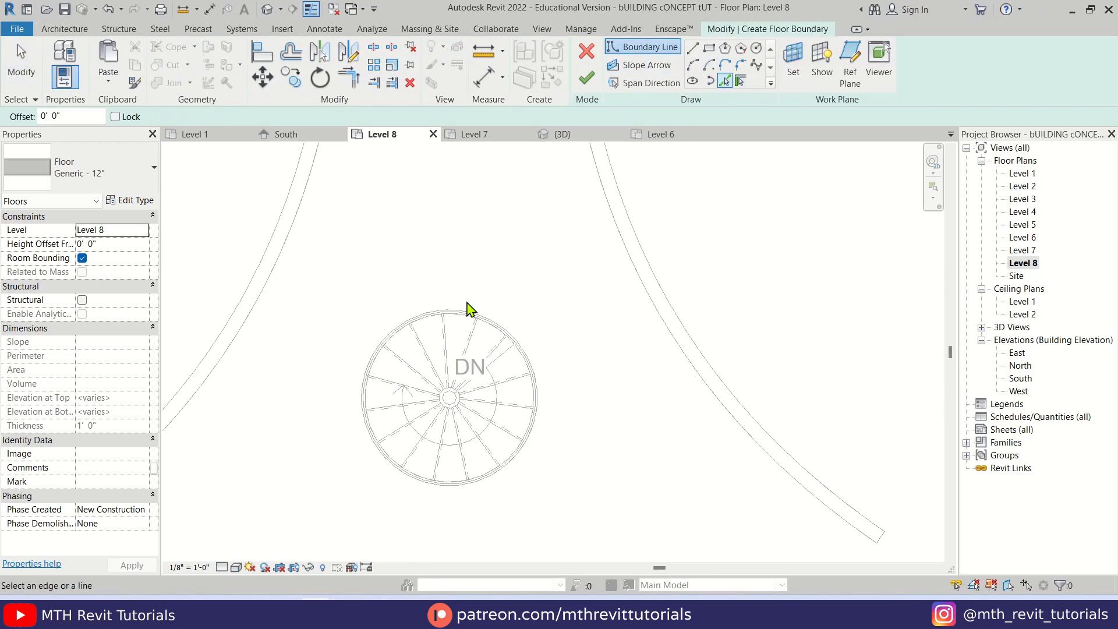
click(463, 311)
mouse_move(512, 459)
mouse_down()
mouse_move(541, 399)
mouse_move(544, 416)
mouse_move(503, 320)
mouse_up()
scroll(541, 401, up, 1)
scroll(542, 412, up, 5)
click(586, 77)
Set the circular floor's height offset from Level 8 to 3' so it caps the glass cylinder
scroll(474, 301, down, 2)
scroll(625, 307, down, 4)
middle_drag(466, 319, 547, 384)
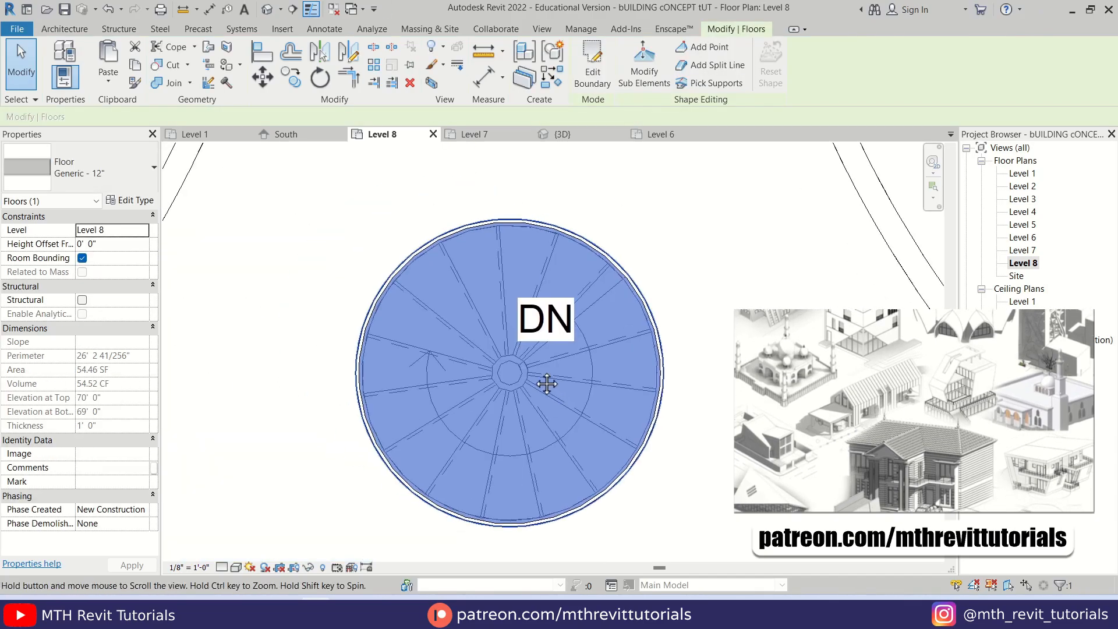
click(266, 9)
scroll(431, 379, up, 2)
click(430, 398)
click(135, 245)
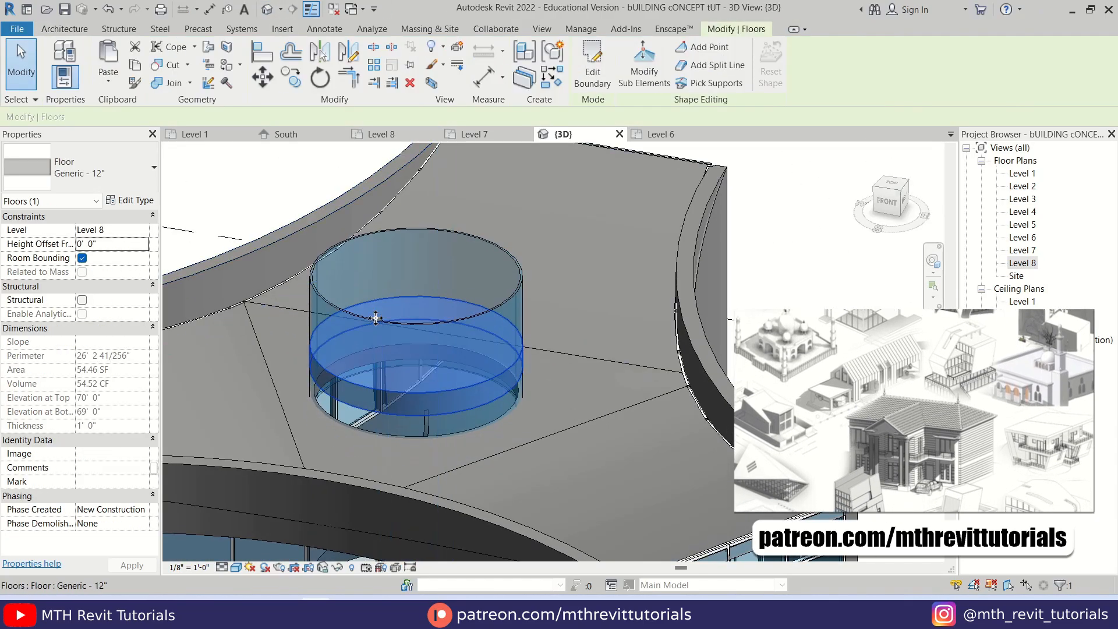
click(135, 246)
text(3)
key(Escape)
scroll(530, 361, down, 3)
shift+middle_drag(581, 420, 605, 416)
scroll(631, 424, down, 4)
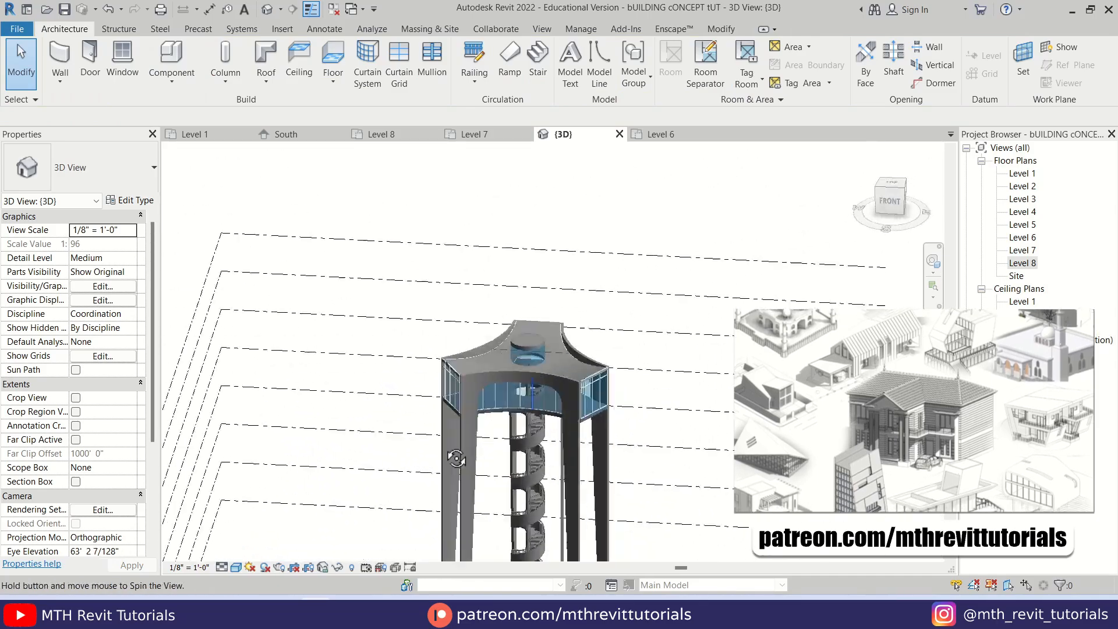